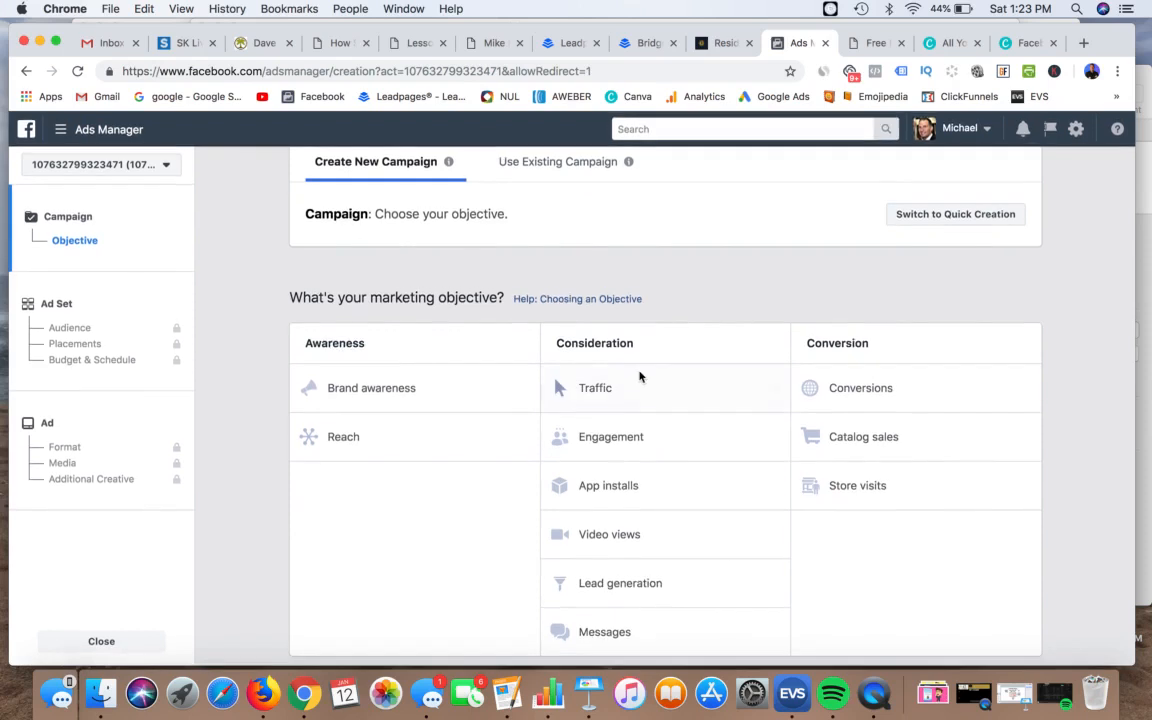
Step: Create a campaign with the Traffic objective, continue to its ad set and dismiss the WhatsApp tip
{"action": "left_click", "coordinate": [634, 387]}
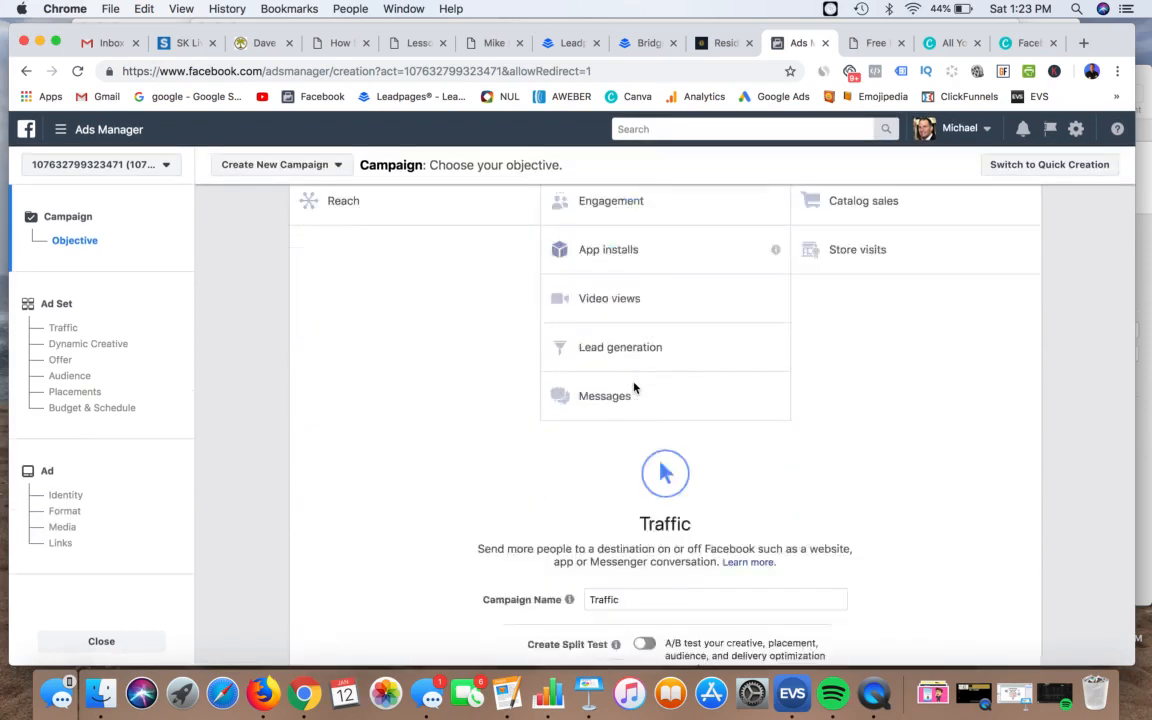
{"action": "left_click", "coordinate": [638, 411]}
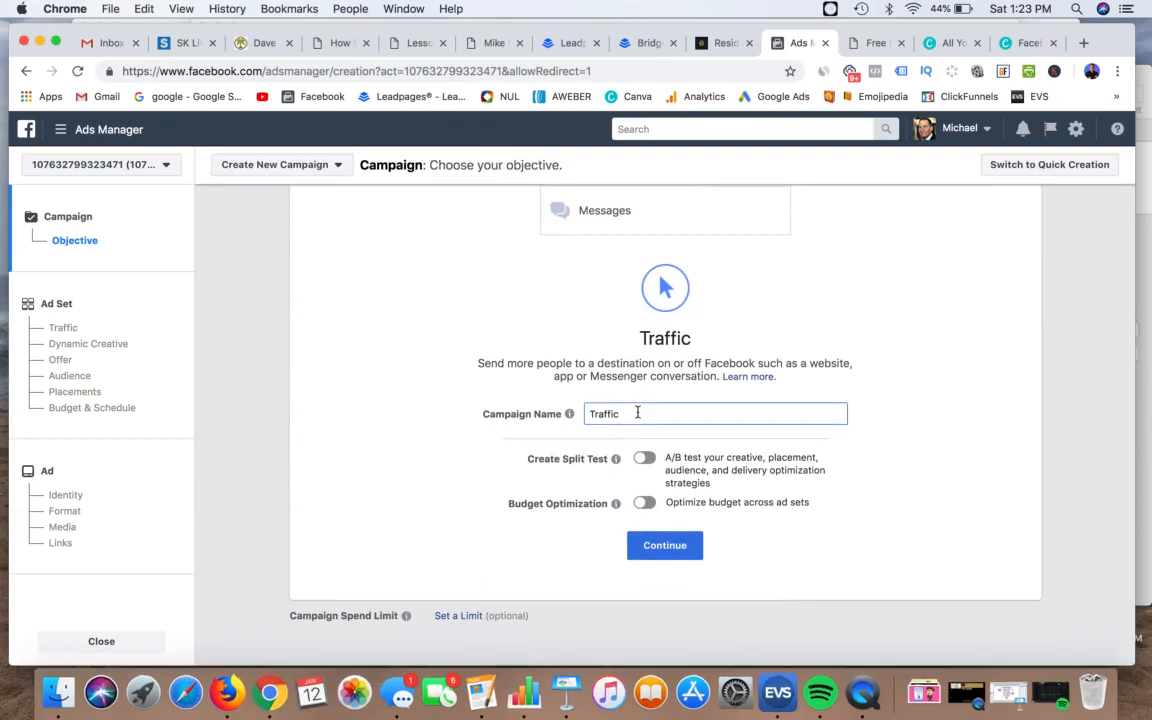
{"action": "left_click", "coordinate": [667, 545]}
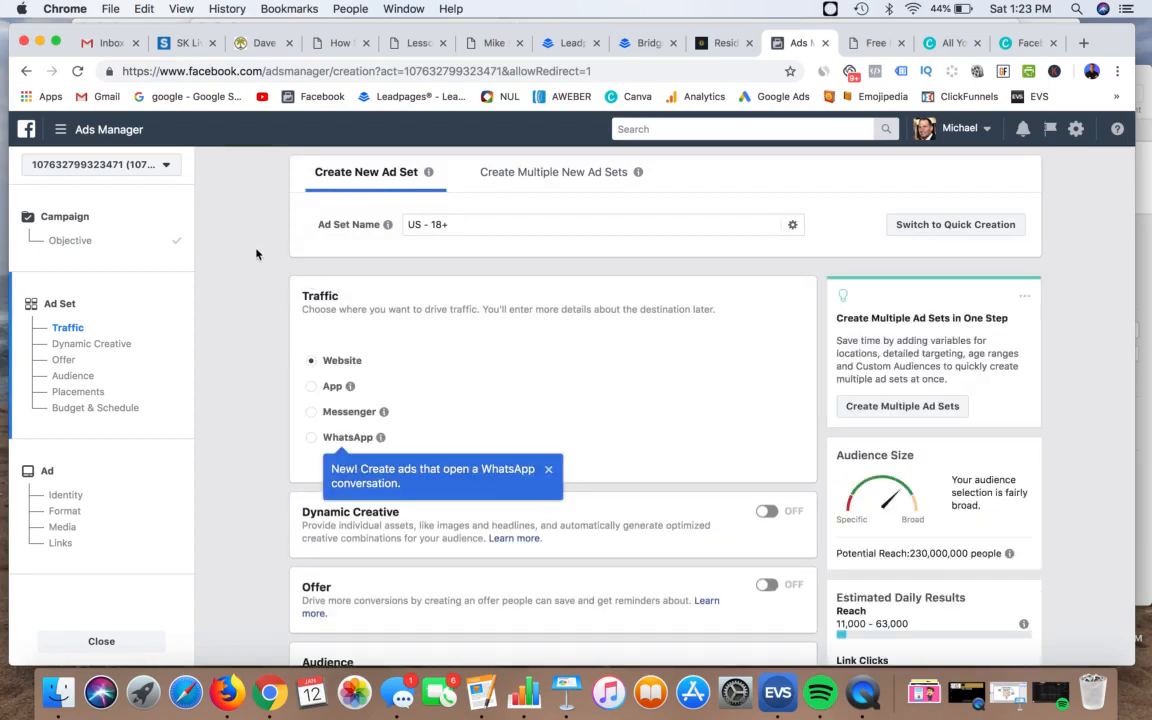
{"action": "left_click", "coordinate": [548, 469]}
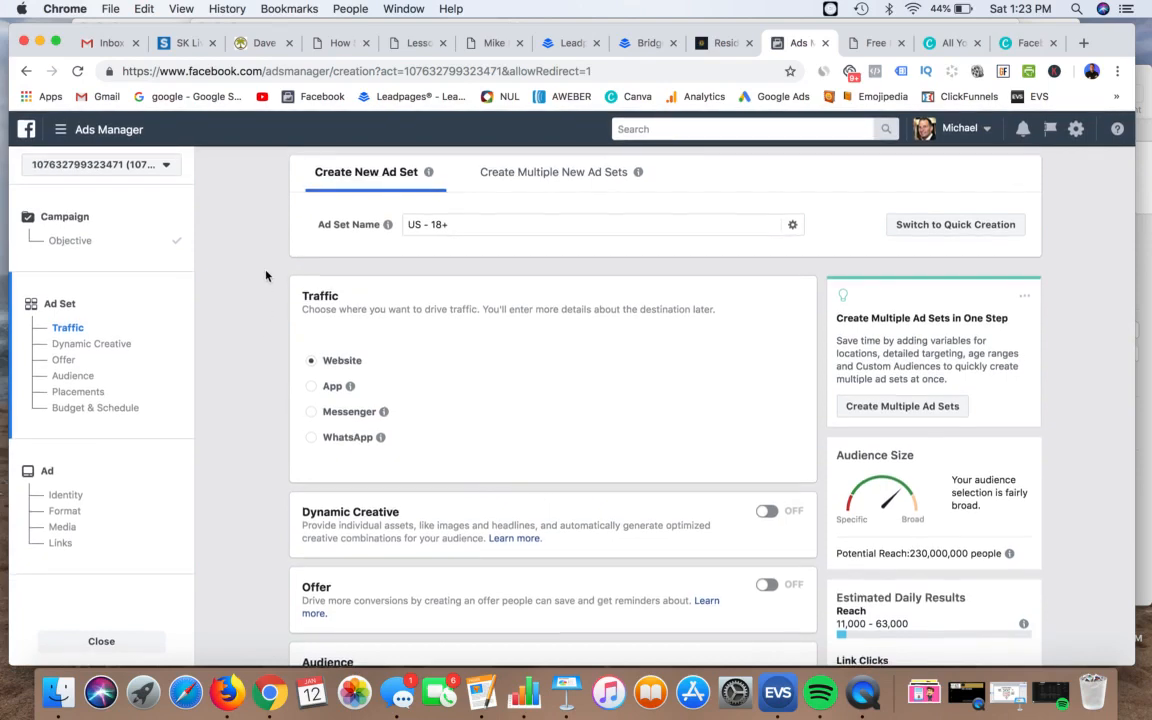
Step: Review the ad set's traffic destination options, and check the free book landing page and its web address in the browser
{"action": "scroll", "coordinate": [266, 276], "scroll_direction": "down", "scroll_amount": 2}
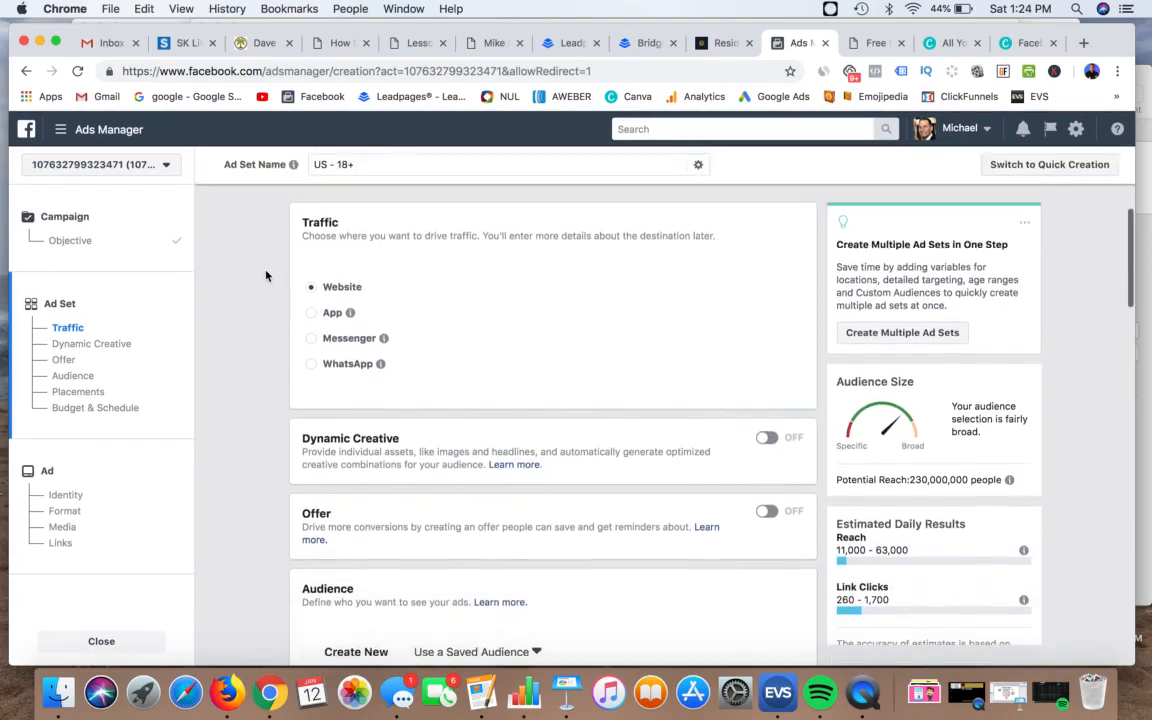
{"action": "scroll", "coordinate": [263, 276], "scroll_direction": "up", "scroll_amount": 2}
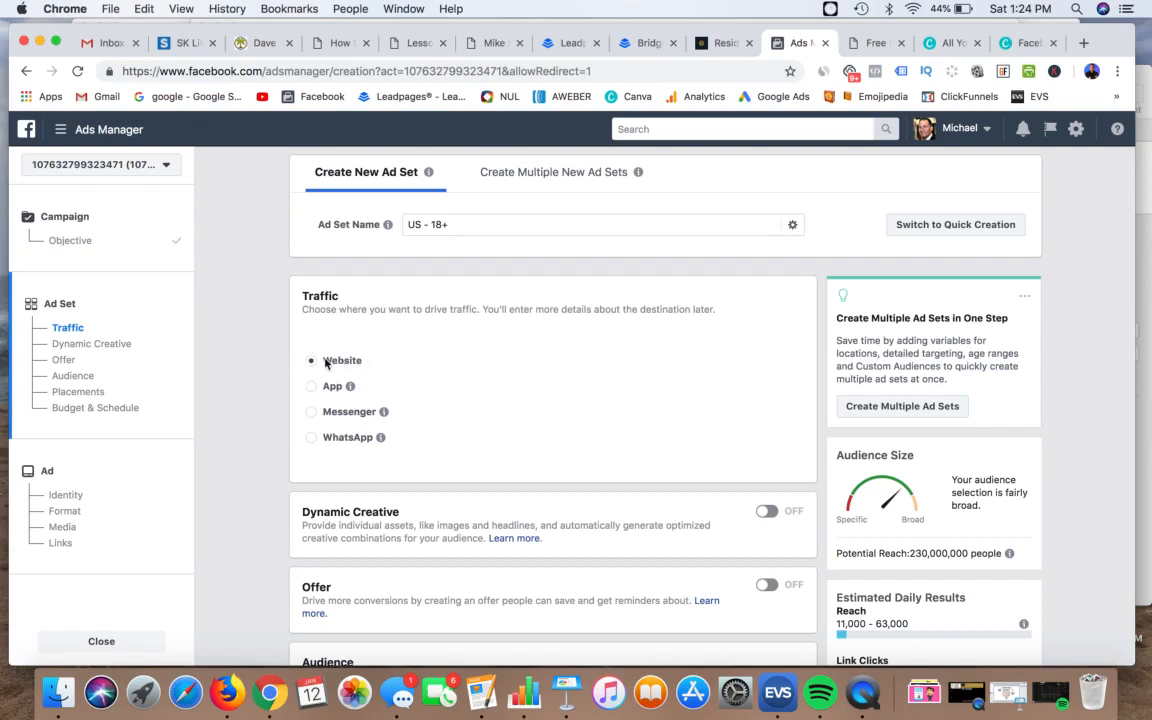
{"action": "scroll", "coordinate": [273, 332], "scroll_direction": "down", "scroll_amount": 2}
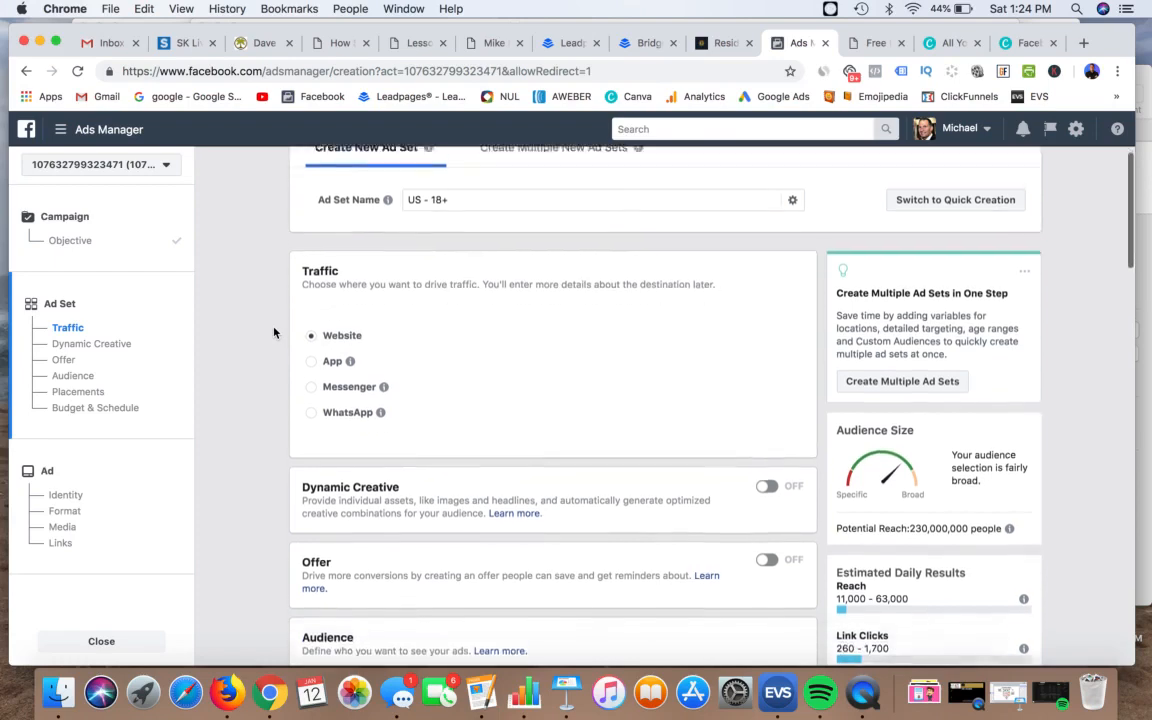
{"action": "left_click", "coordinate": [875, 45]}
{"action": "scroll", "coordinate": [590, 290], "scroll_direction": "up", "scroll_amount": 1}
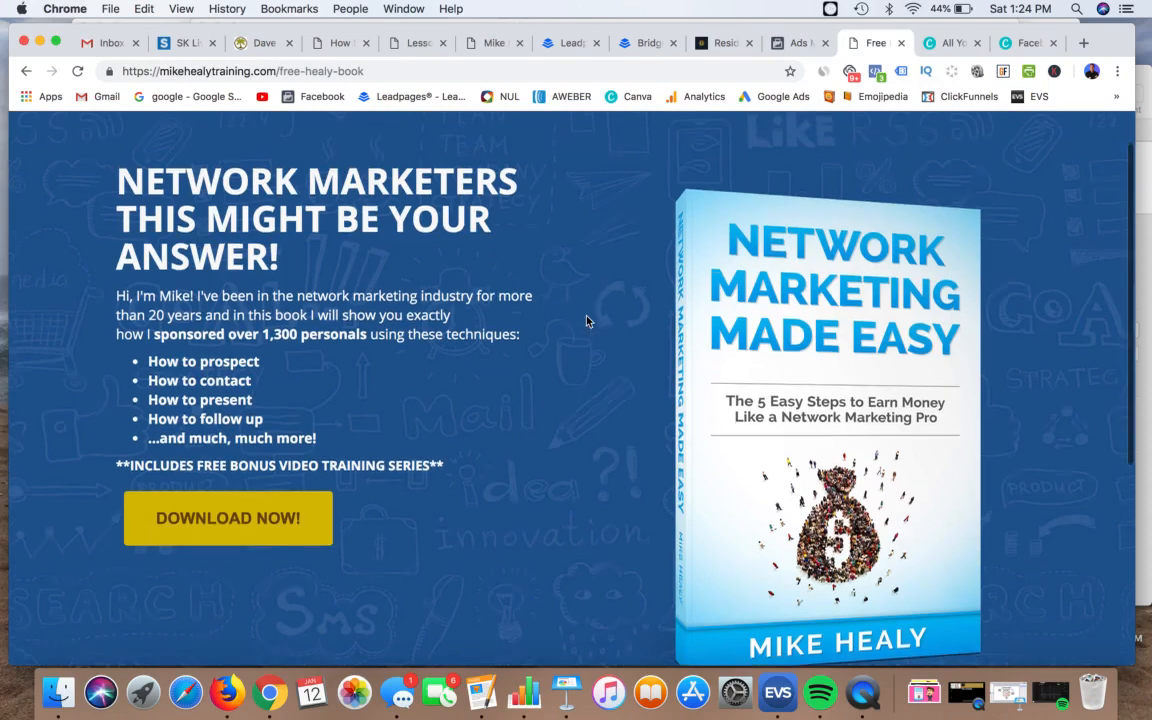
{"action": "left_click", "coordinate": [313, 71]}
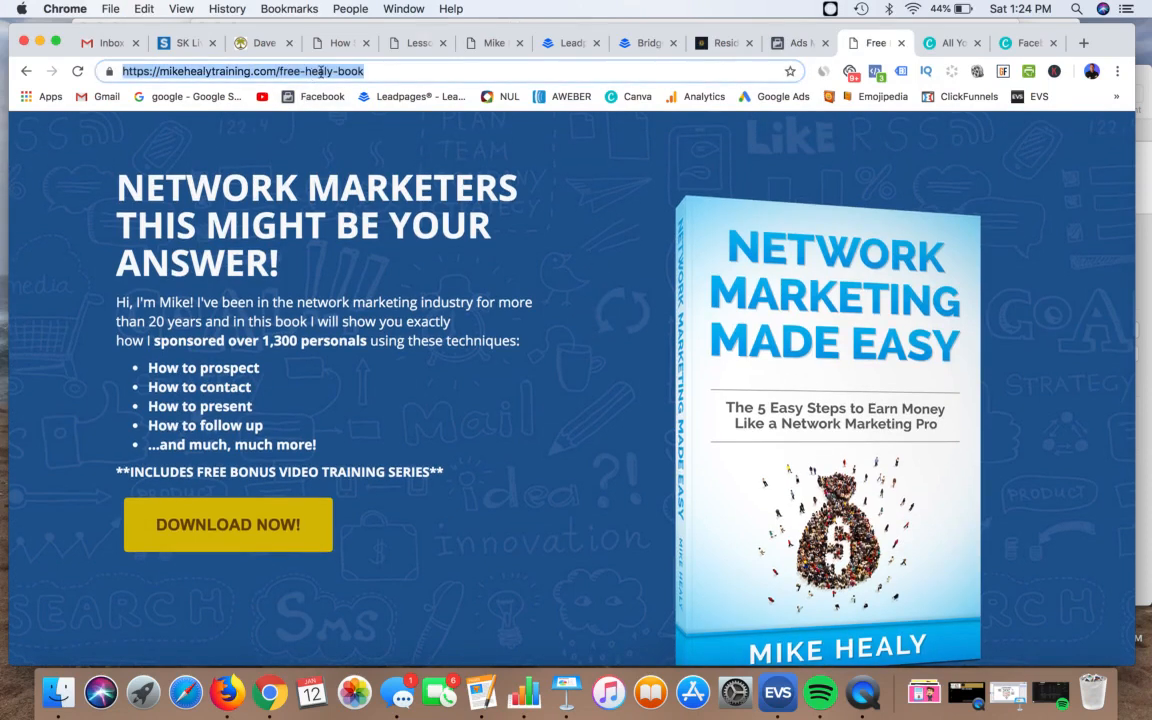
{"action": "left_click", "coordinate": [797, 45]}
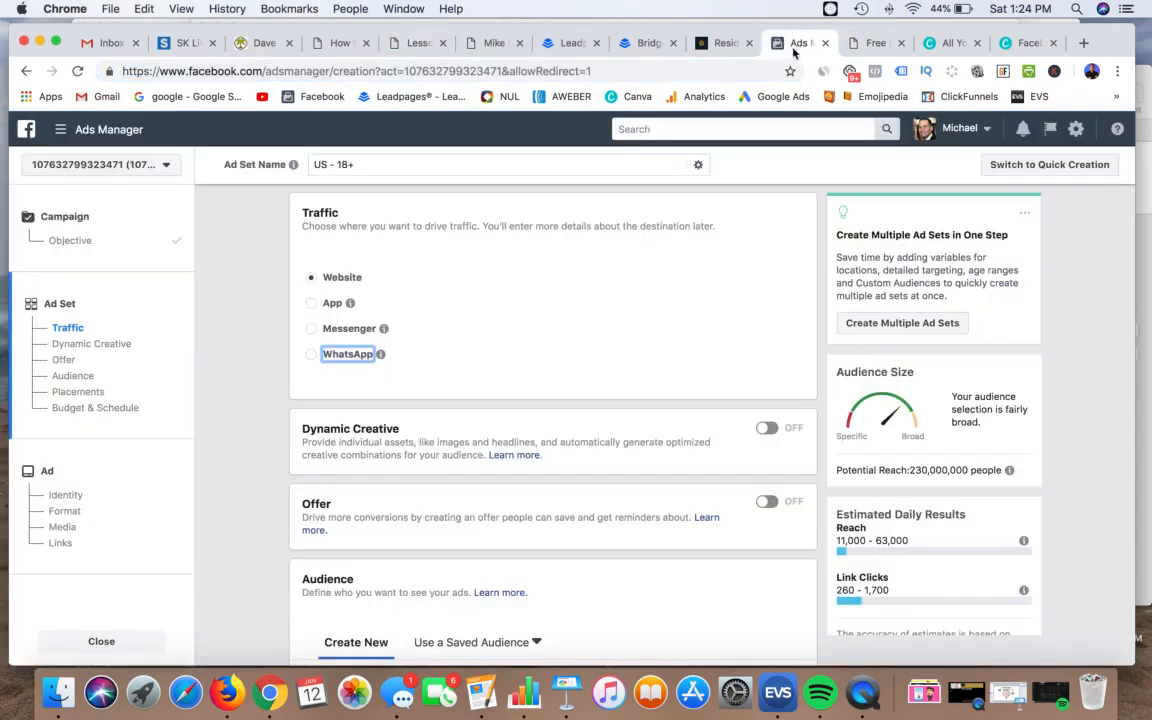
Step: Examine the ad set's Dynamic Creative, Offer and Audience settings, including custom audiences, locations, gender and detailed targeting
{"action": "left_click", "coordinate": [504, 262]}
{"action": "scroll", "coordinate": [260, 289], "scroll_direction": "down", "scroll_amount": 5}
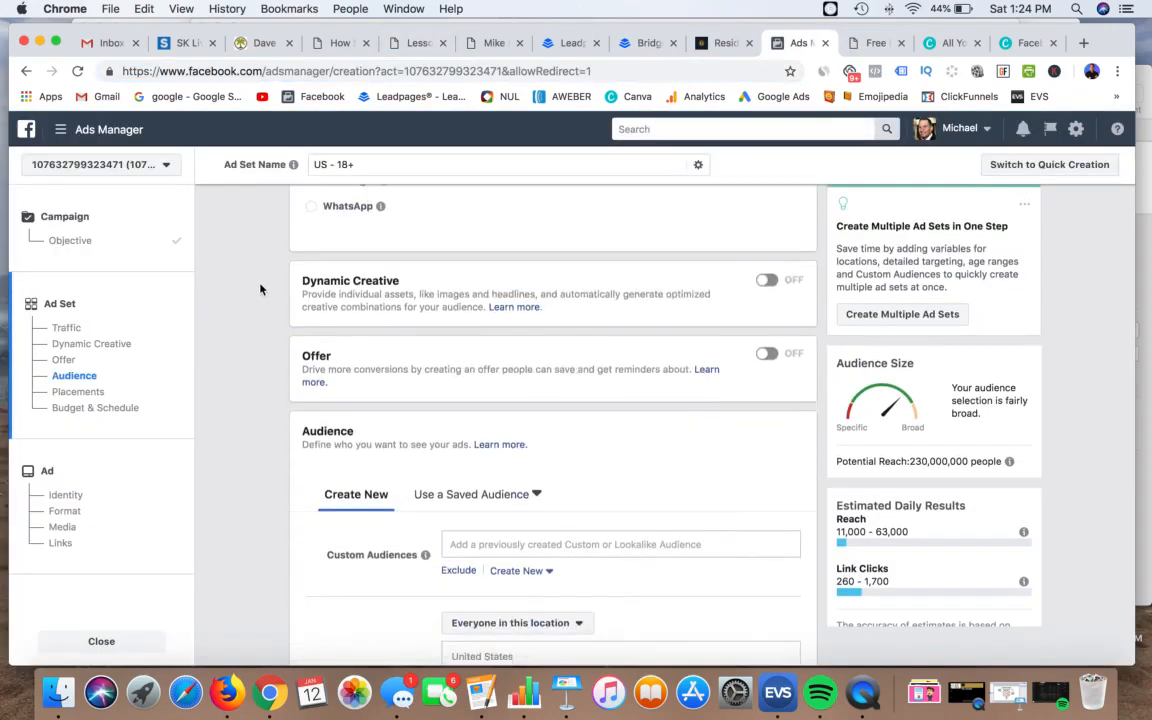
{"action": "scroll", "coordinate": [259, 287], "scroll_direction": "up", "scroll_amount": 3}
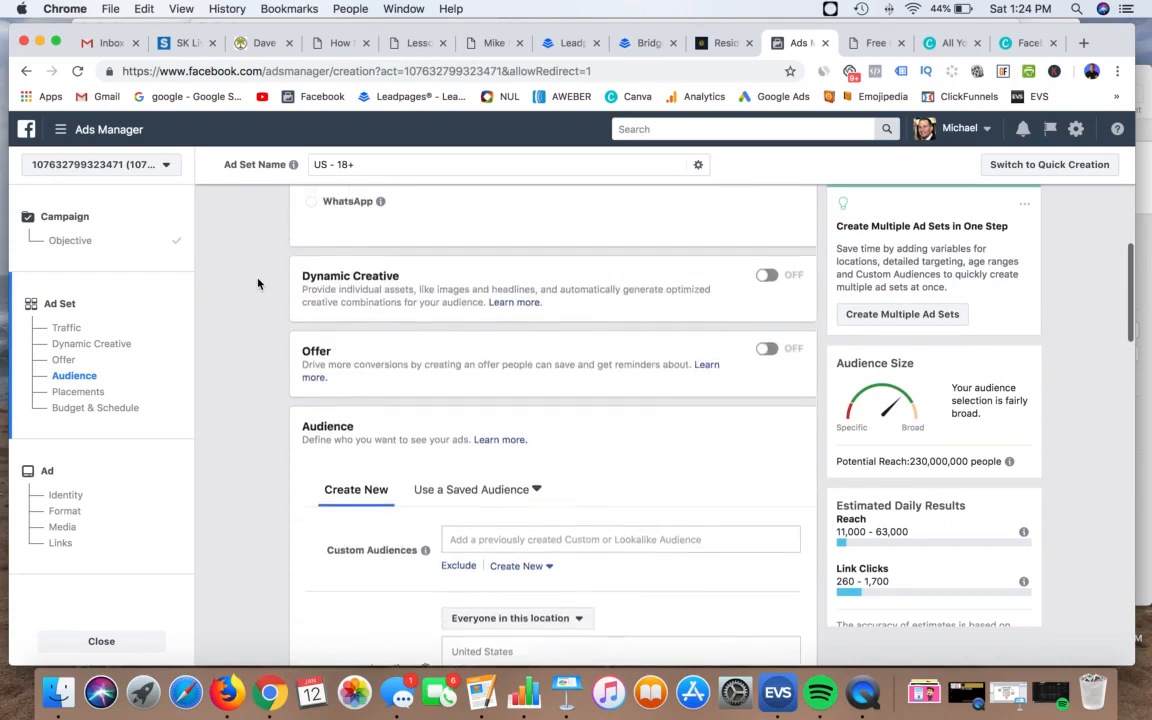
{"action": "scroll", "coordinate": [355, 315], "scroll_direction": "down", "scroll_amount": 2}
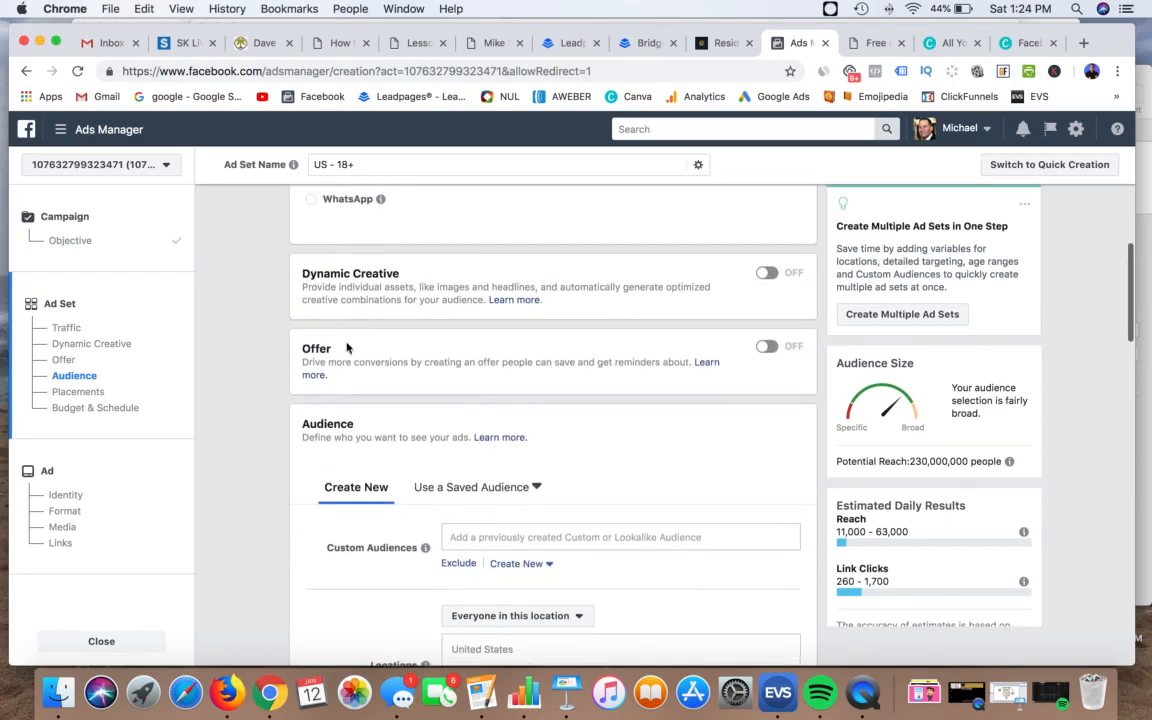
{"action": "scroll", "coordinate": [356, 350], "scroll_direction": "down", "scroll_amount": 5}
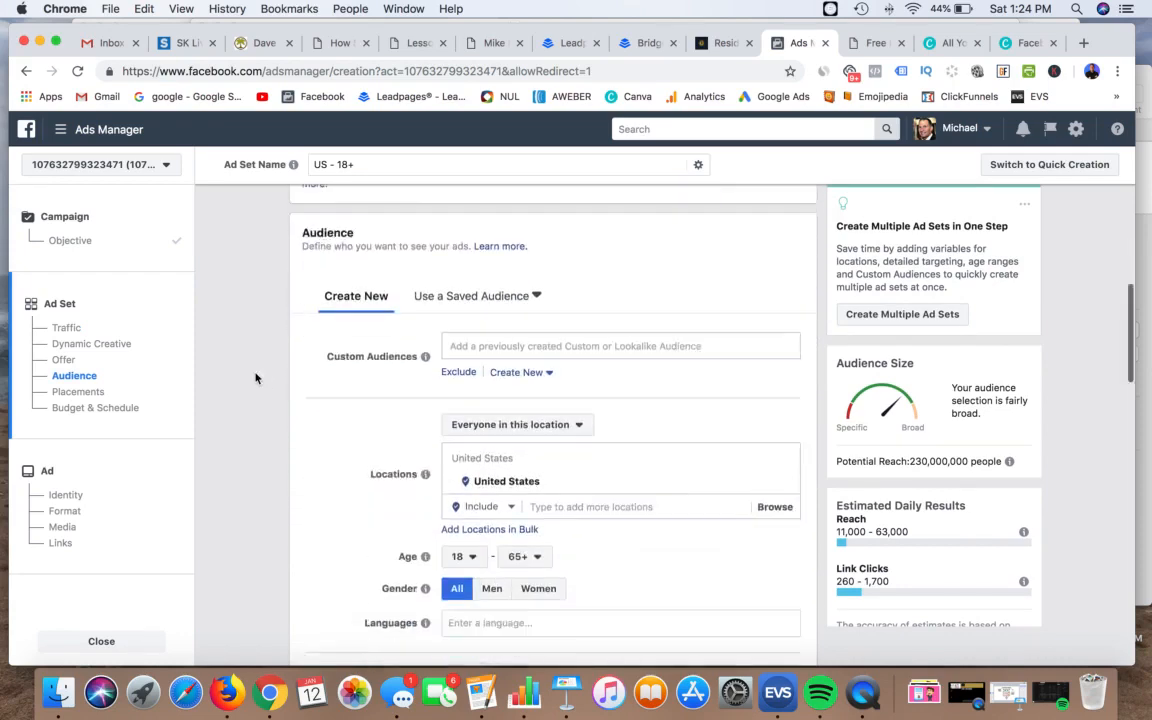
{"action": "scroll", "coordinate": [255, 378], "scroll_direction": "down", "scroll_amount": 2}
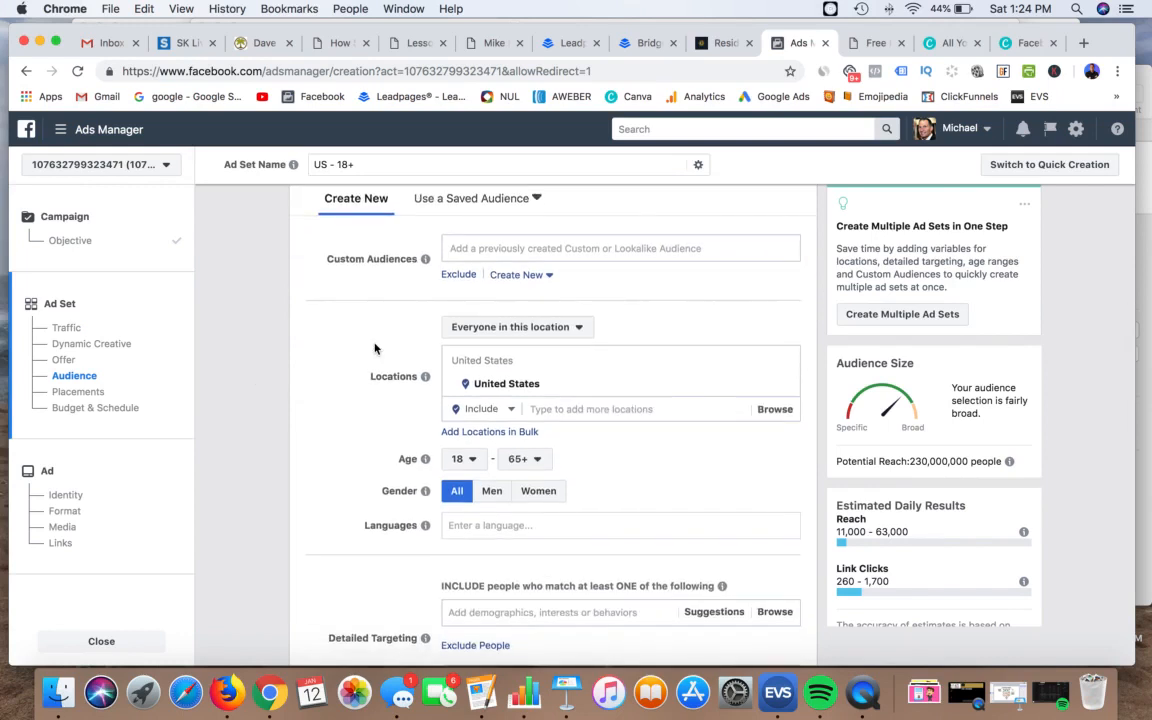
{"action": "scroll", "coordinate": [372, 347], "scroll_direction": "up", "scroll_amount": 1}
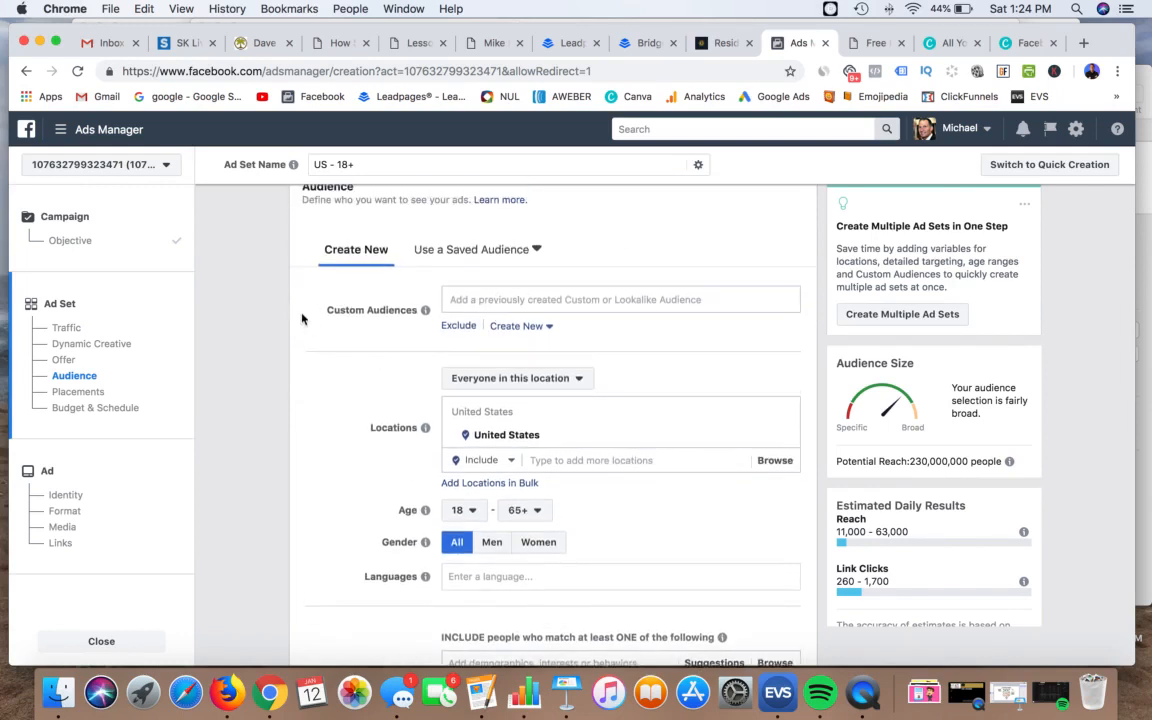
{"action": "scroll", "coordinate": [303, 318], "scroll_direction": "down", "scroll_amount": 4}
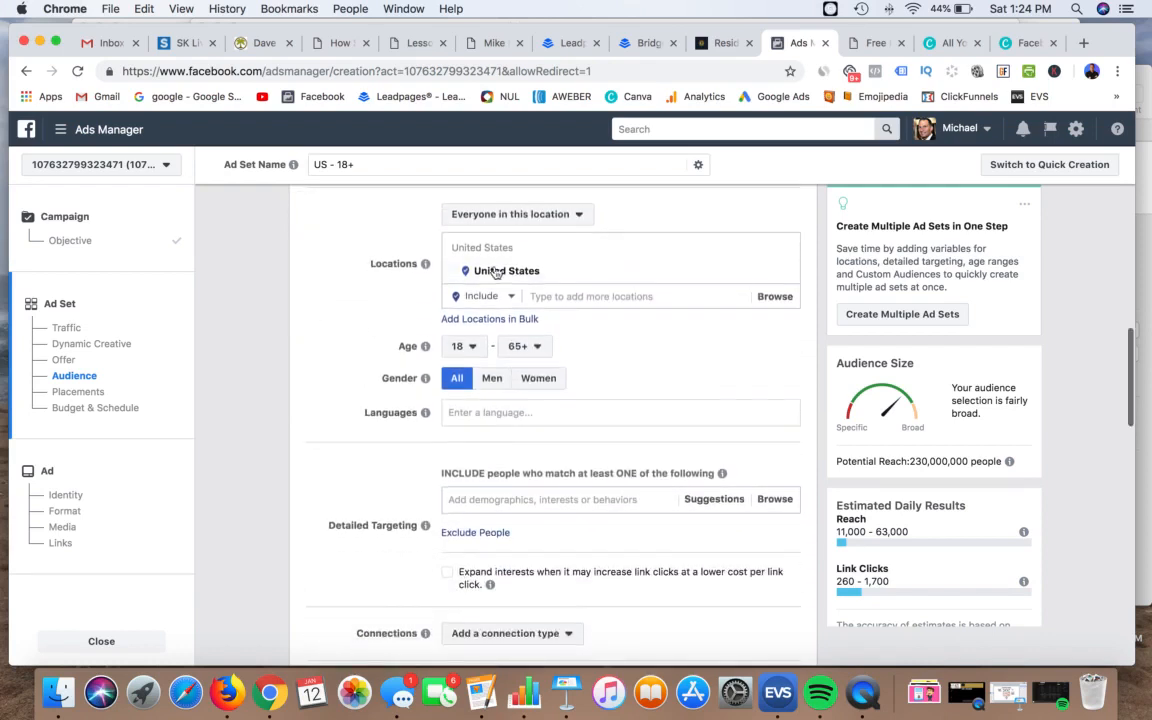
{"action": "scroll", "coordinate": [364, 313], "scroll_direction": "down", "scroll_amount": 2}
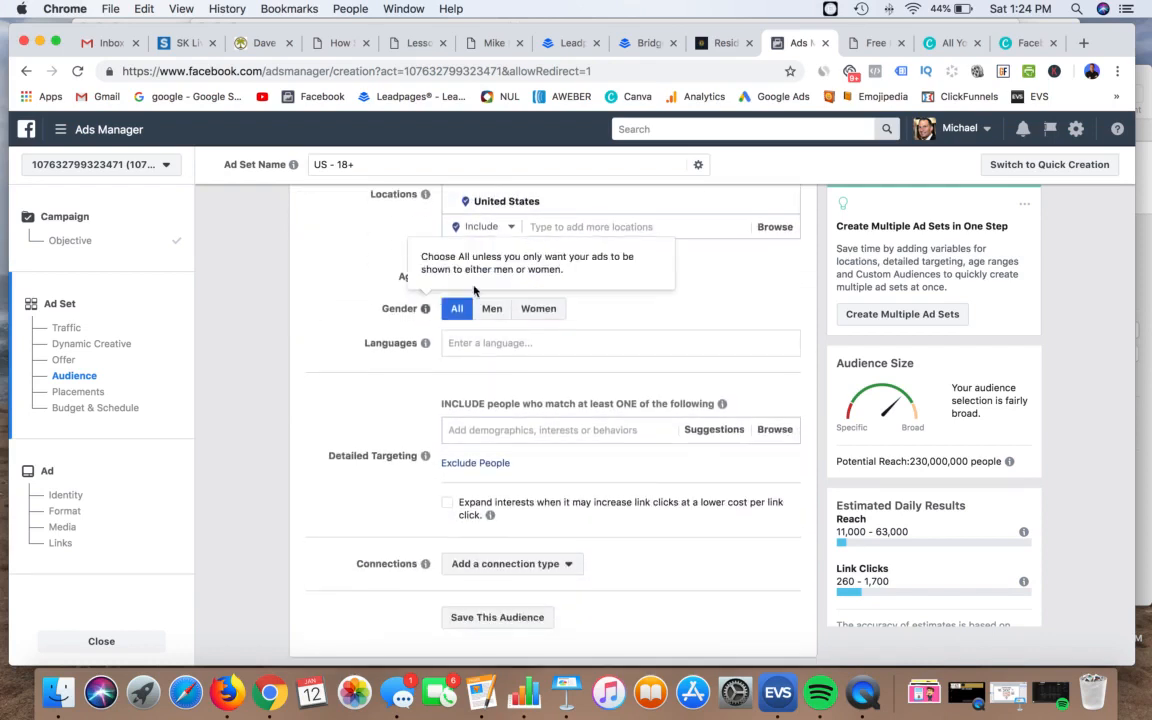
Step: Set the audience's minimum age to 35
{"action": "scroll", "coordinate": [330, 298], "scroll_direction": "up", "scroll_amount": 1}
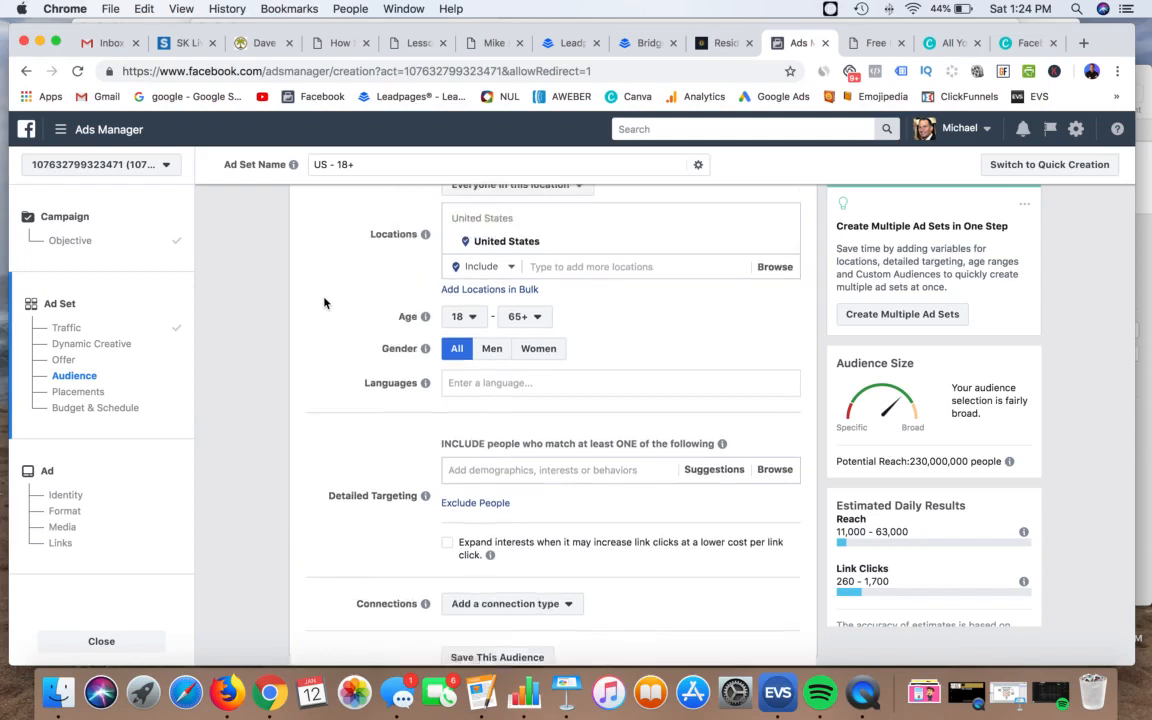
{"action": "left_click", "coordinate": [471, 328]}
{"action": "scroll", "coordinate": [463, 417], "scroll_direction": "down", "scroll_amount": 5}
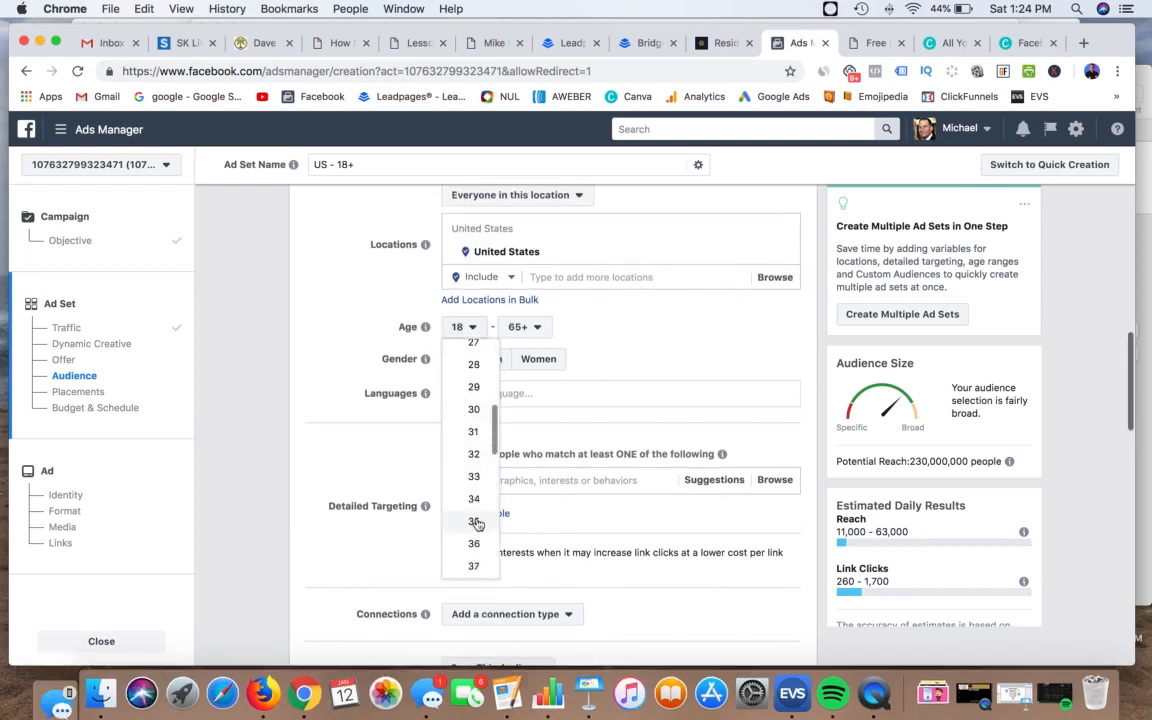
{"action": "left_click", "coordinate": [466, 520]}
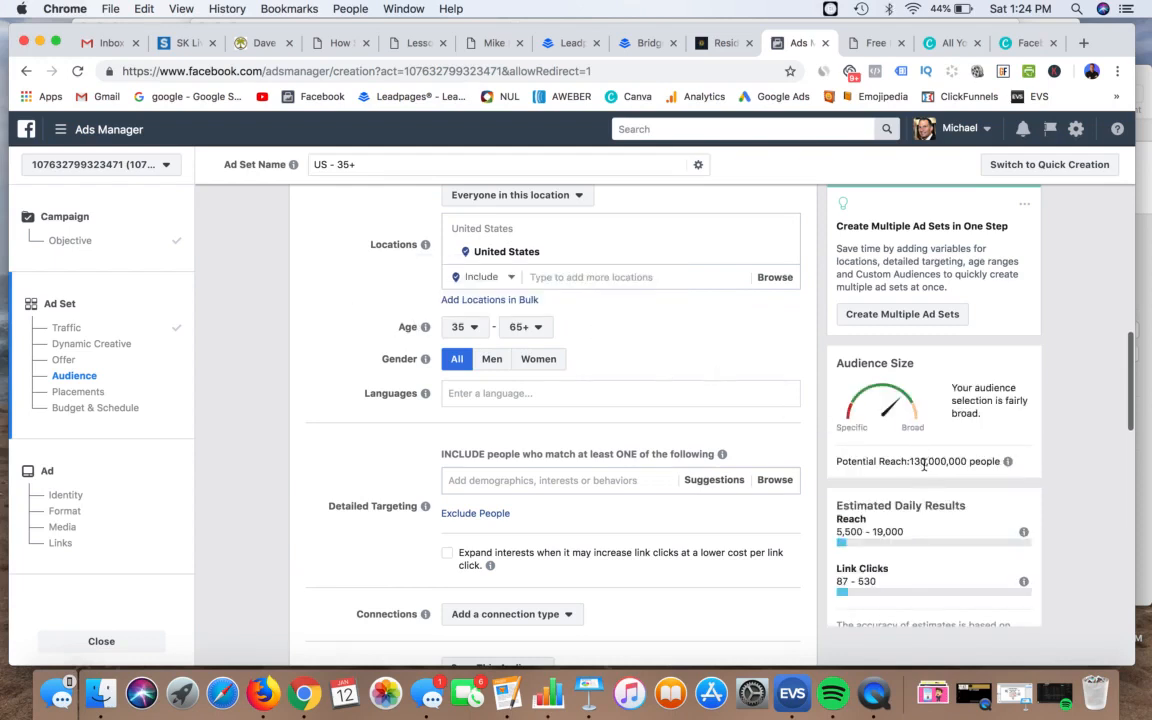
Step: Try limiting the audience's gender to Men and switch it back to All
{"action": "scroll", "coordinate": [330, 355], "scroll_direction": "up", "scroll_amount": 1}
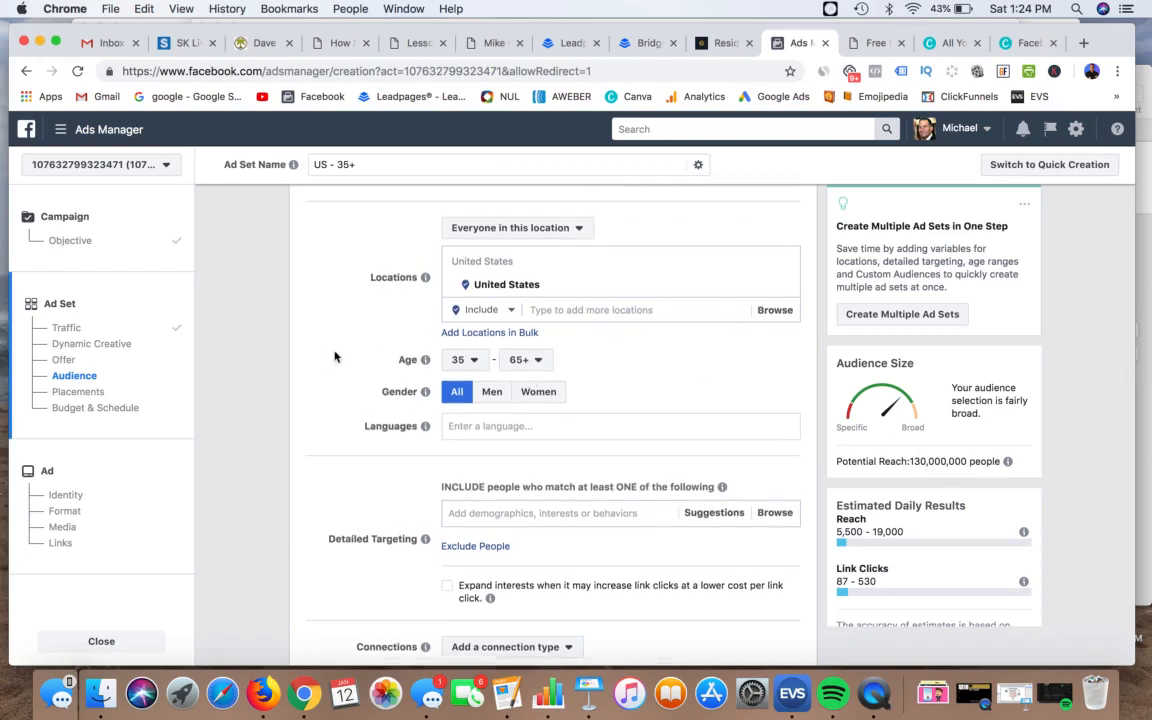
{"action": "scroll", "coordinate": [363, 349], "scroll_direction": "down", "scroll_amount": 2}
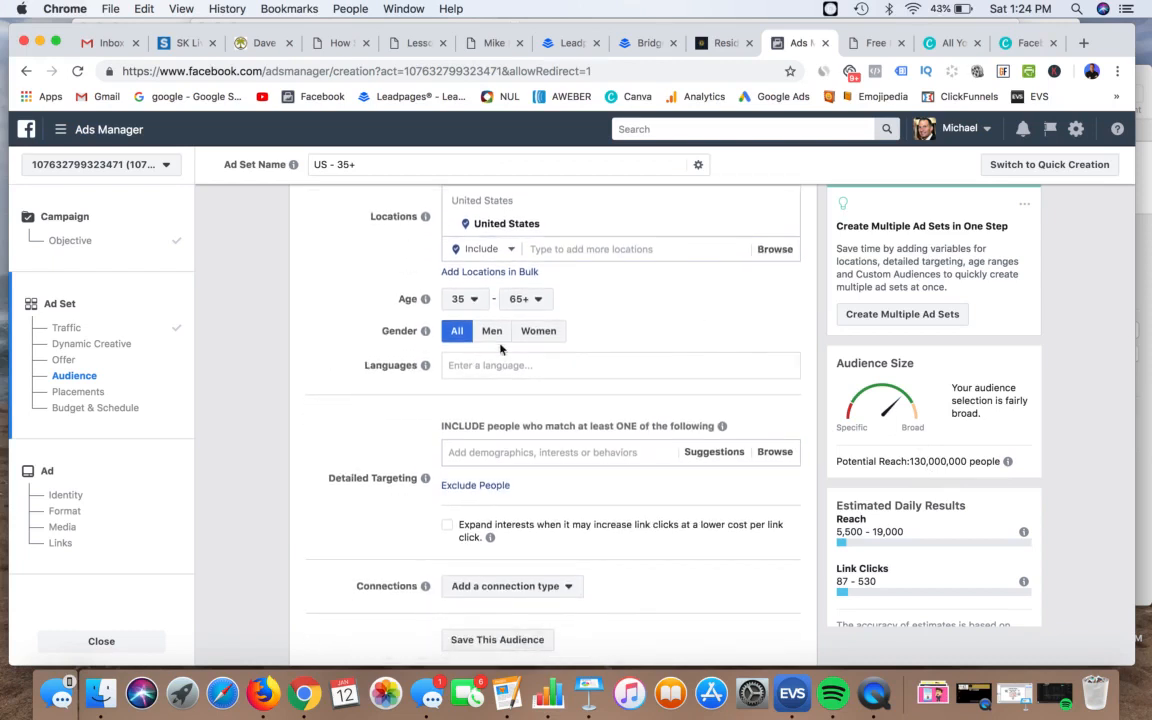
{"action": "left_click", "coordinate": [492, 331]}
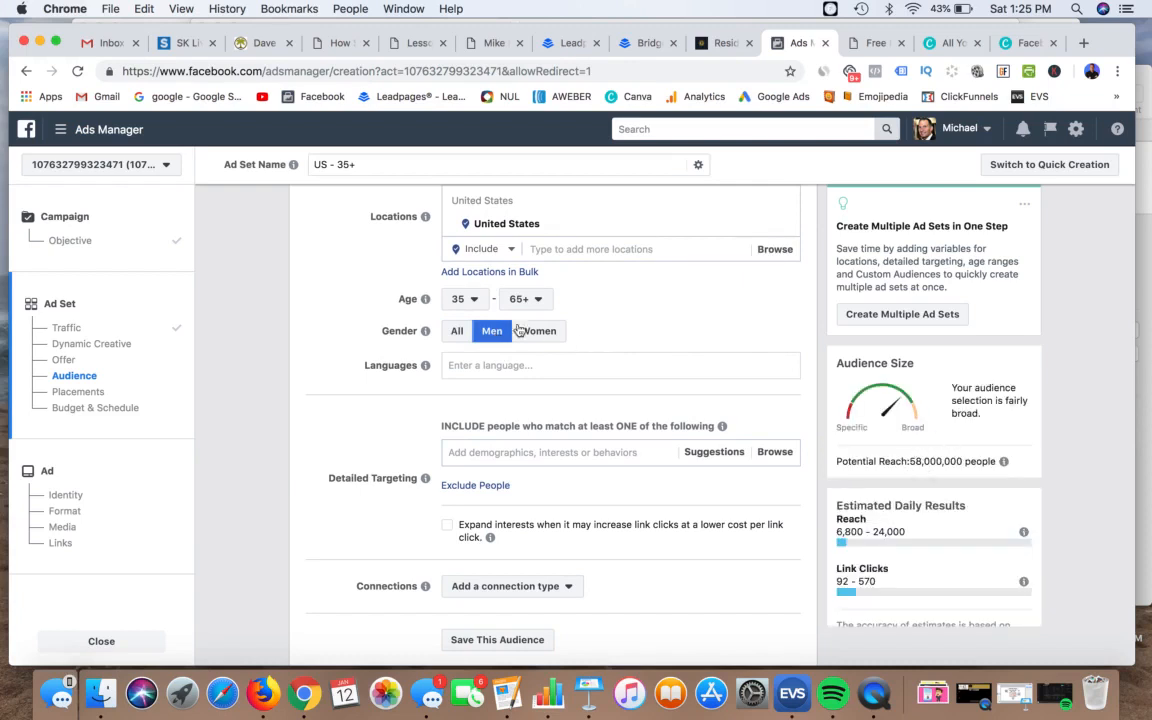
{"action": "left_click", "coordinate": [457, 331]}
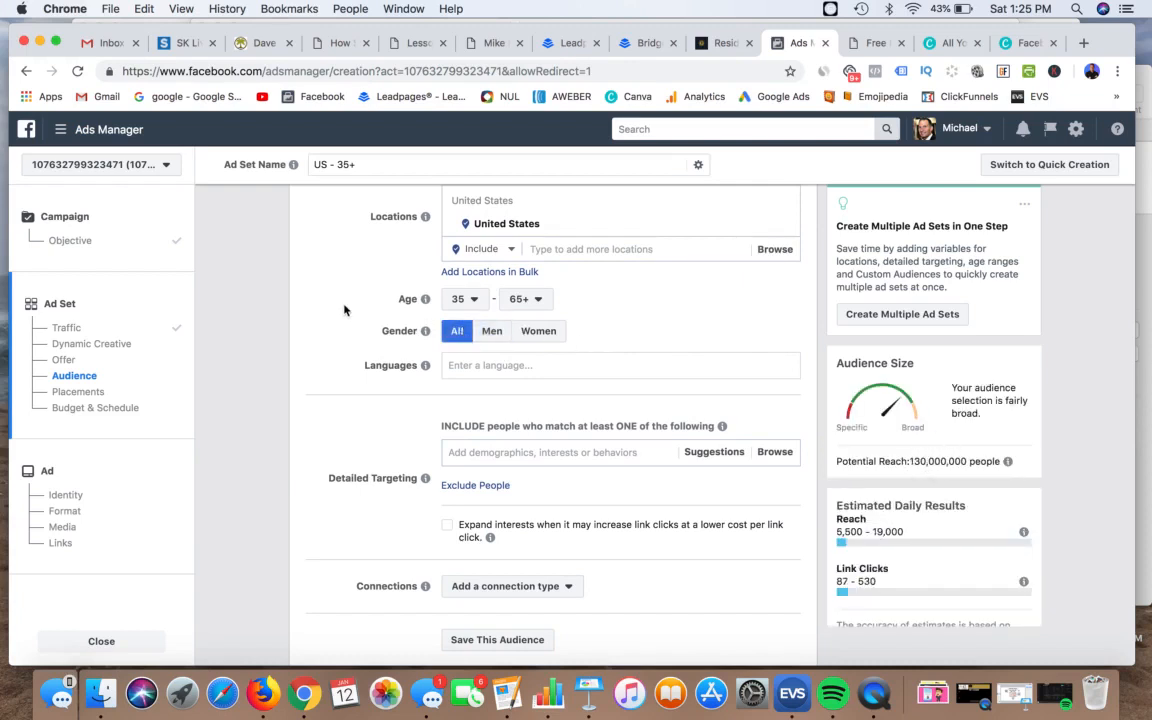
Step: Add English (US) as the audience's language
{"action": "scroll", "coordinate": [344, 310], "scroll_direction": "down", "scroll_amount": 3}
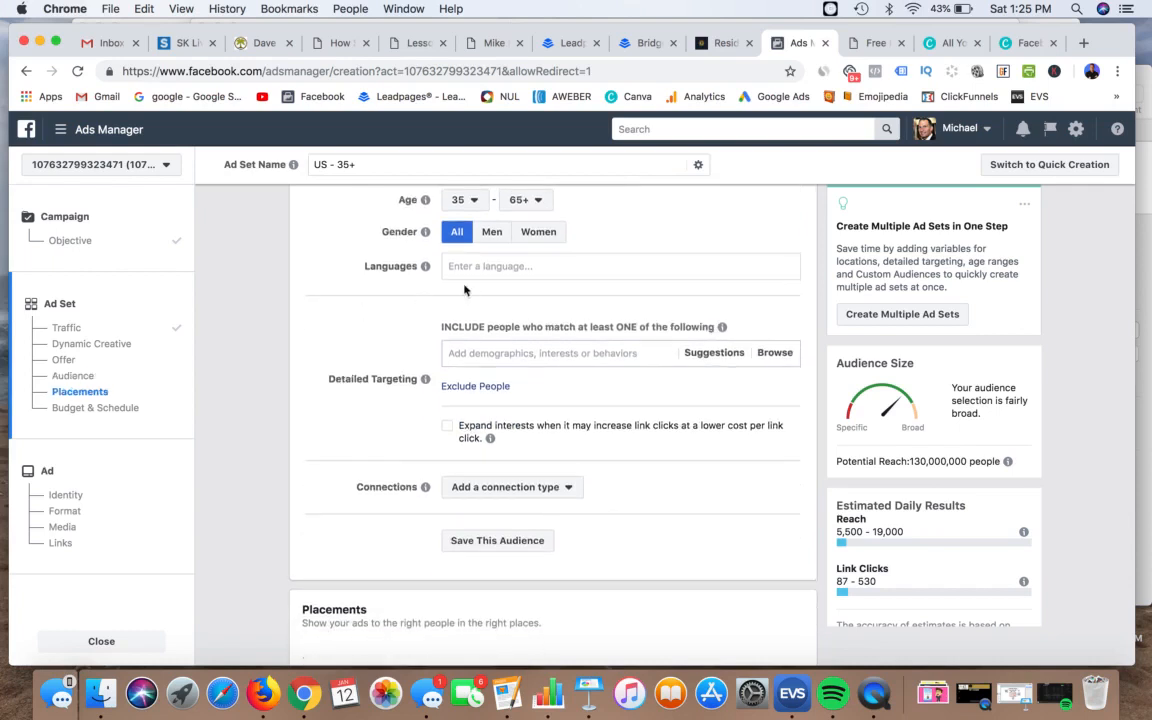
{"action": "left_click", "coordinate": [472, 266]}
{"action": "type", "text": "e"}
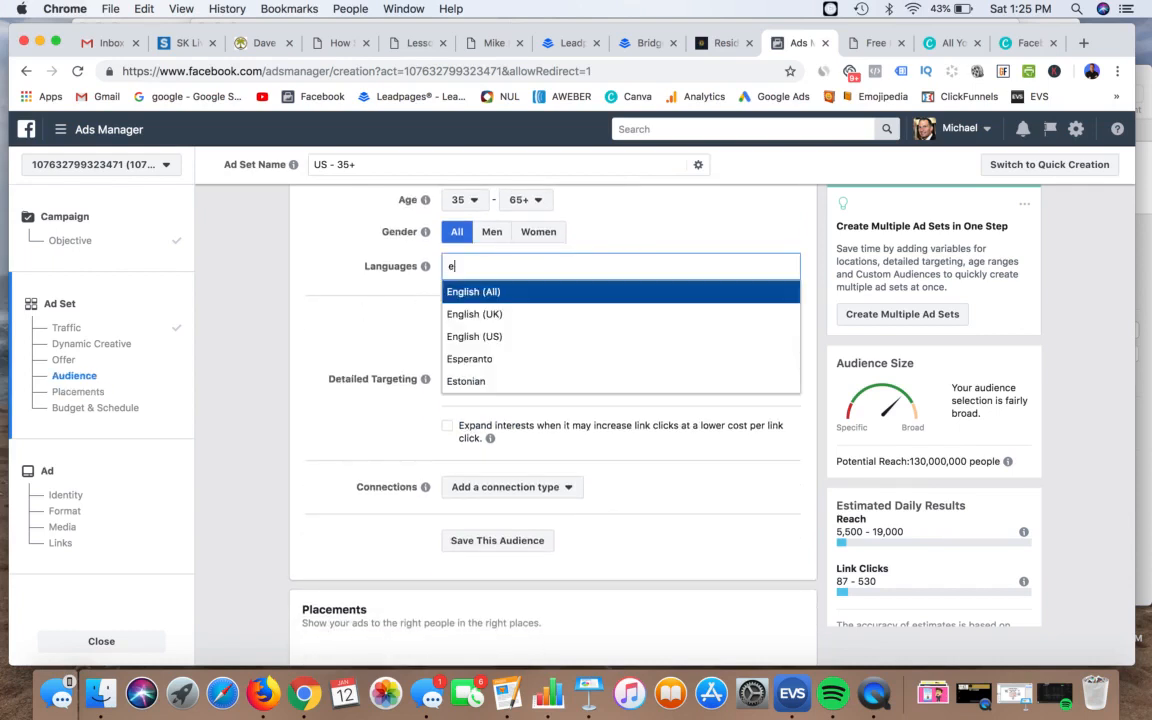
{"action": "left_click", "coordinate": [496, 337]}
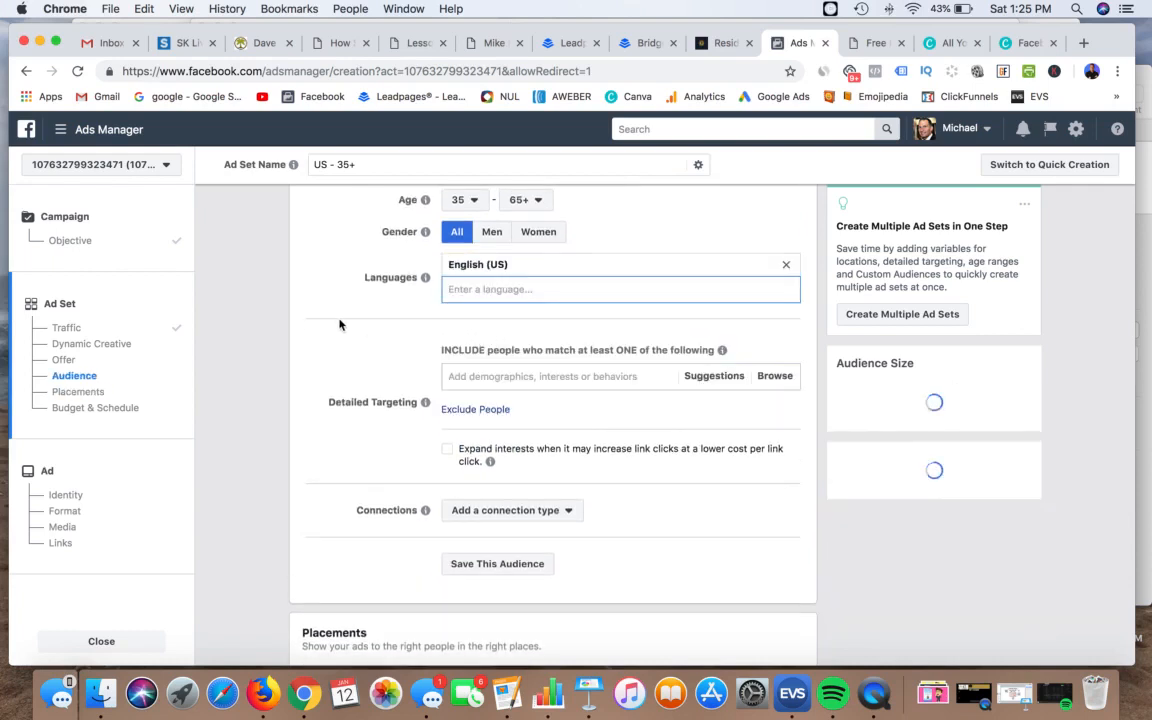
Step: Add the interest "Network Marketing Pro - Eric Worre" to the detailed targeting and check the audience's potential reach
{"action": "scroll", "coordinate": [370, 340], "scroll_direction": "down", "scroll_amount": 3}
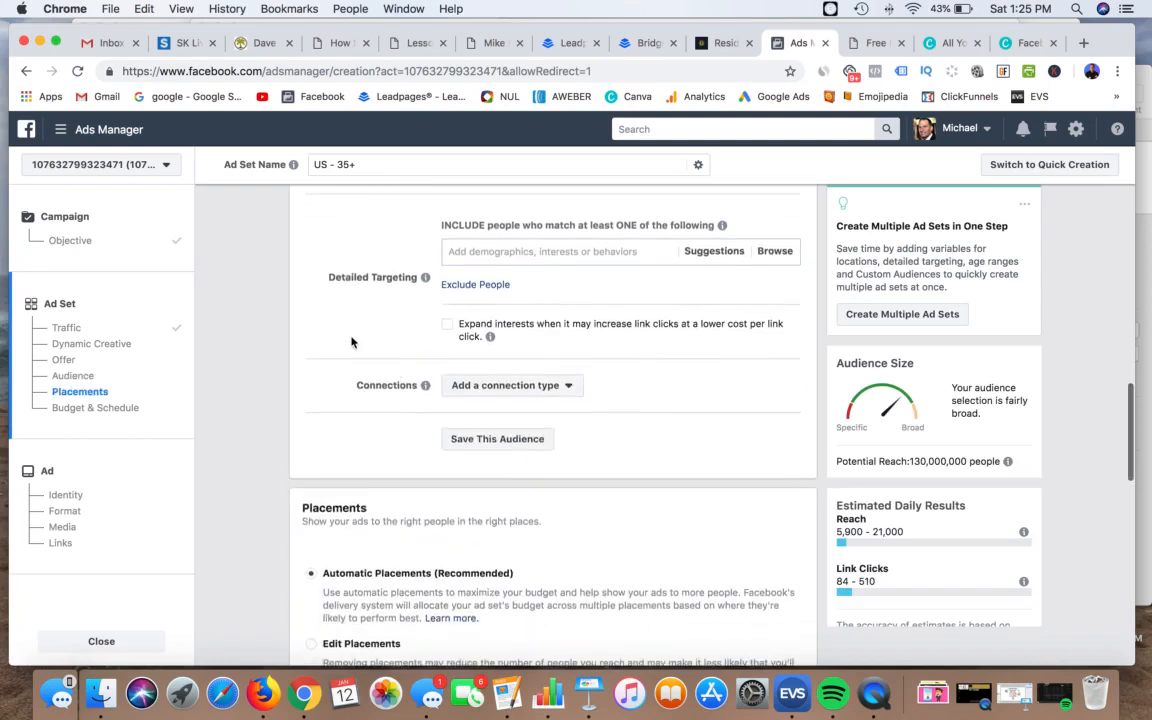
{"action": "left_click", "coordinate": [545, 254]}
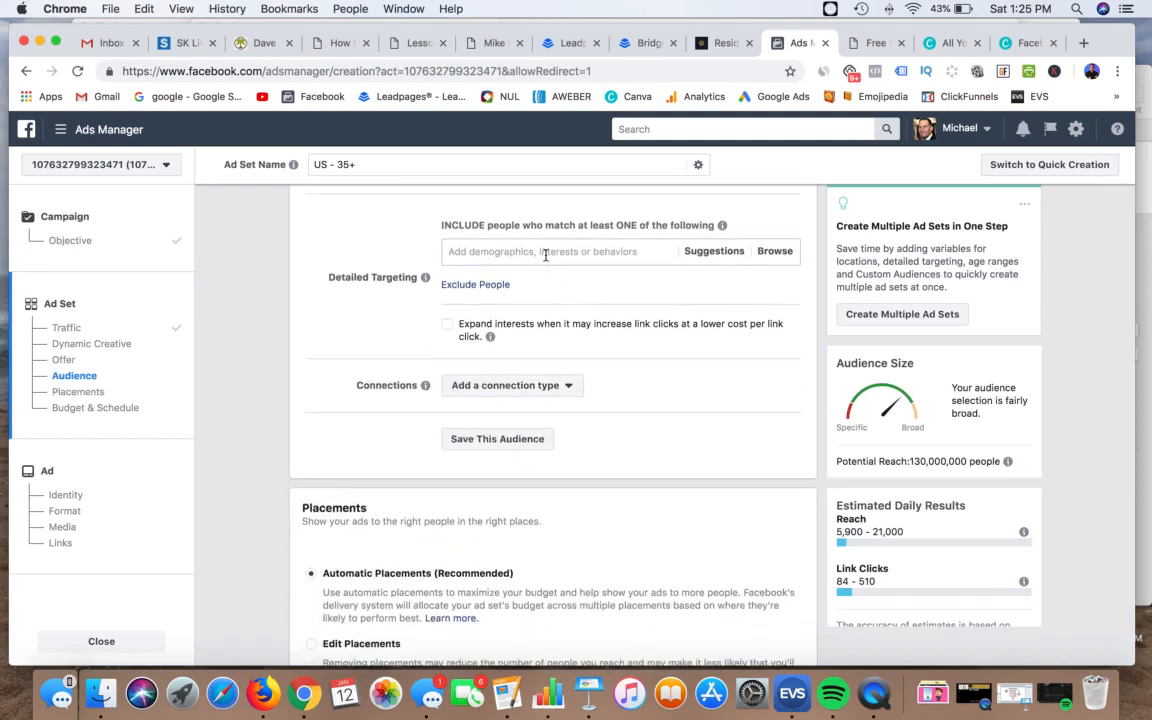
{"action": "type", "text": "eric worre"}
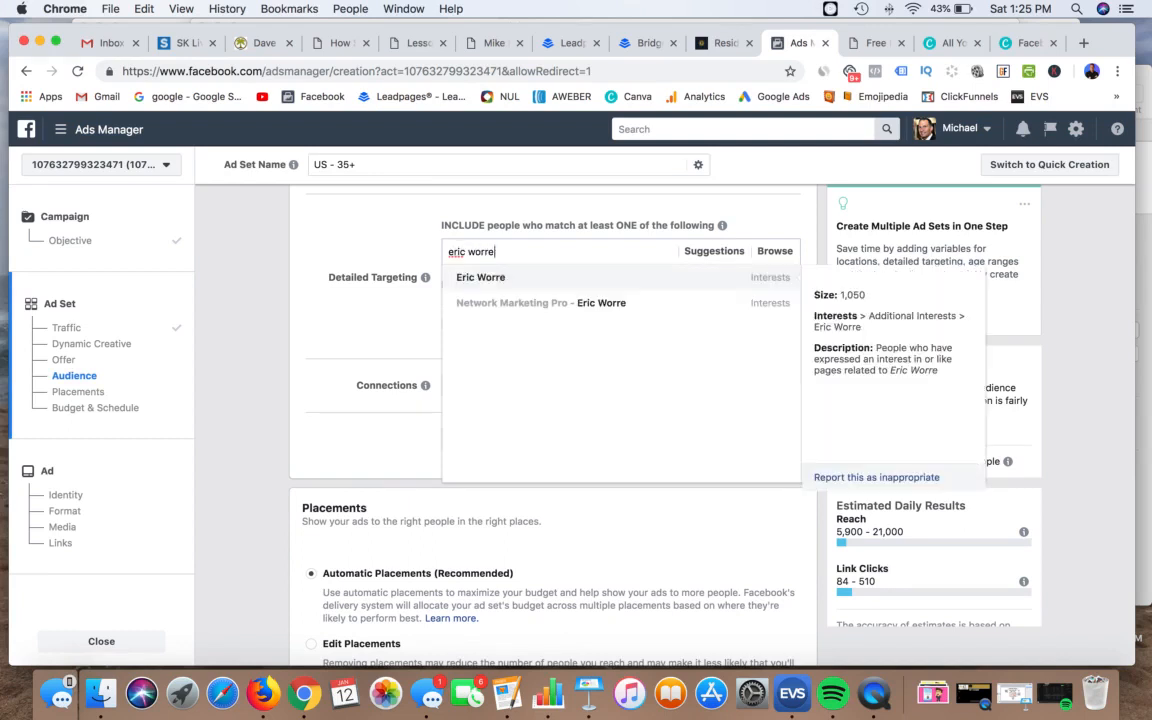
{"action": "left_click", "coordinate": [528, 306]}
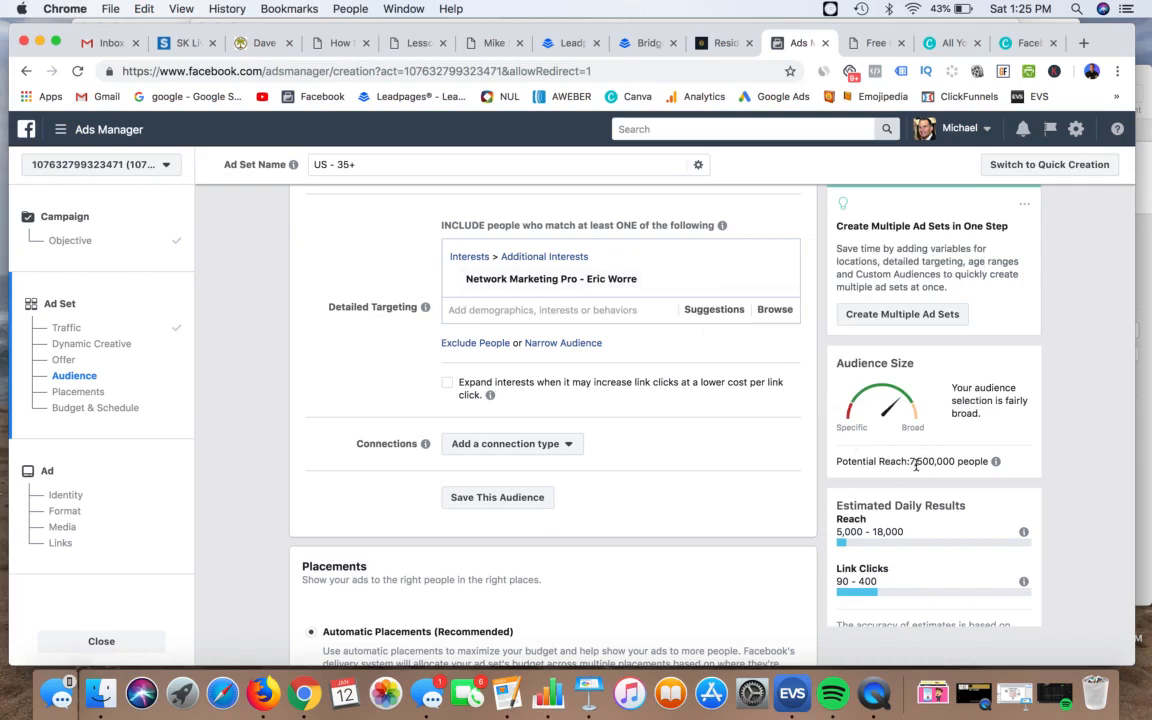
{"action": "scroll", "coordinate": [820, 414], "scroll_direction": "up", "scroll_amount": 1}
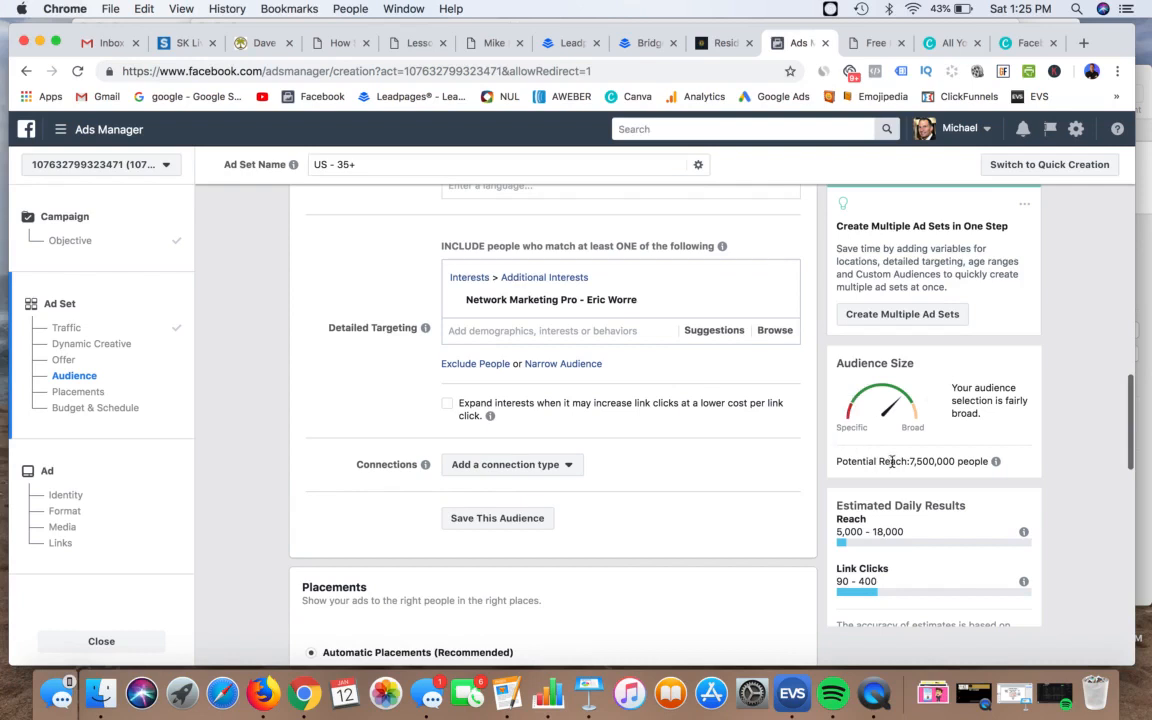
{"action": "left_click_drag", "start_coordinate": [912, 462], "coordinate": [978, 462]}
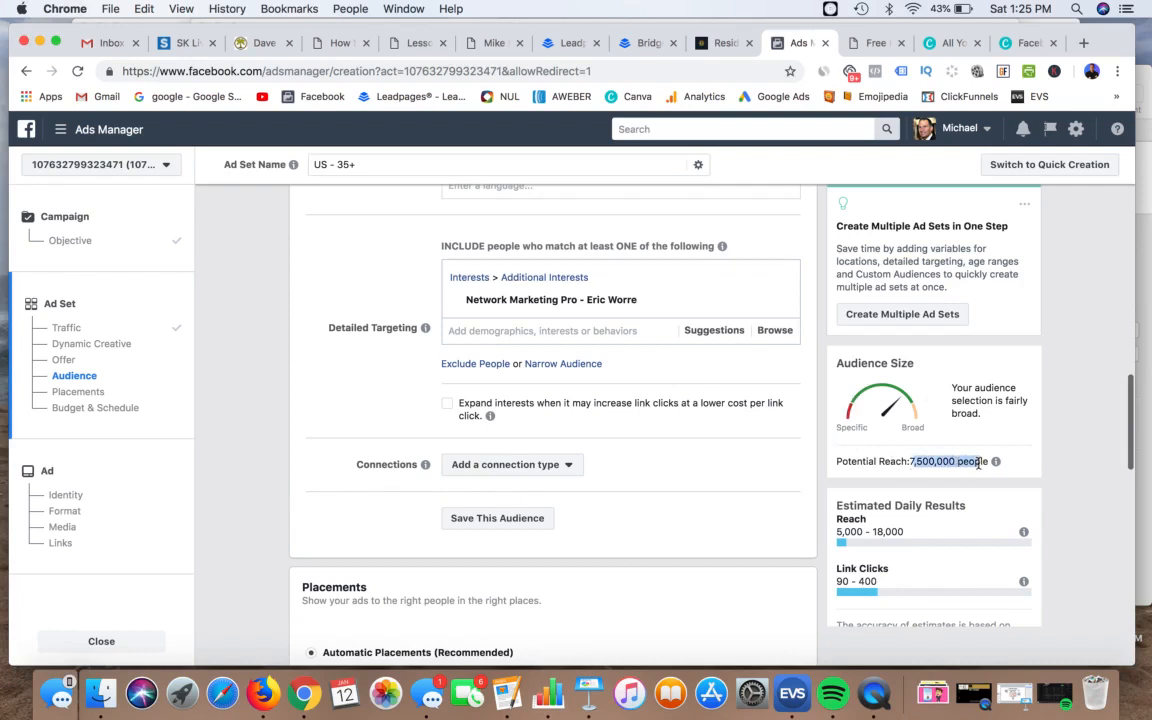
{"action": "left_click", "coordinate": [811, 374]}
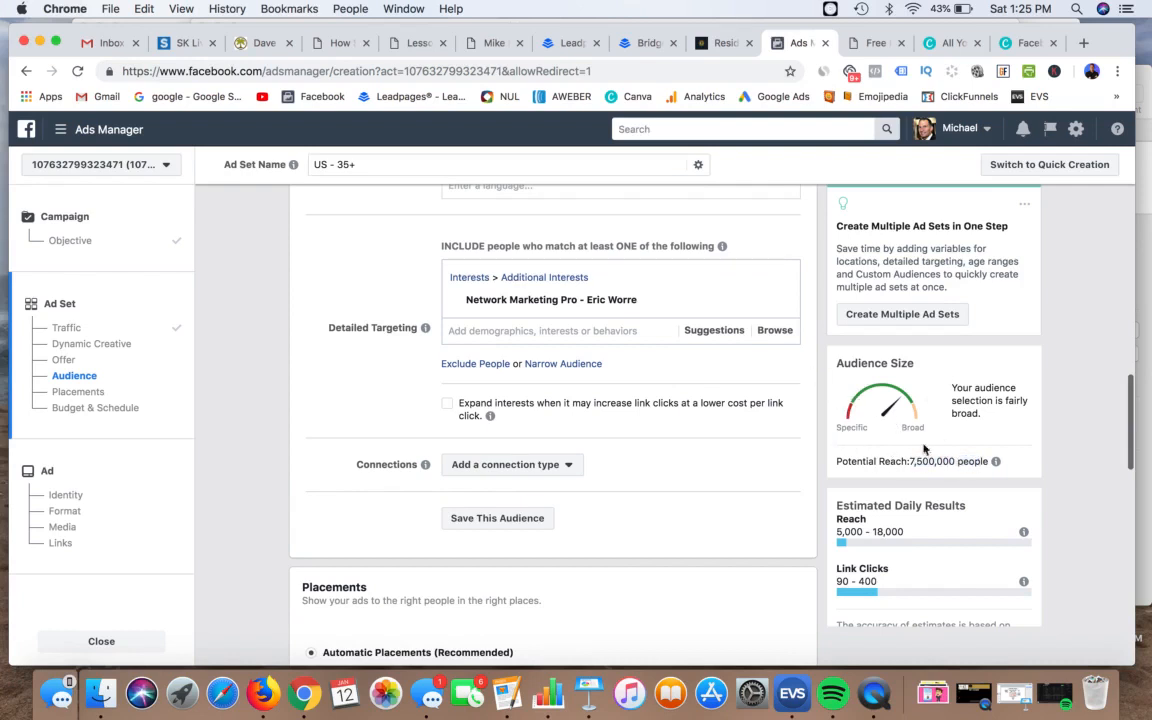
Step: Try limiting the audience's gender to Men to compare the potential reach, and set it back to All
{"action": "scroll", "coordinate": [789, 378], "scroll_direction": "up", "scroll_amount": 1}
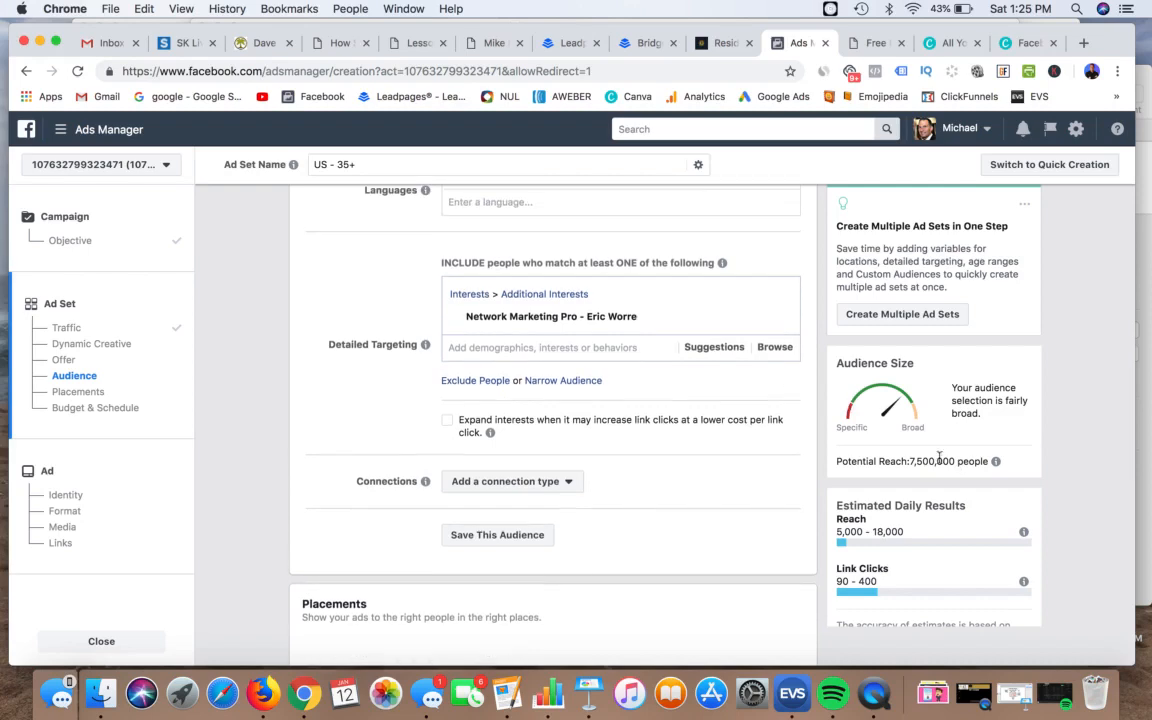
{"action": "scroll", "coordinate": [810, 410], "scroll_direction": "up", "scroll_amount": 10}
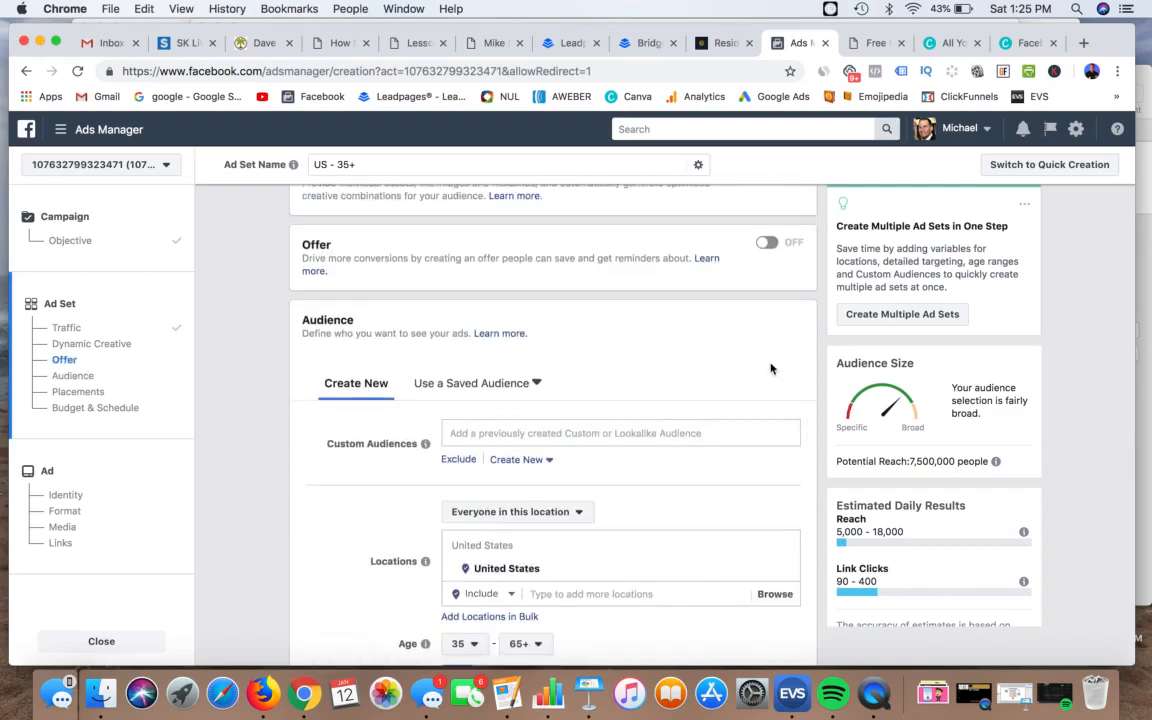
{"action": "scroll", "coordinate": [700, 363], "scroll_direction": "down", "scroll_amount": 3}
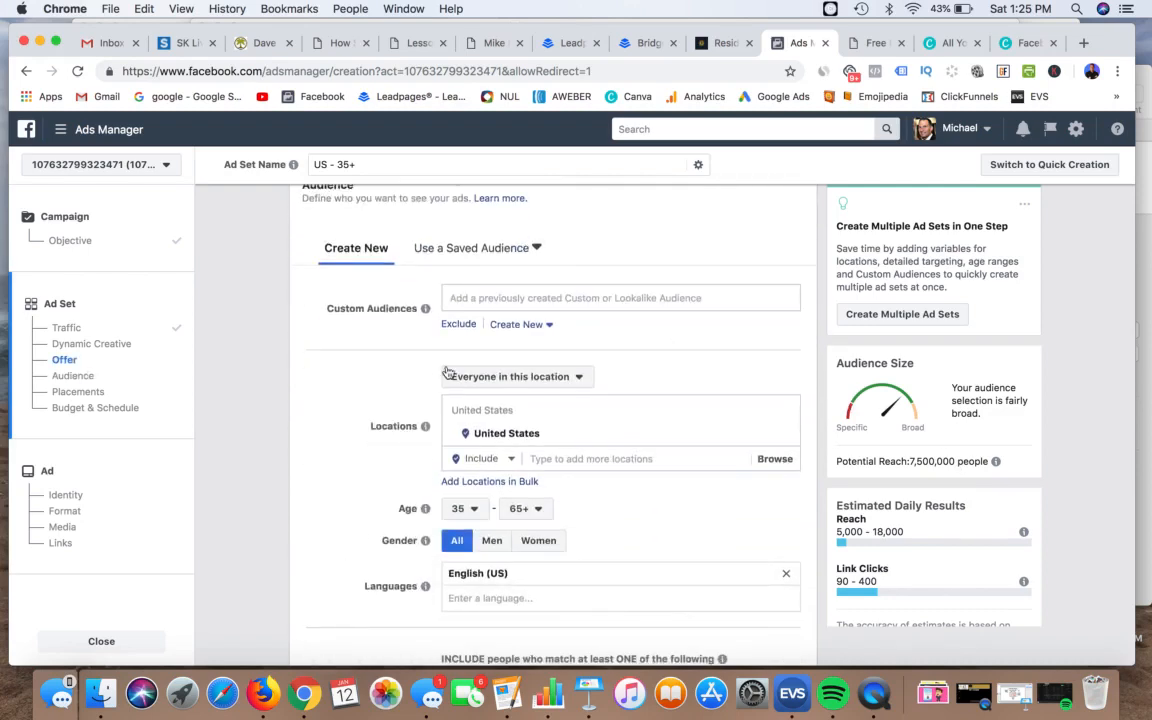
{"action": "scroll", "coordinate": [370, 380], "scroll_direction": "down", "scroll_amount": 5}
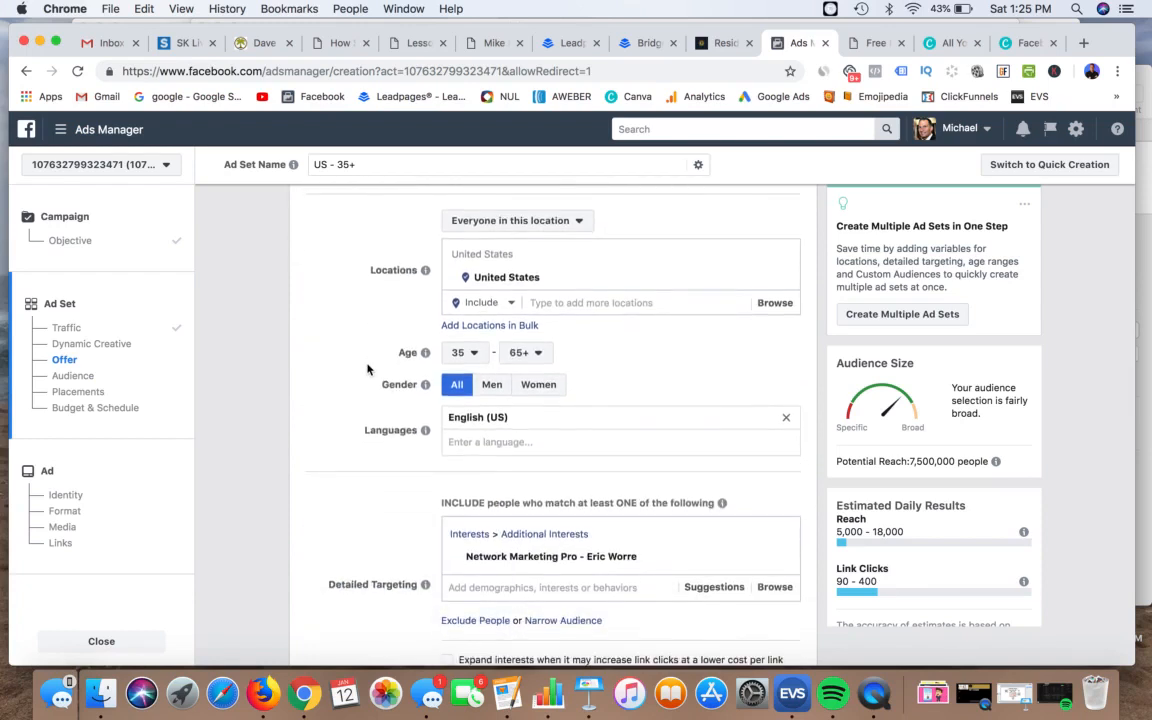
{"action": "scroll", "coordinate": [351, 318], "scroll_direction": "down", "scroll_amount": 2}
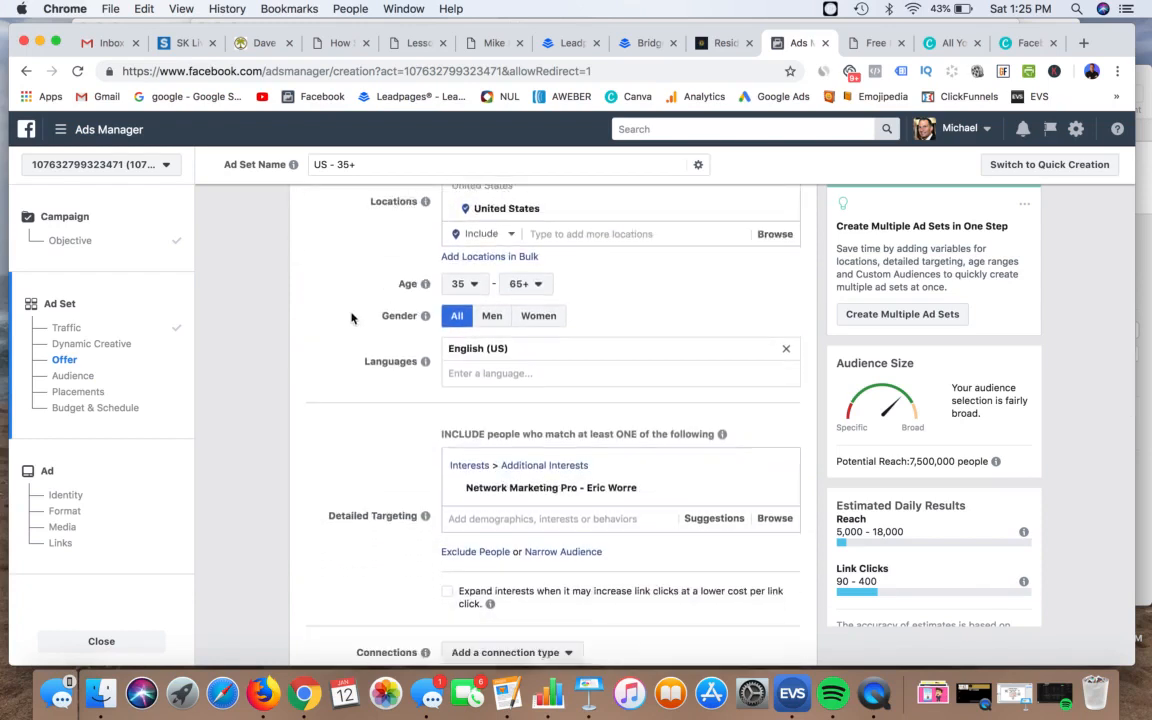
{"action": "scroll", "coordinate": [351, 318], "scroll_direction": "down", "scroll_amount": 1}
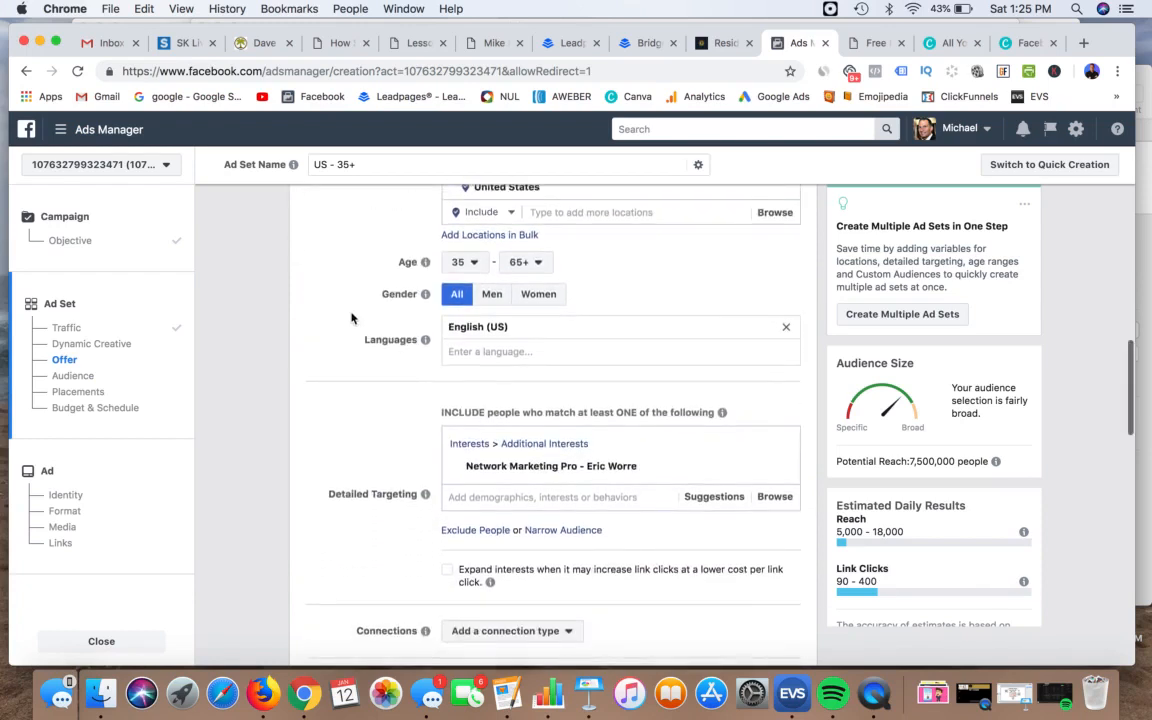
{"action": "left_click", "coordinate": [495, 299]}
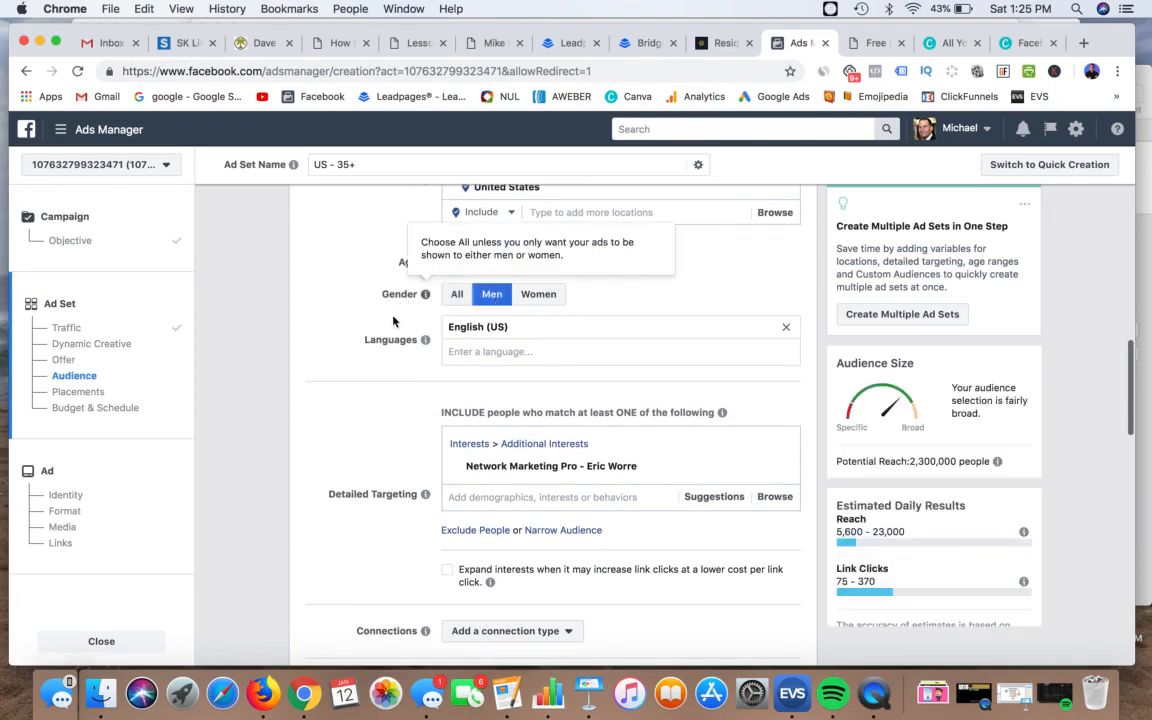
{"action": "left_click", "coordinate": [456, 295]}
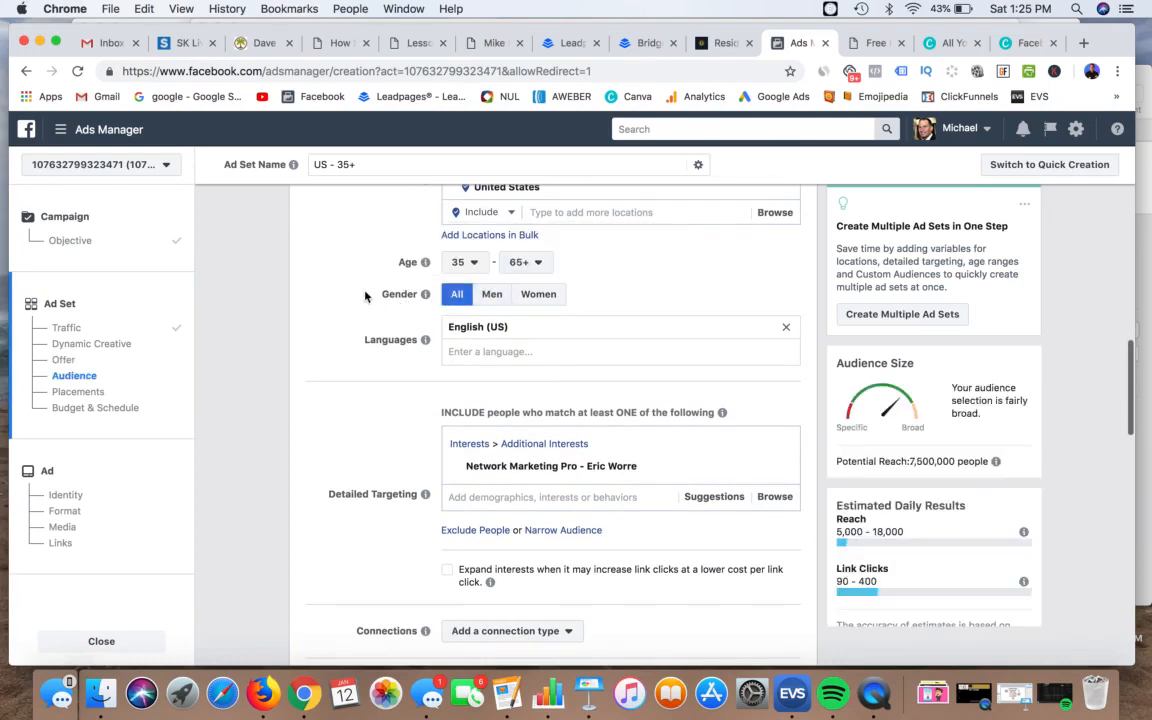
Step: Switch the ad set to Edit Placements and keep only Feeds among the Facebook placements
{"action": "scroll", "coordinate": [375, 300], "scroll_direction": "down", "scroll_amount": 8}
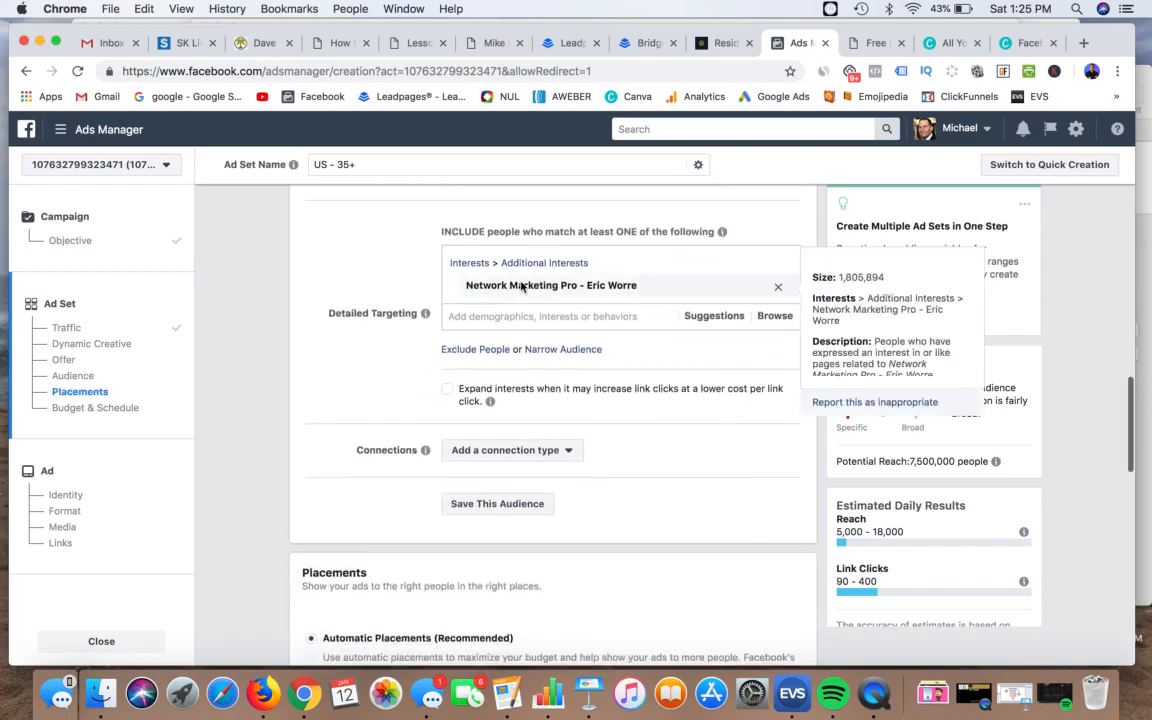
{"action": "mouse_move", "coordinate": [437, 284]}
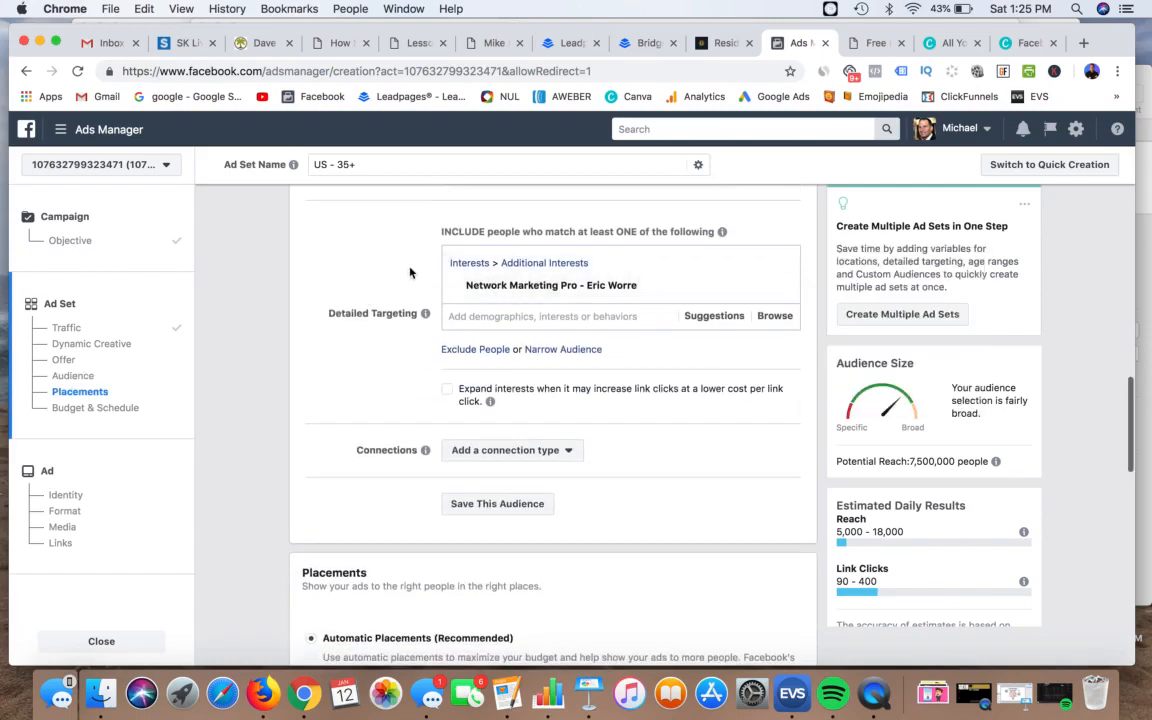
{"action": "scroll", "coordinate": [380, 275], "scroll_direction": "down", "scroll_amount": 2}
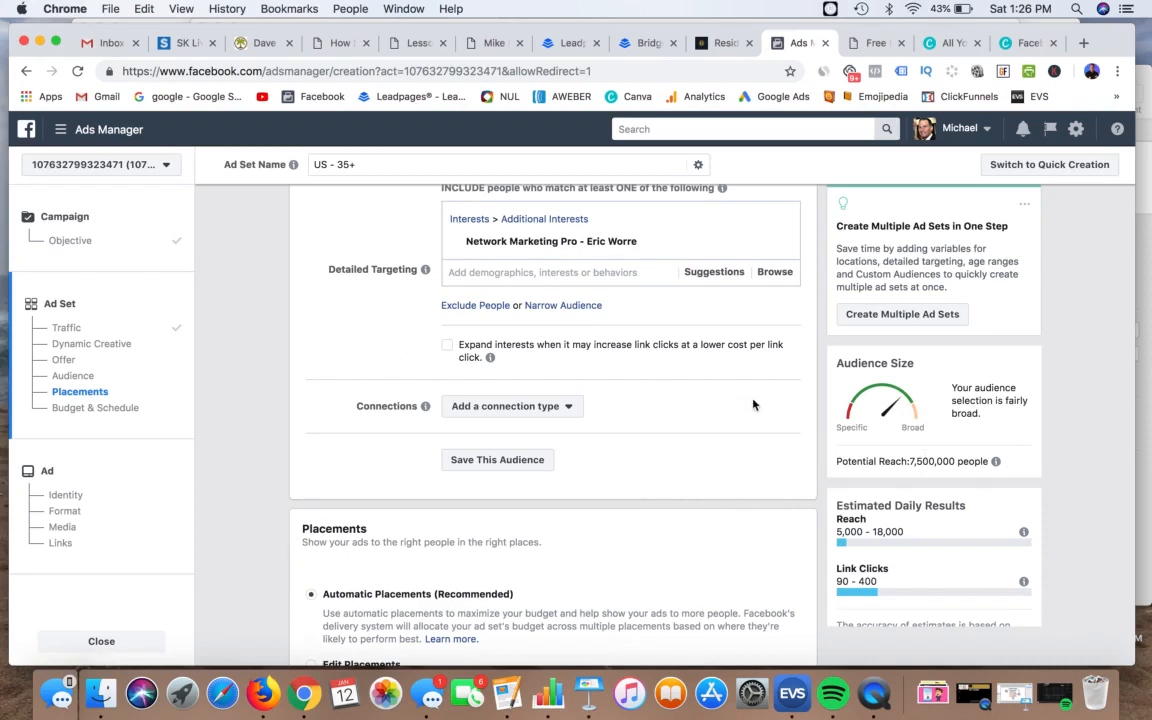
{"action": "scroll", "coordinate": [754, 410], "scroll_direction": "down", "scroll_amount": 3}
{"action": "scroll", "coordinate": [704, 396], "scroll_direction": "down", "scroll_amount": 1}
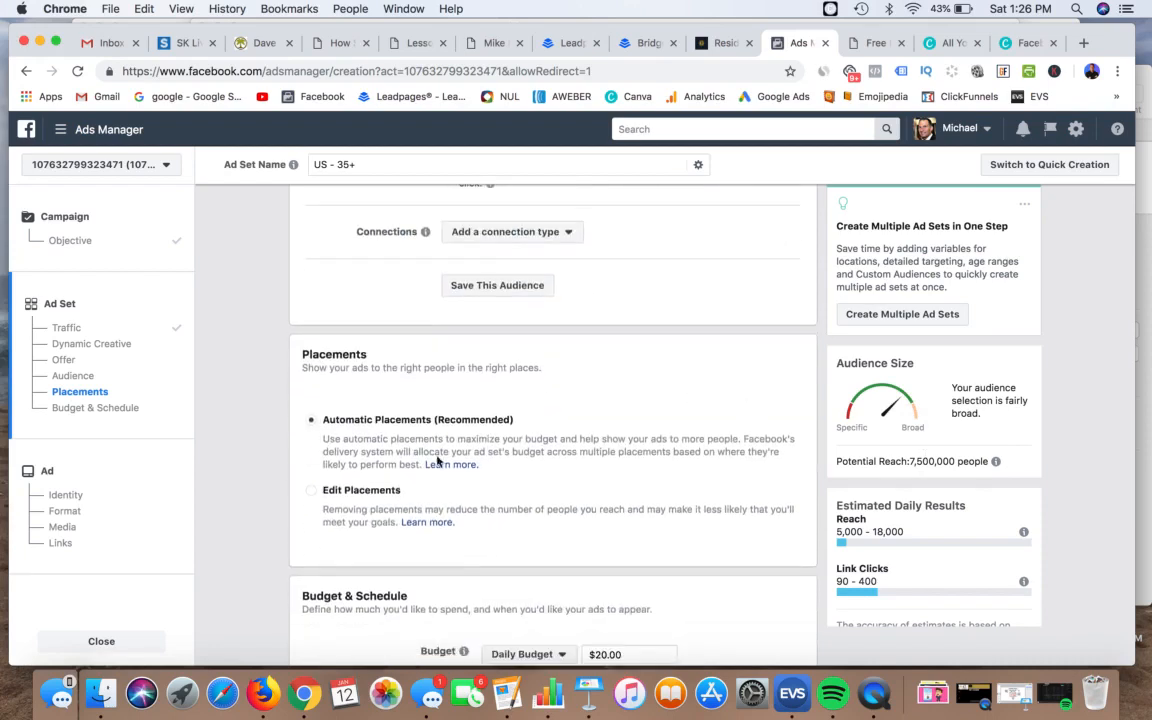
{"action": "left_click", "coordinate": [311, 492]}
{"action": "scroll", "coordinate": [429, 494], "scroll_direction": "down", "scroll_amount": 5}
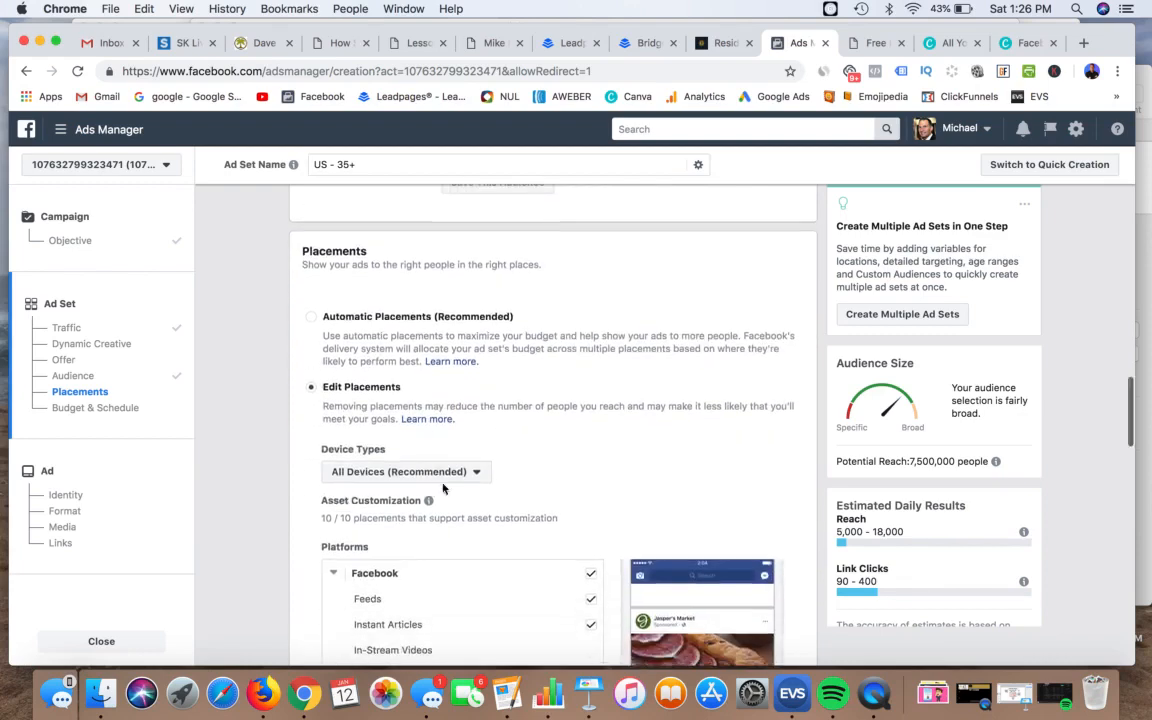
{"action": "left_click", "coordinate": [591, 421]}
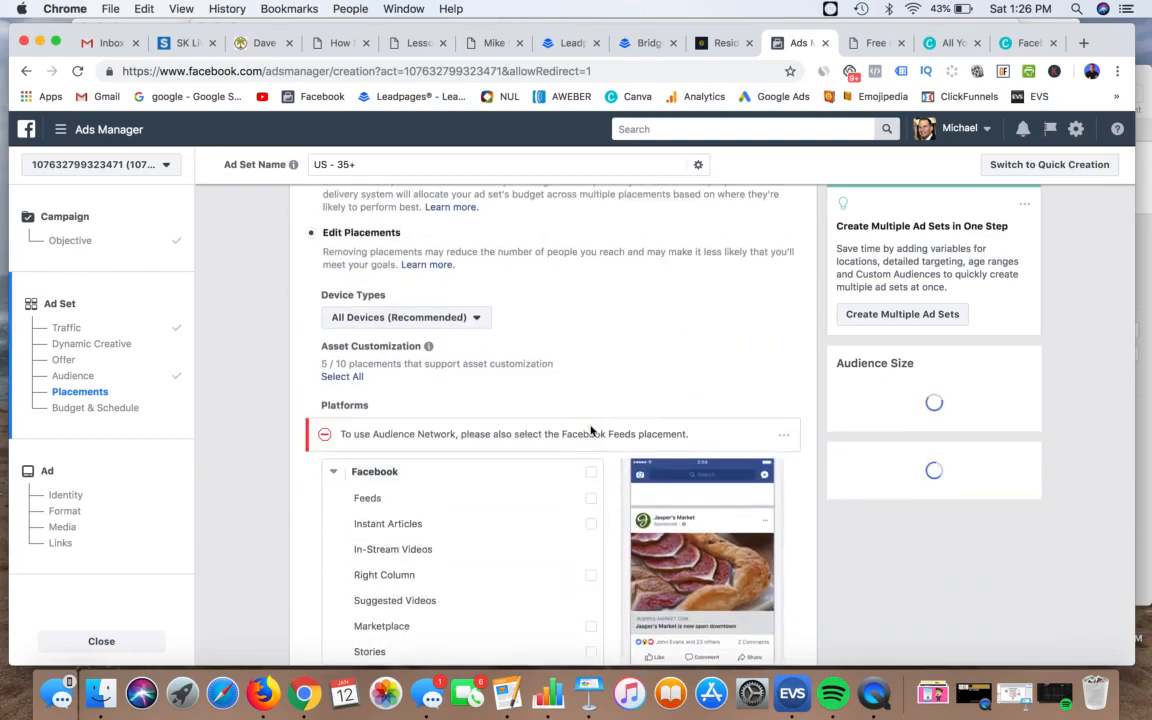
{"action": "left_click", "coordinate": [590, 507]}
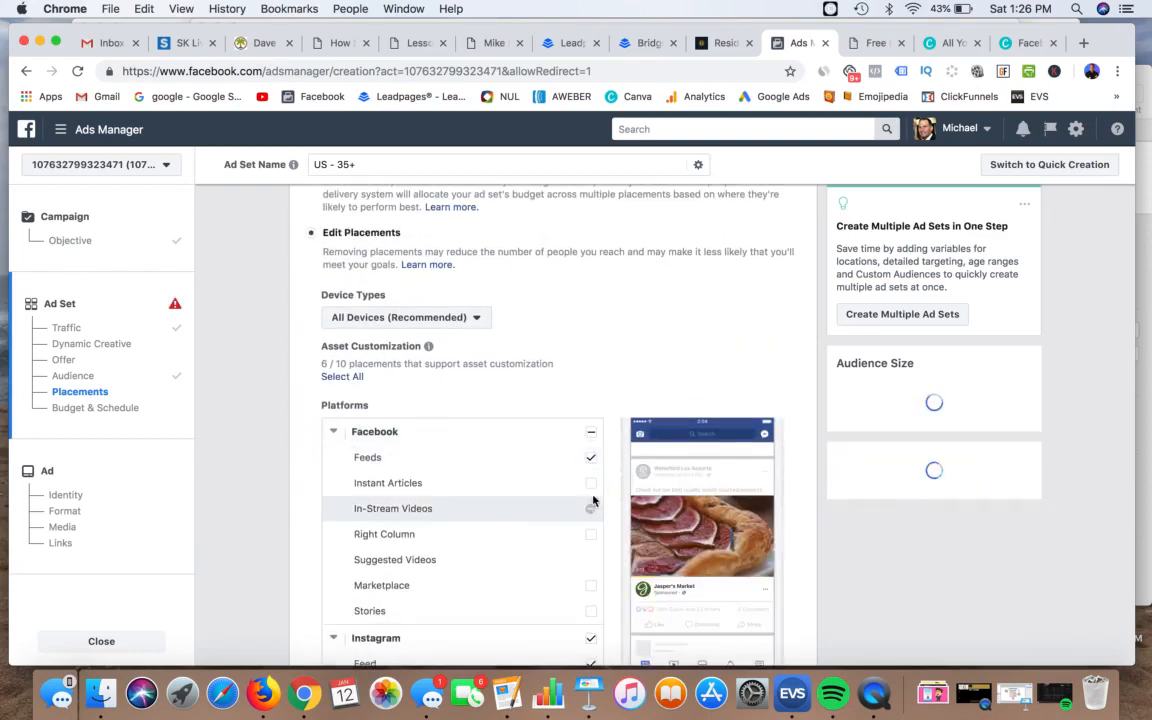
Step: Remove Audience Network, Messenger and Instagram Stories from the placements
{"action": "scroll", "coordinate": [639, 387], "scroll_direction": "down", "scroll_amount": 4}
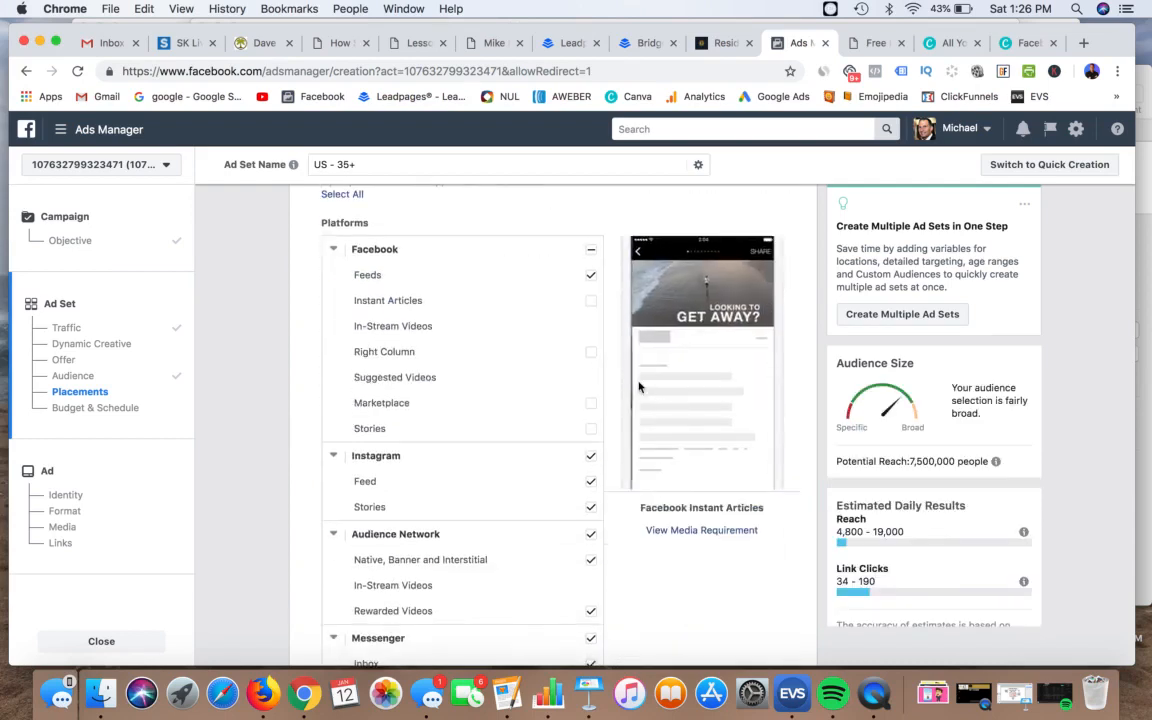
{"action": "left_click", "coordinate": [593, 536]}
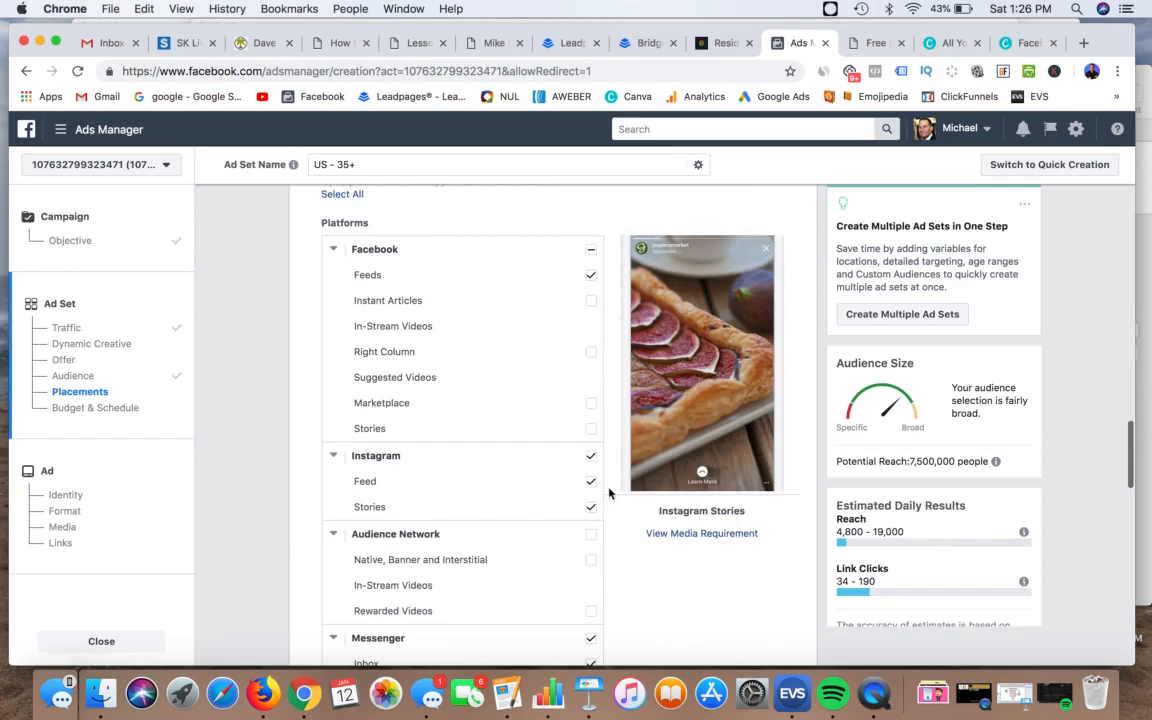
{"action": "scroll", "coordinate": [609, 465], "scroll_direction": "down", "scroll_amount": 3}
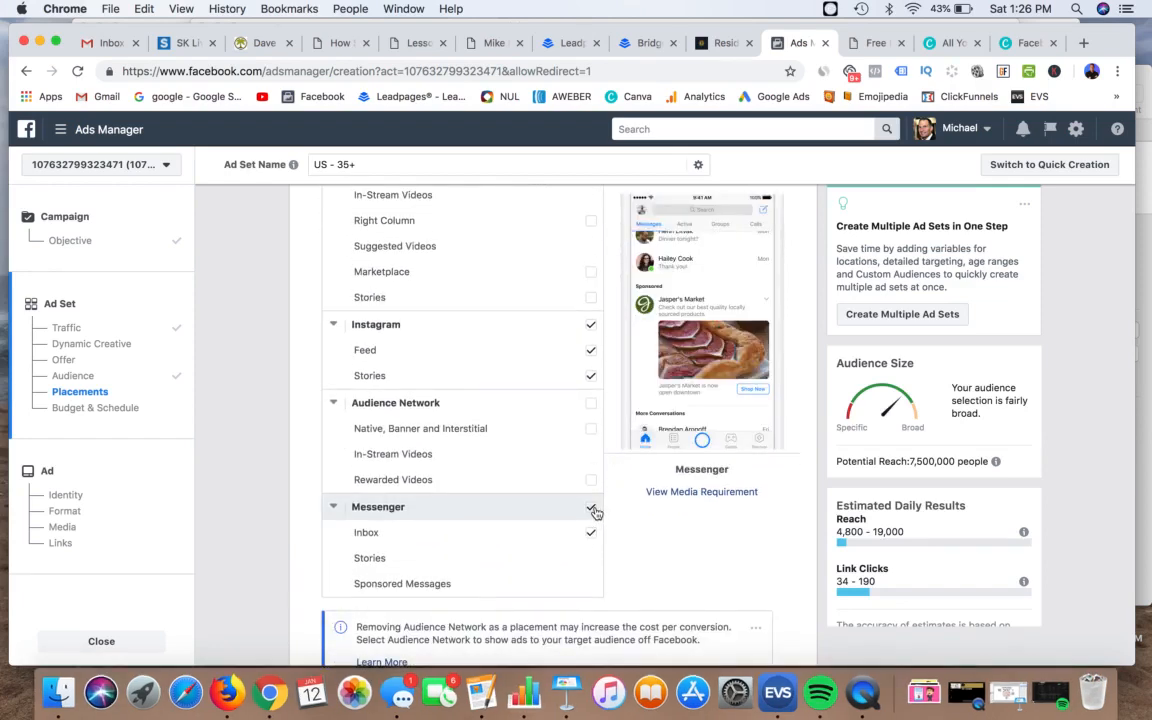
{"action": "left_click", "coordinate": [591, 507]}
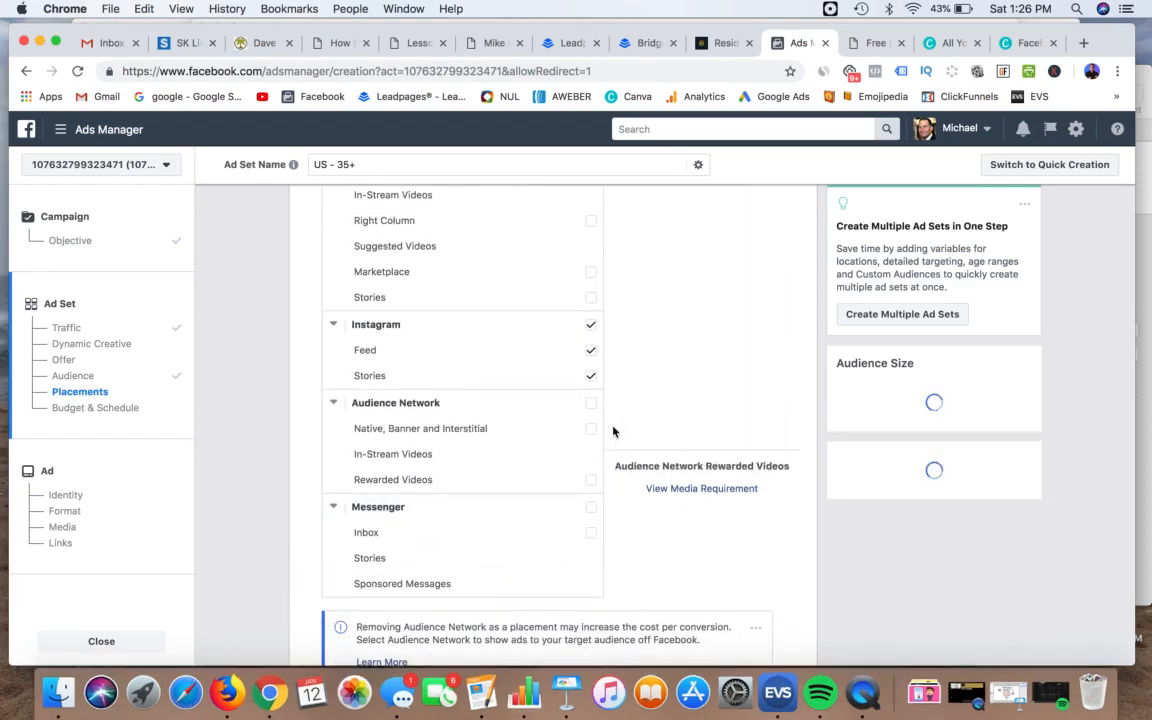
{"action": "left_click", "coordinate": [591, 377]}
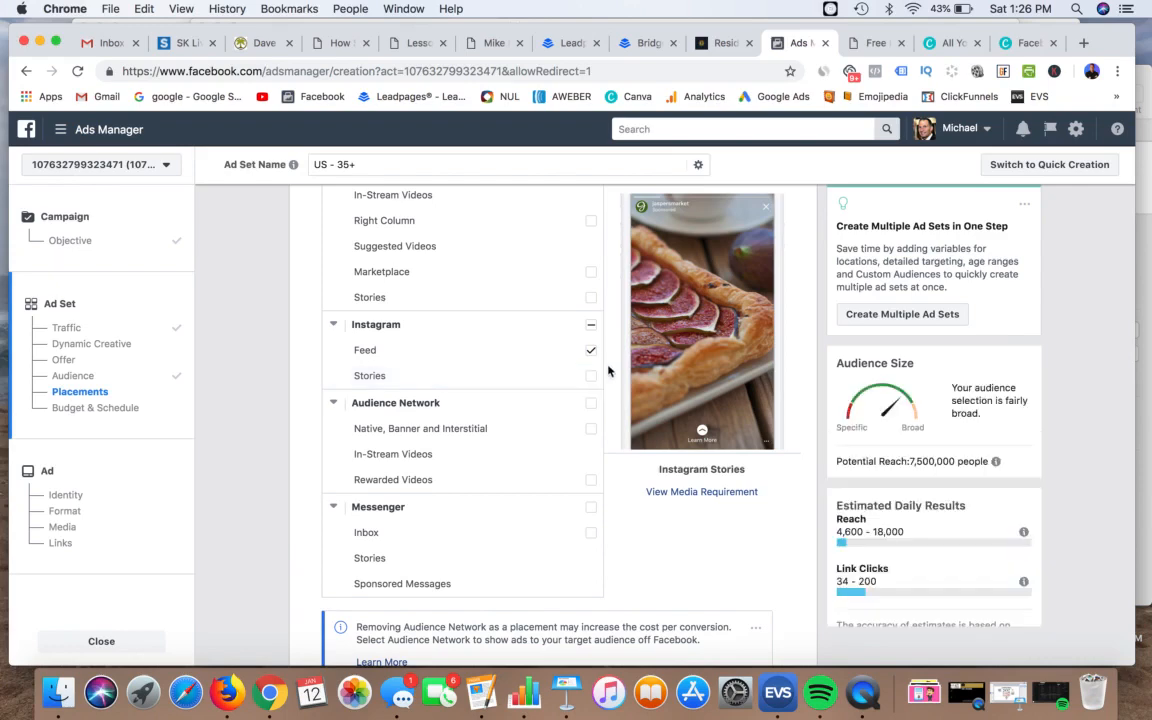
Step: Review the ad set's detailed targeting, audience size and selected Facebook and Instagram placements
{"action": "scroll", "coordinate": [609, 368], "scroll_direction": "up", "scroll_amount": 4}
{"action": "scroll", "coordinate": [609, 365], "scroll_direction": "up", "scroll_amount": 10}
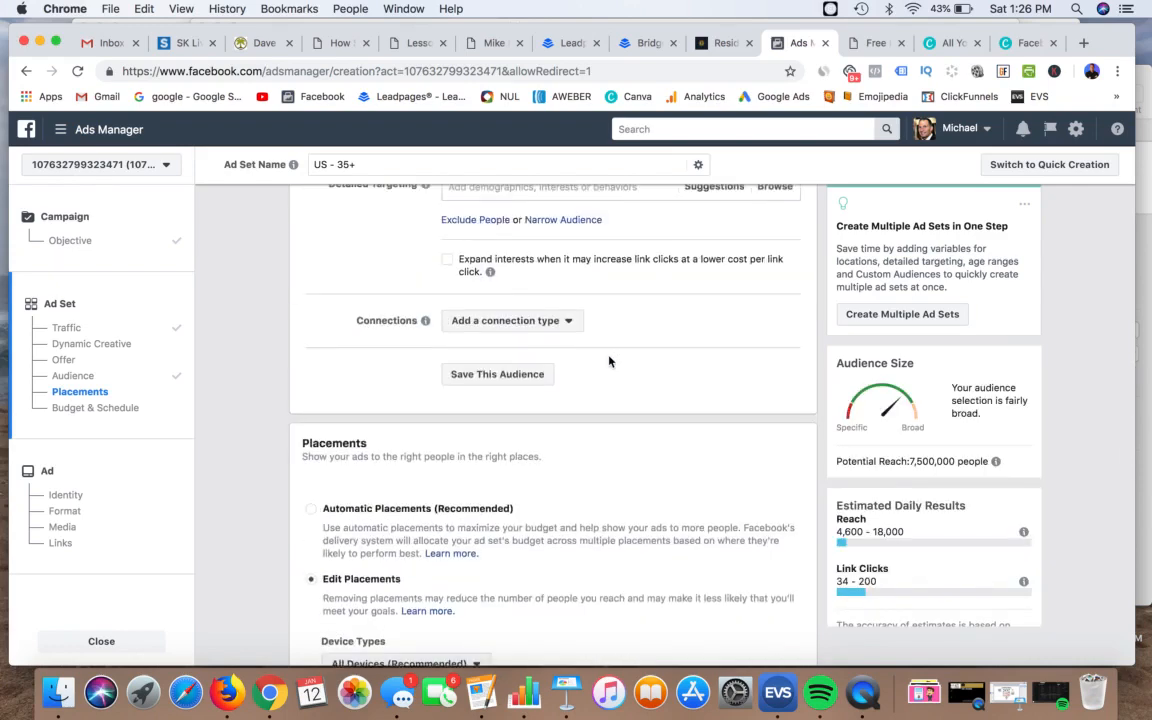
{"action": "scroll", "coordinate": [613, 399], "scroll_direction": "up", "scroll_amount": 2}
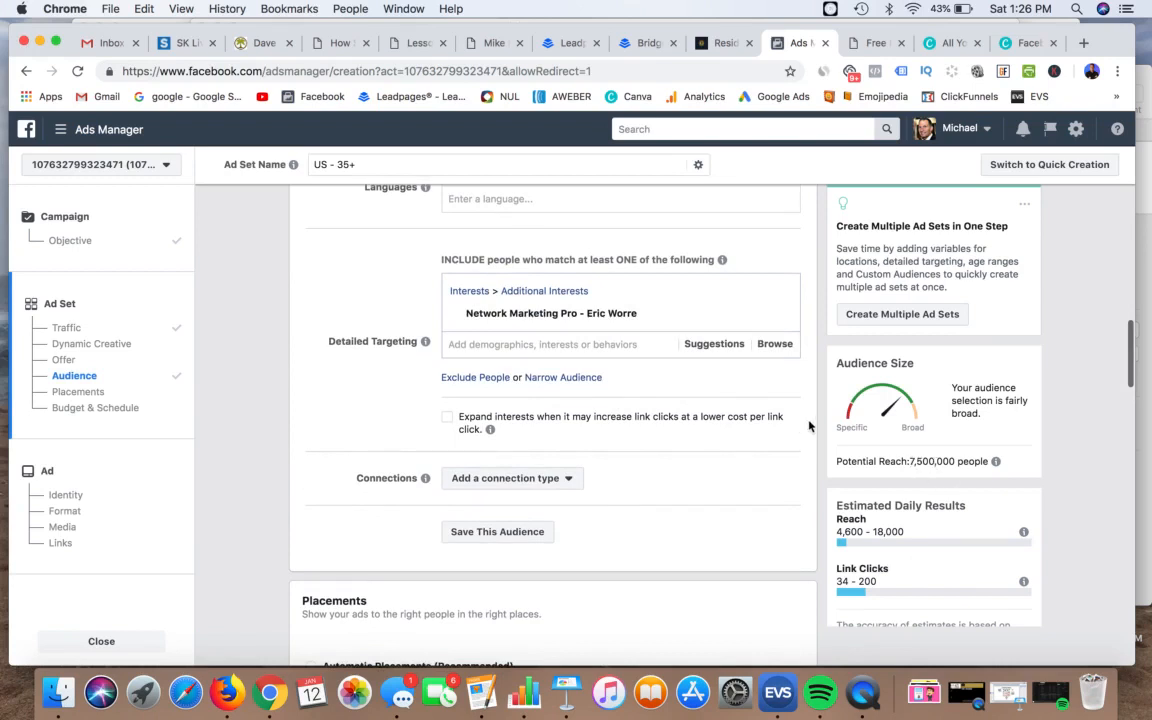
{"action": "scroll", "coordinate": [810, 400], "scroll_direction": "up", "scroll_amount": 2}
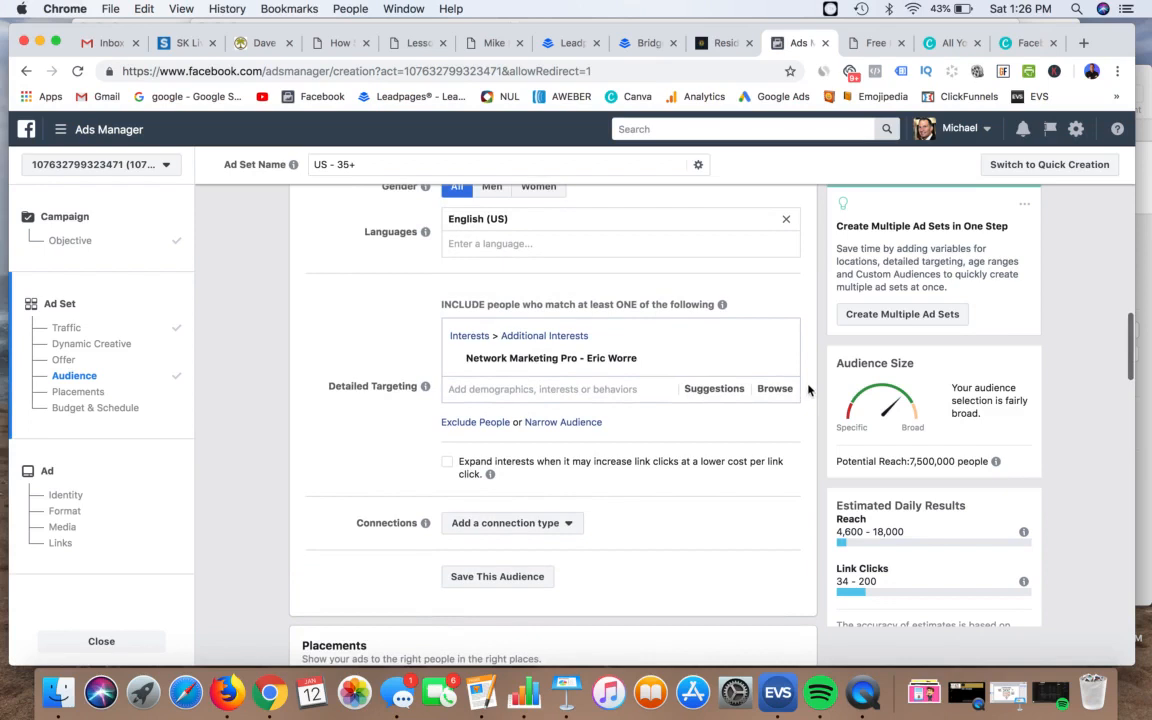
{"action": "scroll", "coordinate": [808, 390], "scroll_direction": "down", "scroll_amount": 2}
{"action": "mouse_move", "coordinate": [610, 281]}
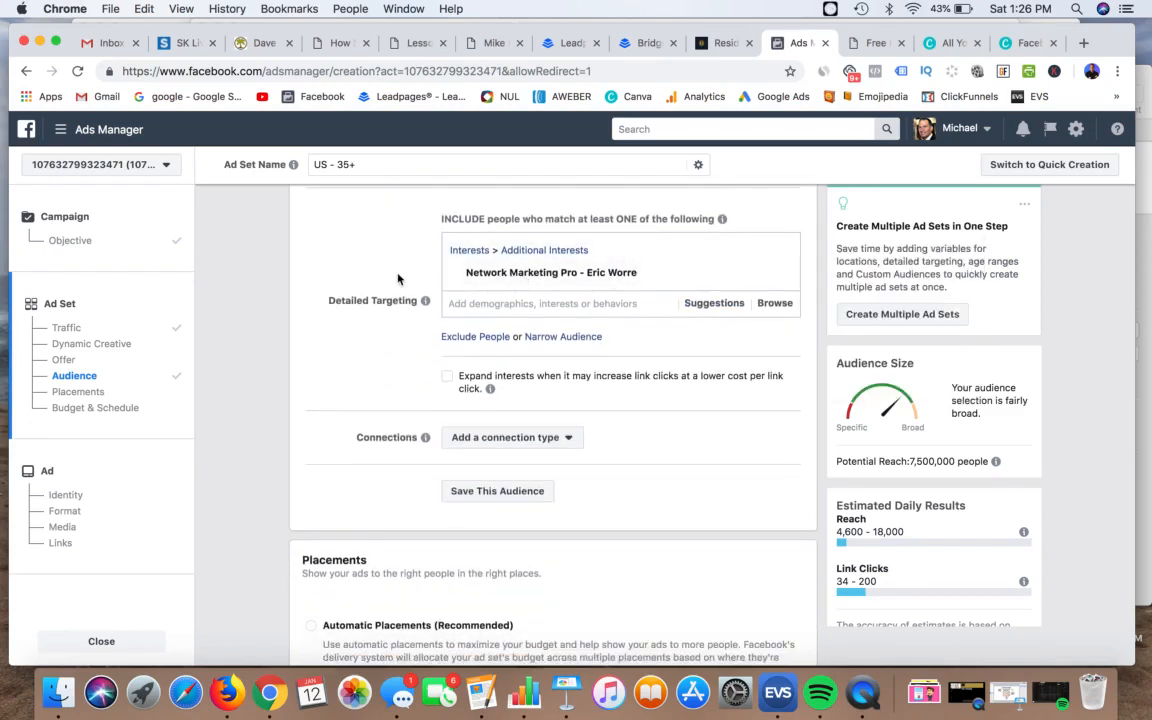
{"action": "scroll", "coordinate": [397, 279], "scroll_direction": "down", "scroll_amount": 4}
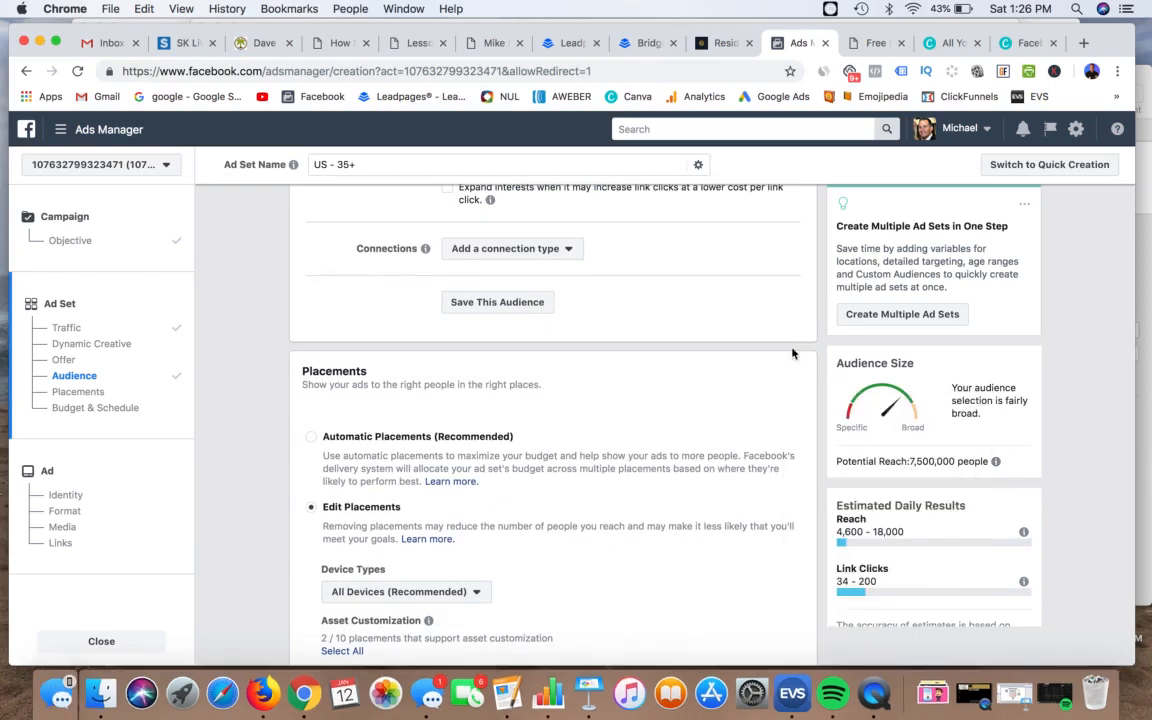
{"action": "scroll", "coordinate": [712, 360], "scroll_direction": "down", "scroll_amount": 5}
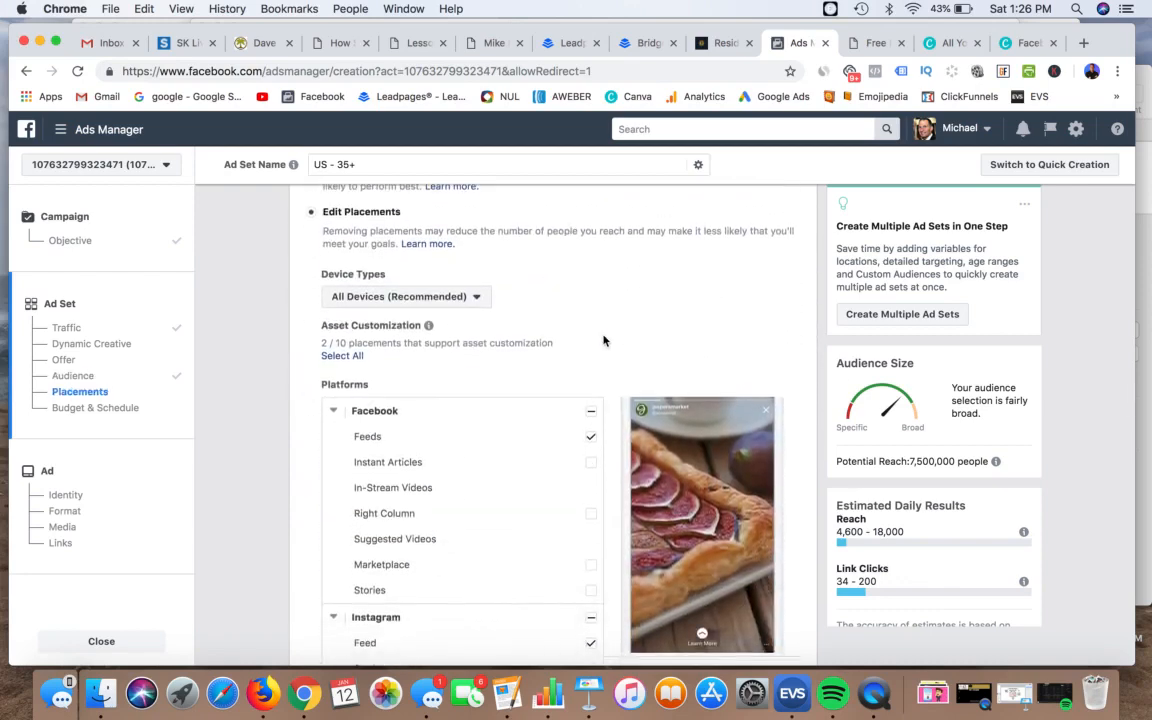
{"action": "scroll", "coordinate": [430, 235], "scroll_direction": "up", "scroll_amount": 2}
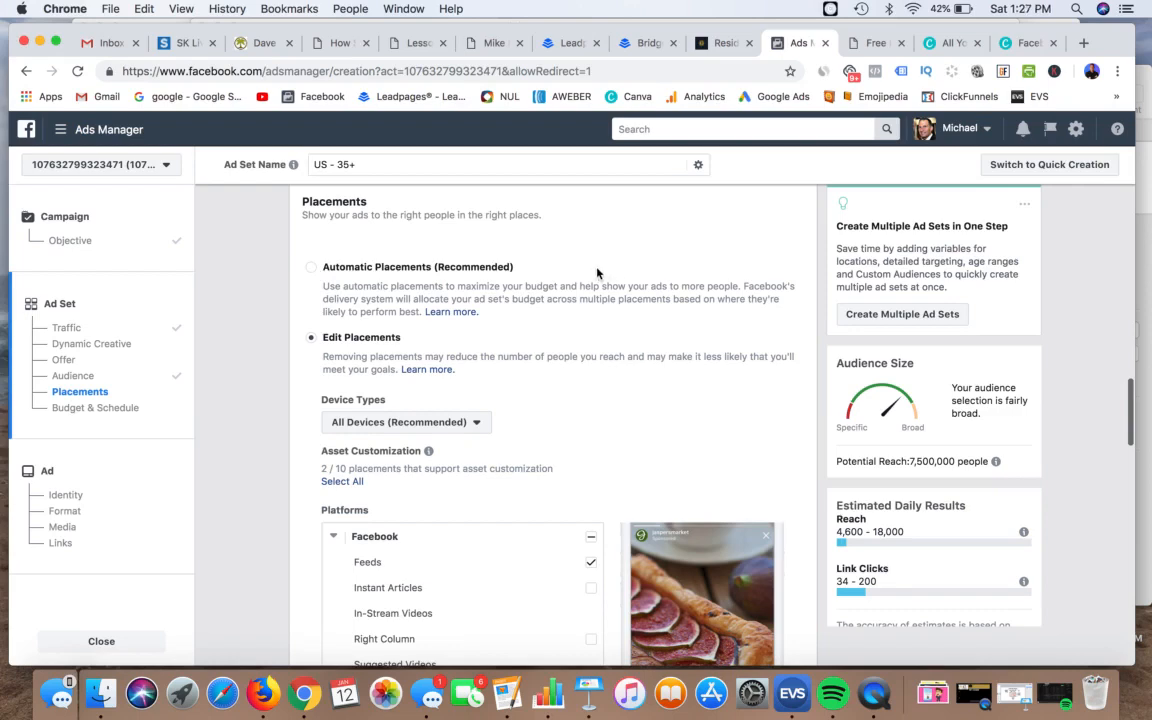
{"action": "scroll", "coordinate": [597, 270], "scroll_direction": "down", "scroll_amount": 3}
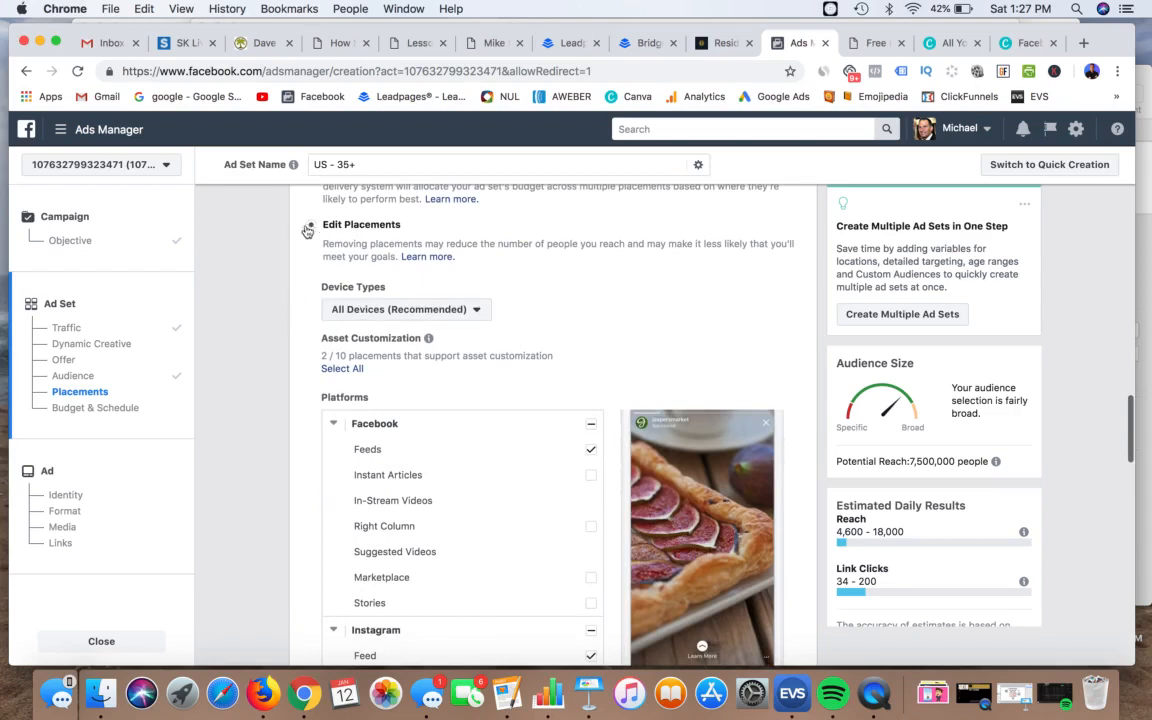
{"action": "scroll", "coordinate": [284, 321], "scroll_direction": "down", "scroll_amount": 2}
{"action": "scroll", "coordinate": [290, 305], "scroll_direction": "down", "scroll_amount": 3}
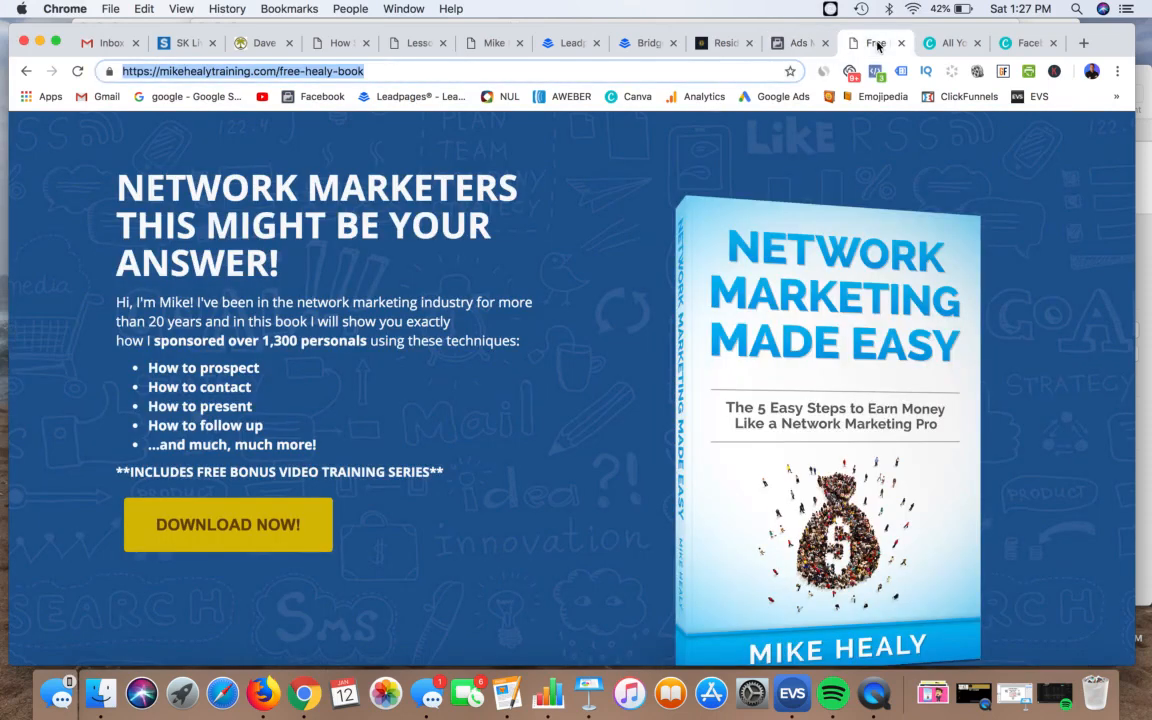
Step: Look over the free book landing page, and return to the ad set to add Facebook's Right Column placement
{"action": "left_click", "coordinate": [866, 43]}
{"action": "scroll", "coordinate": [648, 247], "scroll_direction": "down", "scroll_amount": 1}
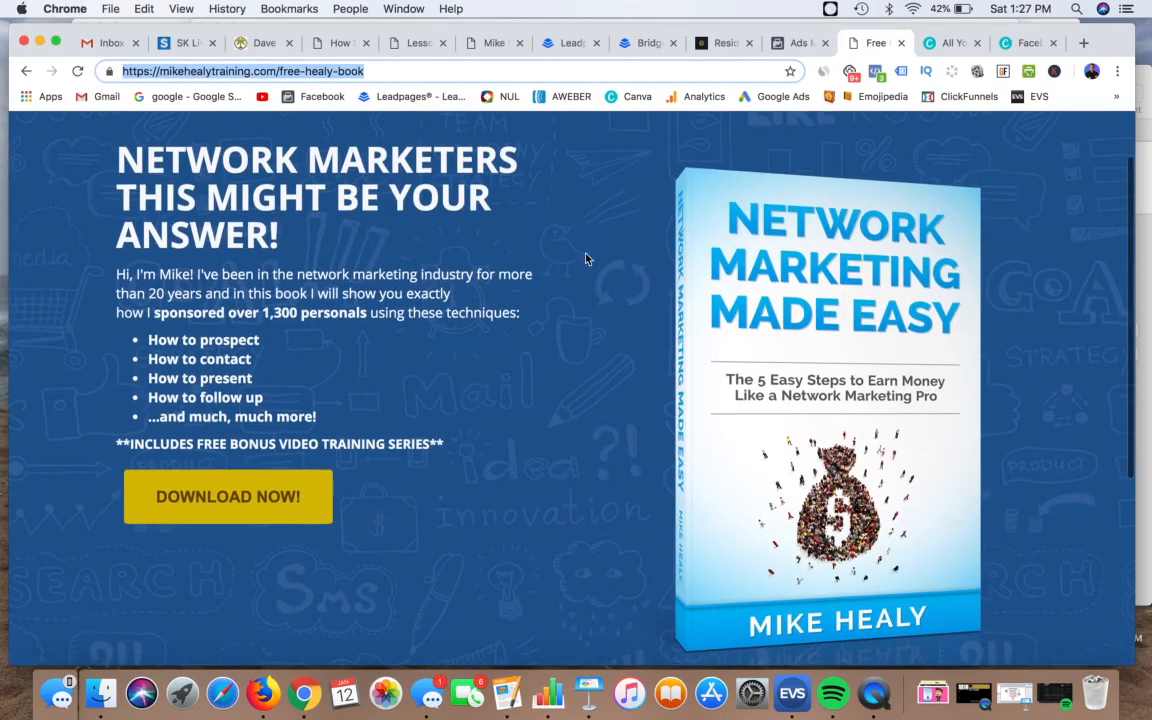
{"action": "left_click", "coordinate": [795, 43]}
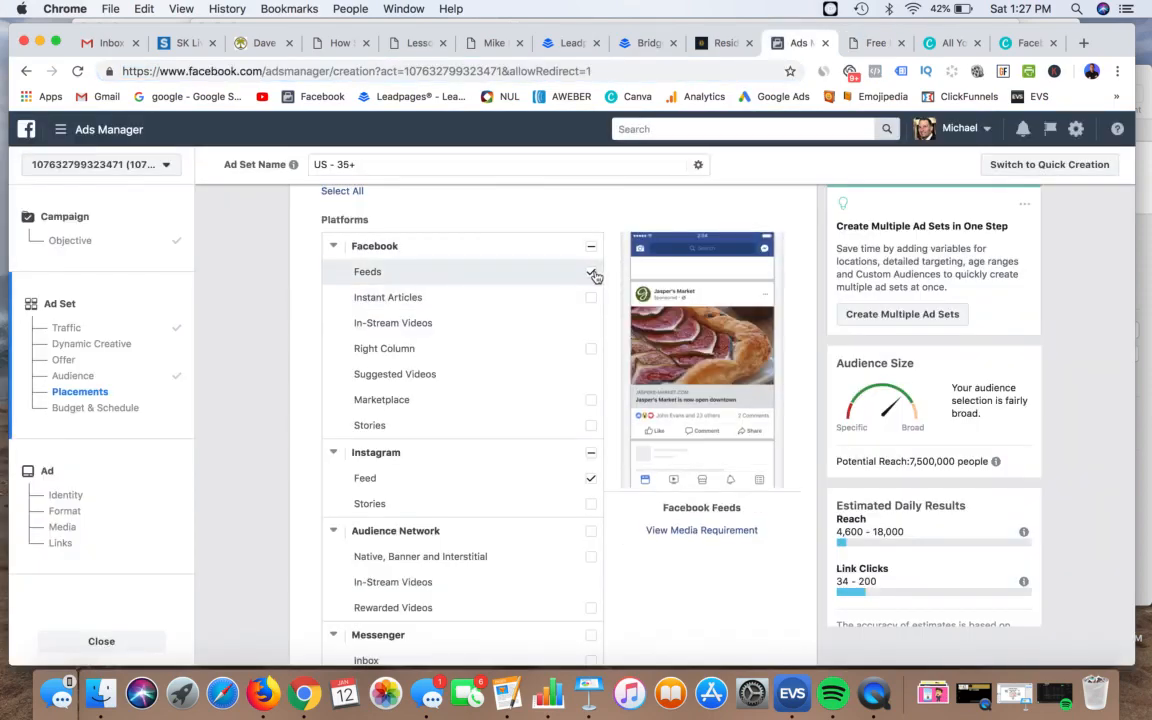
{"action": "left_click", "coordinate": [591, 351]}
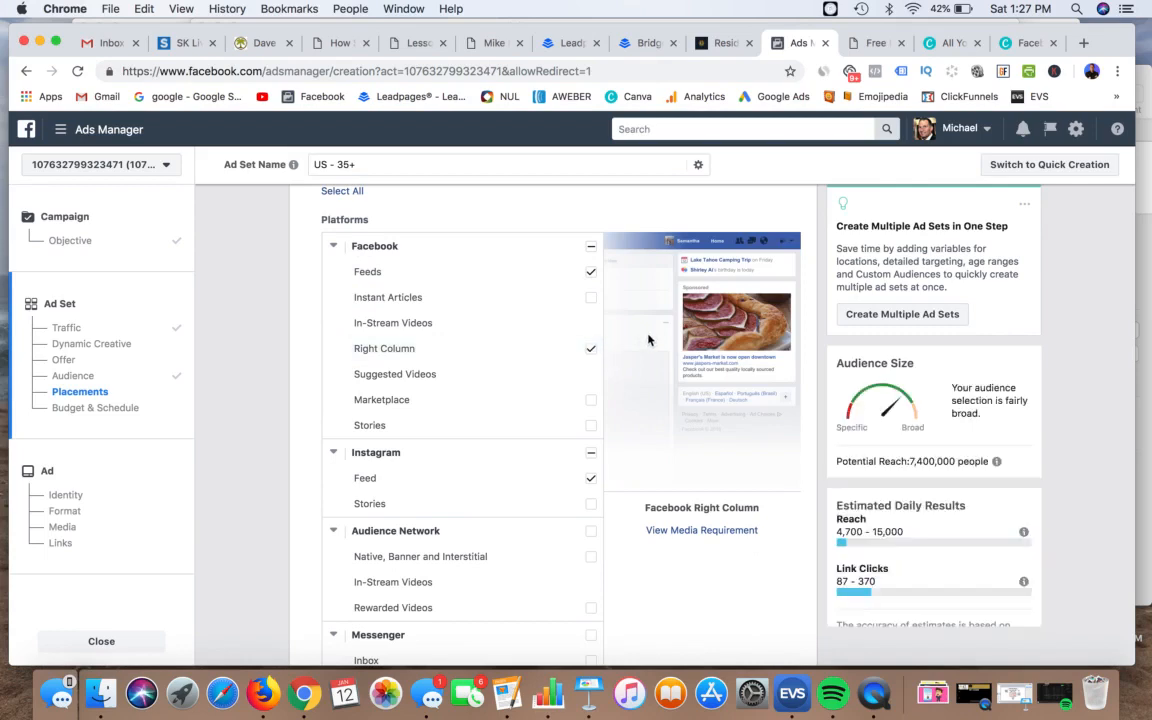
Step: Set the ad set's daily budget to $5.00 in the Budget & Schedule section
{"action": "scroll", "coordinate": [648, 340], "scroll_direction": "down", "scroll_amount": 2}
{"action": "scroll", "coordinate": [641, 337], "scroll_direction": "down", "scroll_amount": 2}
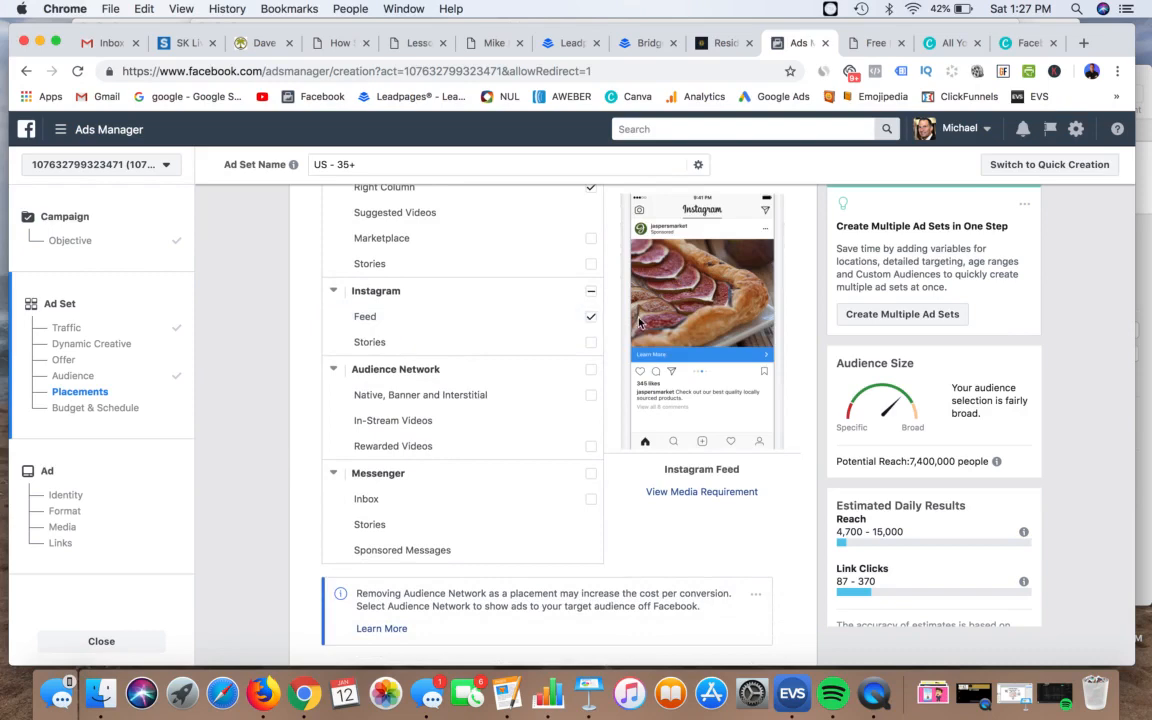
{"action": "scroll", "coordinate": [640, 321], "scroll_direction": "down", "scroll_amount": 10}
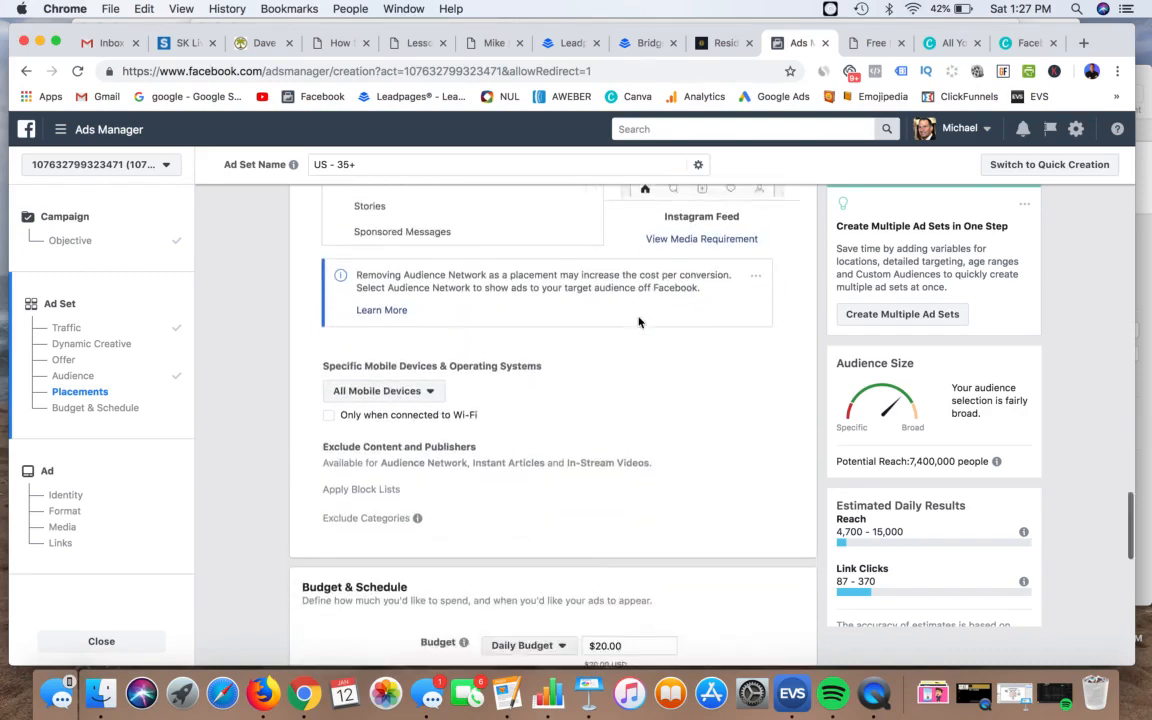
{"action": "scroll", "coordinate": [640, 321], "scroll_direction": "down", "scroll_amount": 1}
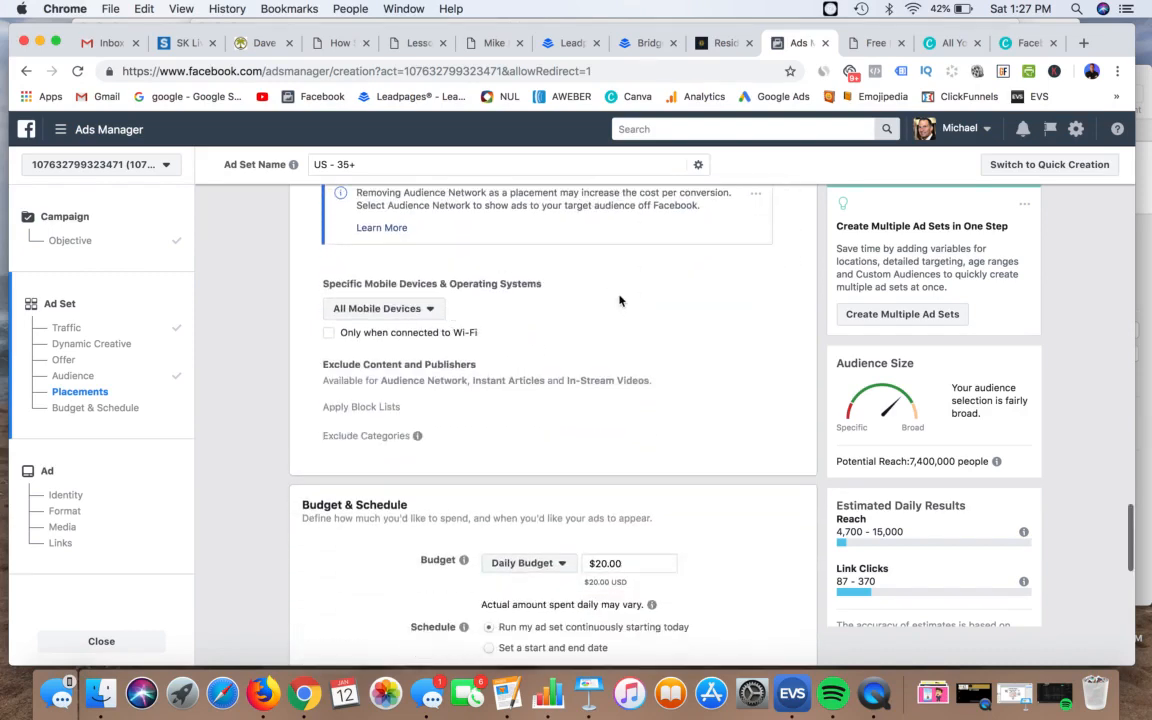
{"action": "scroll", "coordinate": [619, 300], "scroll_direction": "down", "scroll_amount": 7}
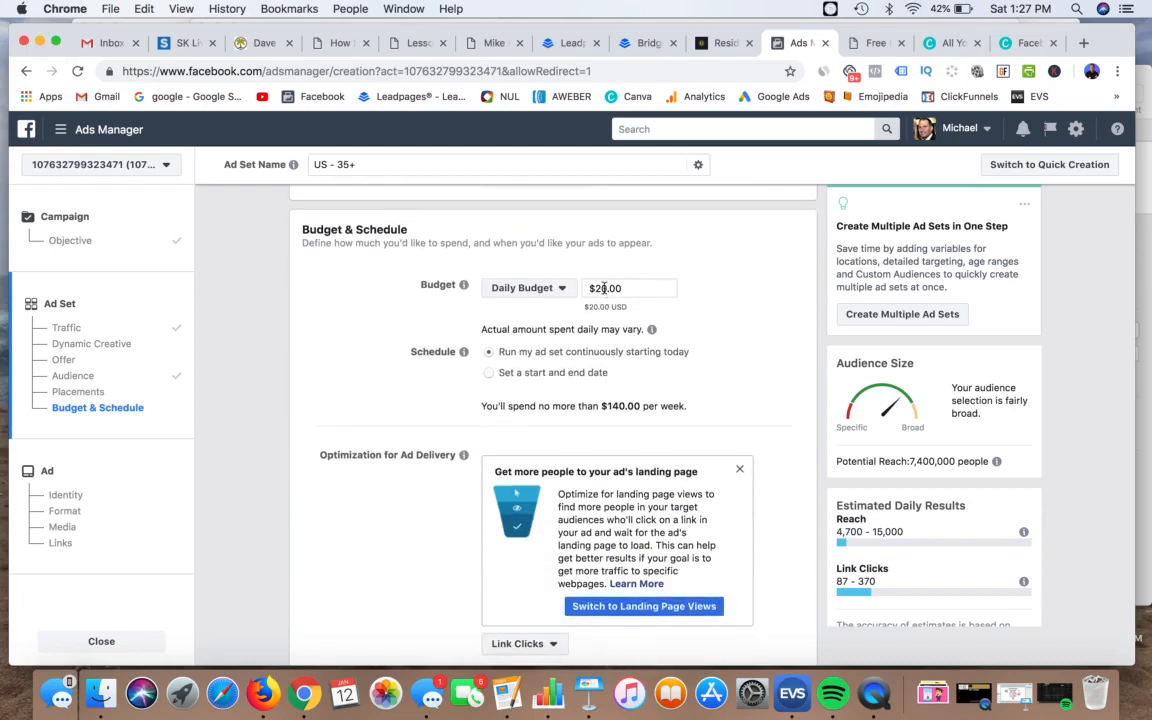
{"action": "left_click", "coordinate": [605, 290]}
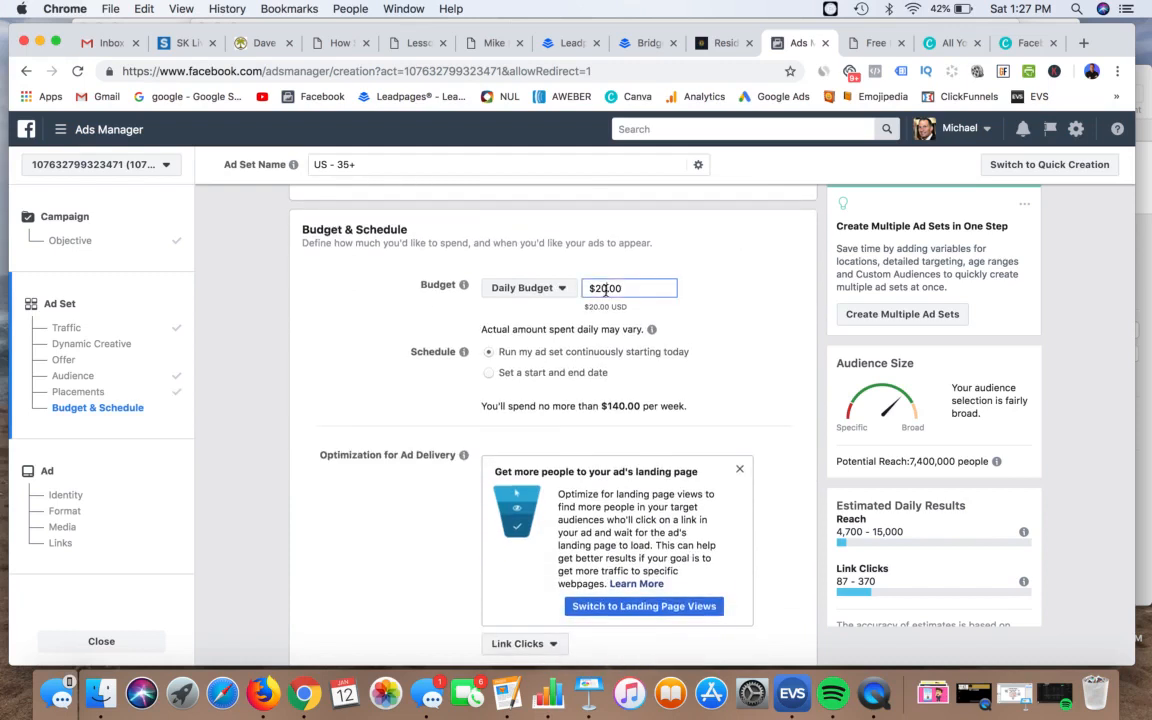
{"action": "key", "text": "BackSpace"}
{"action": "key", "text": "BackSpace"}
{"action": "type", "text": "1"}
{"action": "type", "text": "5"}
{"action": "key", "text": "BackSpace"}
{"action": "key", "text": "BackSpace"}
{"action": "type", "text": "5"}
{"action": "left_click", "coordinate": [728, 320]}
Step: Check the delivery optimization, bid strategy and scheduling settings, and continue to the ad level
{"action": "scroll", "coordinate": [700, 345], "scroll_direction": "down", "scroll_amount": 1}
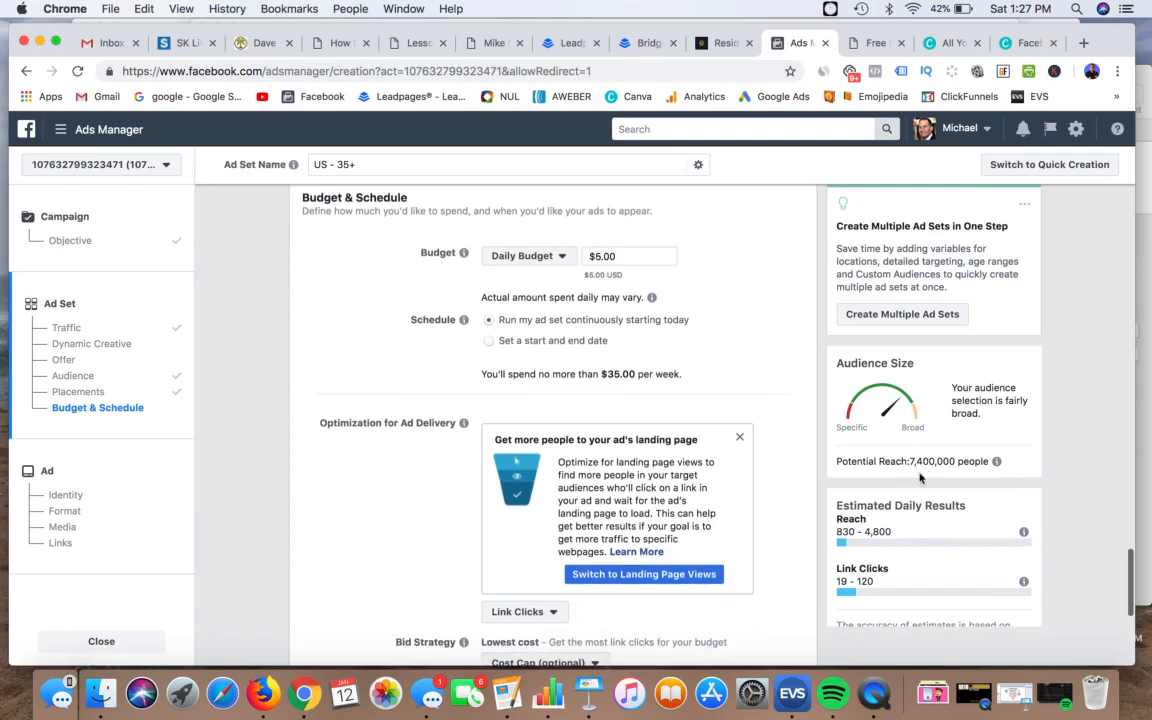
{"action": "scroll", "coordinate": [776, 312], "scroll_direction": "down", "scroll_amount": 5}
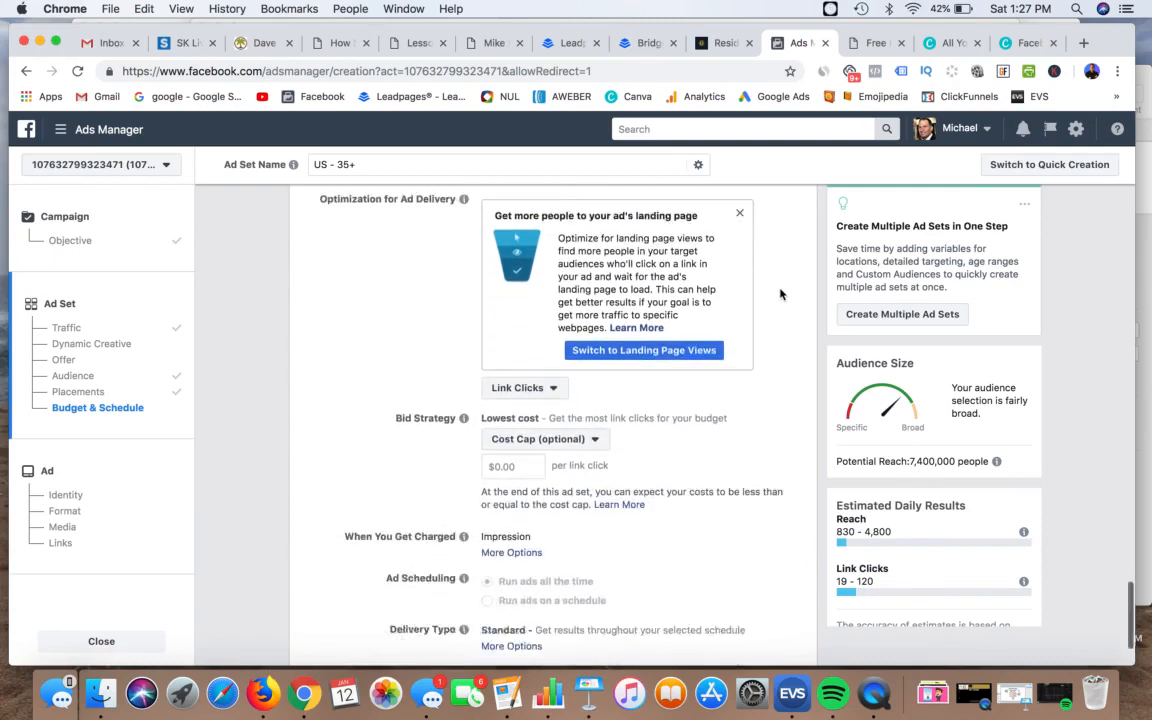
{"action": "scroll", "coordinate": [776, 292], "scroll_direction": "up", "scroll_amount": 2}
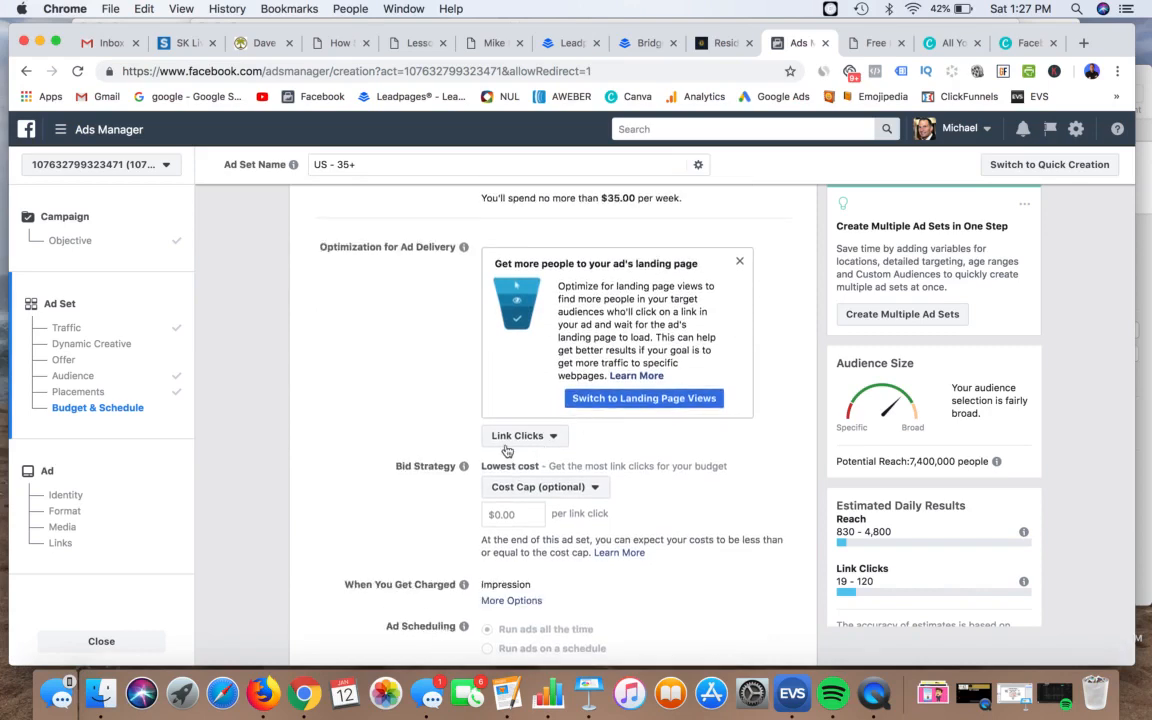
{"action": "scroll", "coordinate": [830, 360], "scroll_direction": "down", "scroll_amount": 3}
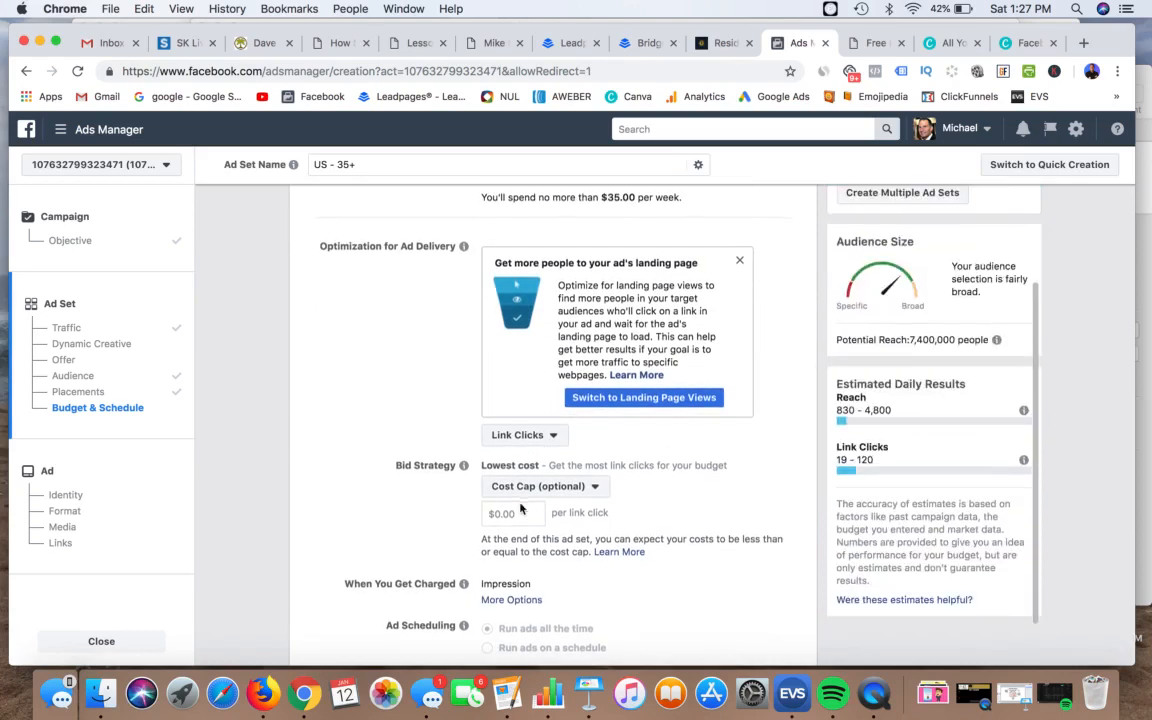
{"action": "scroll", "coordinate": [550, 450], "scroll_direction": "down", "scroll_amount": 3}
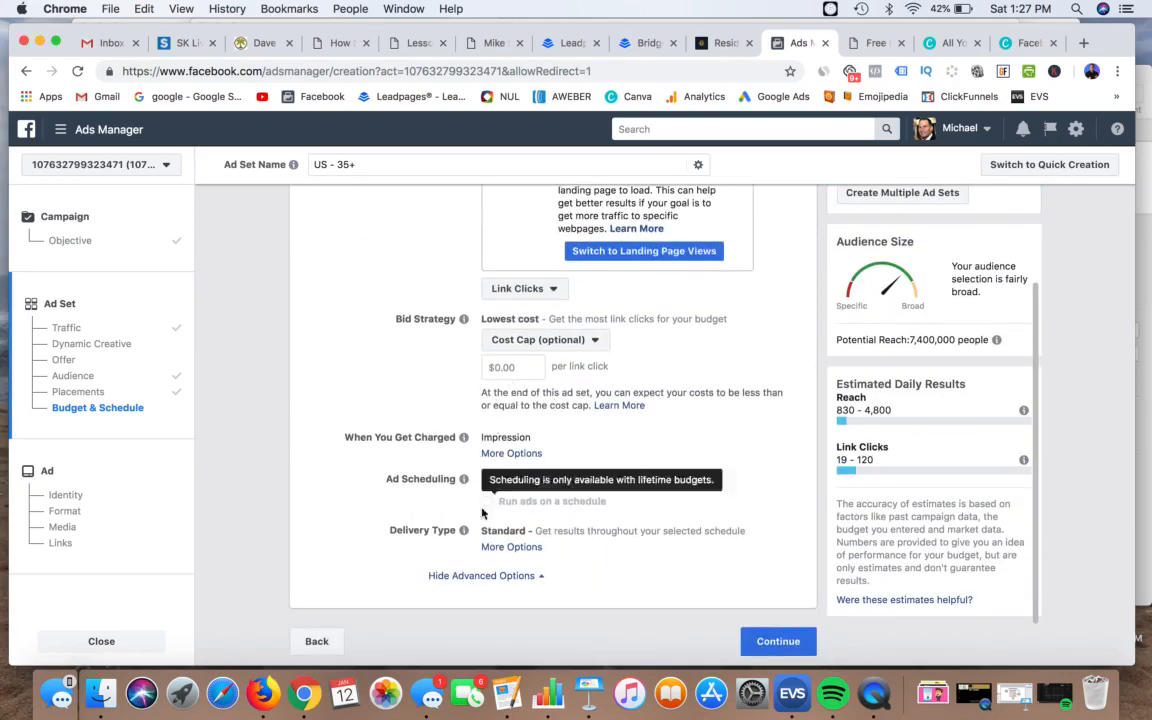
{"action": "mouse_move", "coordinate": [463, 530]}
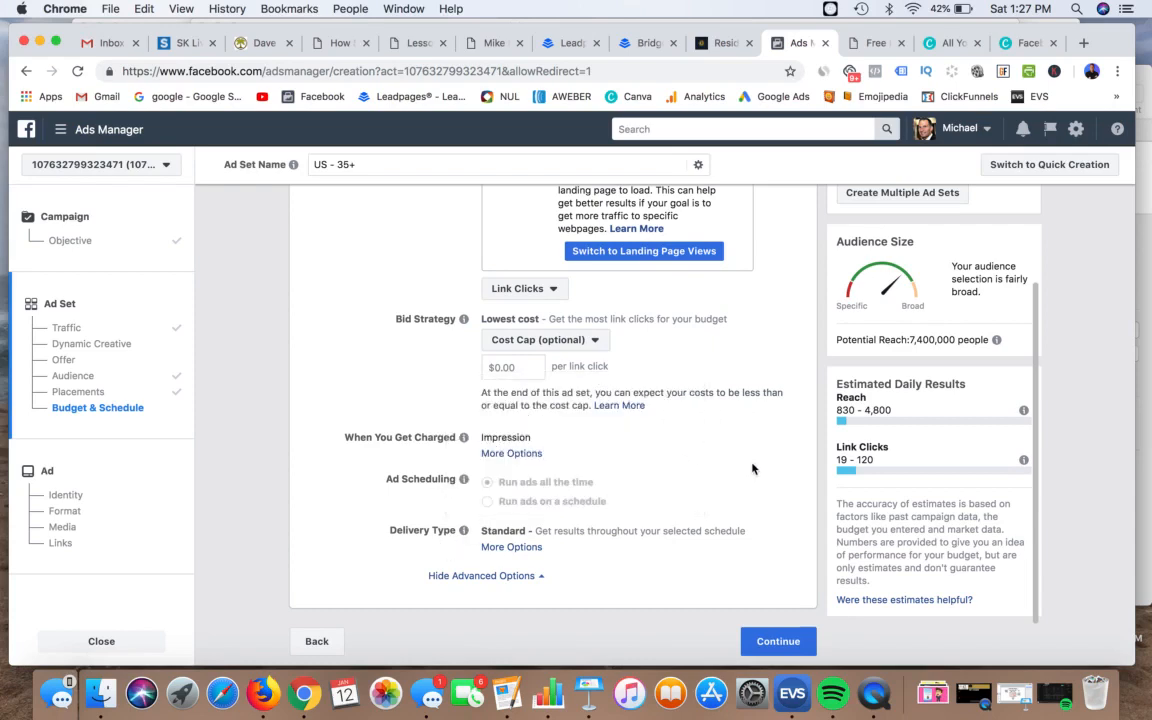
{"action": "left_click", "coordinate": [778, 643]}
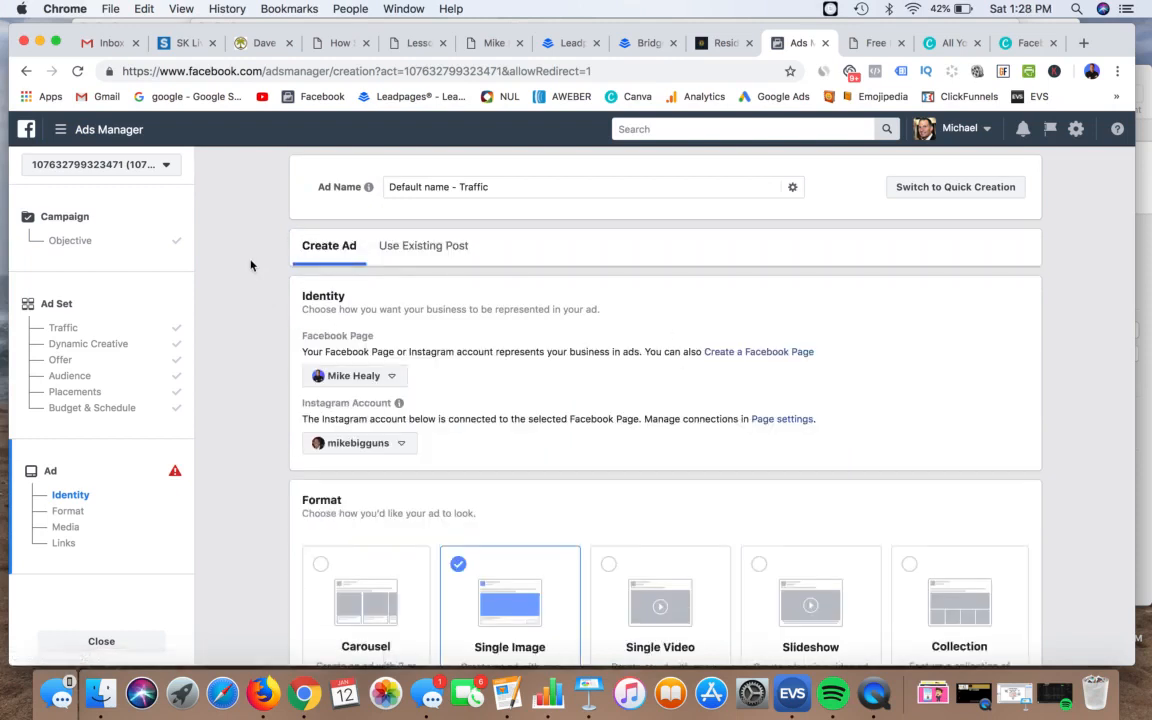
Step: Examine the ad's identity settings, the Carousel, Single Image, Single Video, Slideshow and Collection formats, and the image upload section
{"action": "scroll", "coordinate": [251, 265], "scroll_direction": "down", "scroll_amount": 2}
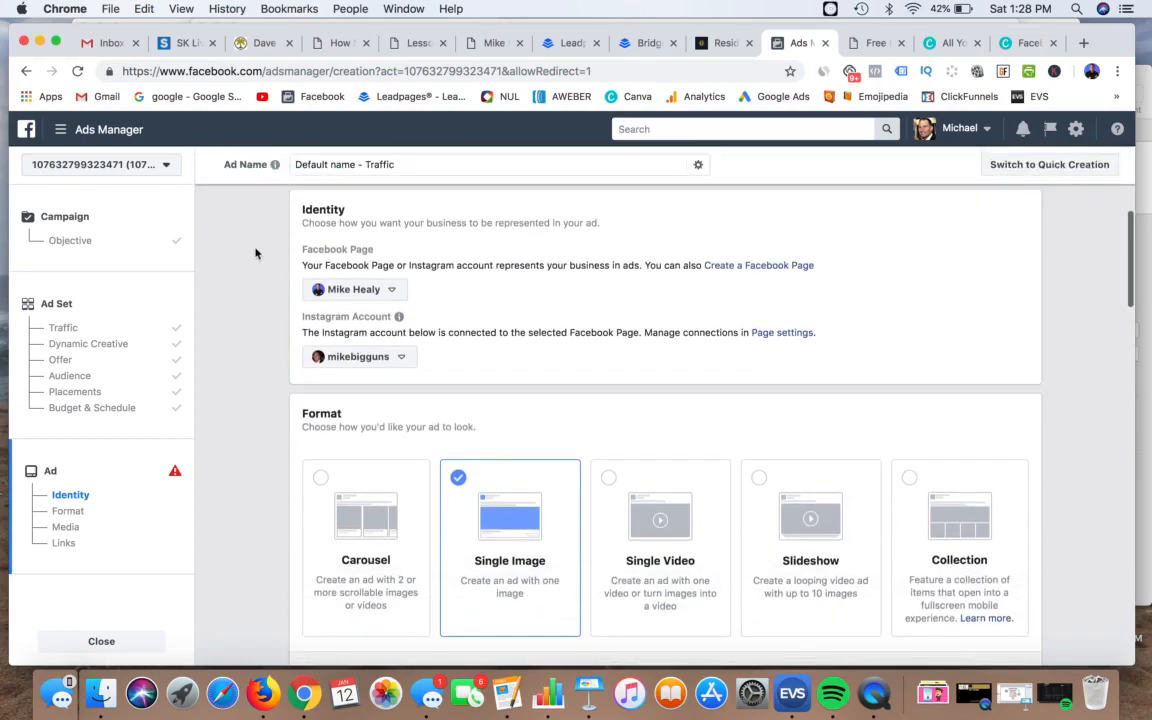
{"action": "scroll", "coordinate": [262, 259], "scroll_direction": "down", "scroll_amount": 1}
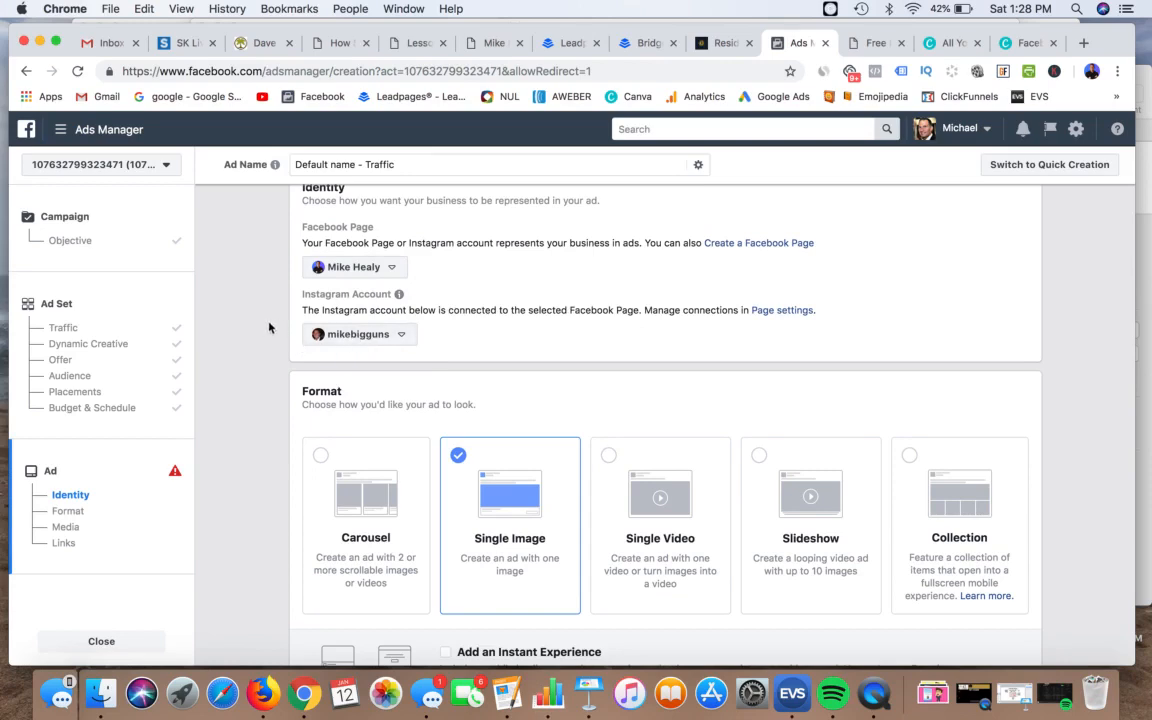
{"action": "scroll", "coordinate": [263, 329], "scroll_direction": "down", "scroll_amount": 3}
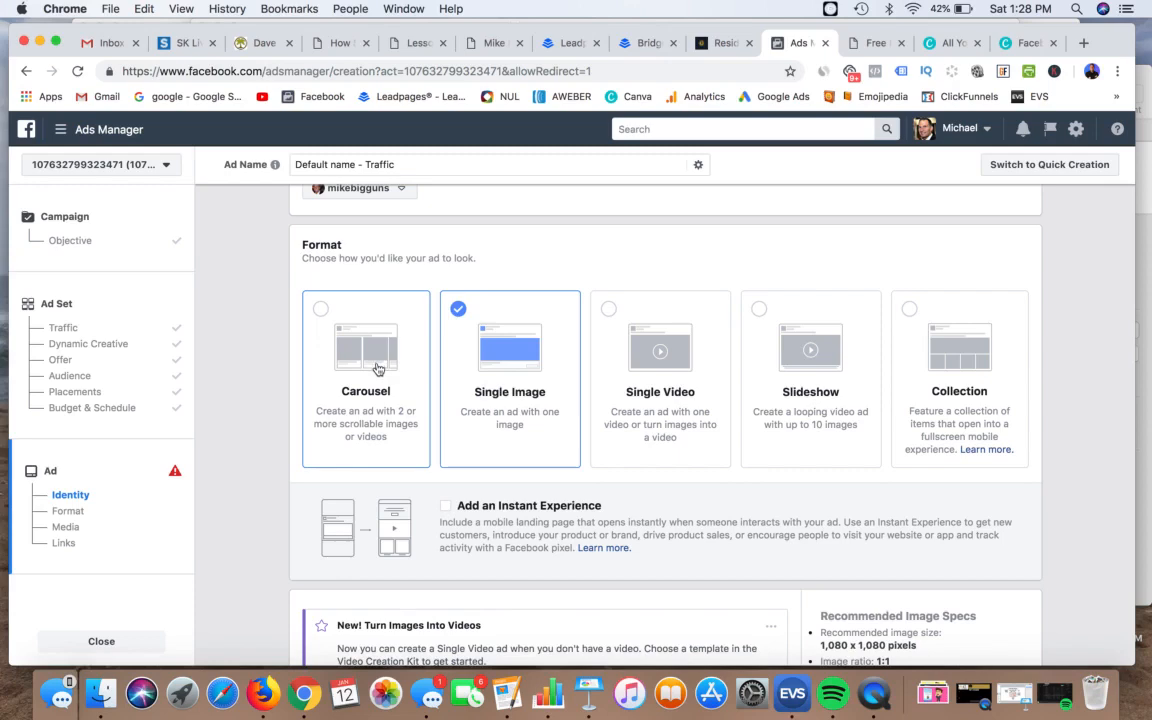
{"action": "scroll", "coordinate": [362, 357], "scroll_direction": "up", "scroll_amount": 10}
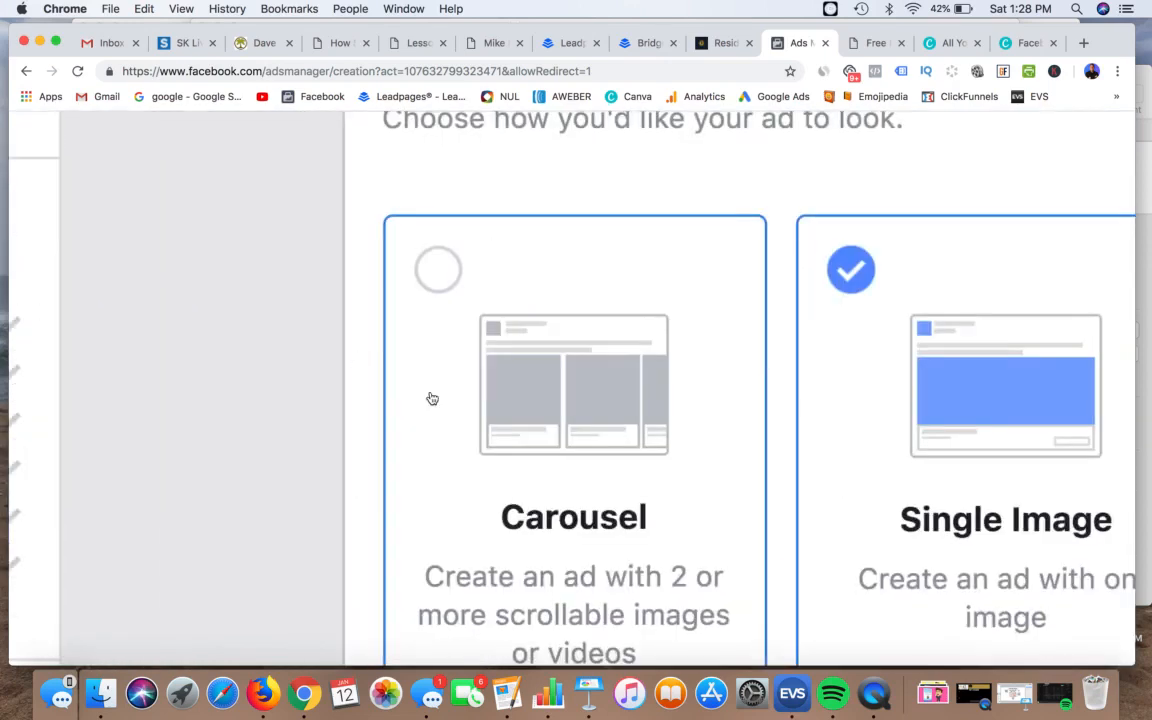
{"action": "scroll", "coordinate": [432, 399], "scroll_direction": "down", "scroll_amount": 3}
{"action": "scroll", "coordinate": [445, 398], "scroll_direction": "right", "scroll_amount": 3}
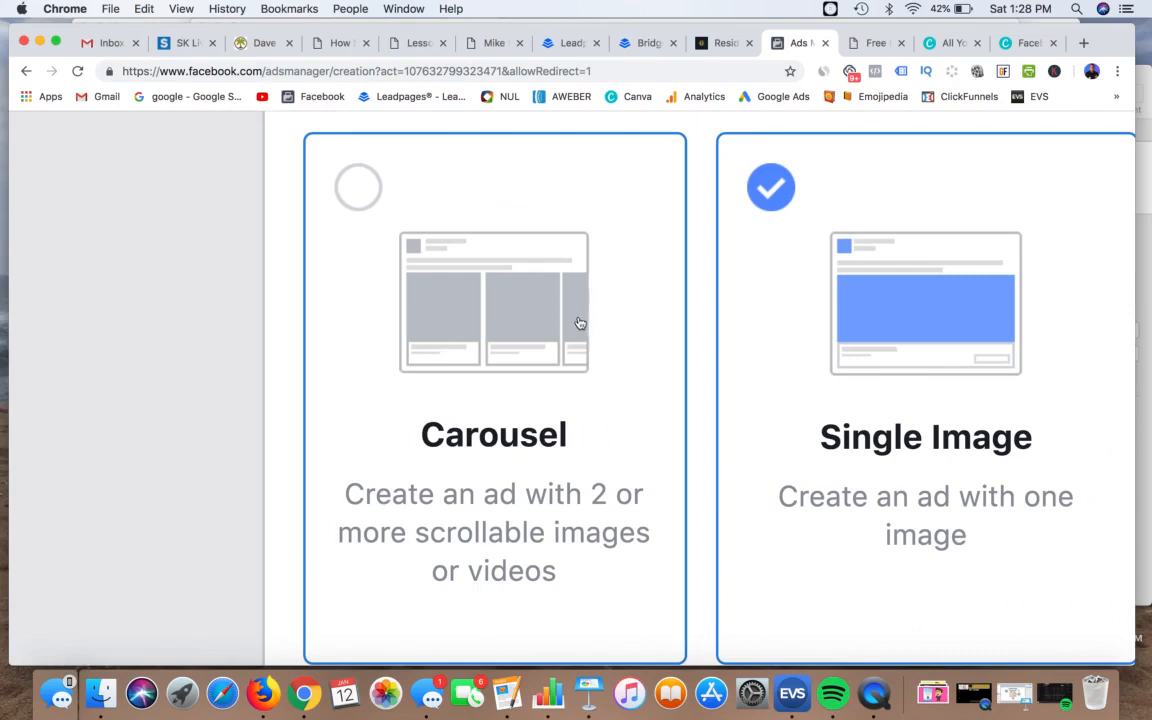
{"action": "scroll", "coordinate": [580, 323], "scroll_direction": "right", "scroll_amount": 5}
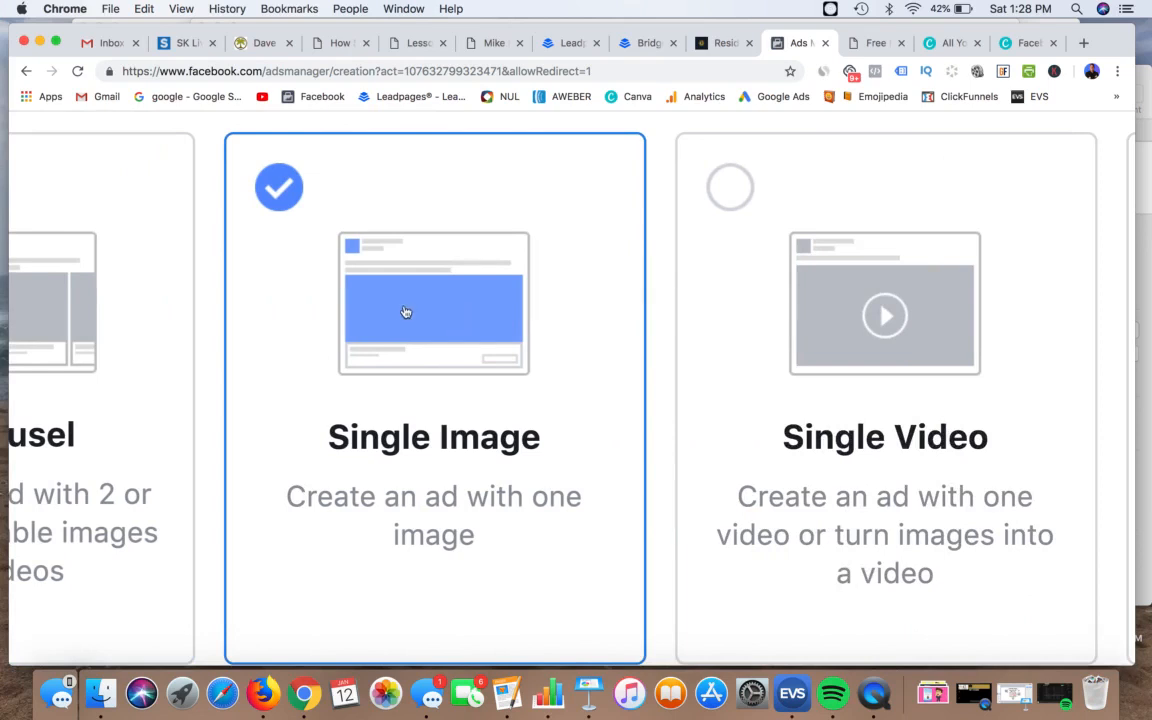
{"action": "scroll", "coordinate": [410, 309], "scroll_direction": "right", "scroll_amount": 5}
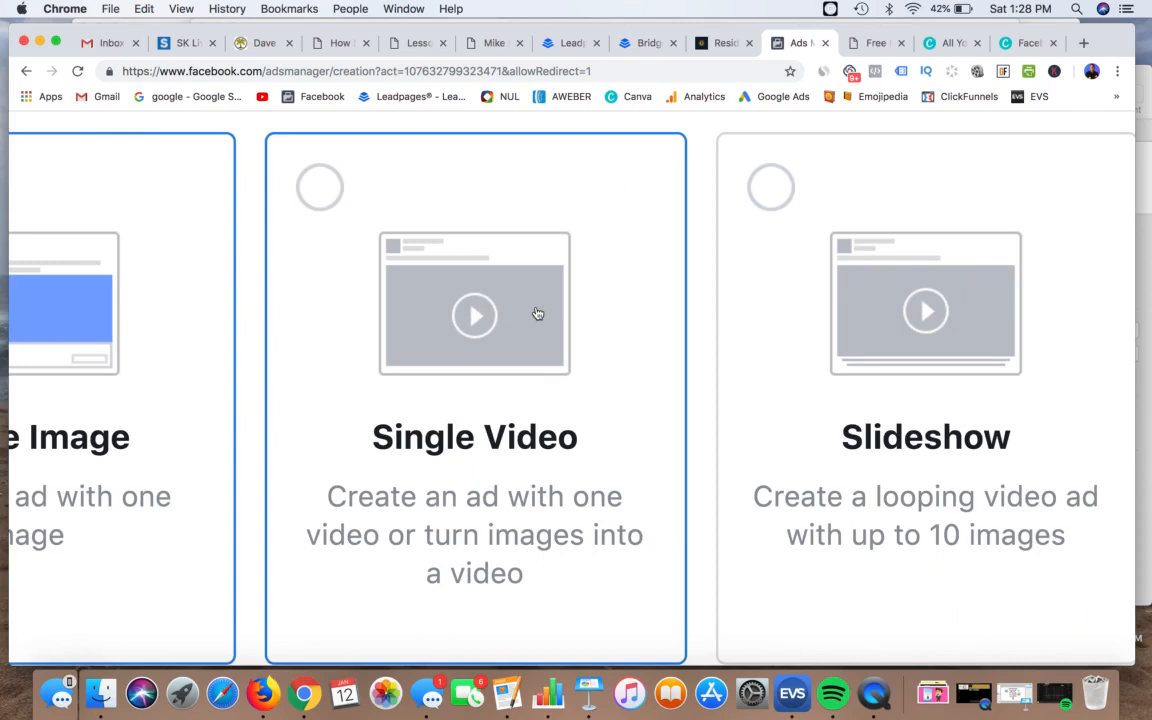
{"action": "scroll", "coordinate": [537, 314], "scroll_direction": "right", "scroll_amount": 3}
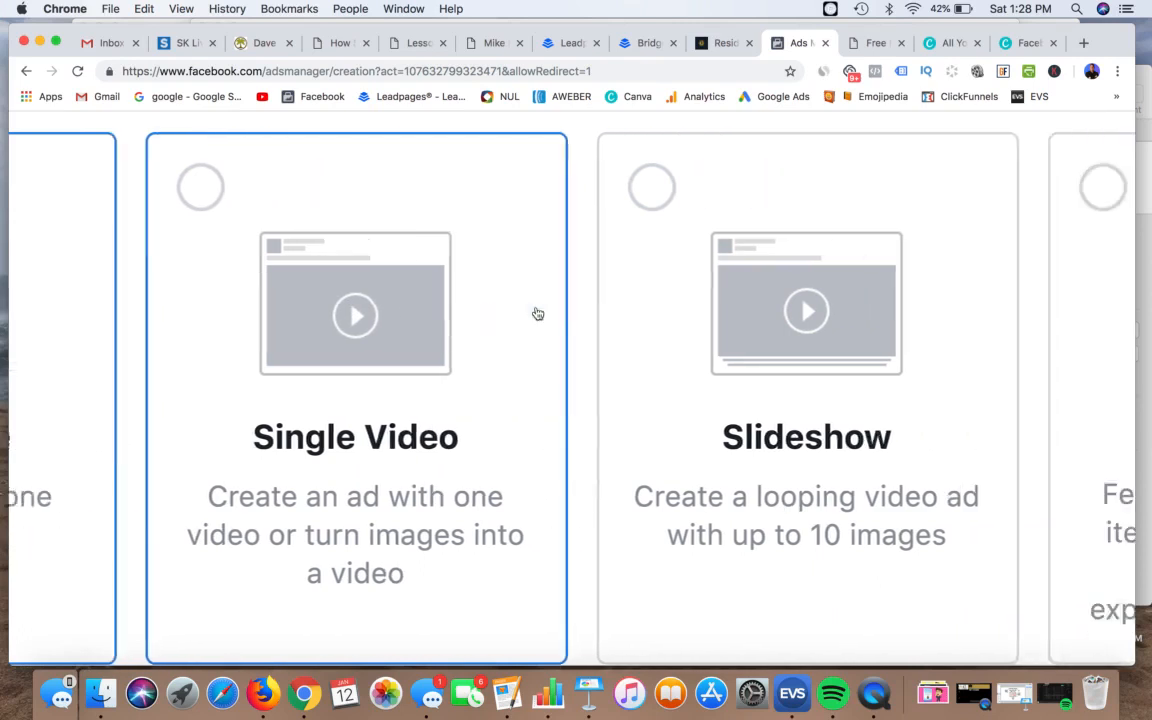
{"action": "scroll", "coordinate": [704, 311], "scroll_direction": "right", "scroll_amount": 2}
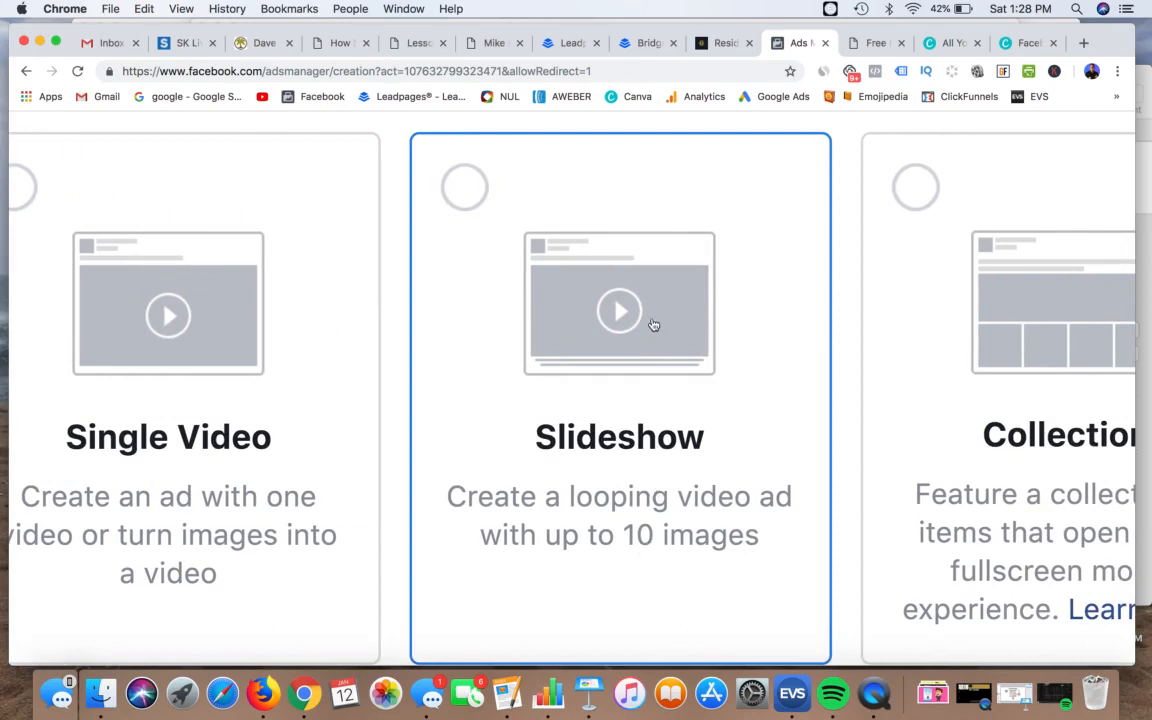
{"action": "scroll", "coordinate": [640, 318], "scroll_direction": "right", "scroll_amount": 1}
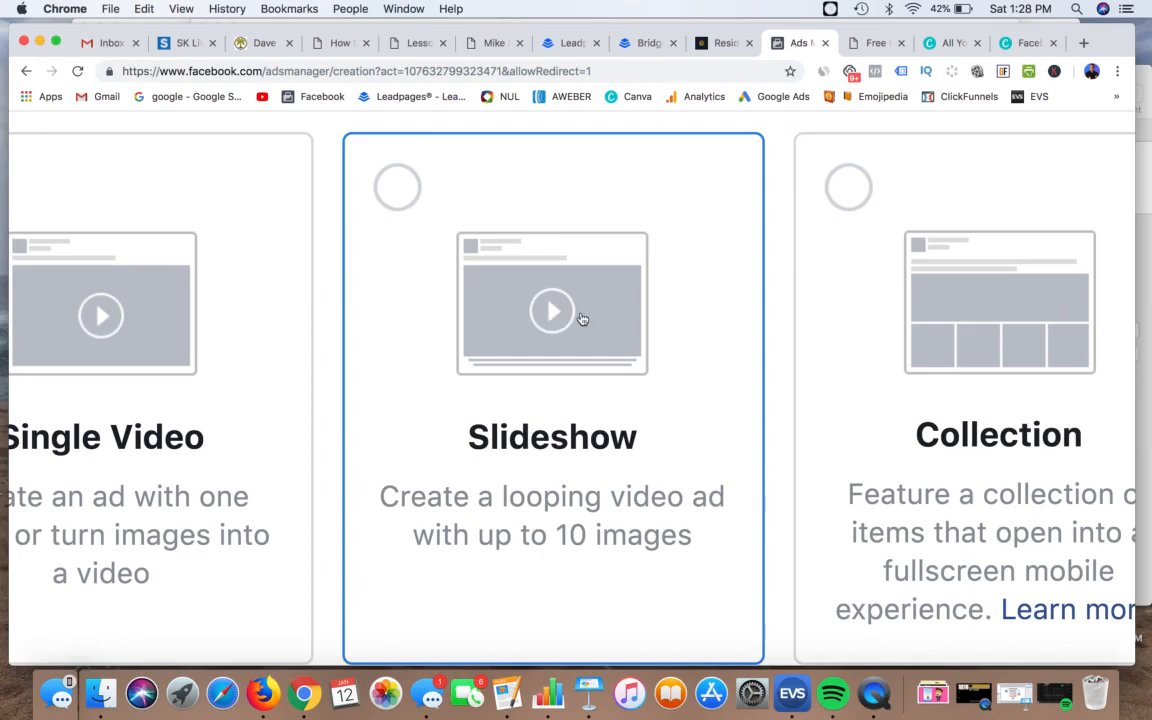
{"action": "scroll", "coordinate": [581, 318], "scroll_direction": "right", "scroll_amount": 5}
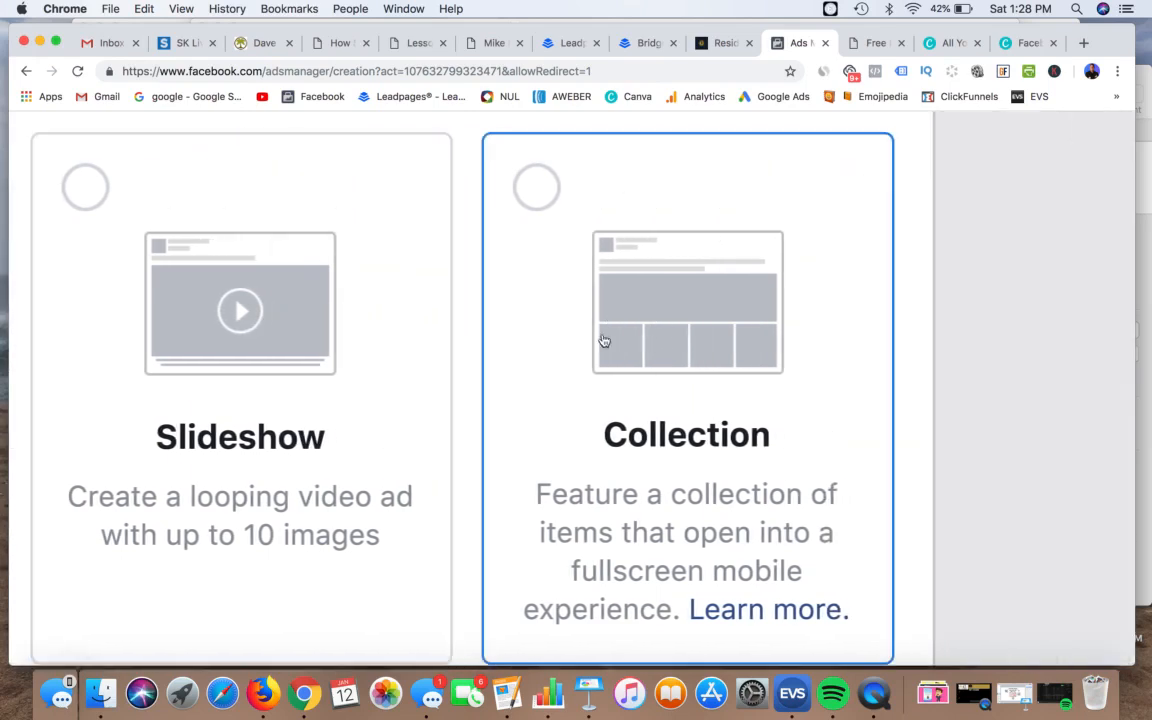
{"action": "scroll", "coordinate": [553, 348], "scroll_direction": "down", "scroll_amount": 5}
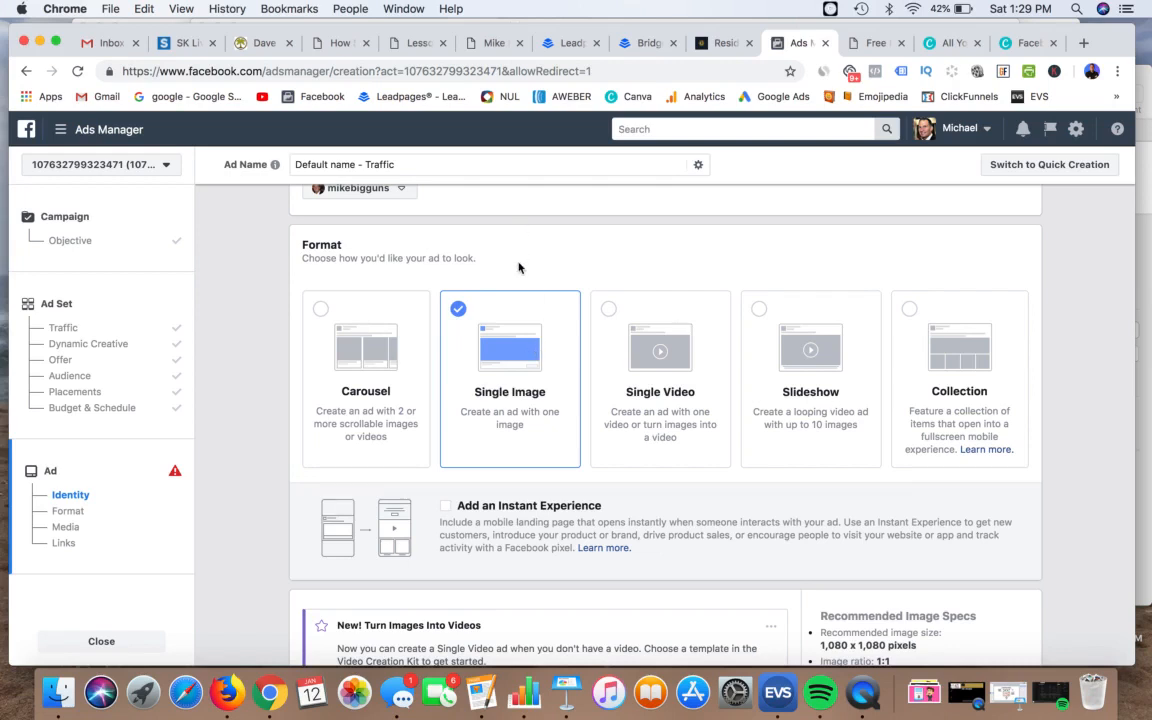
{"action": "scroll", "coordinate": [519, 266], "scroll_direction": "down", "scroll_amount": 1}
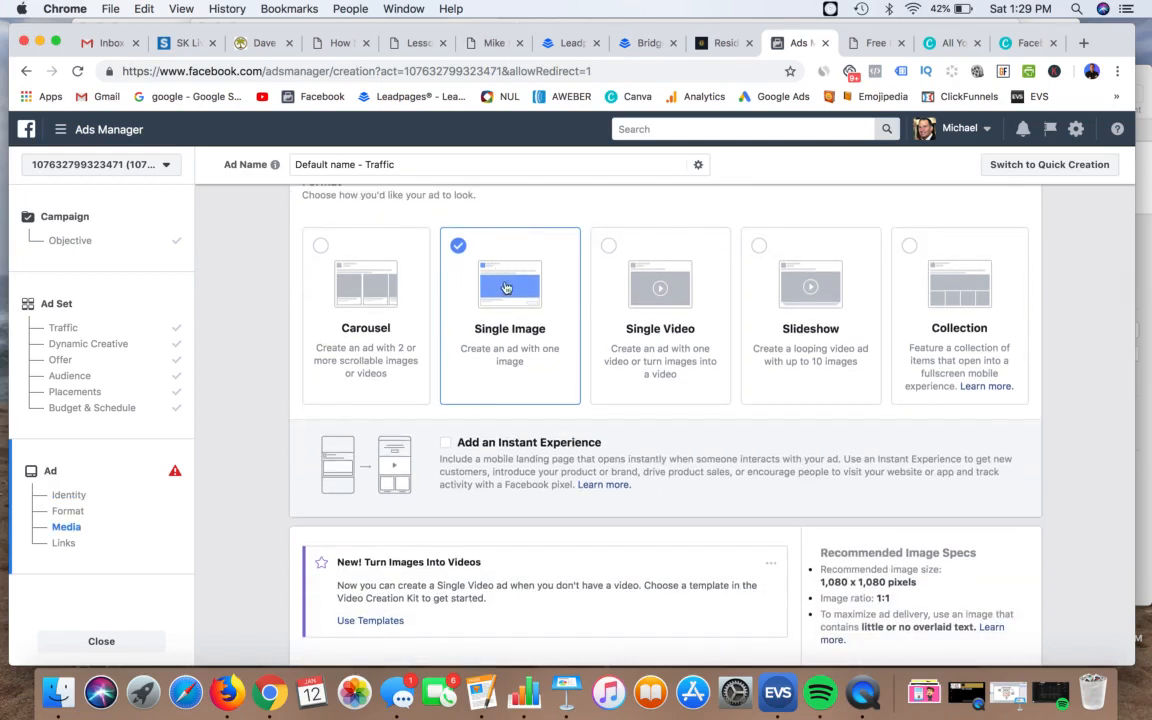
{"action": "scroll", "coordinate": [512, 278], "scroll_direction": "down", "scroll_amount": 2}
{"action": "scroll", "coordinate": [512, 275], "scroll_direction": "down", "scroll_amount": 5}
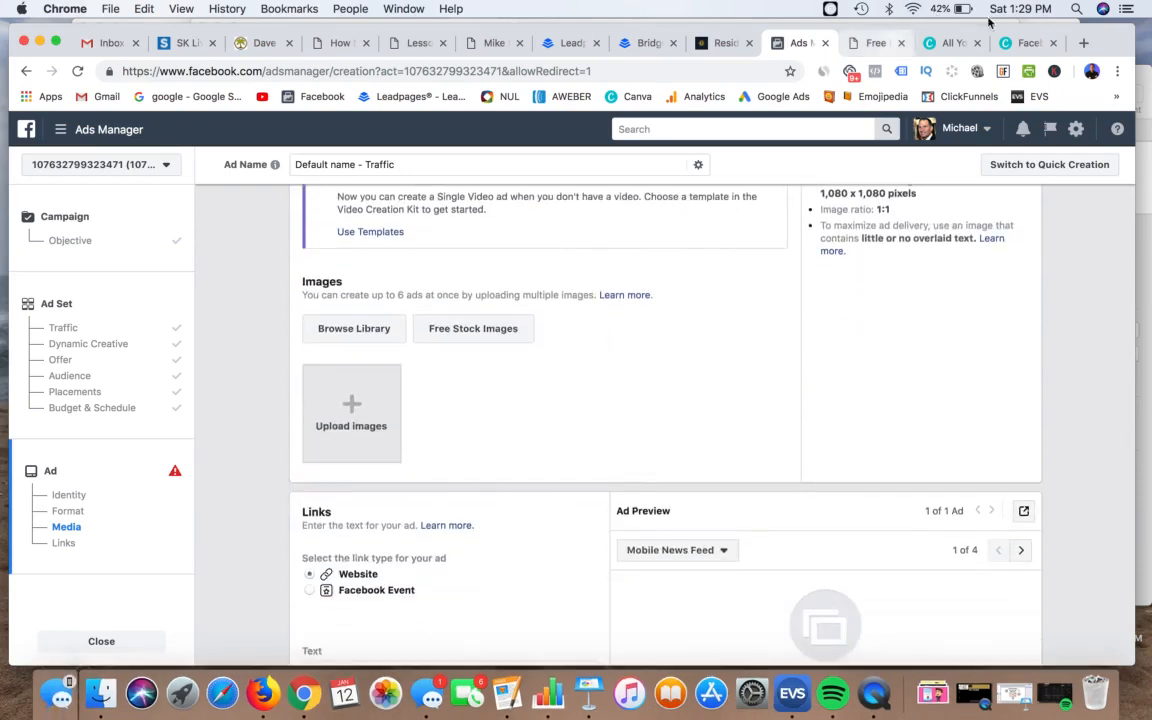
Step: Switch to the Facebook ad design in Canva, try a yellow background, and restore the pink one
{"action": "left_click", "coordinate": [1030, 43]}
{"action": "left_click", "coordinate": [953, 43]}
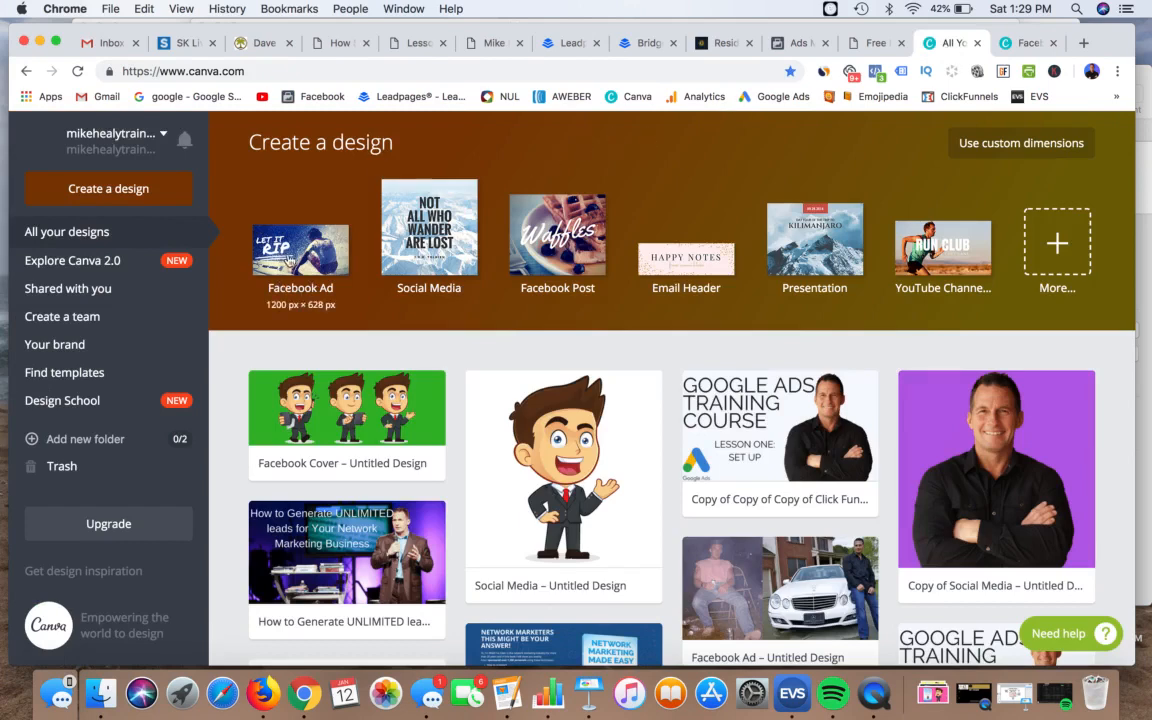
{"action": "left_click", "coordinate": [1030, 43]}
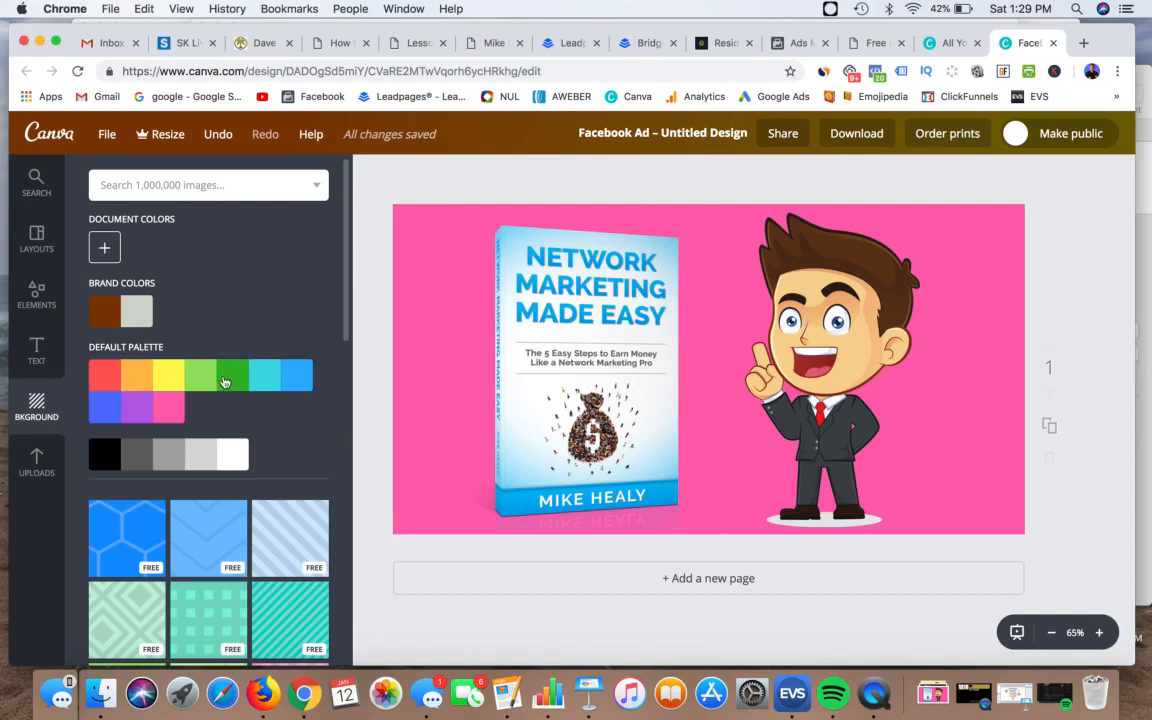
{"action": "left_click", "coordinate": [206, 365]}
{"action": "left_click", "coordinate": [157, 381]}
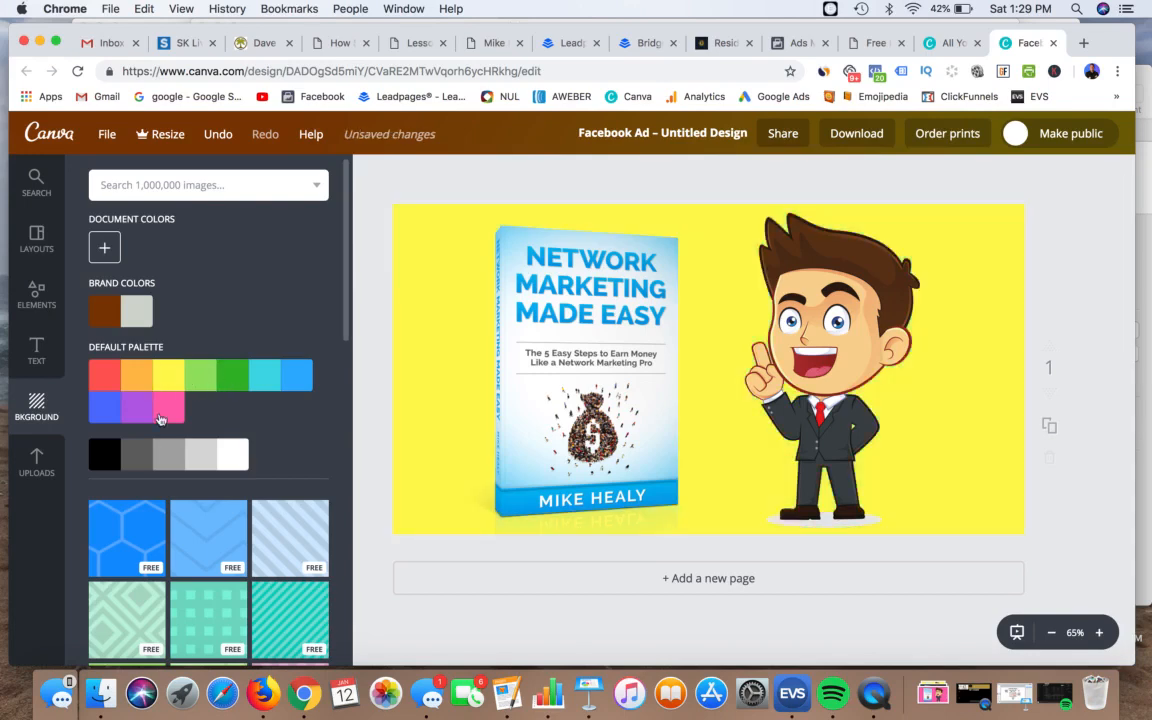
{"action": "left_click", "coordinate": [165, 406]}
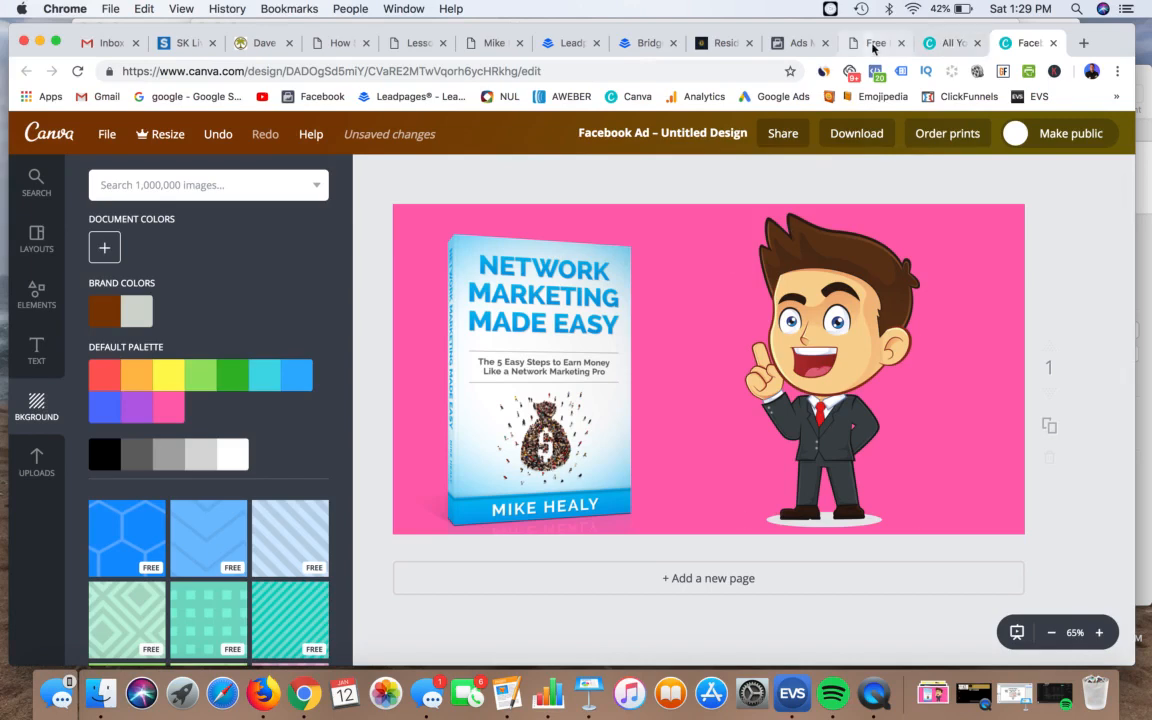
Step: Switch back to Ads Manager, preview the designs in Downloads, and upload Untitled design (11).png, (10).png and (9).png as ad images
{"action": "left_click", "coordinate": [802, 44]}
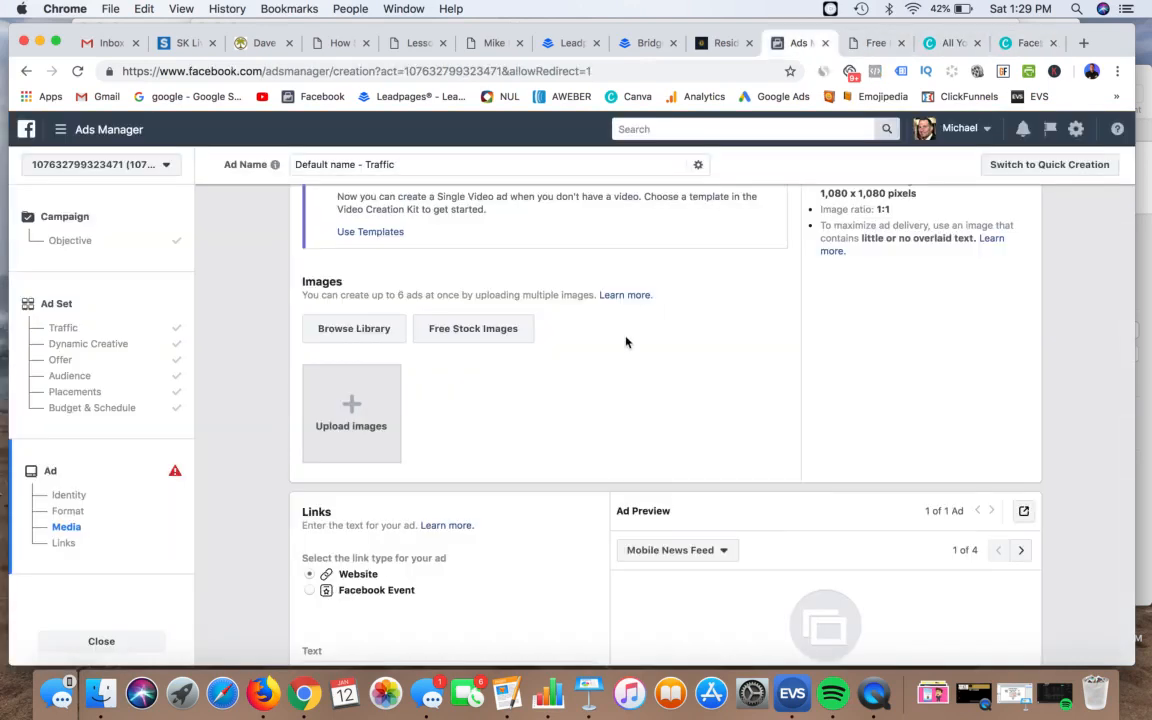
{"action": "left_click", "coordinate": [352, 404]}
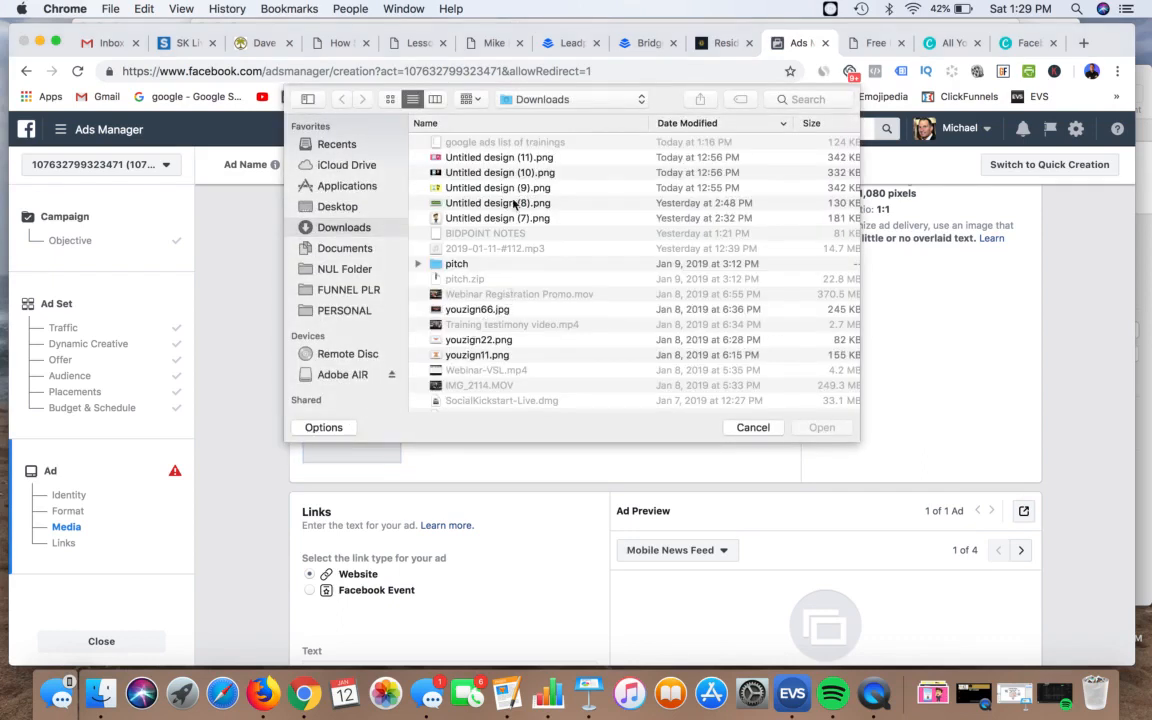
{"action": "left_click", "coordinate": [483, 158]}
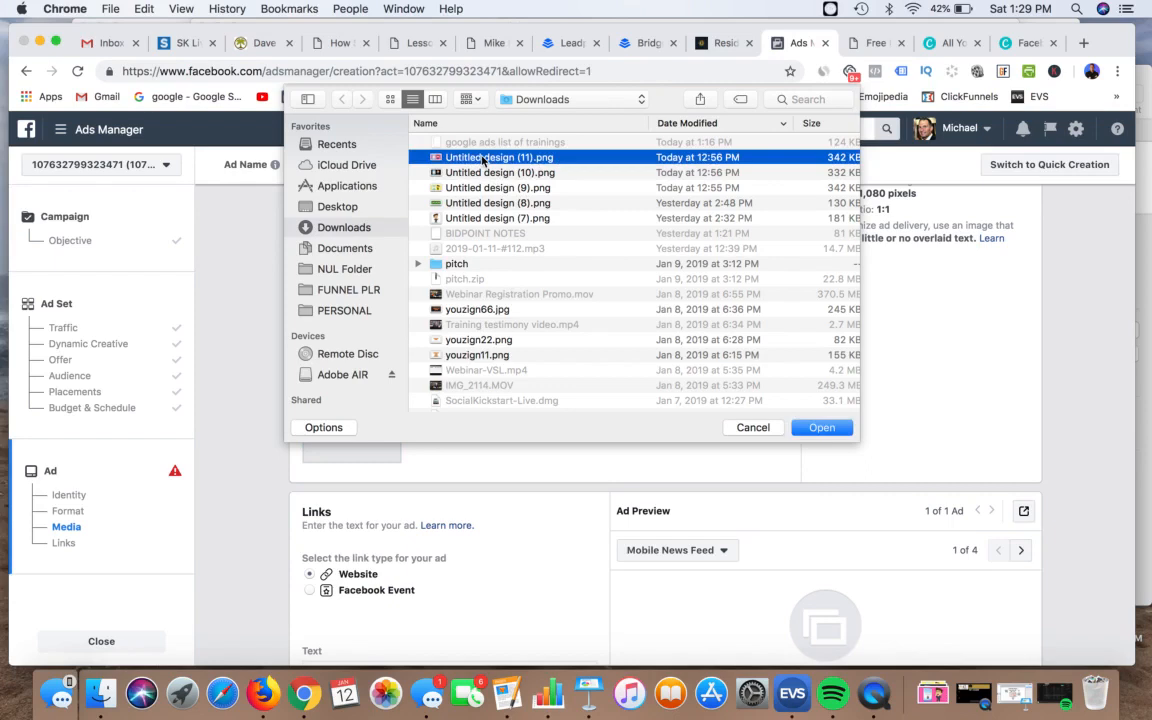
{"action": "key", "text": "space"}
{"action": "key", "text": "Down"}
{"action": "key", "text": "Down"}
{"action": "key", "text": "Down"}
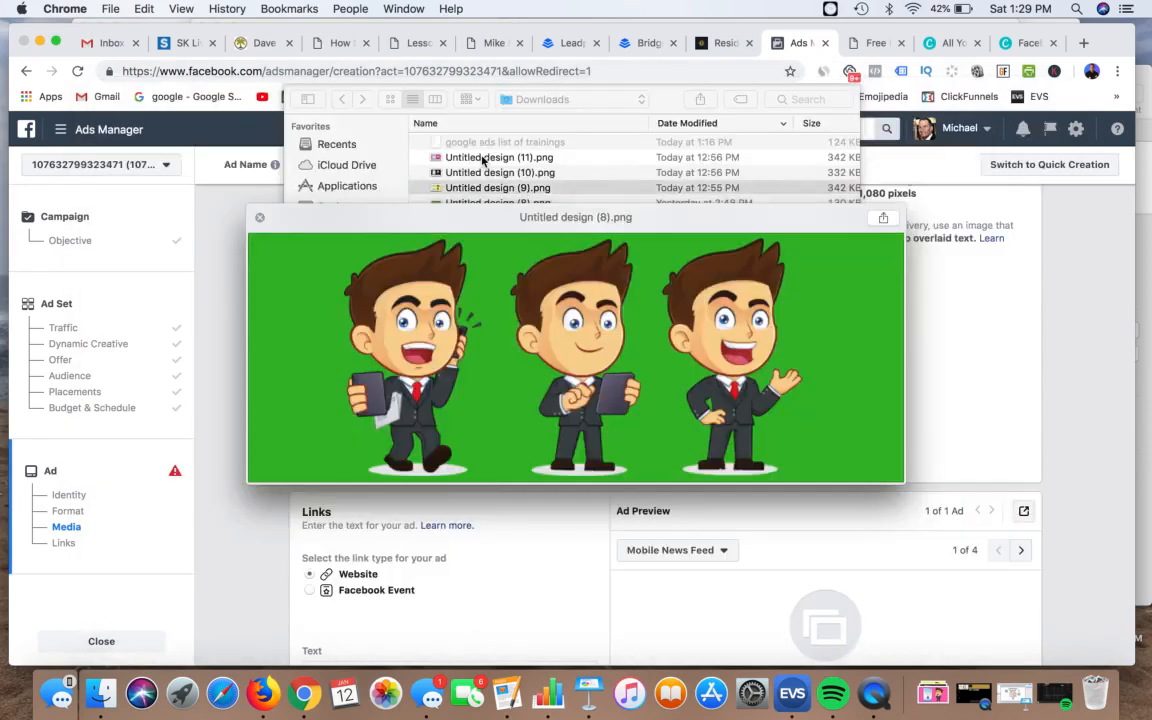
{"action": "key", "text": "Up"}
{"action": "key", "text": "space"}
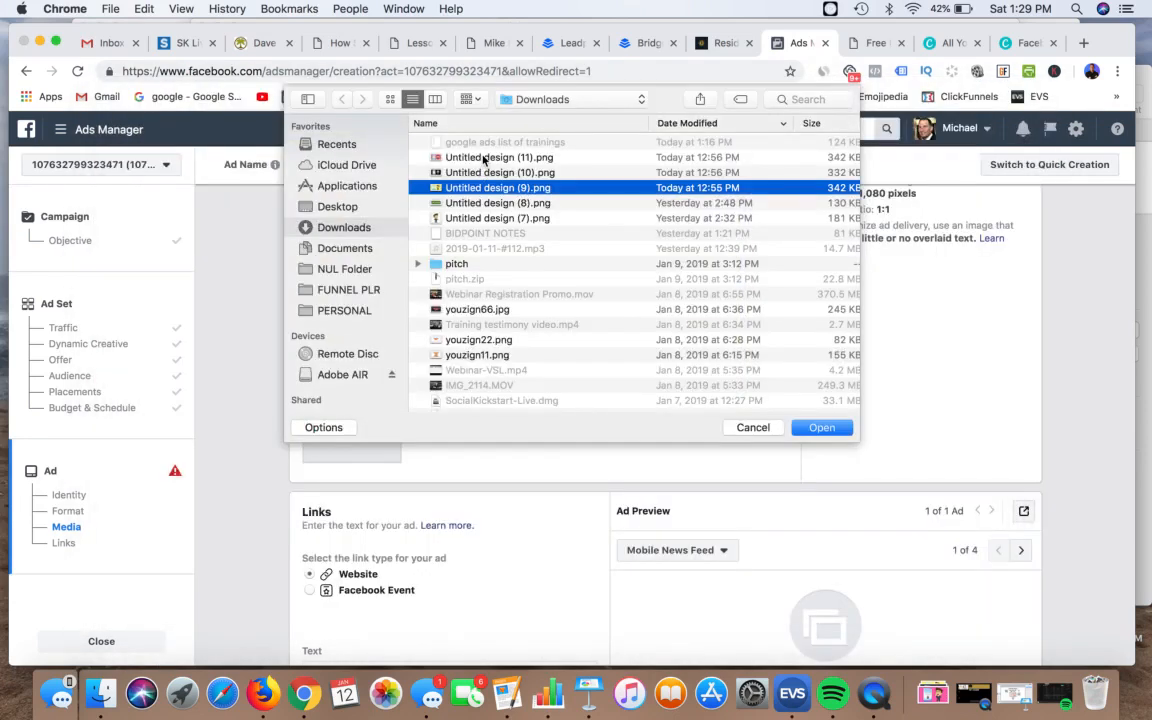
{"action": "left_click", "coordinate": [483, 158], "text": "shift"}
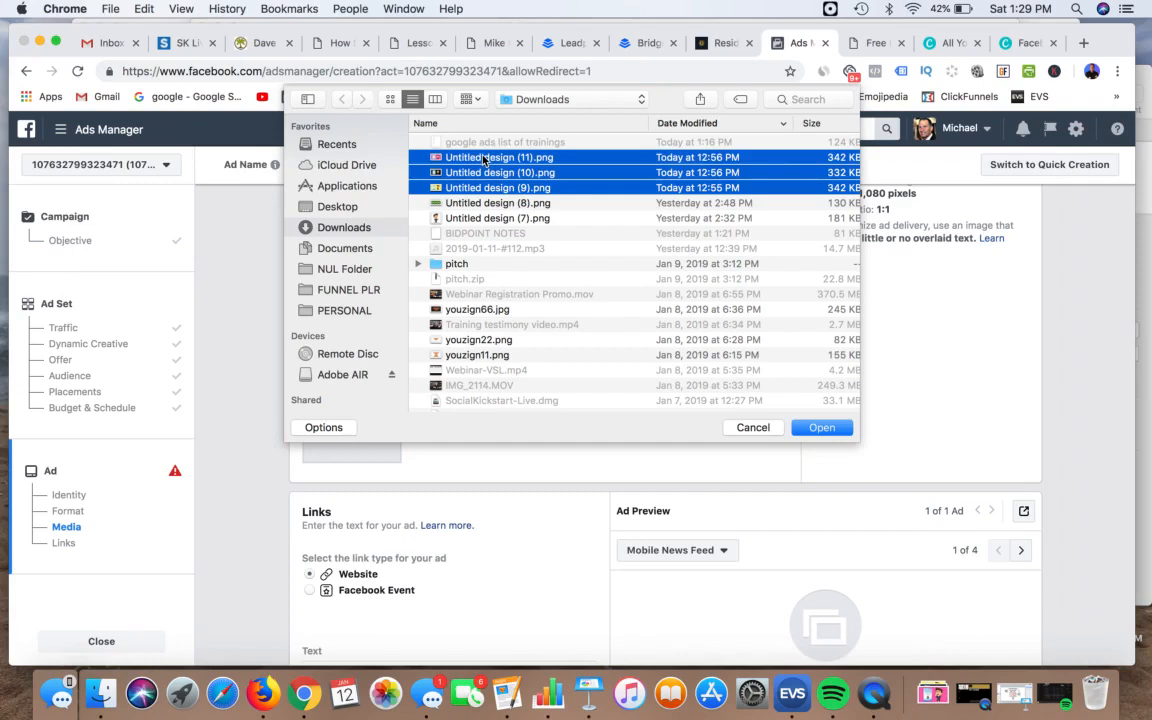
{"action": "left_click", "coordinate": [821, 427]}
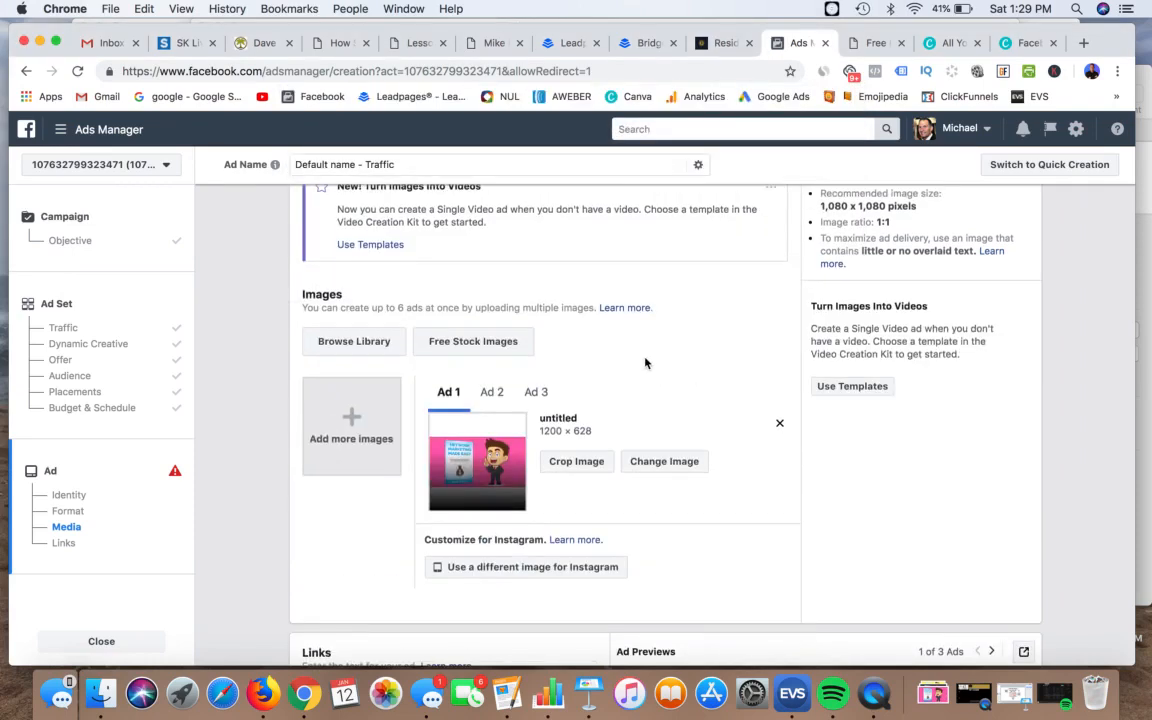
Step: Compare the uploaded images of Ad 1, Ad 2 and Ad 3 in the Images section
{"action": "scroll", "coordinate": [706, 343], "scroll_direction": "down", "scroll_amount": 1}
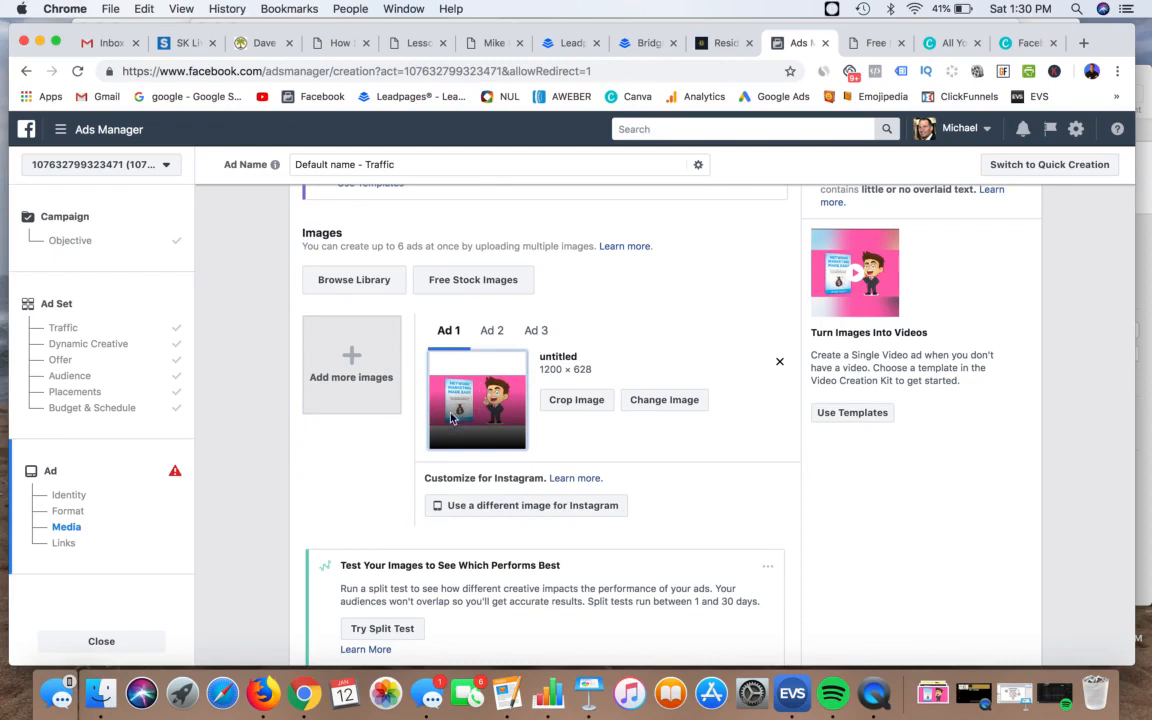
{"action": "left_click", "coordinate": [495, 333]}
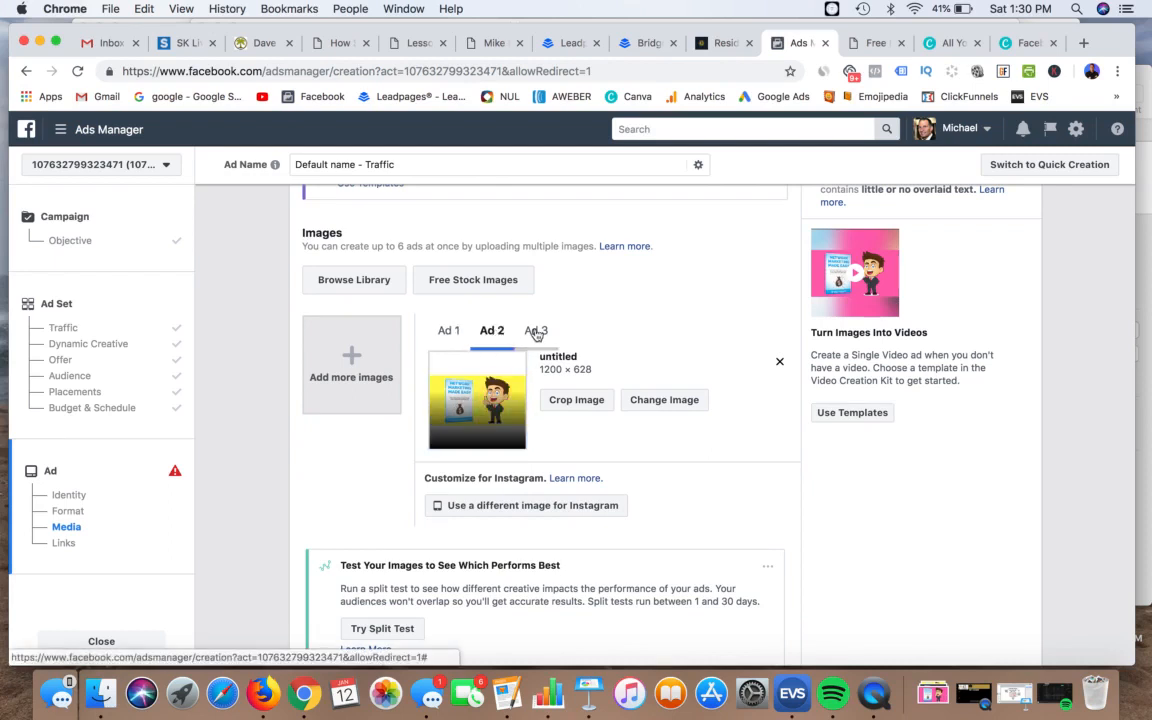
{"action": "left_click", "coordinate": [535, 330]}
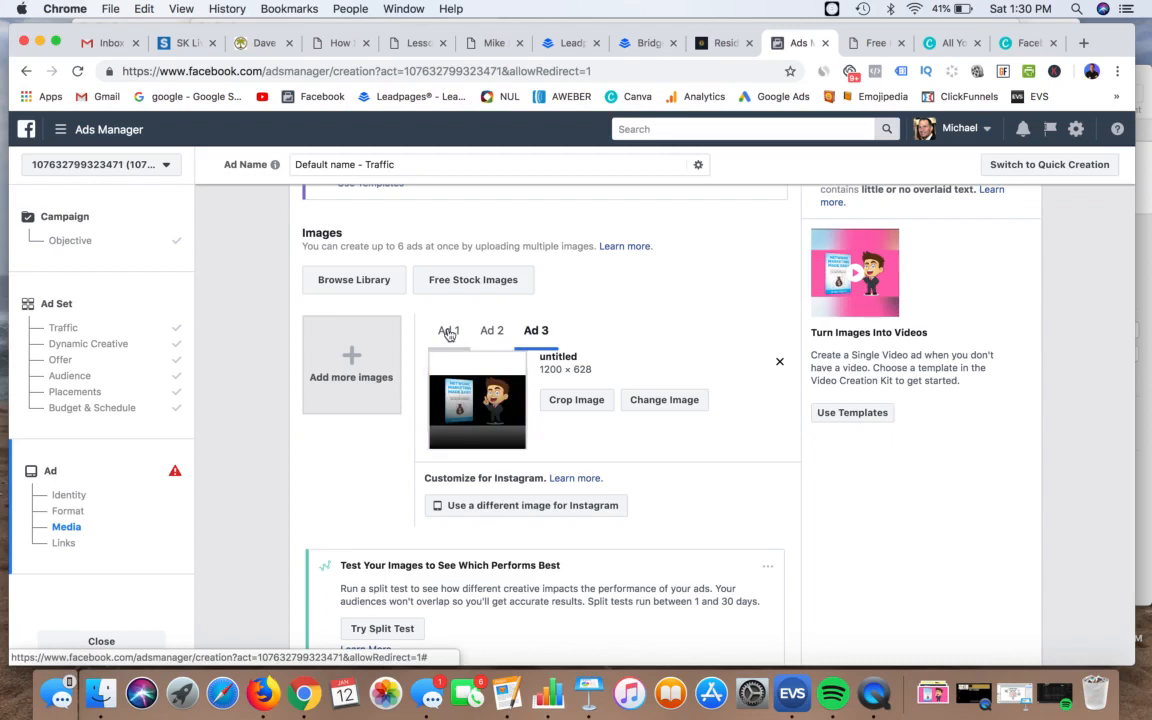
{"action": "left_click", "coordinate": [448, 333]}
{"action": "left_click", "coordinate": [491, 331]}
{"action": "left_click", "coordinate": [535, 330]}
{"action": "scroll", "coordinate": [660, 293], "scroll_direction": "up", "scroll_amount": 1}
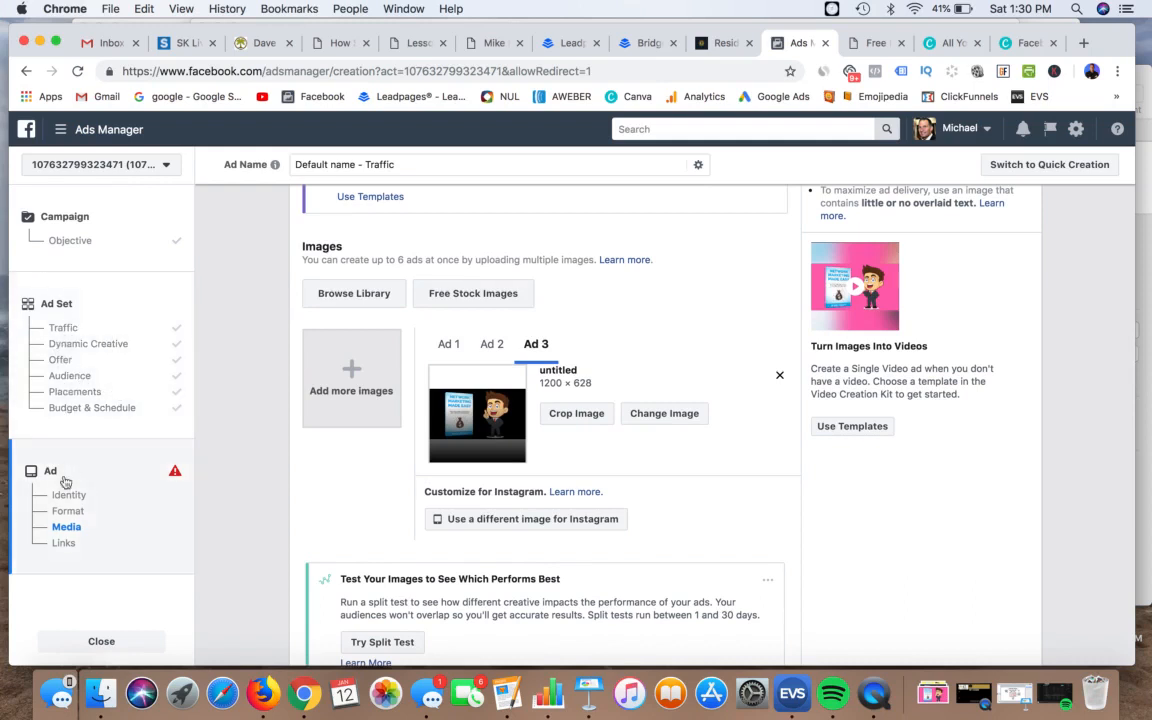
{"action": "left_click", "coordinate": [449, 345]}
{"action": "left_click", "coordinate": [491, 345]}
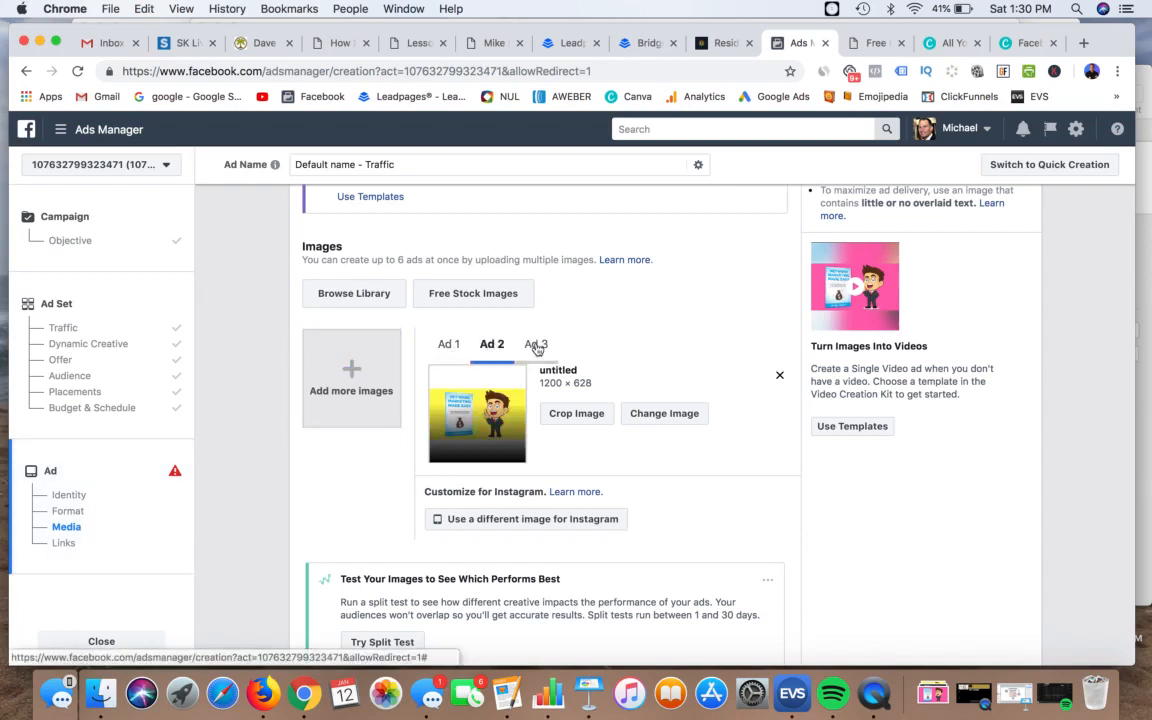
{"action": "left_click", "coordinate": [536, 344]}
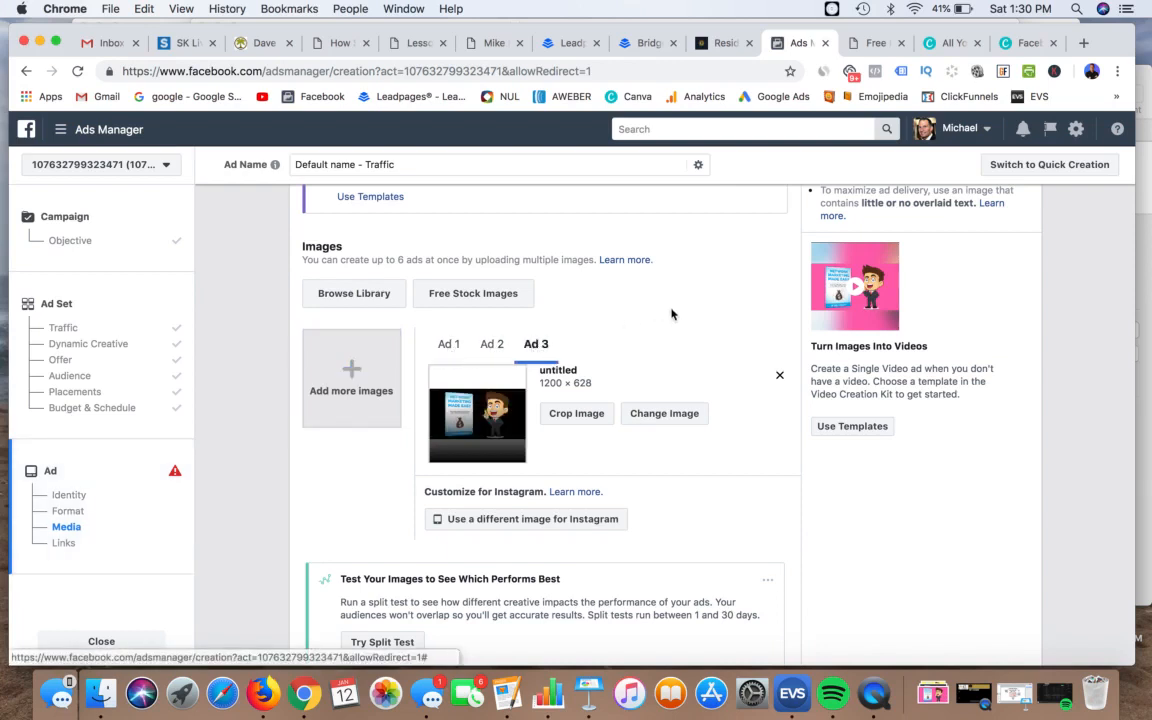
Step: Review the ad's format and media sections, and check the Ad 1 and Ad 2 images again
{"action": "scroll", "coordinate": [705, 321], "scroll_direction": "down", "scroll_amount": 1}
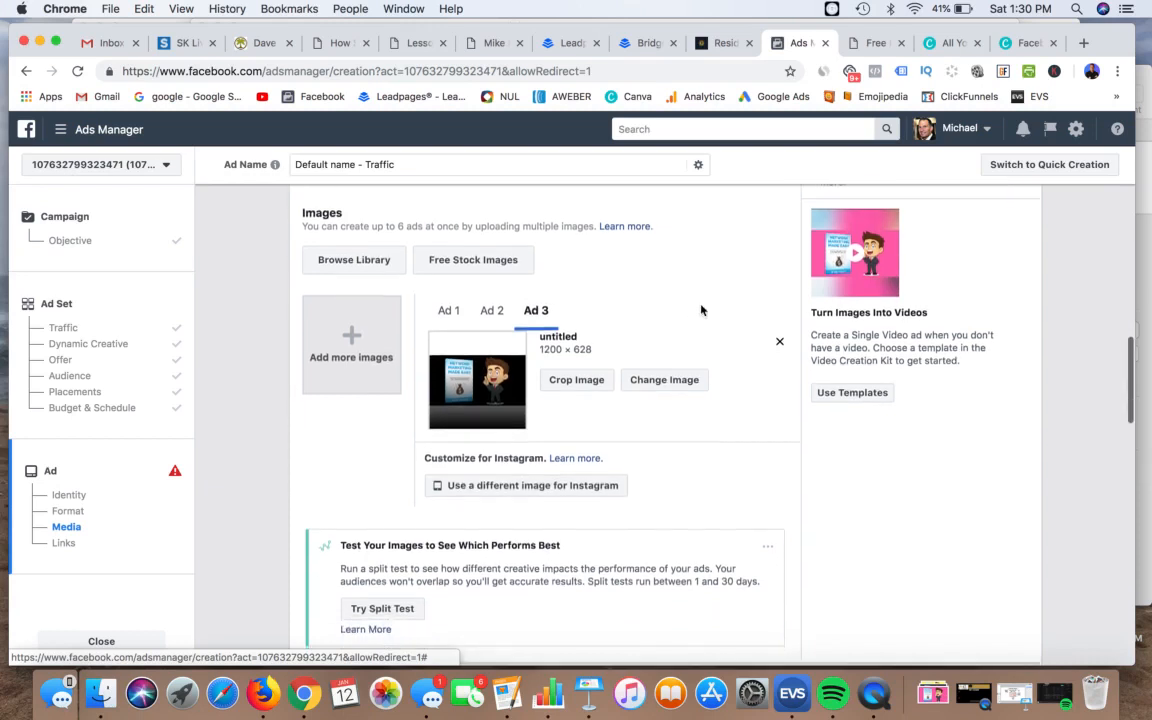
{"action": "scroll", "coordinate": [871, 283], "scroll_direction": "up", "scroll_amount": 2}
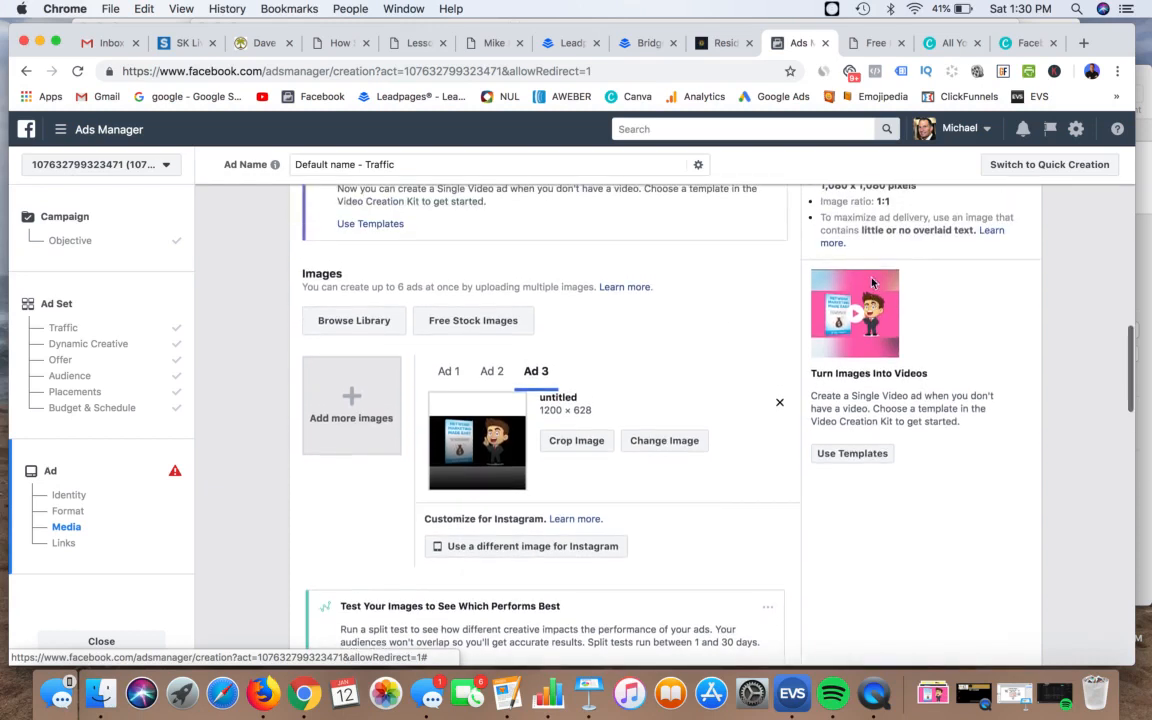
{"action": "scroll", "coordinate": [849, 322], "scroll_direction": "up", "scroll_amount": 5}
{"action": "scroll", "coordinate": [840, 322], "scroll_direction": "down", "scroll_amount": 5}
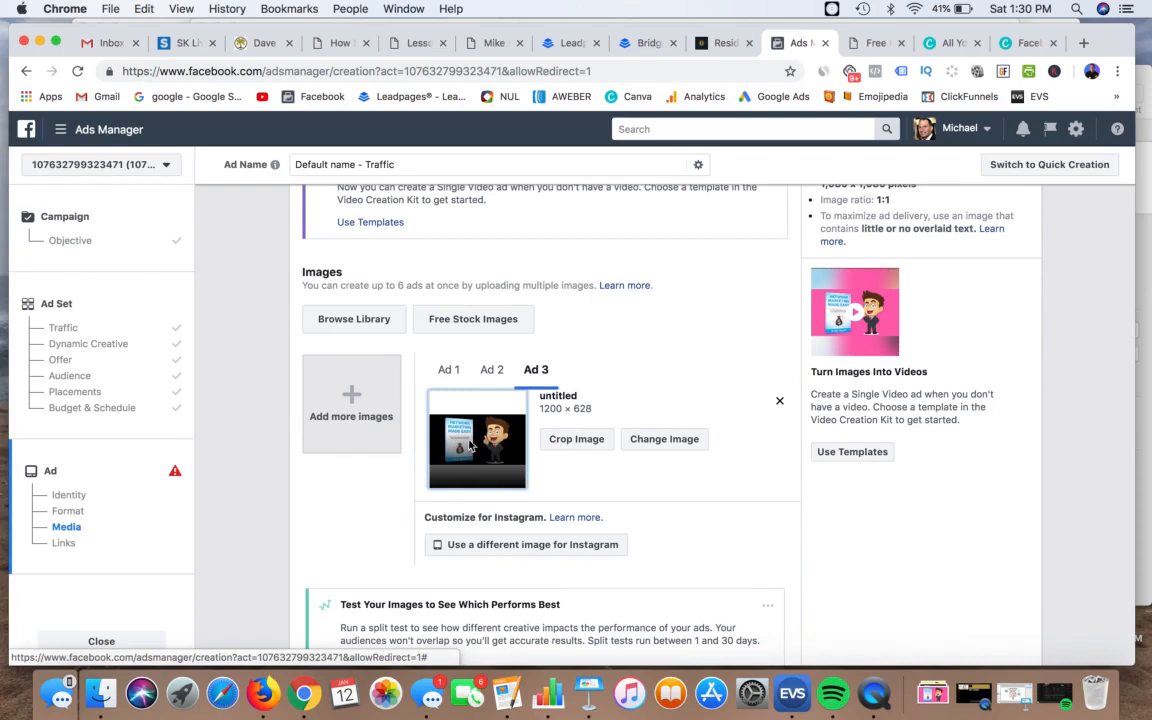
{"action": "left_click", "coordinate": [448, 369]}
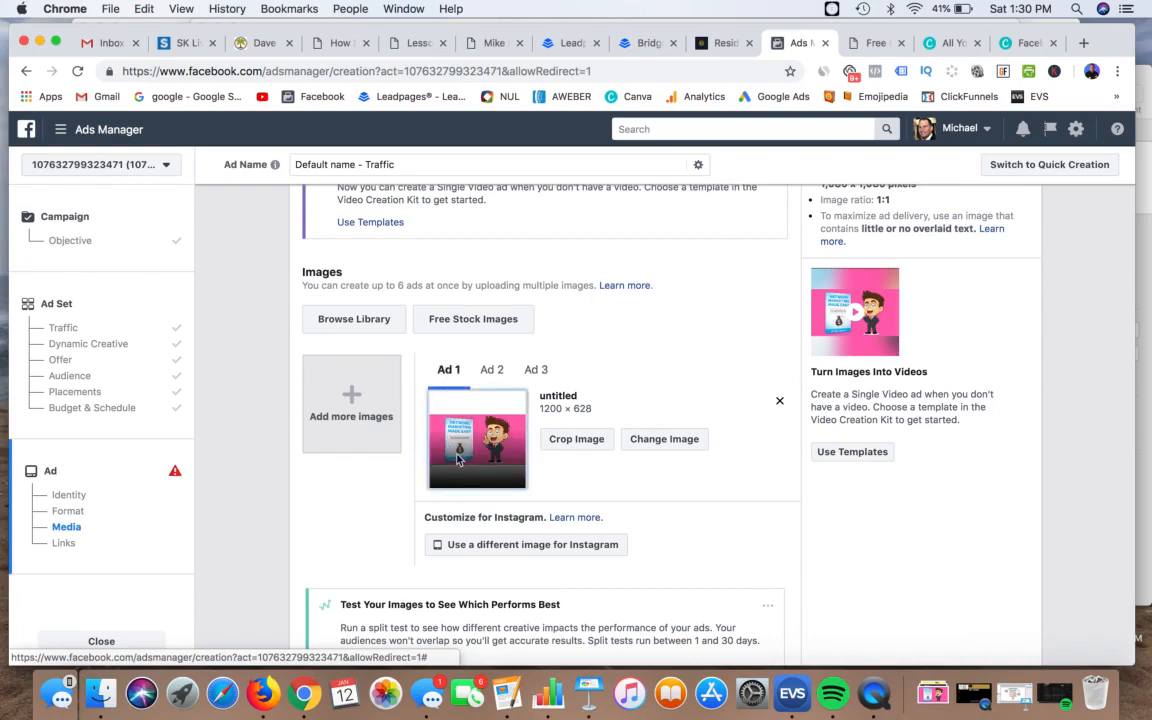
{"action": "left_click", "coordinate": [503, 369]}
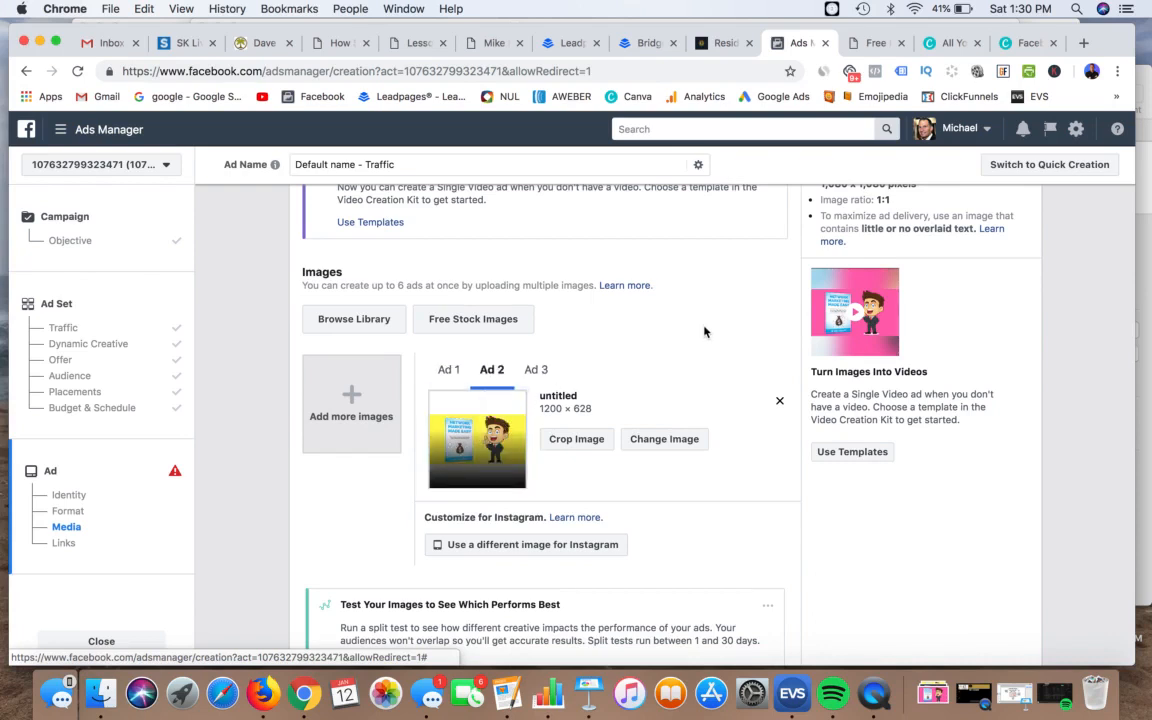
{"action": "scroll", "coordinate": [704, 332], "scroll_direction": "down", "scroll_amount": 1}
{"action": "scroll", "coordinate": [704, 332], "scroll_direction": "up", "scroll_amount": 9}
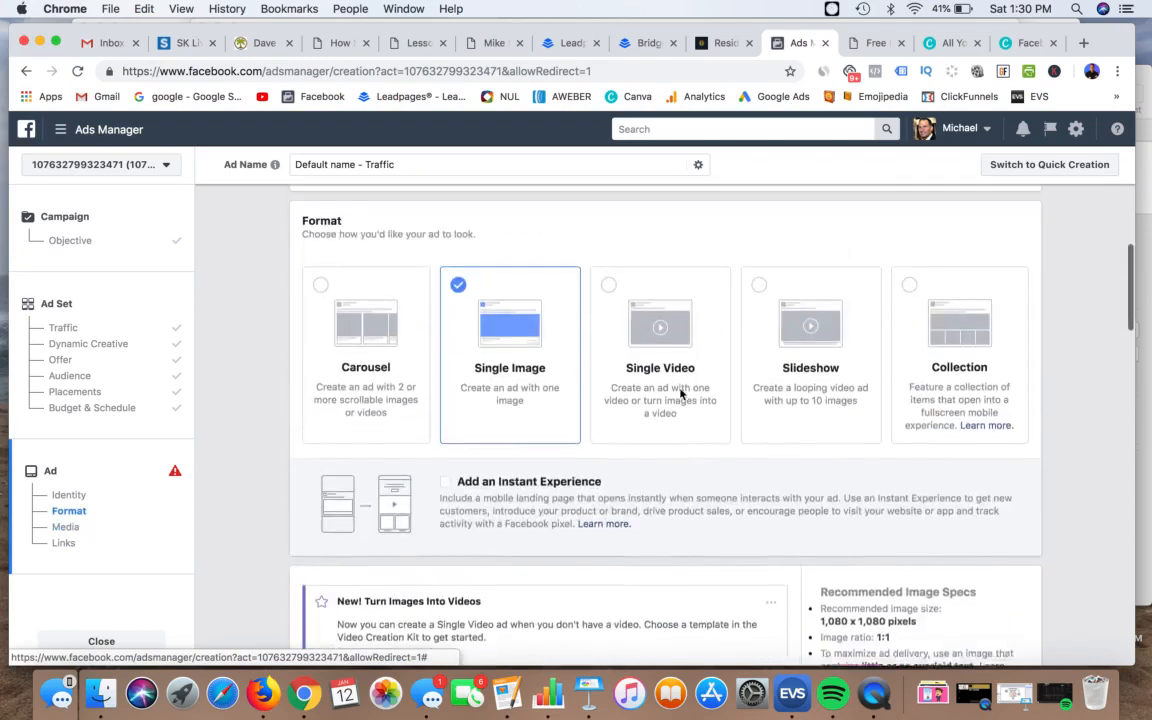
Step: Remove the yellow and pink book images from the ad, keeping only the black one
{"action": "scroll", "coordinate": [680, 395], "scroll_direction": "down", "scroll_amount": 4}
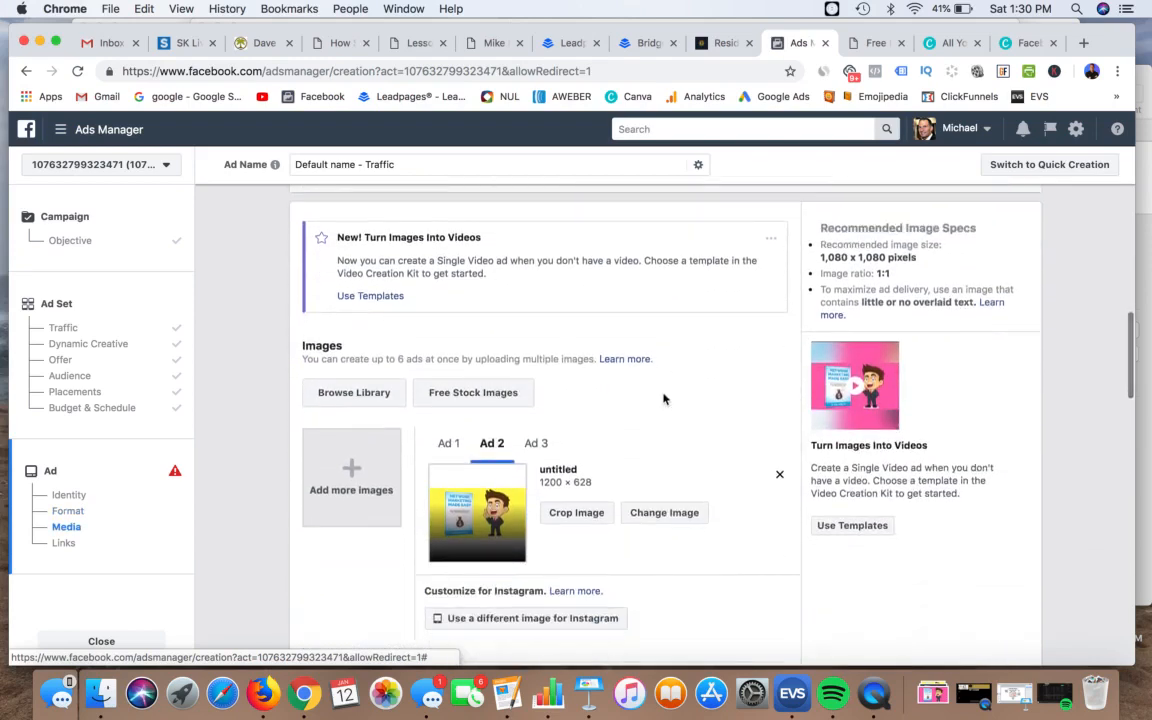
{"action": "left_click", "coordinate": [780, 431]}
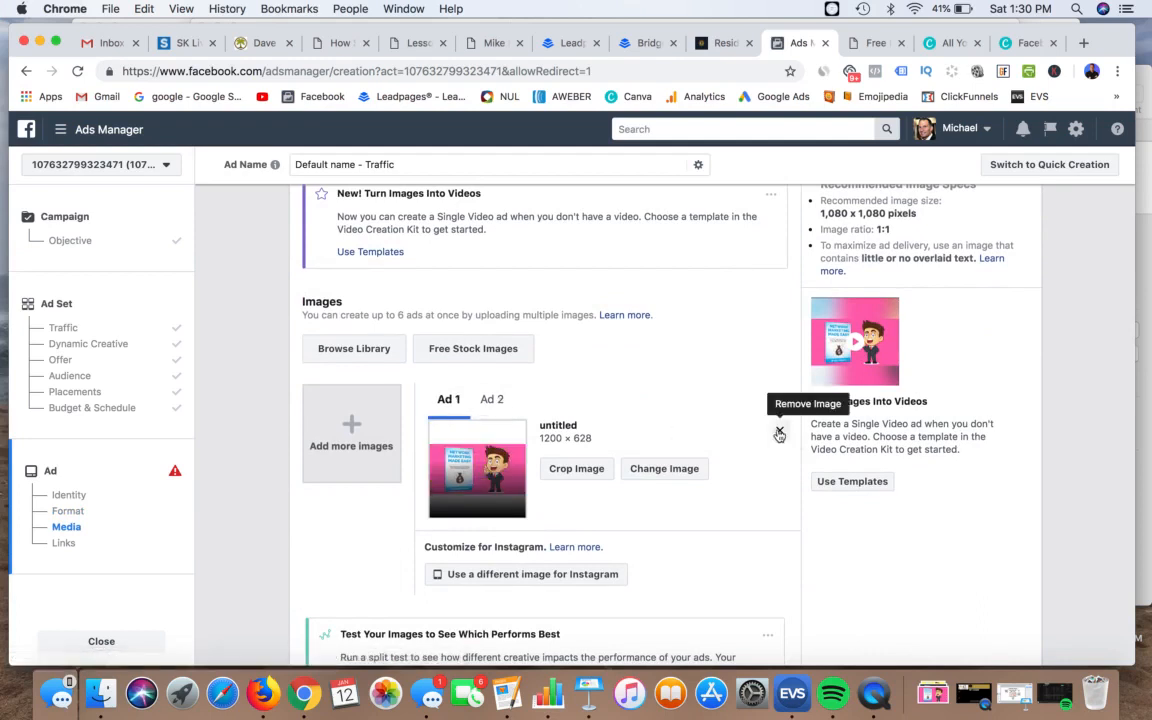
{"action": "left_click", "coordinate": [779, 432]}
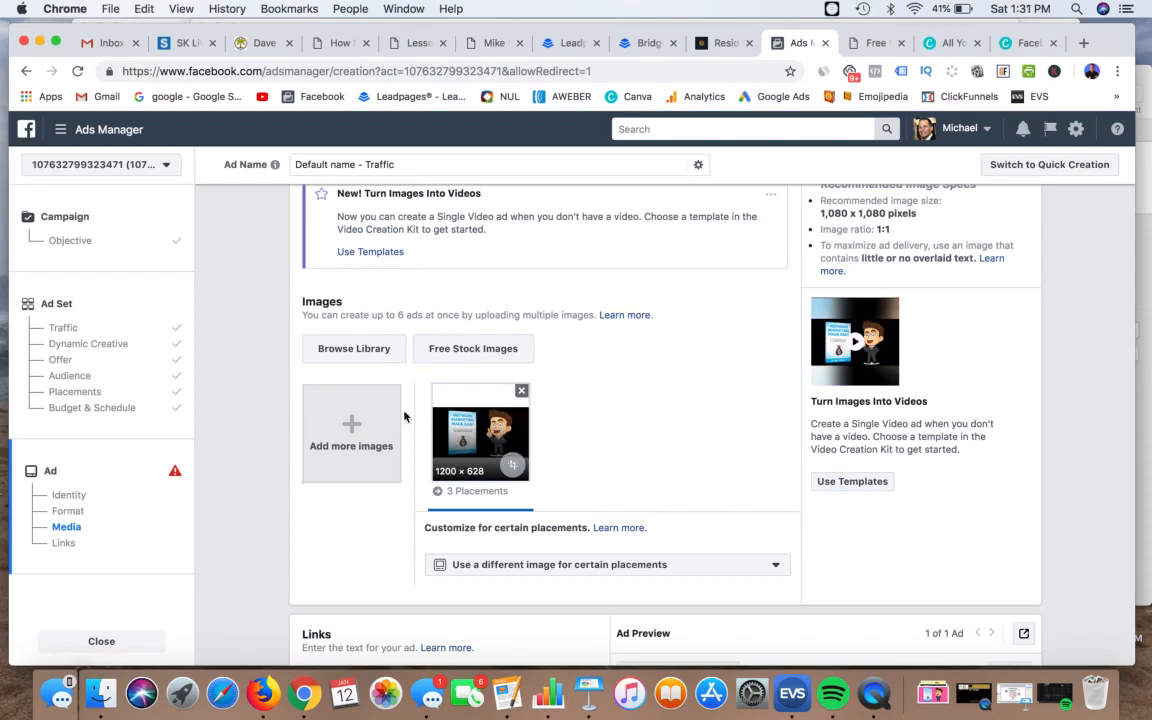
Step: Upload Untitled design (11).png from Downloads as an additional ad image
{"action": "left_click", "coordinate": [316, 386]}
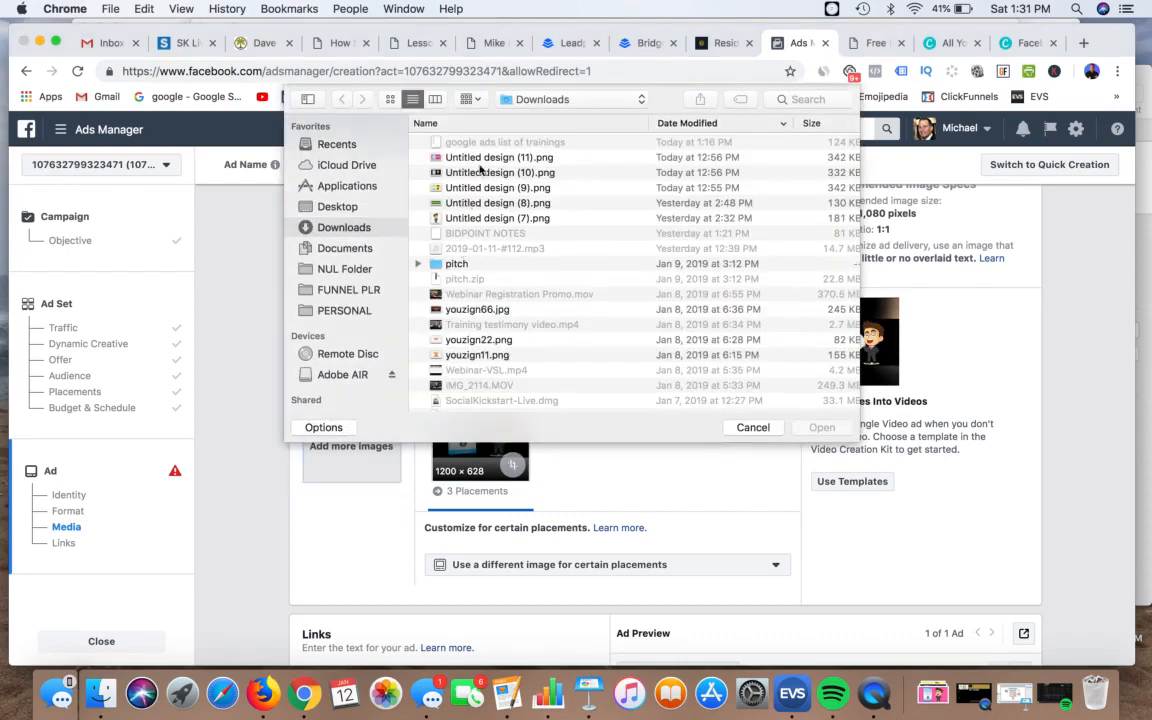
{"action": "left_click", "coordinate": [483, 160]}
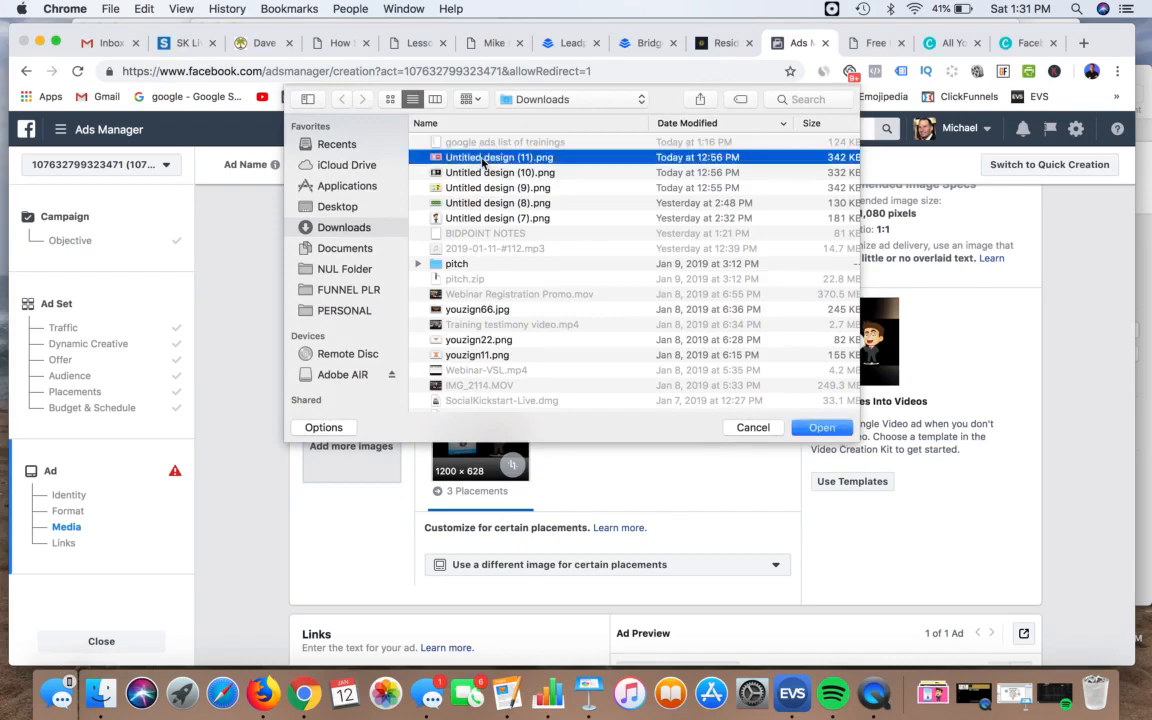
{"action": "left_click", "coordinate": [818, 428]}
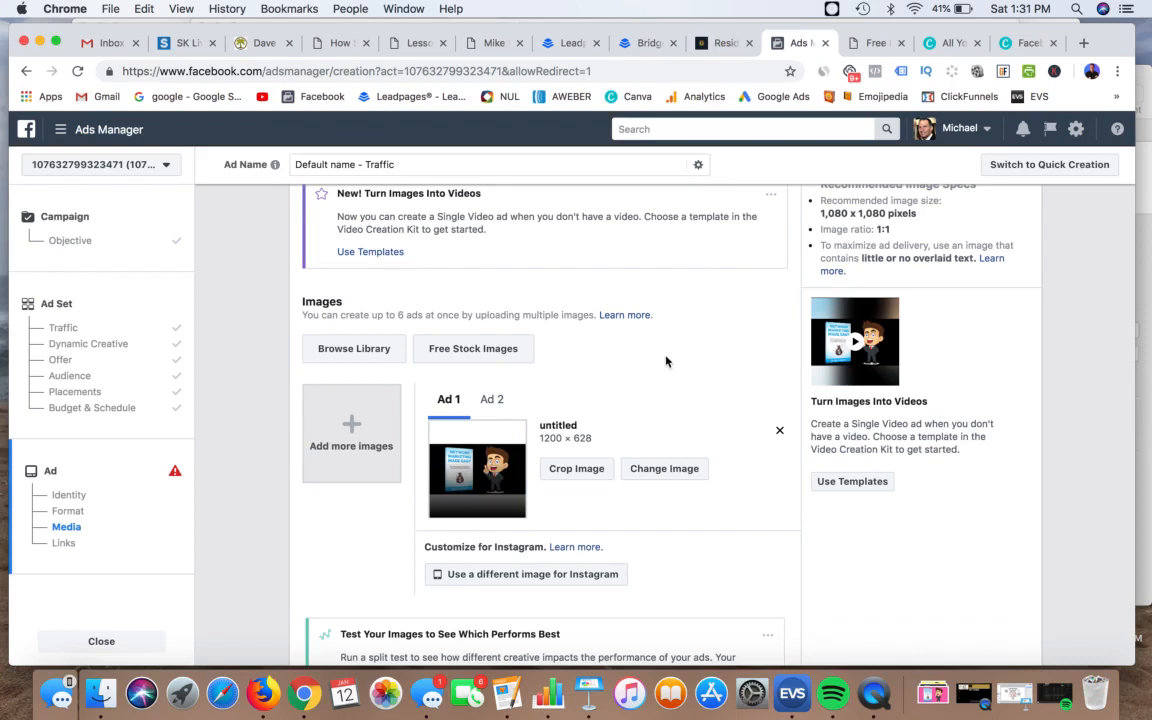
Step: Add the 1200 × 628 red sports car image, 2.png and 3.png from the account's image library, and check the Ad 2 image
{"action": "scroll", "coordinate": [628, 337], "scroll_direction": "down", "scroll_amount": 2}
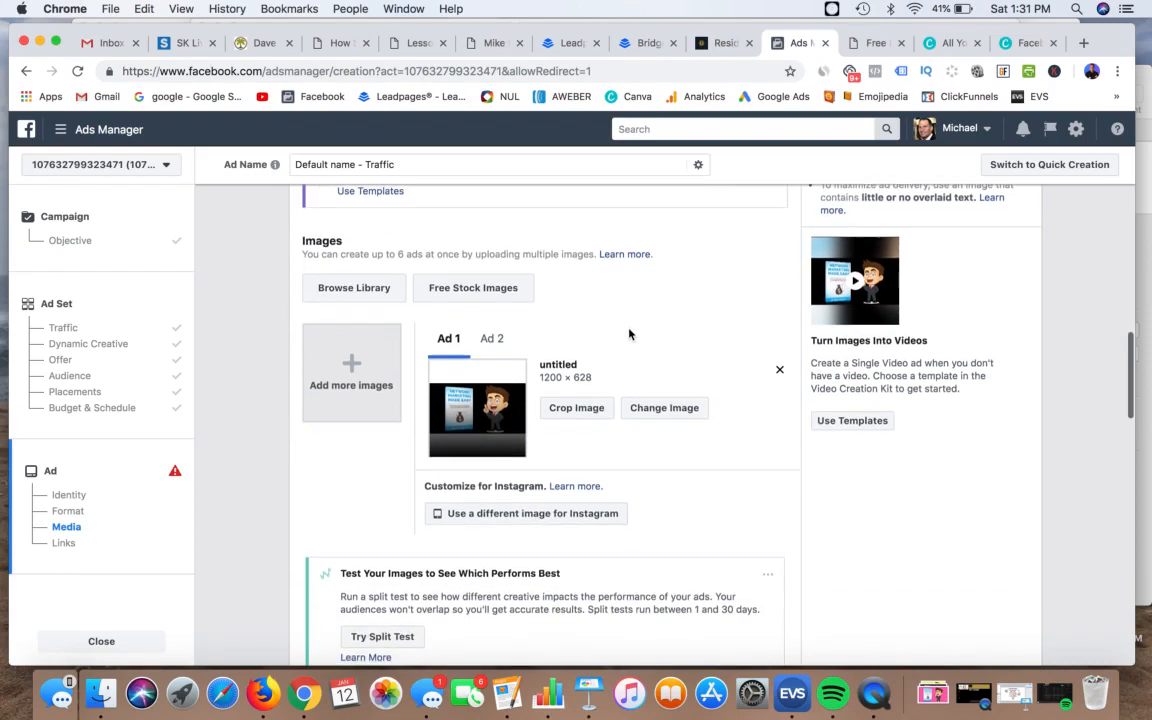
{"action": "left_click", "coordinate": [352, 289]}
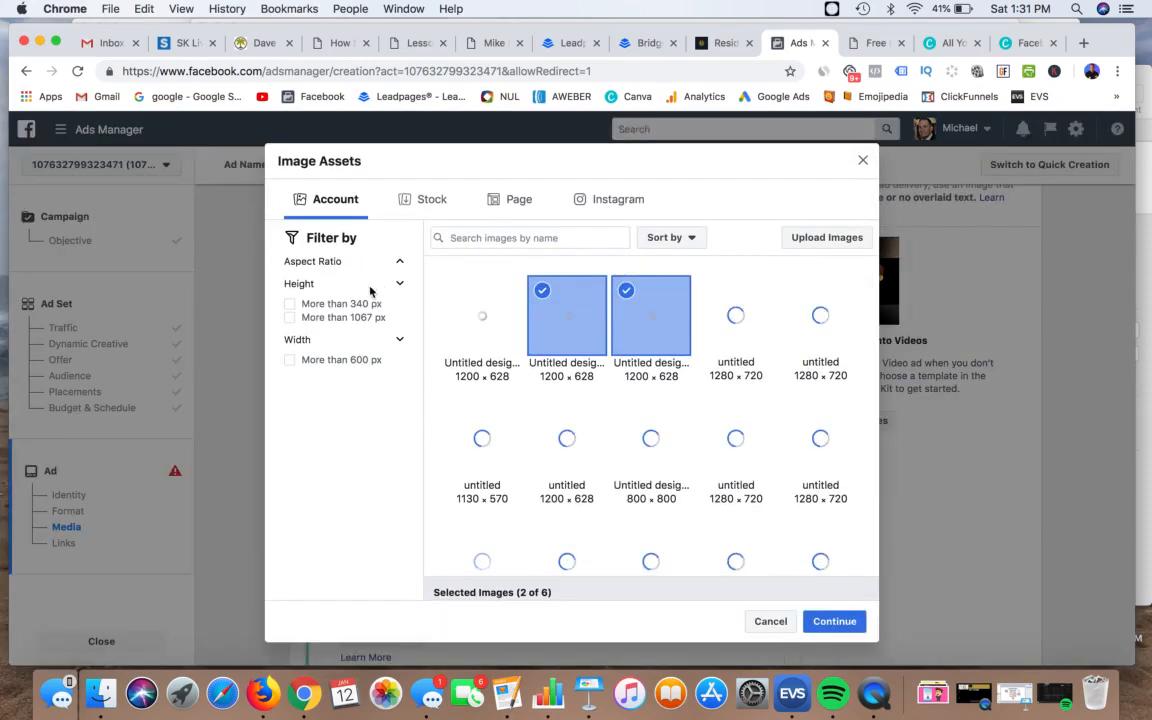
{"action": "scroll", "coordinate": [653, 357], "scroll_direction": "down", "scroll_amount": 5}
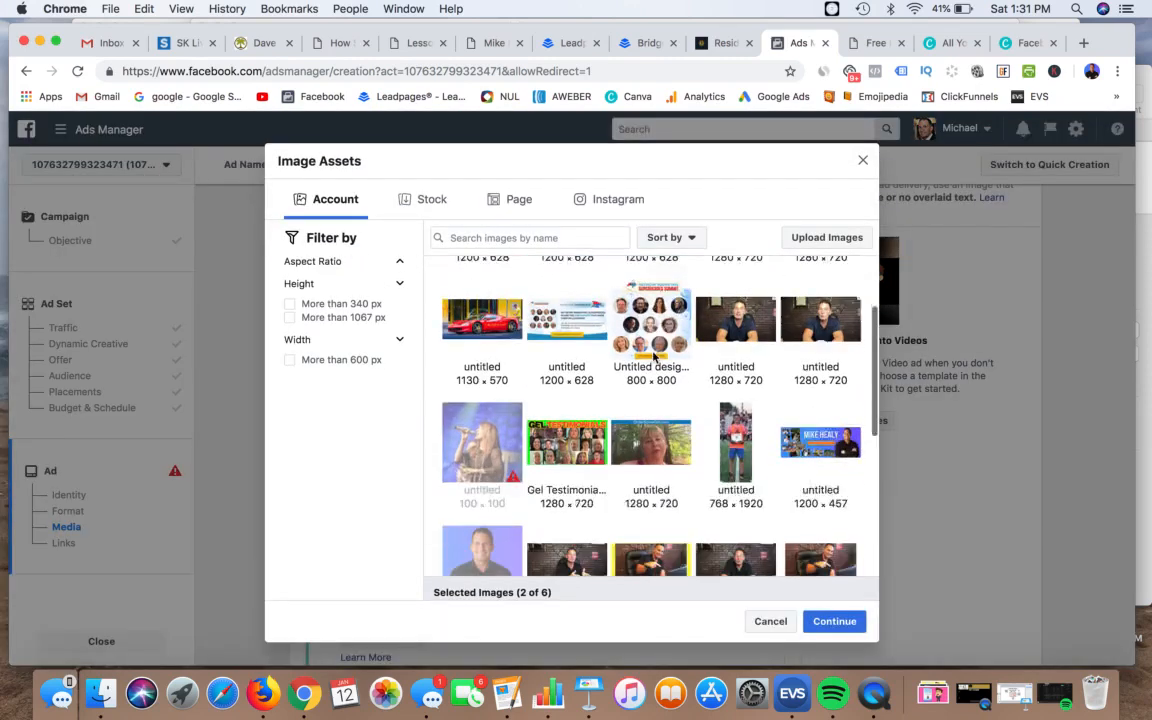
{"action": "scroll", "coordinate": [653, 357], "scroll_direction": "down", "scroll_amount": 3}
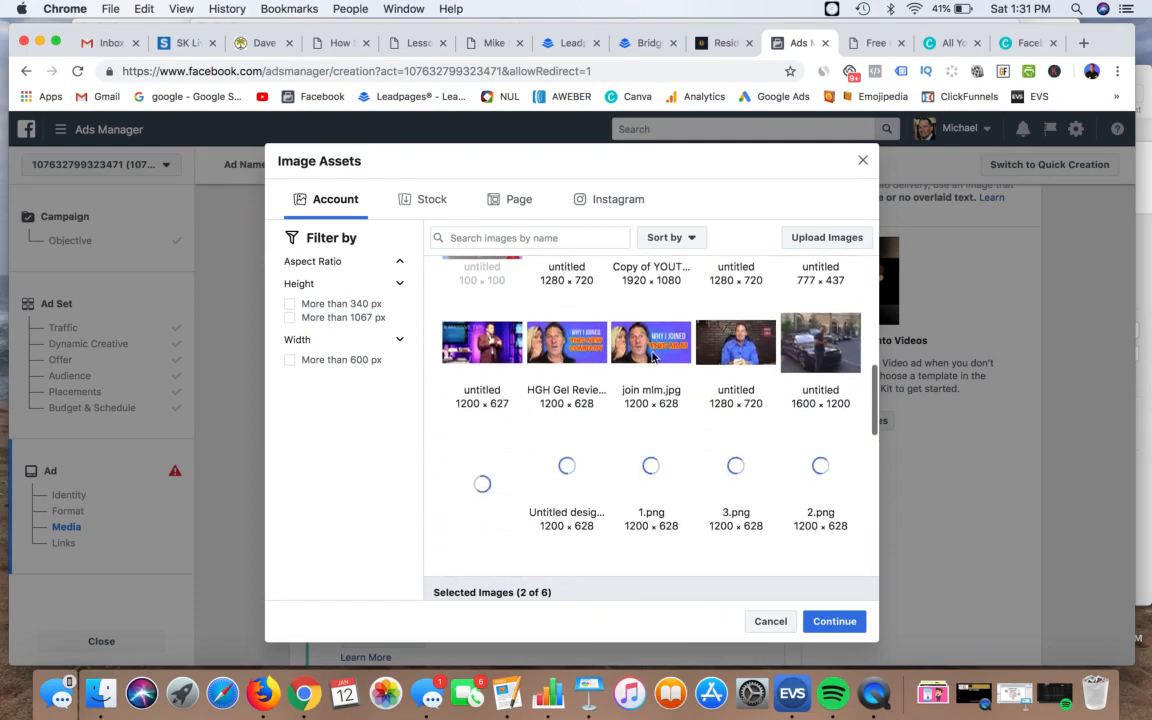
{"action": "scroll", "coordinate": [650, 388], "scroll_direction": "down", "scroll_amount": 2}
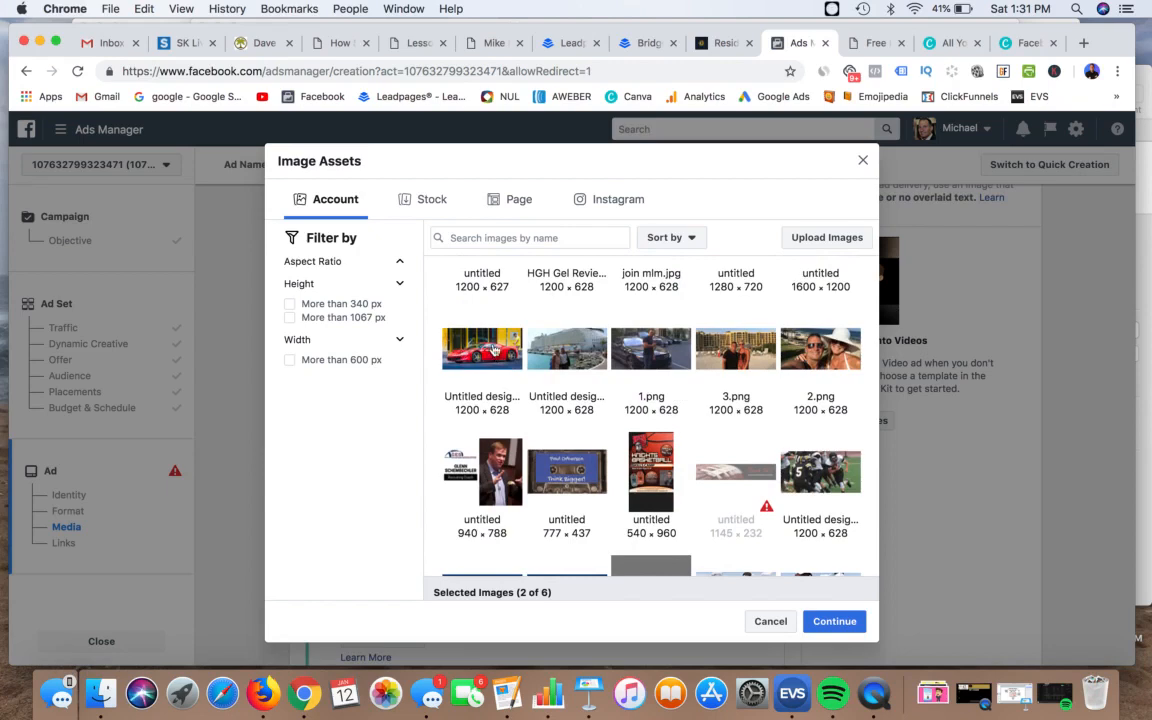
{"action": "left_click", "coordinate": [494, 350]}
{"action": "left_click", "coordinate": [801, 343]}
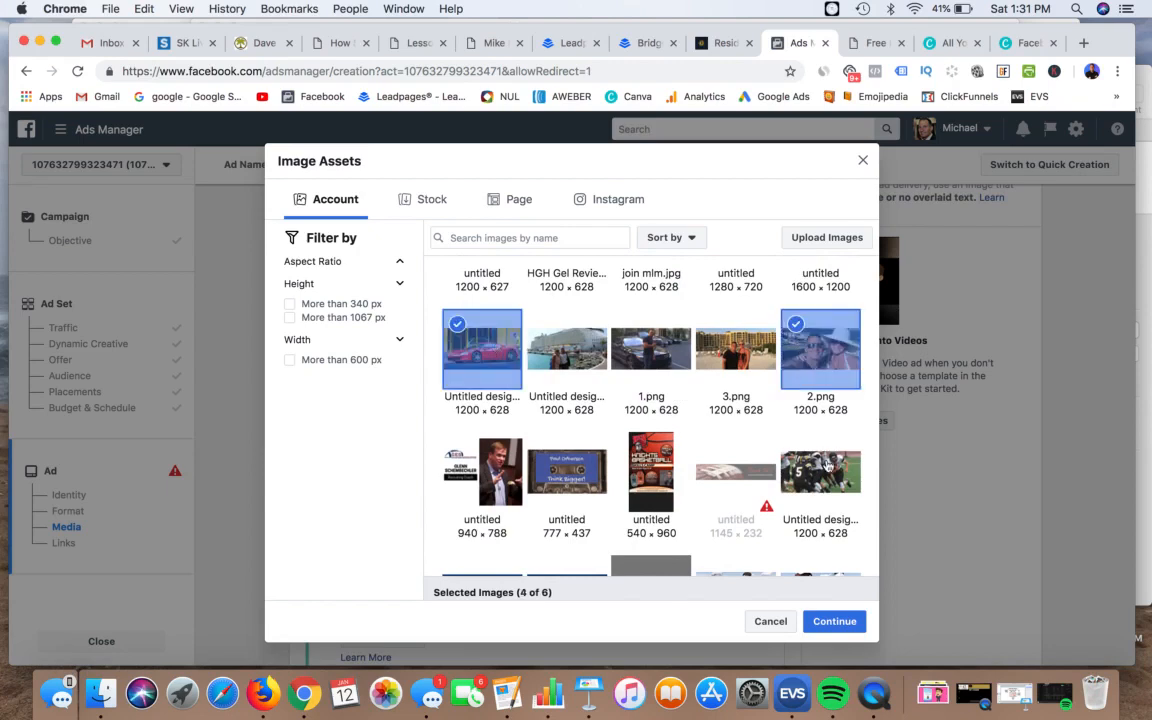
{"action": "scroll", "coordinate": [627, 418], "scroll_direction": "up", "scroll_amount": 1}
{"action": "scroll", "coordinate": [627, 418], "scroll_direction": "up", "scroll_amount": 1}
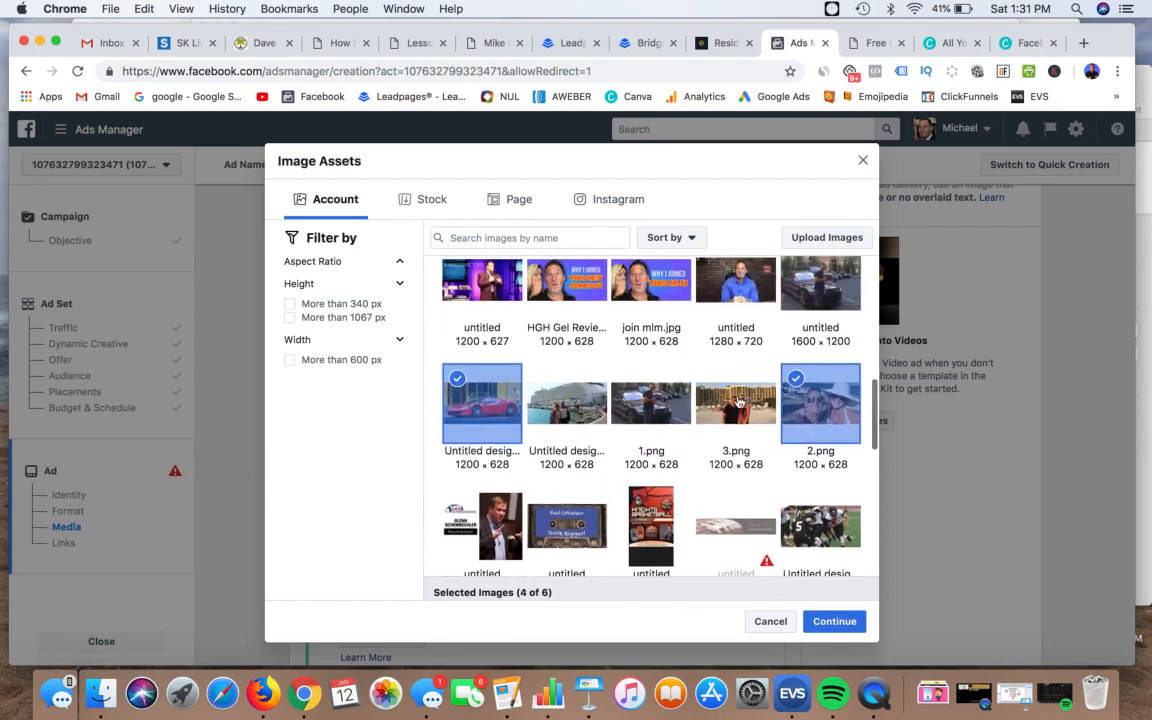
{"action": "left_click", "coordinate": [735, 403]}
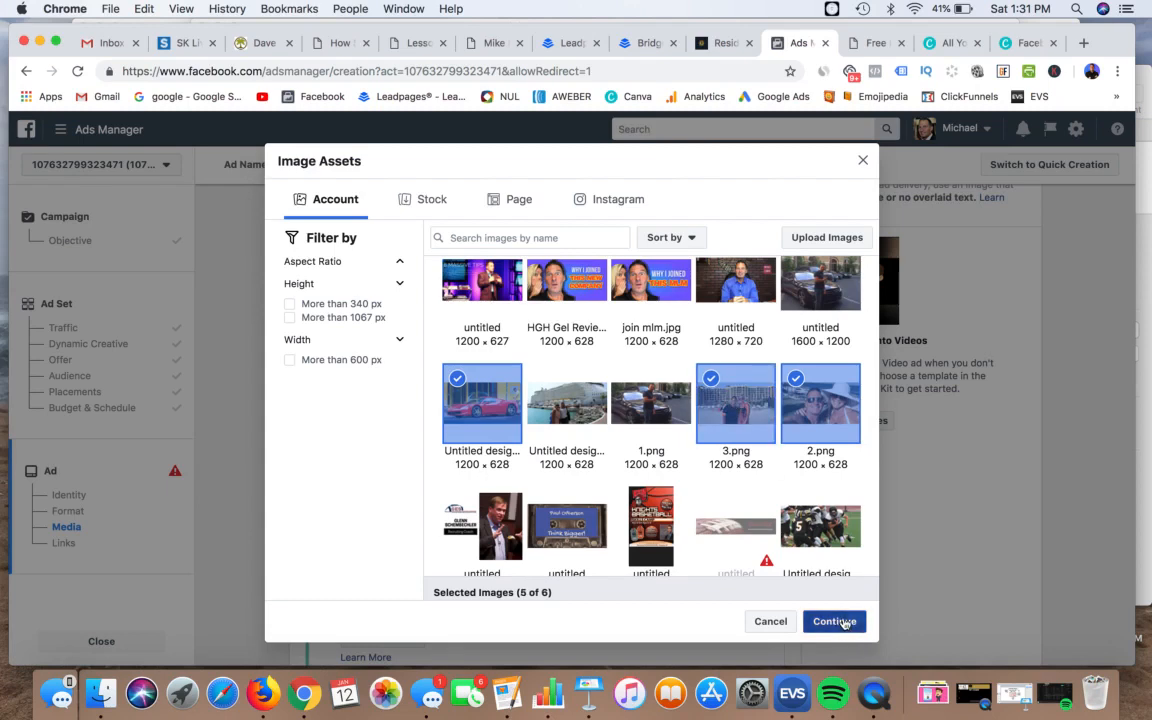
{"action": "left_click", "coordinate": [834, 621]}
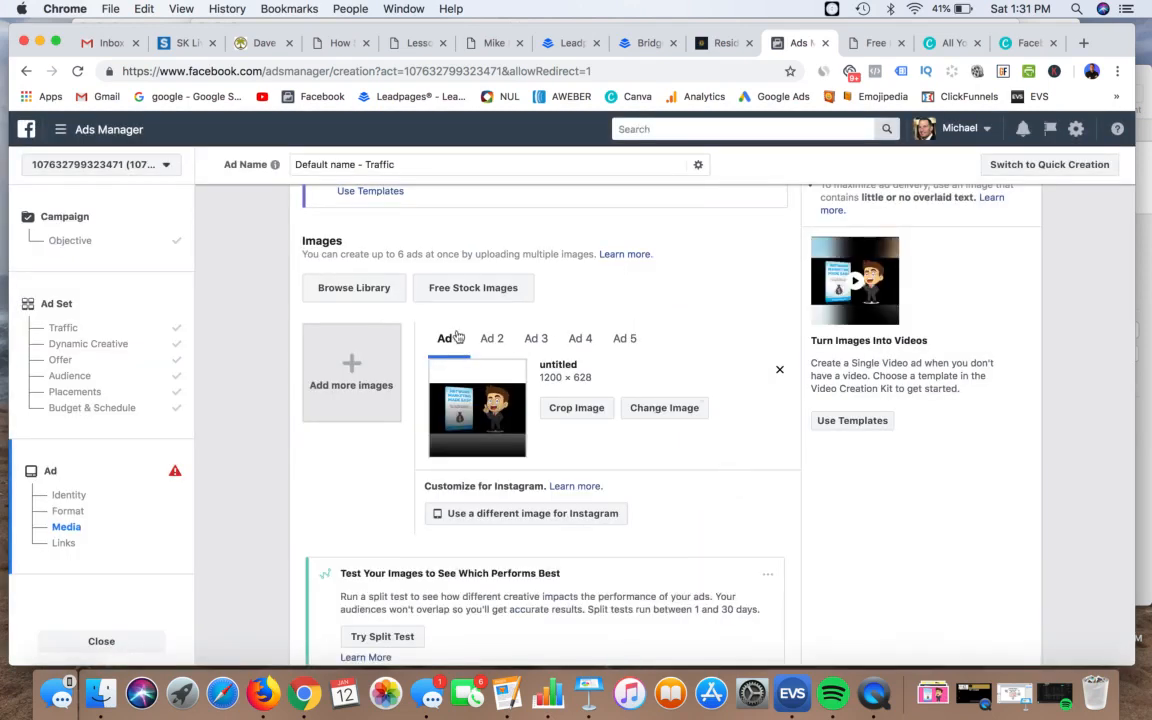
{"action": "left_click", "coordinate": [494, 340]}
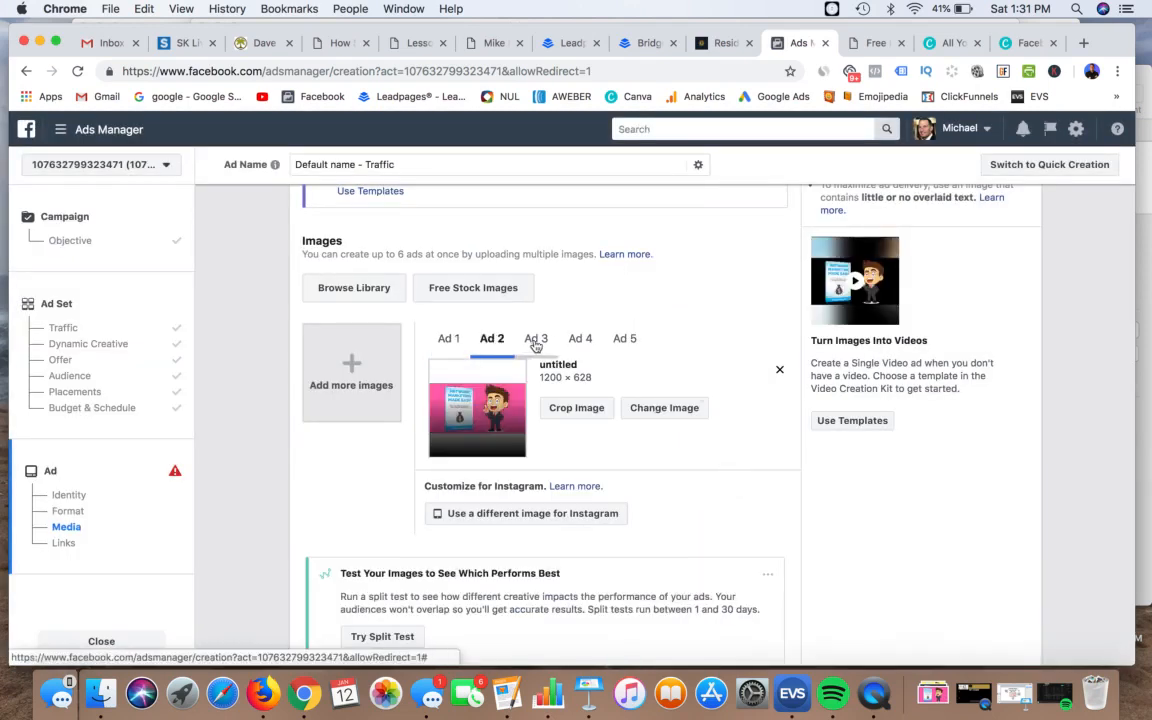
Step: Check the images assigned to Ad 3, Ad 4 and Ad 5
{"action": "left_click", "coordinate": [535, 339]}
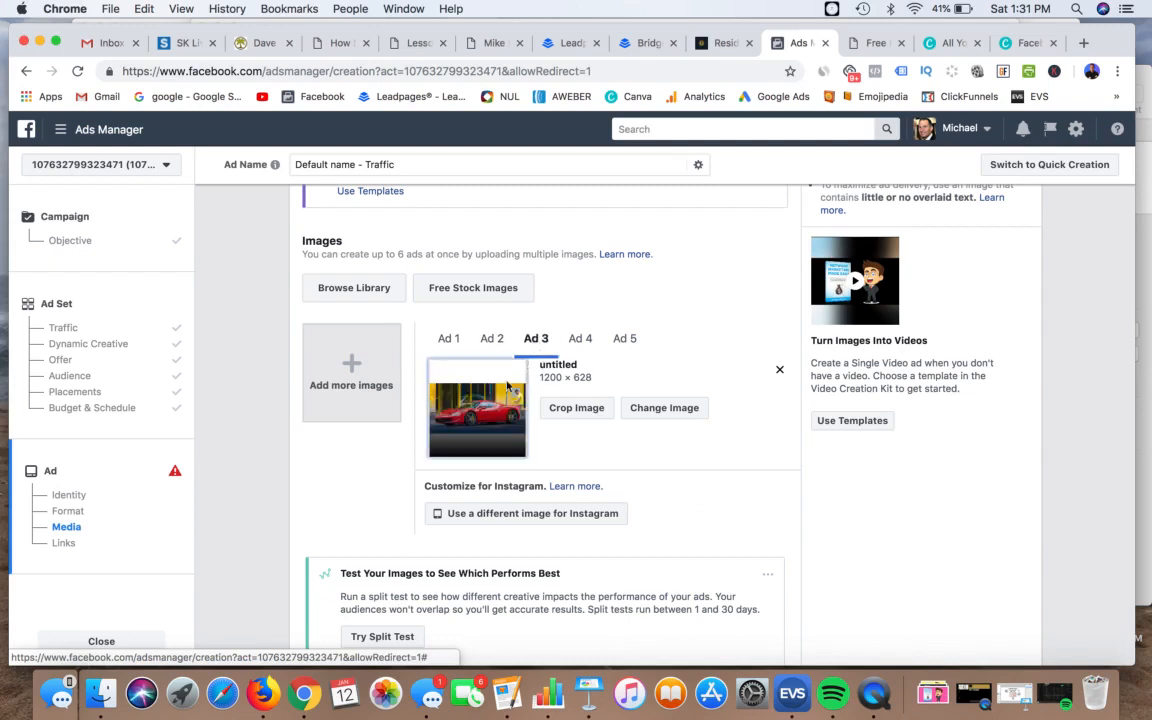
{"action": "left_click", "coordinate": [580, 340]}
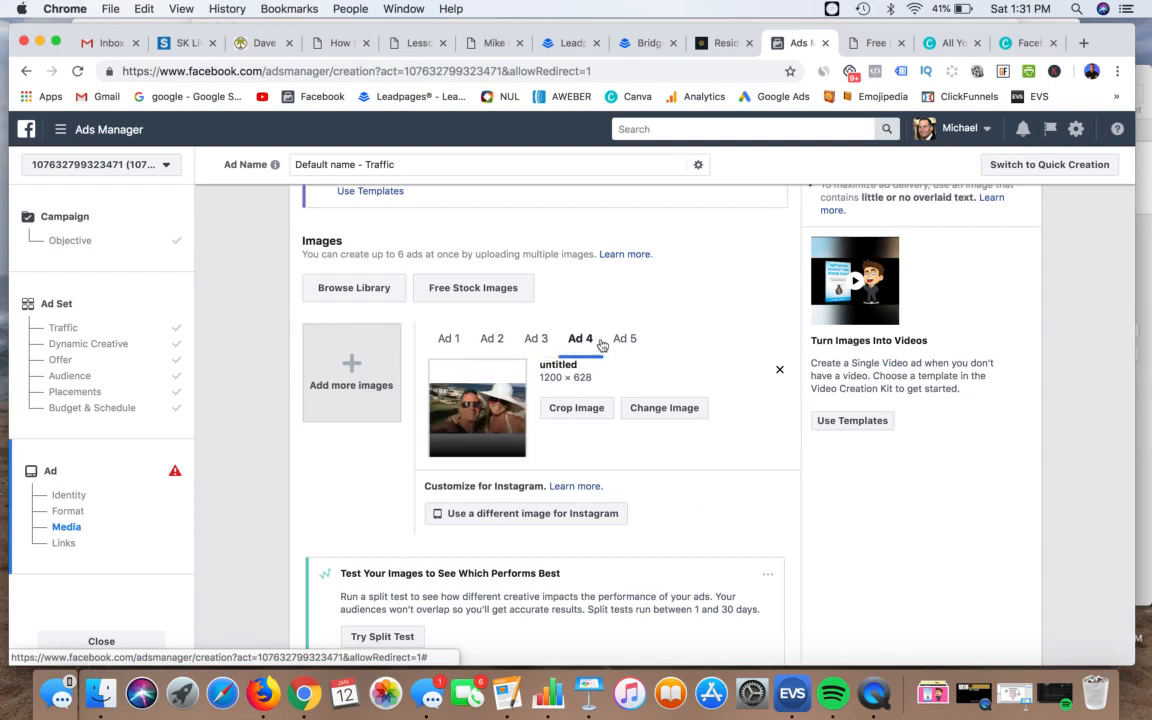
{"action": "left_click", "coordinate": [627, 339]}
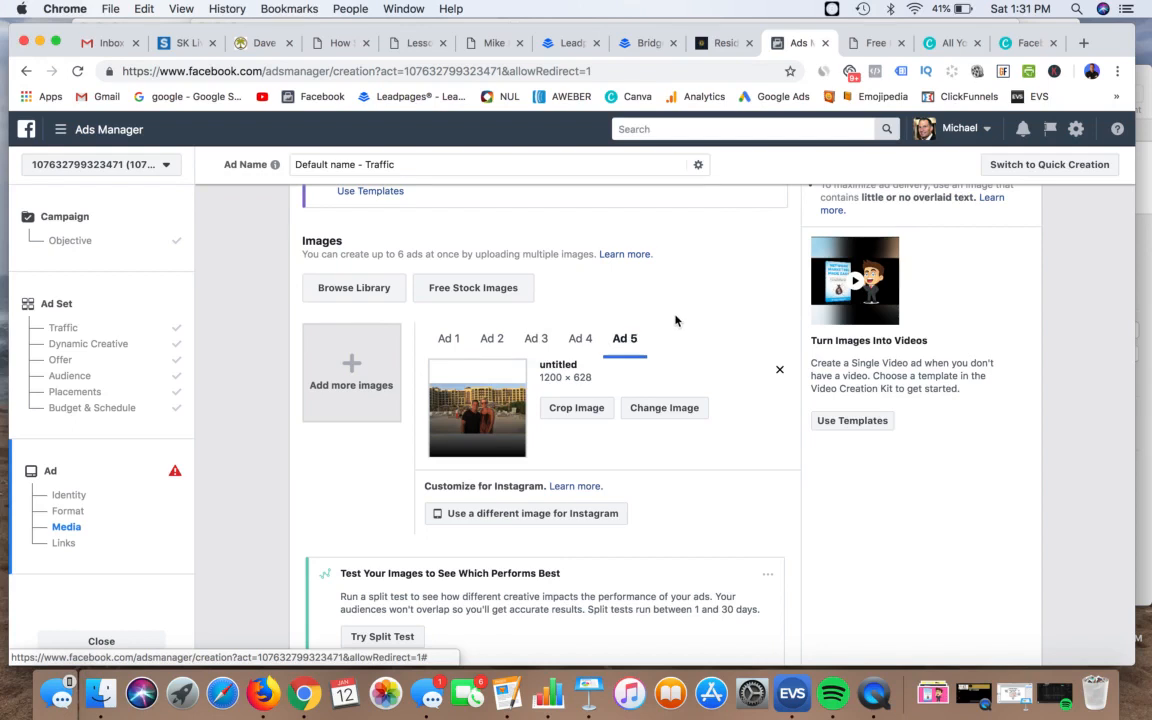
{"action": "scroll", "coordinate": [680, 322], "scroll_direction": "down", "scroll_amount": 1}
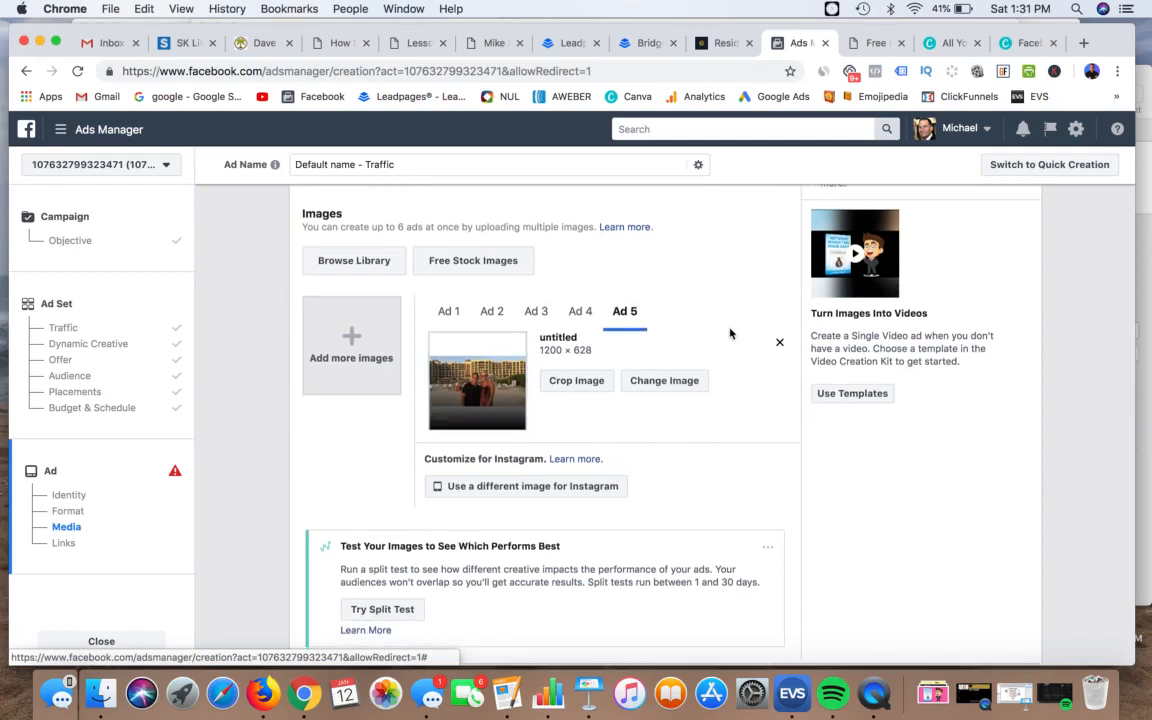
{"action": "scroll", "coordinate": [735, 315], "scroll_direction": "up", "scroll_amount": 2}
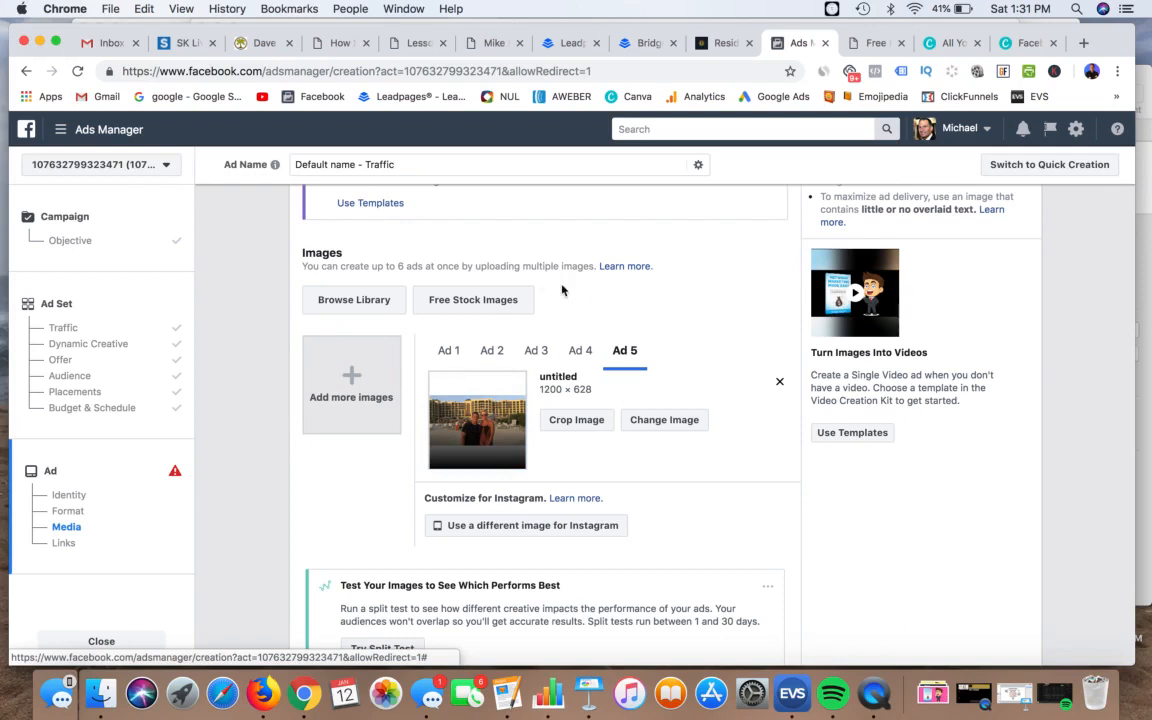
Step: Search the free stock images for "multi level marketing"
{"action": "left_click", "coordinate": [483, 305]}
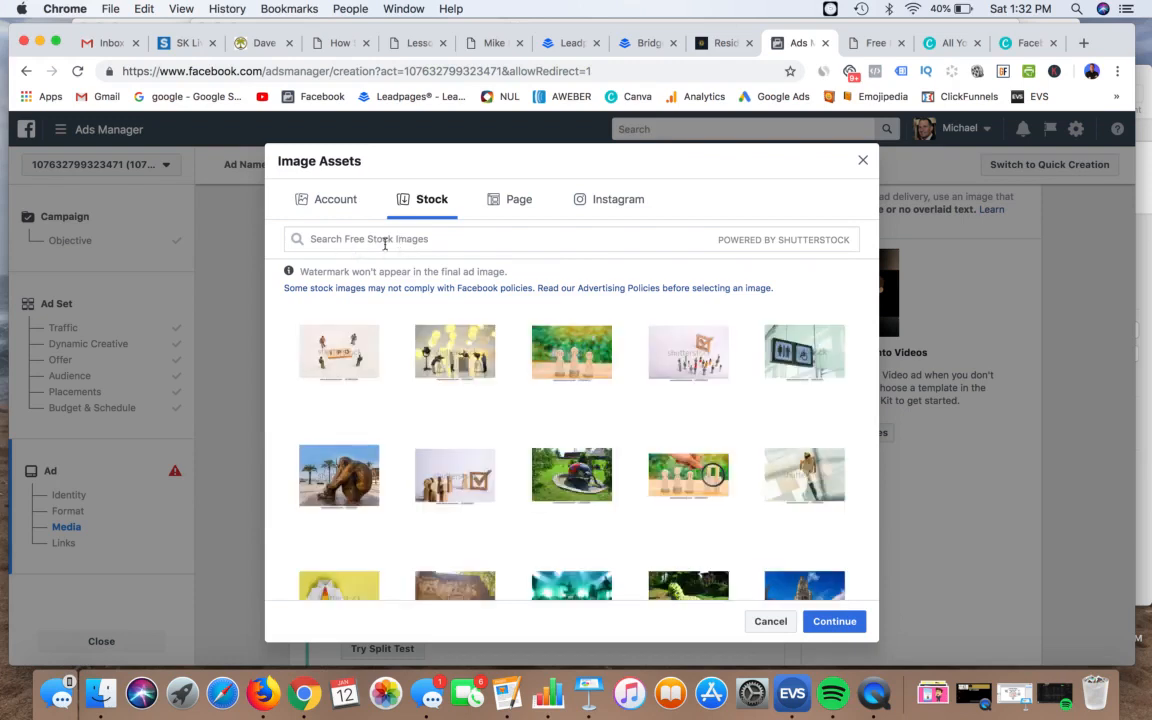
{"action": "left_click", "coordinate": [424, 239]}
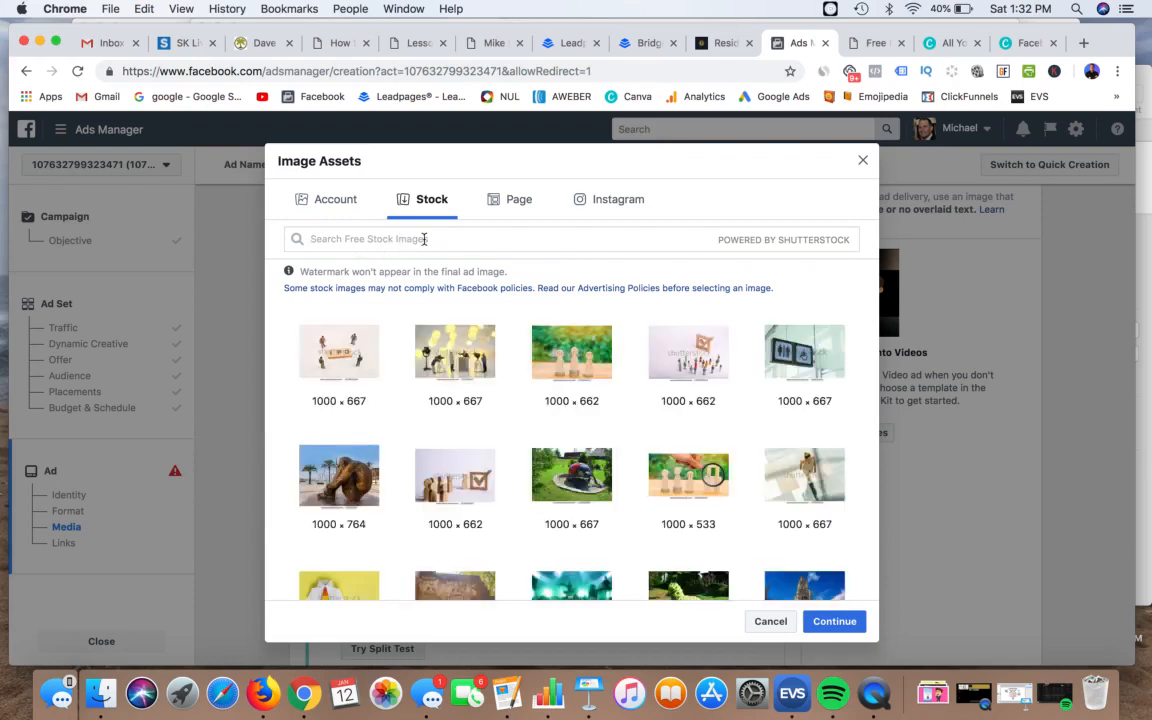
{"action": "type", "text": "multi"}
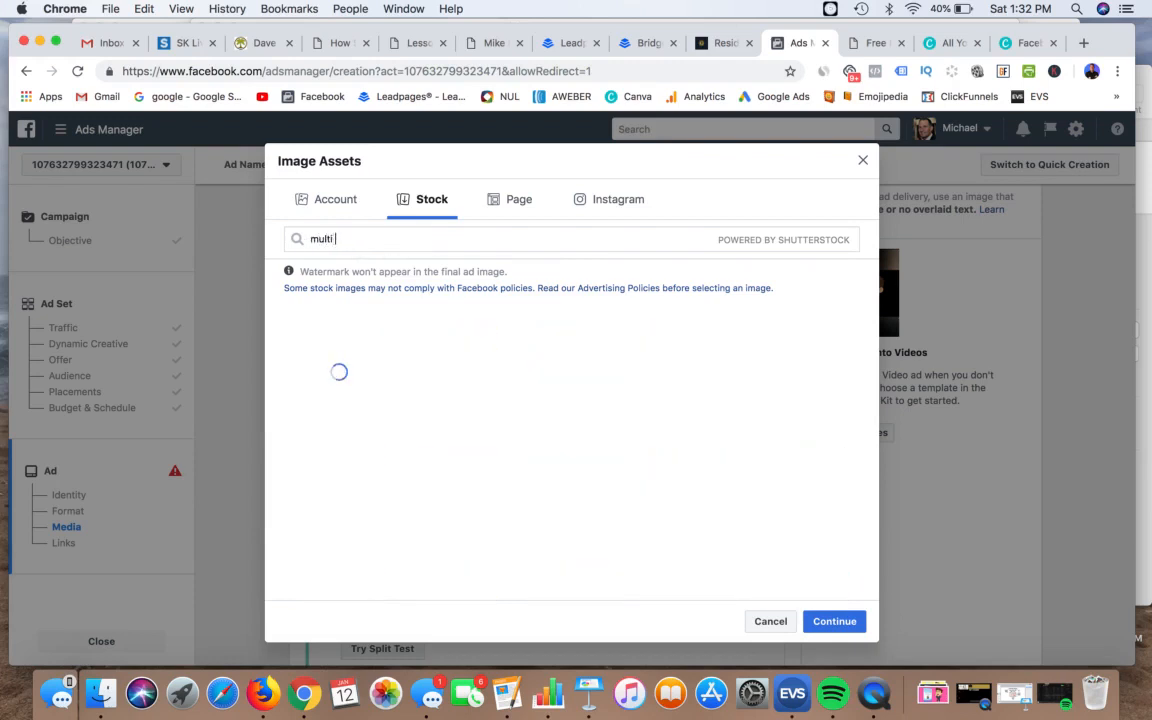
{"action": "type", "text": " level marketing"}
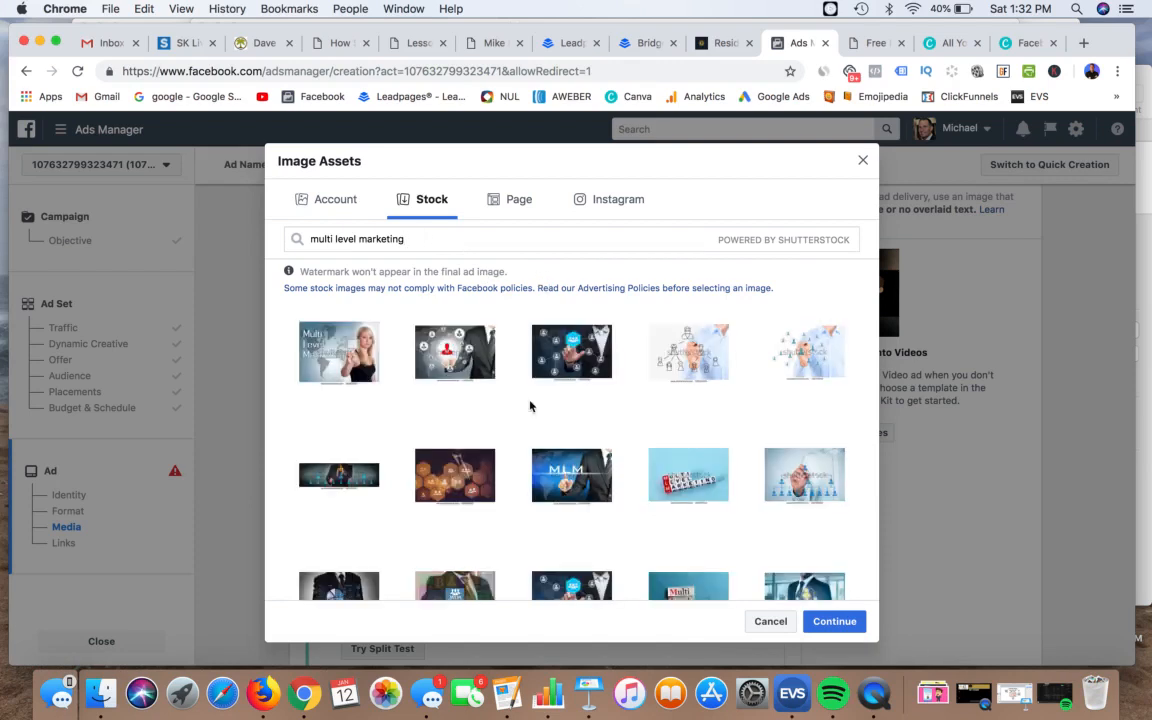
Step: Examine the multi level marketing stock images up close, including the network diagrams and the lettered paper strips
{"action": "scroll", "coordinate": [543, 391], "scroll_direction": "down", "scroll_amount": 1}
{"action": "scroll", "coordinate": [570, 386], "scroll_direction": "up", "scroll_amount": 1}
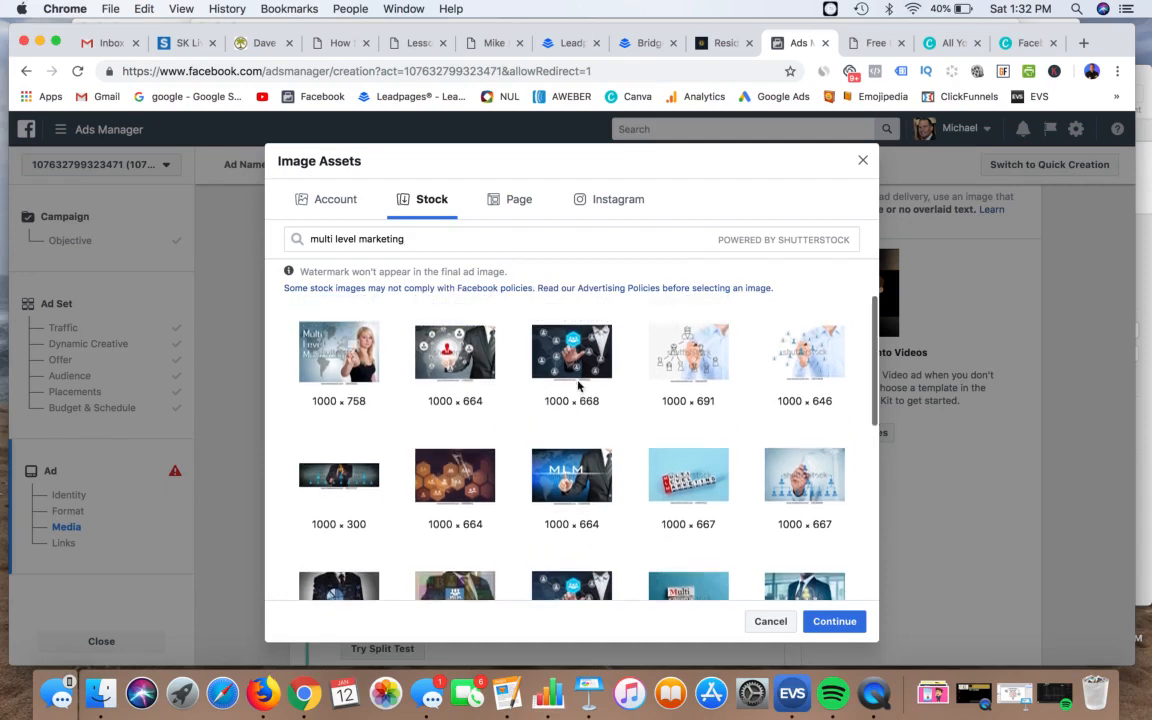
{"action": "scroll", "coordinate": [632, 318], "scroll_direction": "up", "scroll_amount": 5}
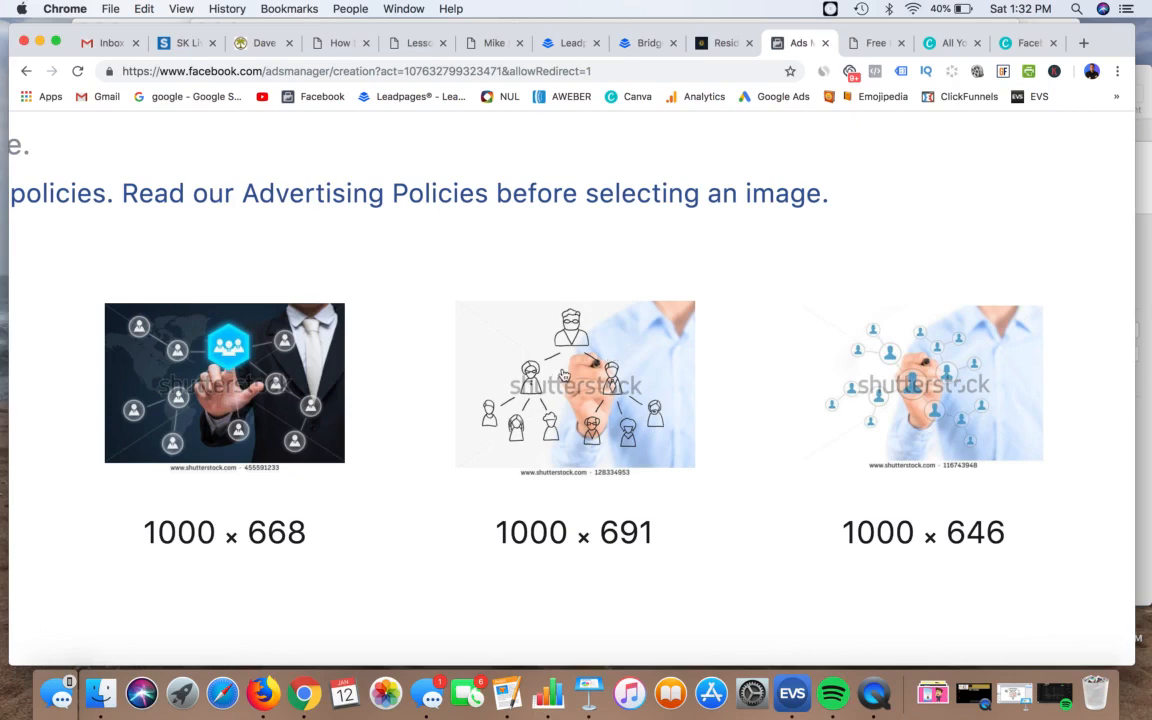
{"action": "scroll", "coordinate": [608, 353], "scroll_direction": "down", "scroll_amount": 5}
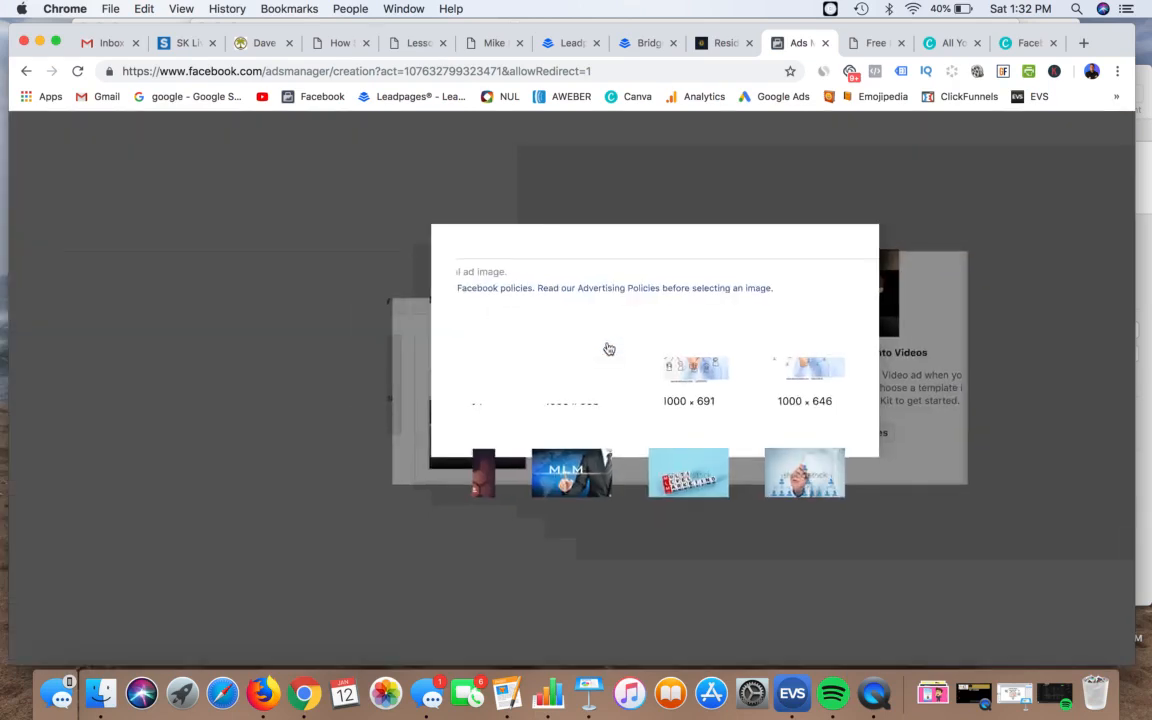
{"action": "scroll", "coordinate": [600, 360], "scroll_direction": "down", "scroll_amount": 2}
{"action": "scroll", "coordinate": [598, 374], "scroll_direction": "down", "scroll_amount": 1}
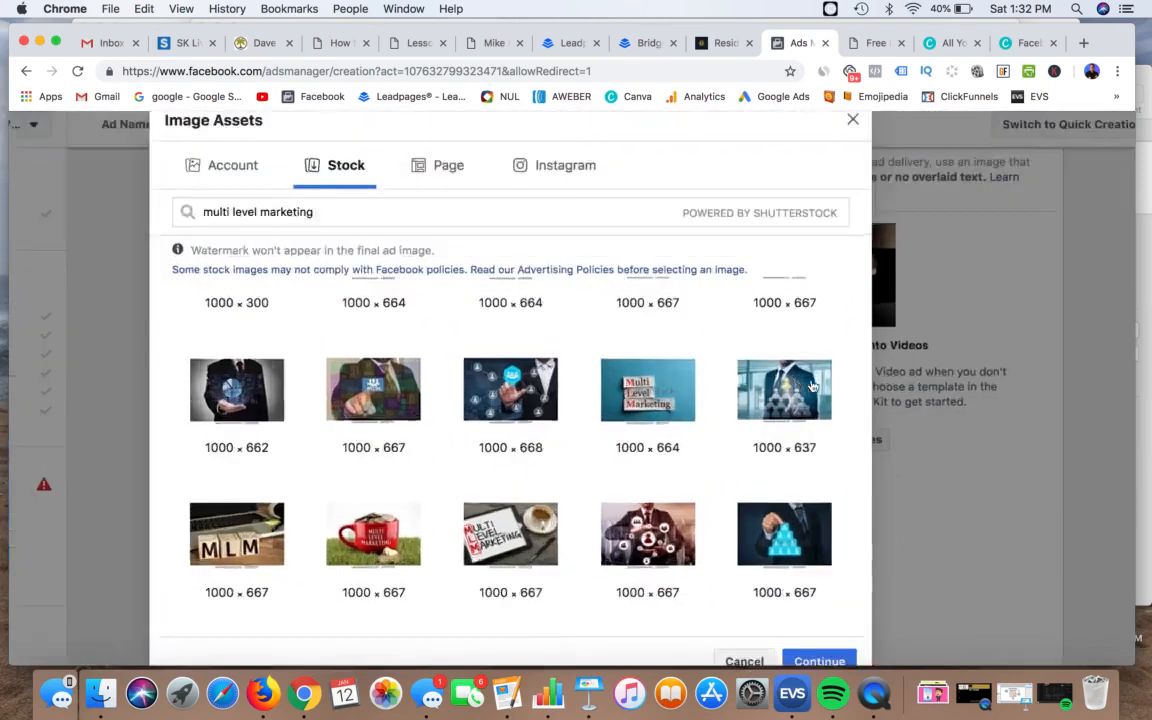
{"action": "scroll", "coordinate": [812, 387], "scroll_direction": "up", "scroll_amount": 5}
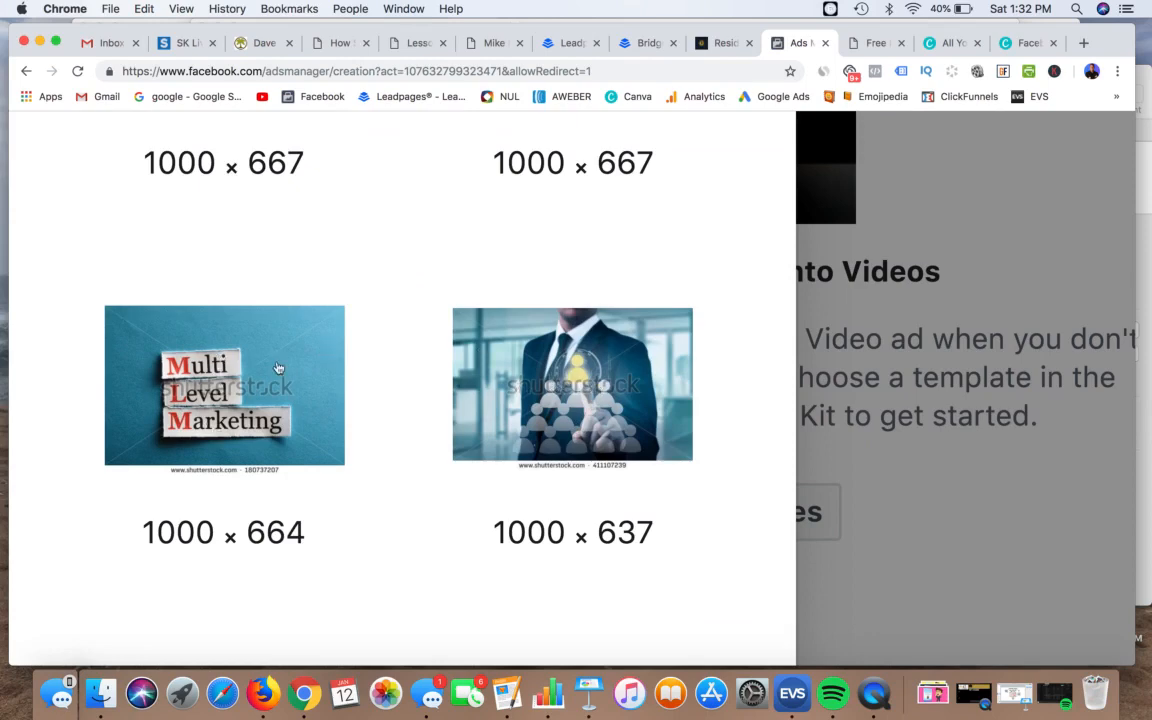
{"action": "scroll", "coordinate": [197, 420], "scroll_direction": "down", "scroll_amount": 5}
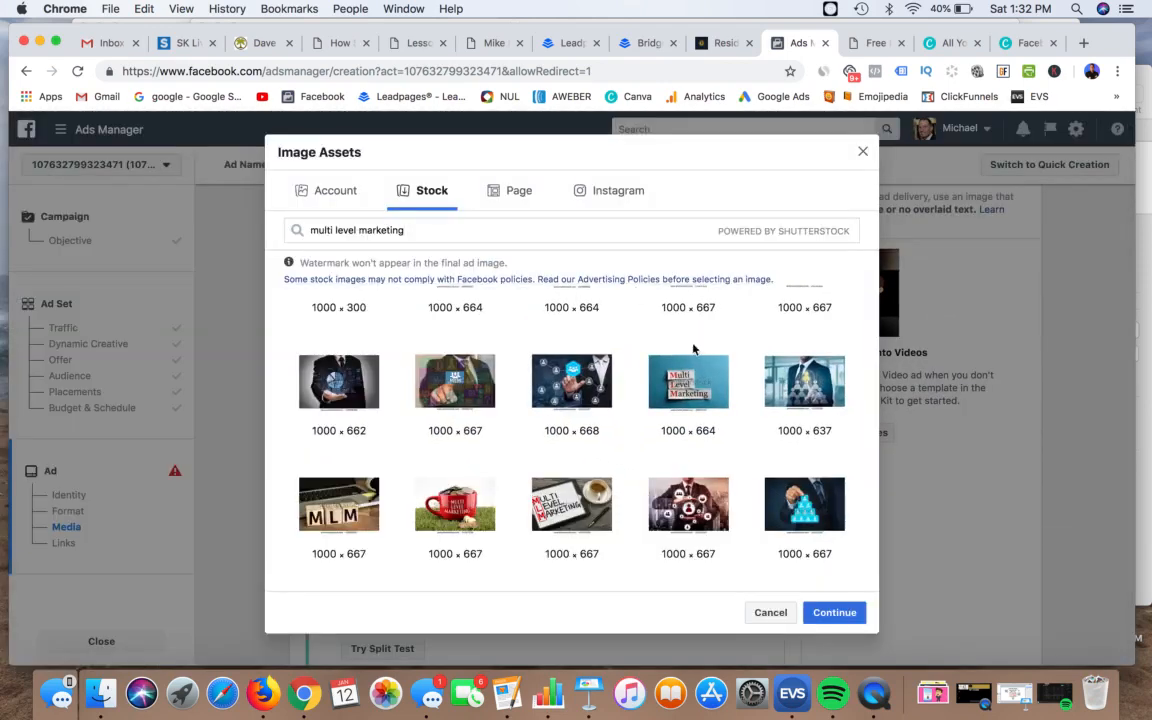
Step: Browse the Page images, add the 640 × 640 couple photo from Instagram as the sixth ad image, and check Ad 6
{"action": "left_click", "coordinate": [519, 198]}
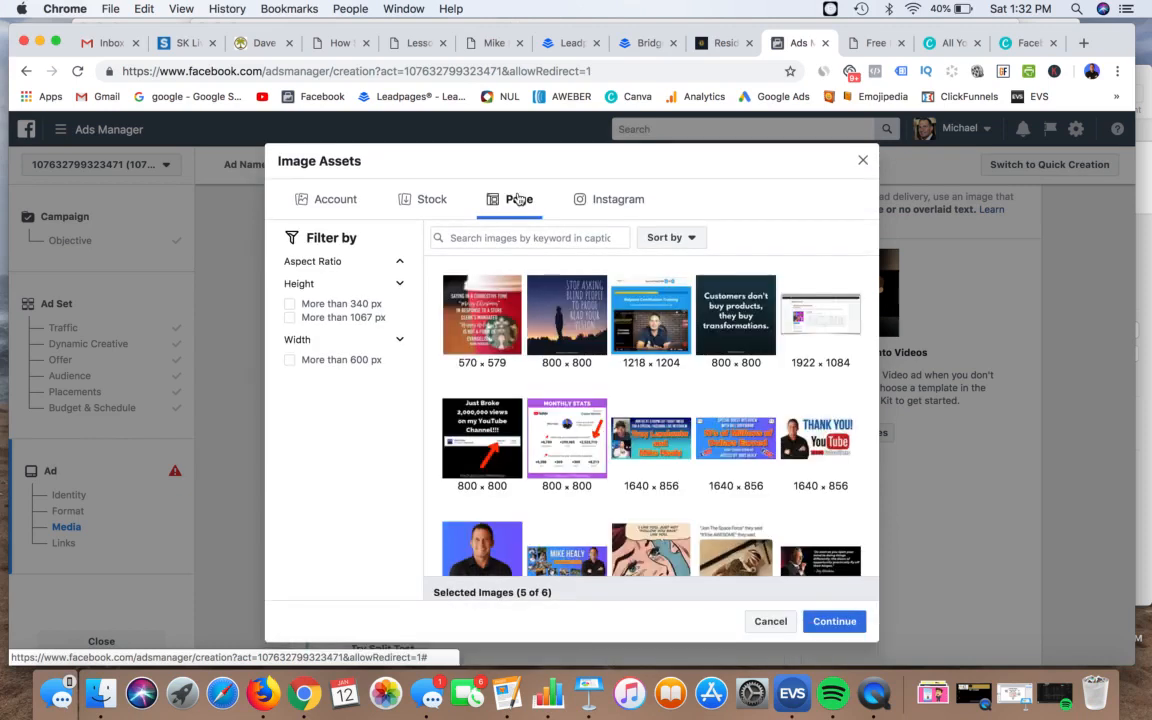
{"action": "scroll", "coordinate": [614, 357], "scroll_direction": "down", "scroll_amount": 10}
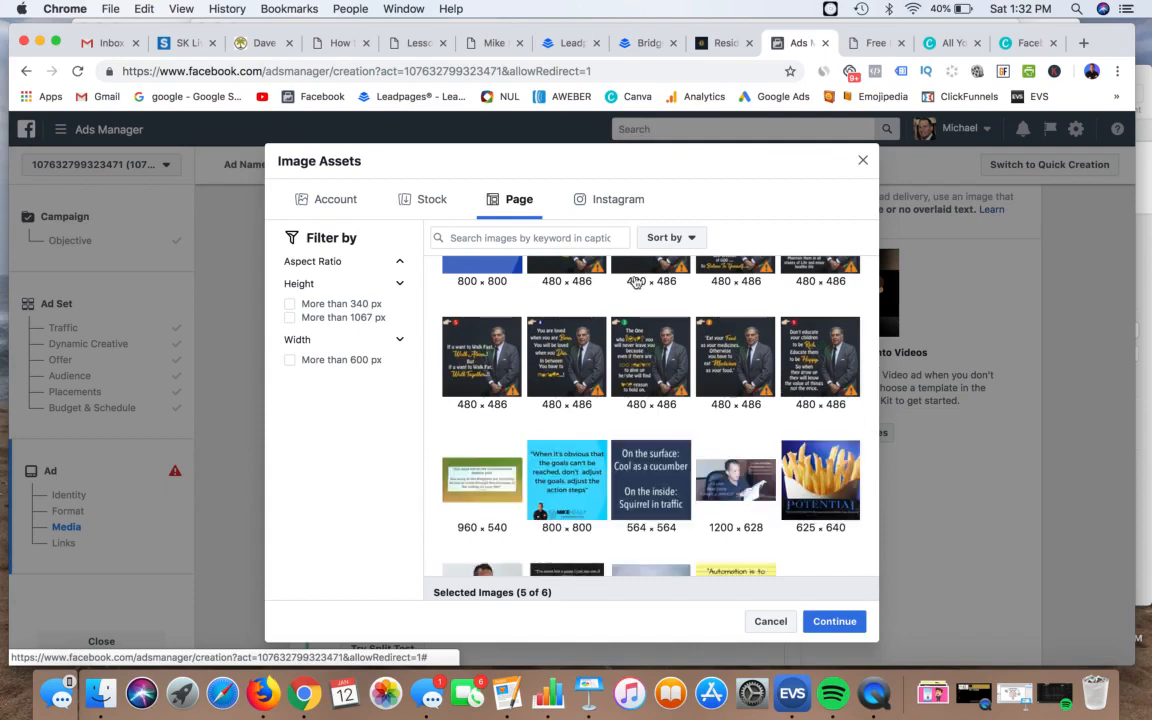
{"action": "left_click", "coordinate": [609, 201]}
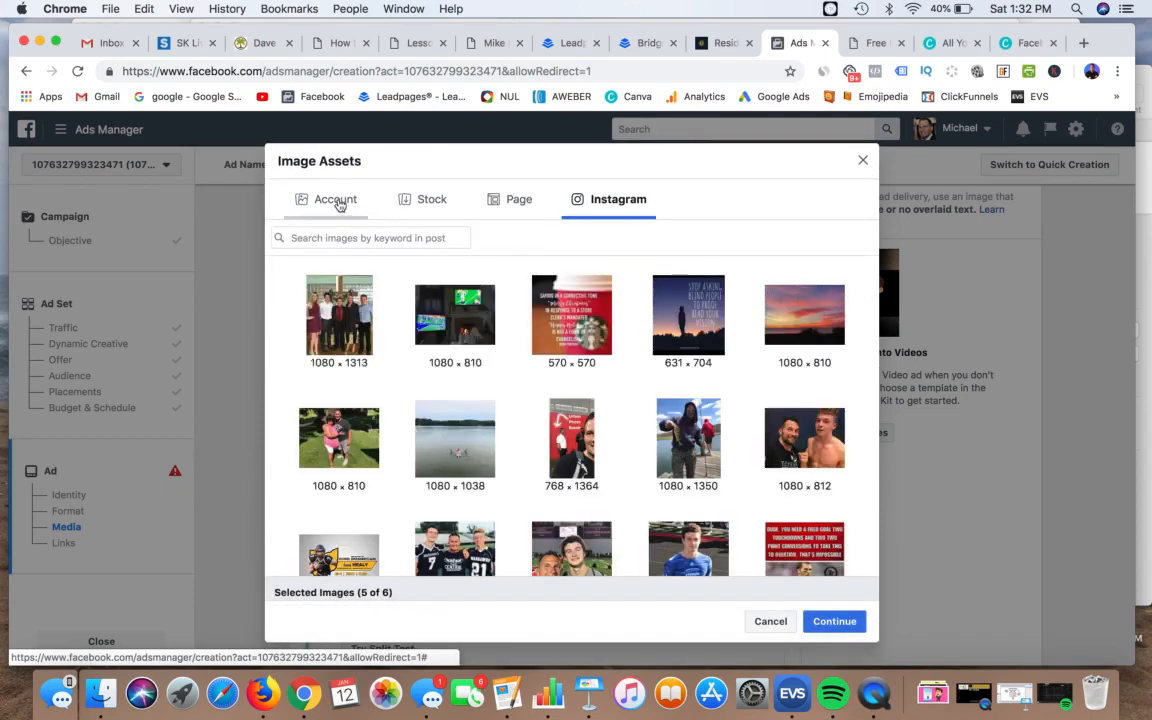
{"action": "scroll", "coordinate": [535, 399], "scroll_direction": "down", "scroll_amount": 7}
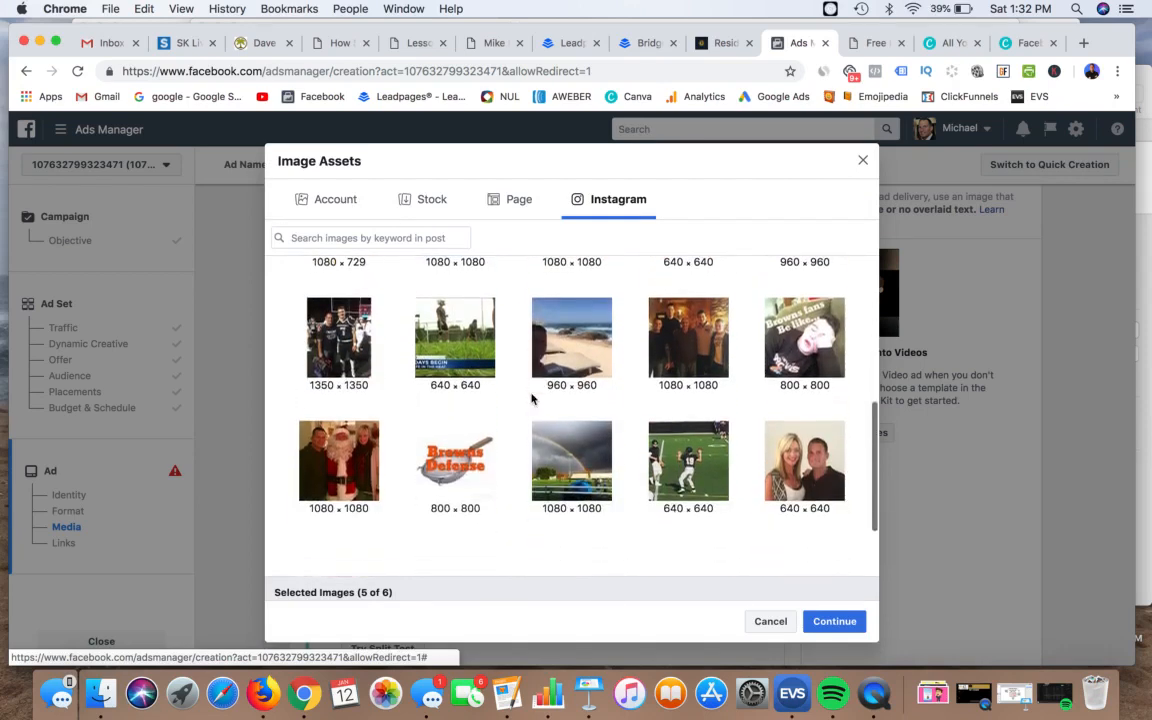
{"action": "left_click", "coordinate": [806, 465]}
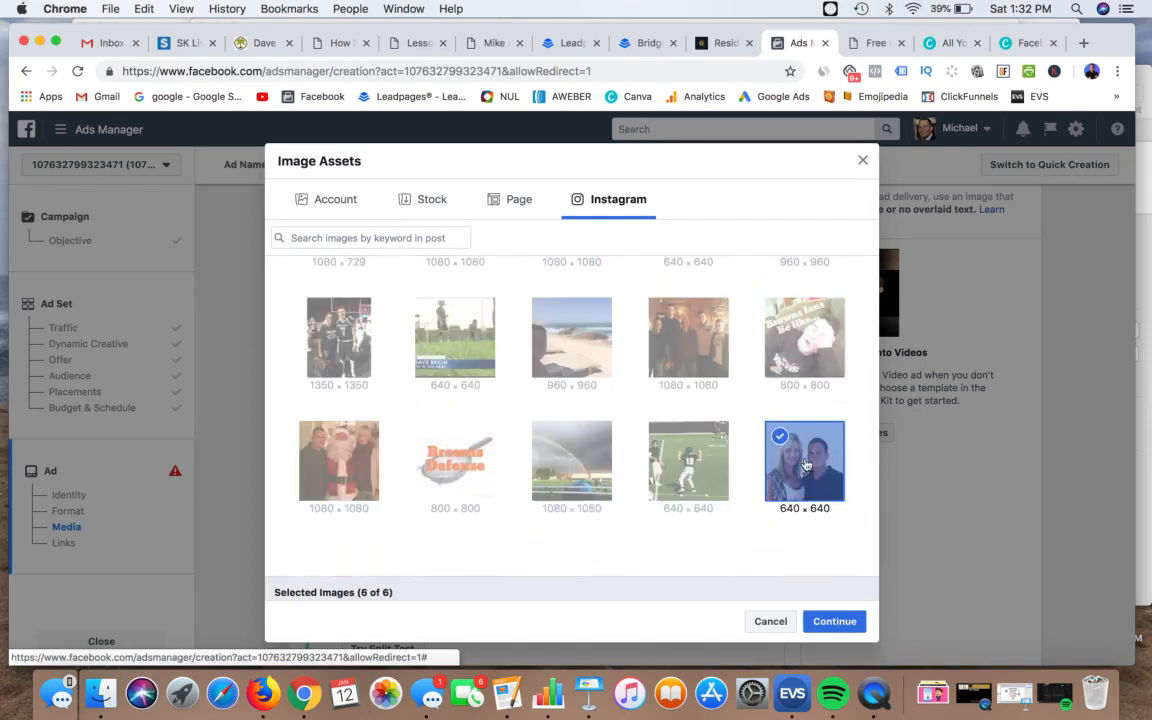
{"action": "left_click", "coordinate": [833, 621]}
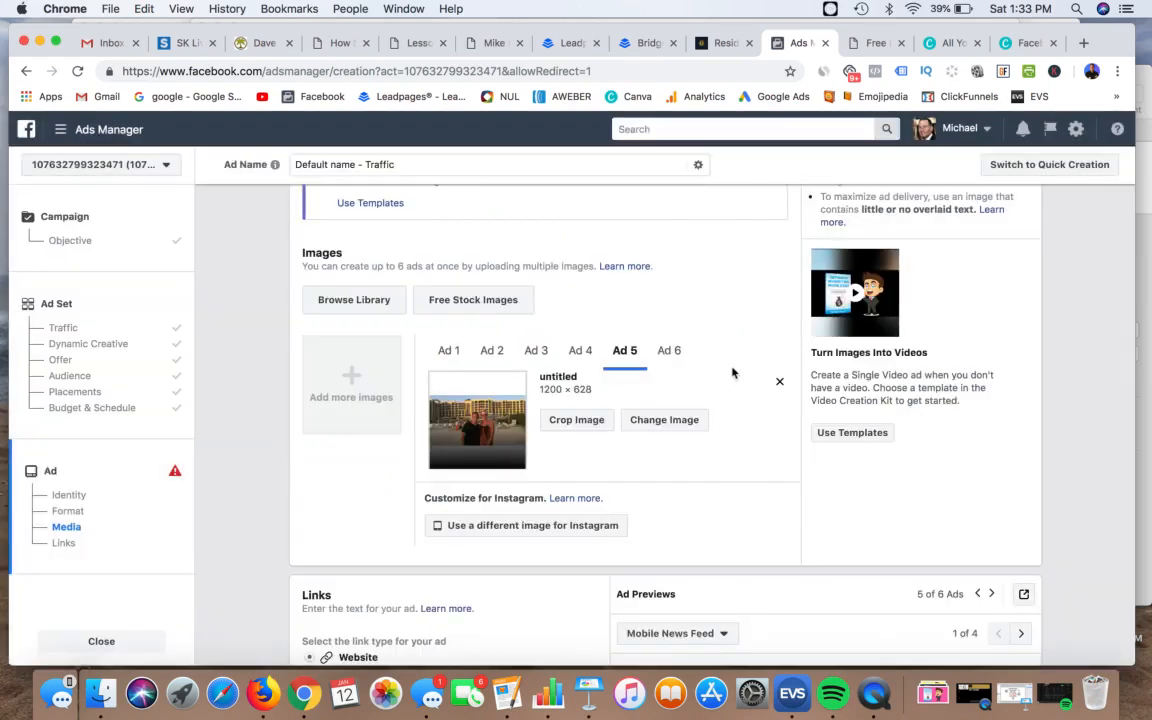
{"action": "left_click", "coordinate": [669, 351]}
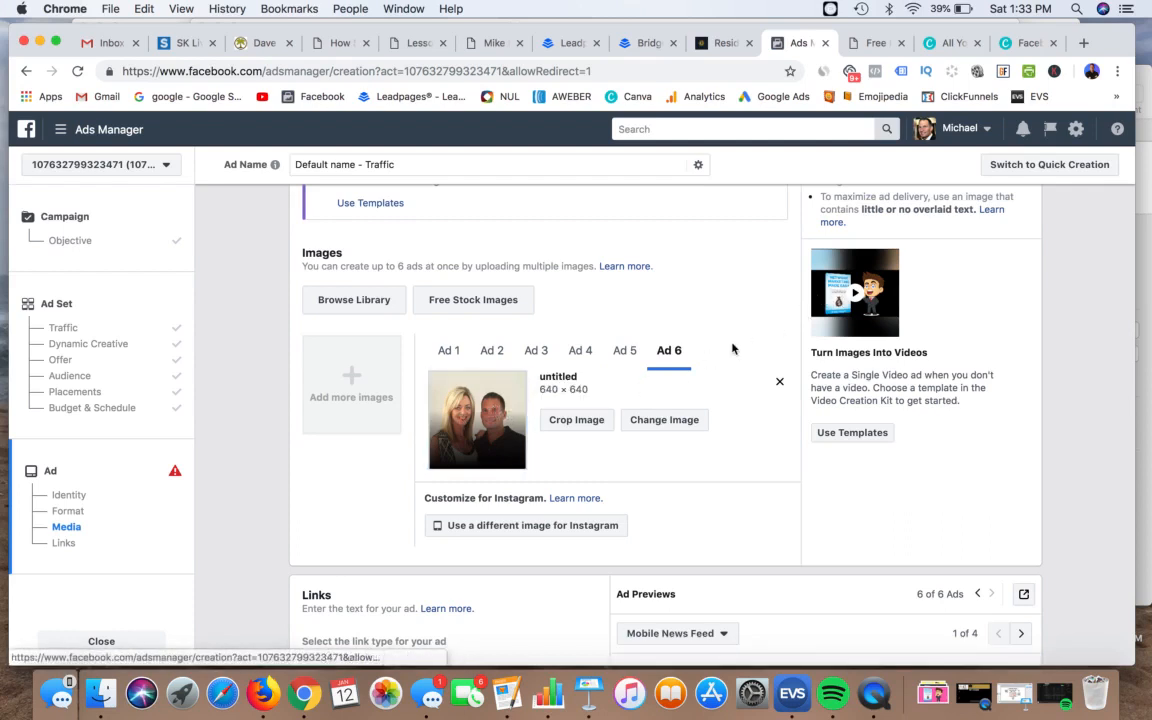
Step: Review the media and format sections, and change the ad format to Single Video
{"action": "scroll", "coordinate": [732, 348], "scroll_direction": "up", "scroll_amount": 2}
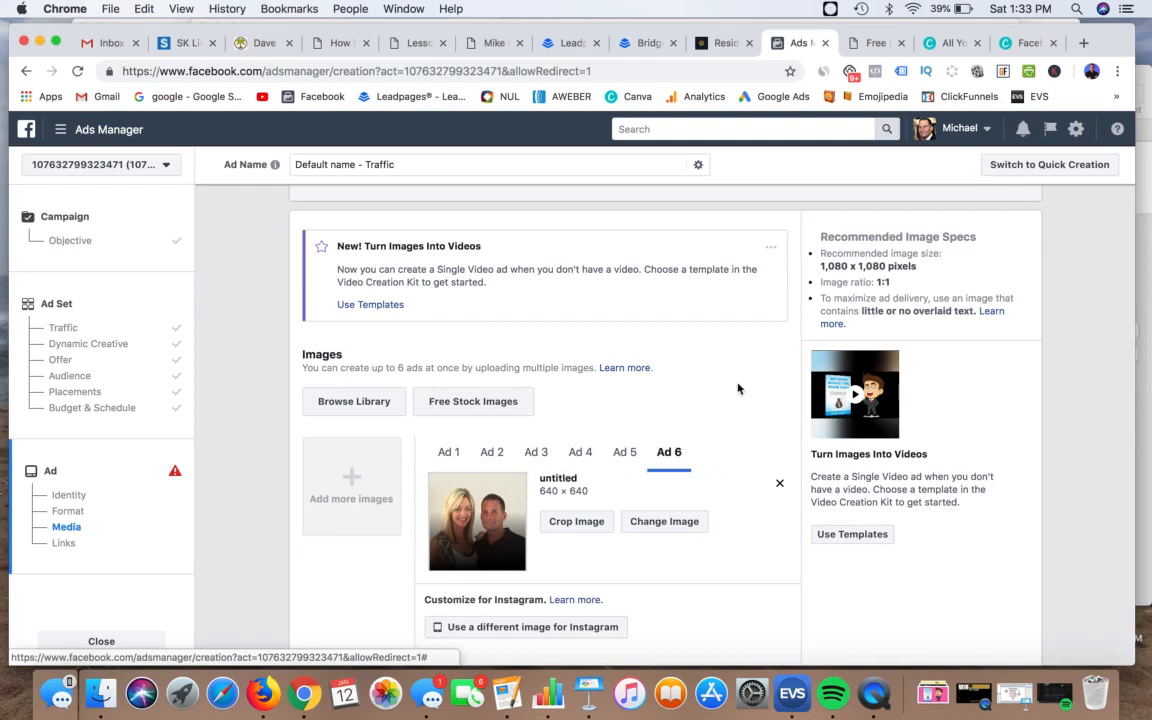
{"action": "scroll", "coordinate": [738, 388], "scroll_direction": "up", "scroll_amount": 5}
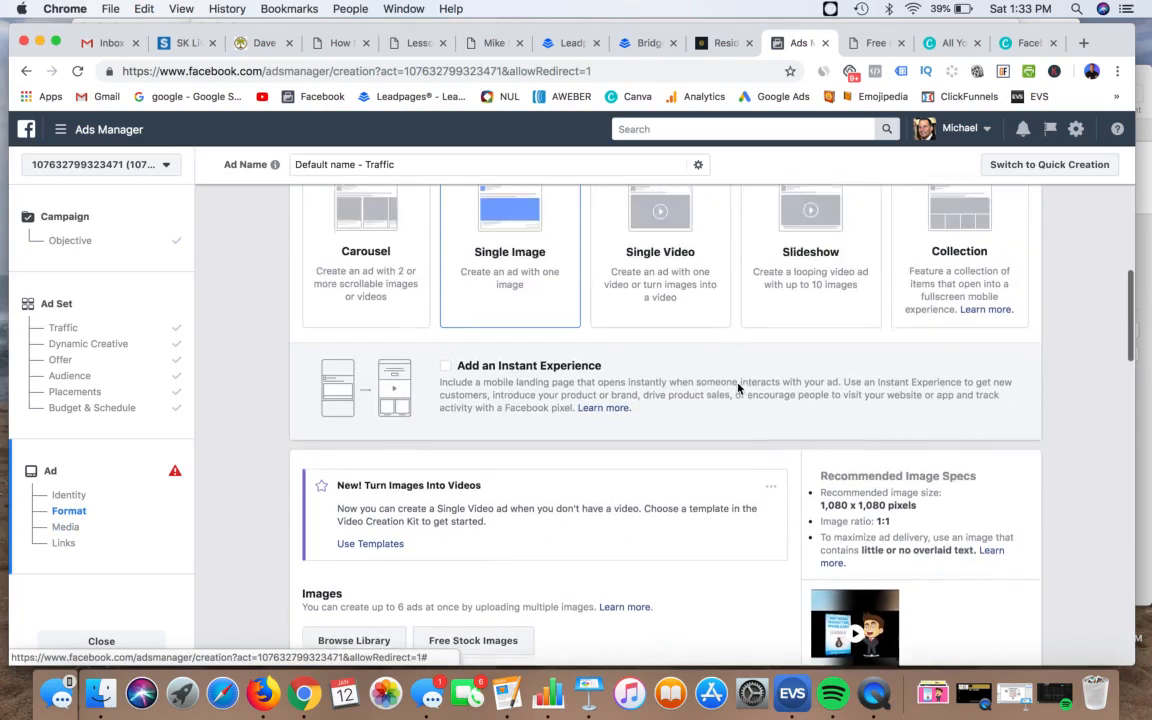
{"action": "scroll", "coordinate": [738, 388], "scroll_direction": "down", "scroll_amount": 5}
{"action": "scroll", "coordinate": [735, 309], "scroll_direction": "down", "scroll_amount": 4}
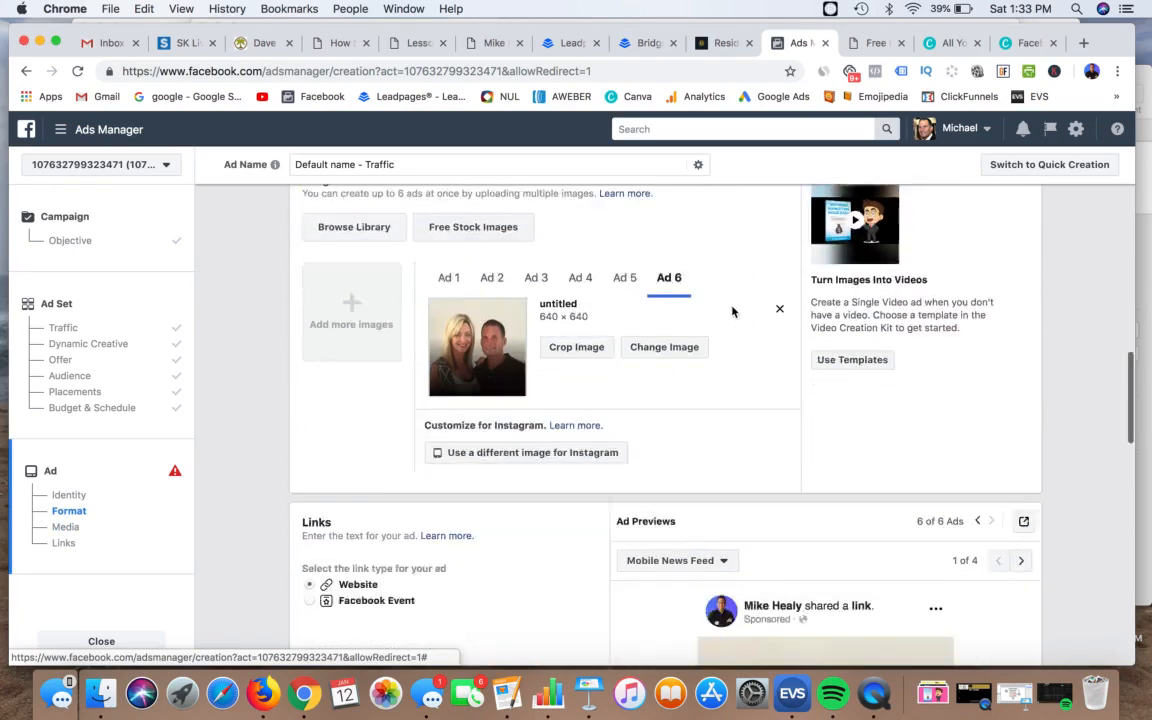
{"action": "scroll", "coordinate": [731, 312], "scroll_direction": "up", "scroll_amount": 10}
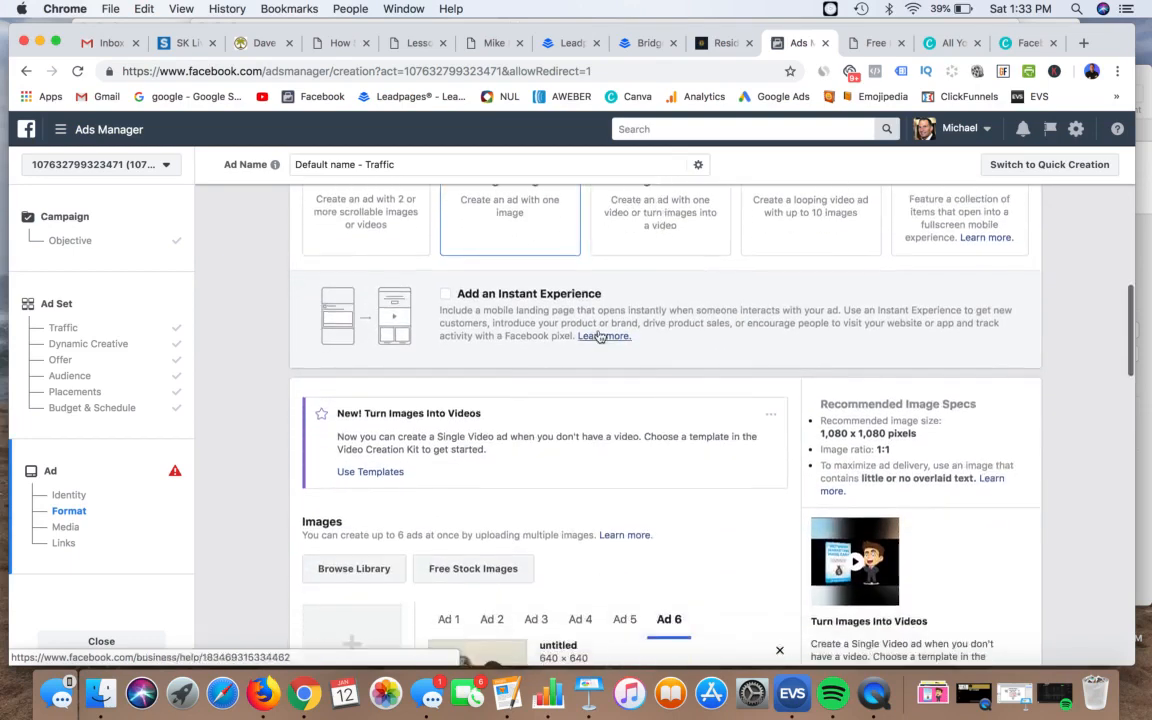
{"action": "scroll", "coordinate": [599, 334], "scroll_direction": "up", "scroll_amount": 5}
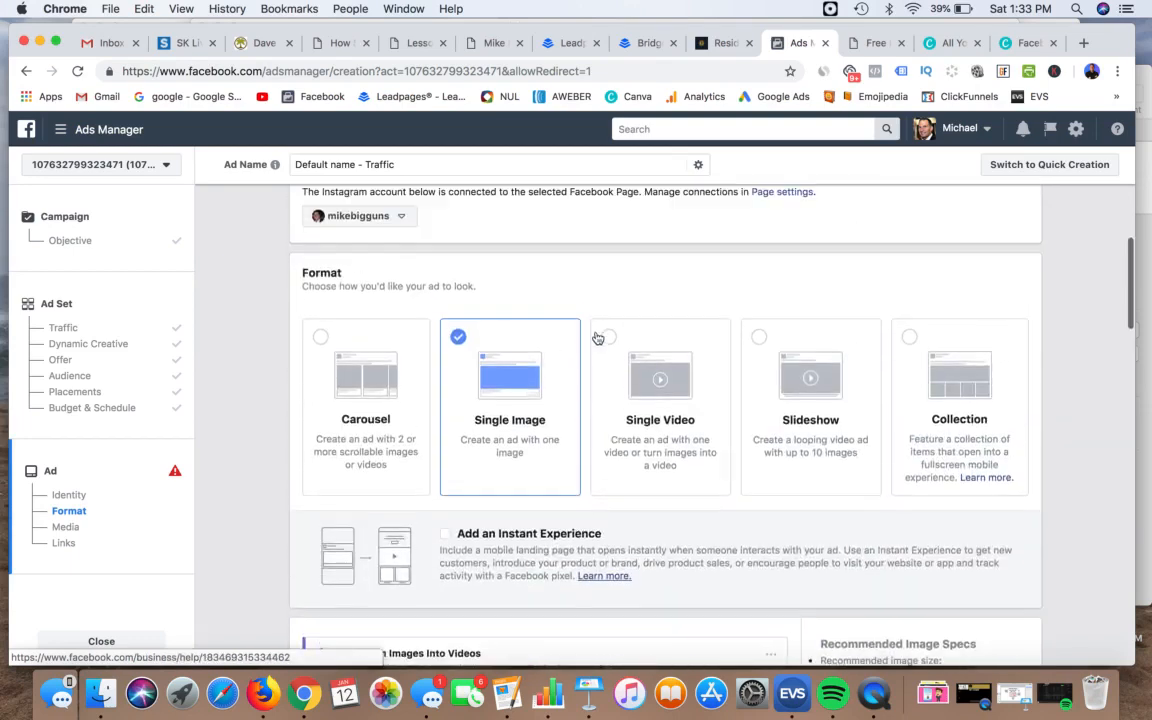
{"action": "left_click", "coordinate": [658, 381]}
Step: Add the 1280 × 720 video starting "This Software Can" from the account's video library and play it in the Mobile News Feed preview
{"action": "scroll", "coordinate": [639, 301], "scroll_direction": "down", "scroll_amount": 3}
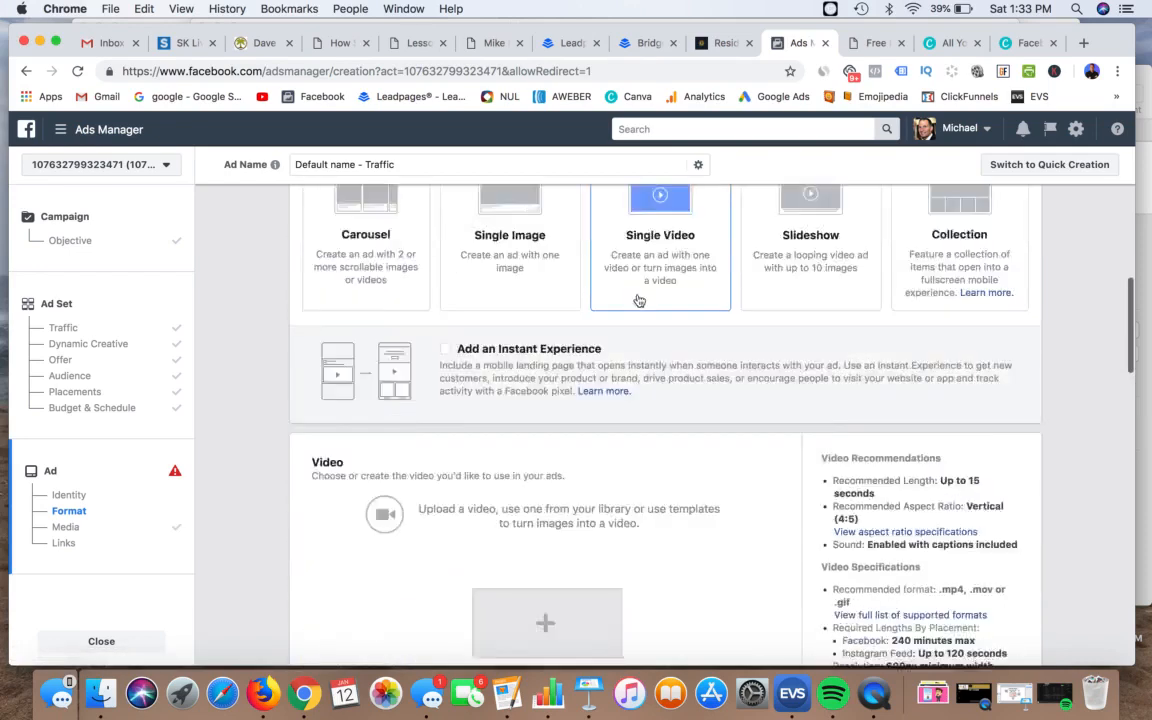
{"action": "scroll", "coordinate": [650, 298], "scroll_direction": "down", "scroll_amount": 4}
{"action": "scroll", "coordinate": [694, 303], "scroll_direction": "down", "scroll_amount": 1}
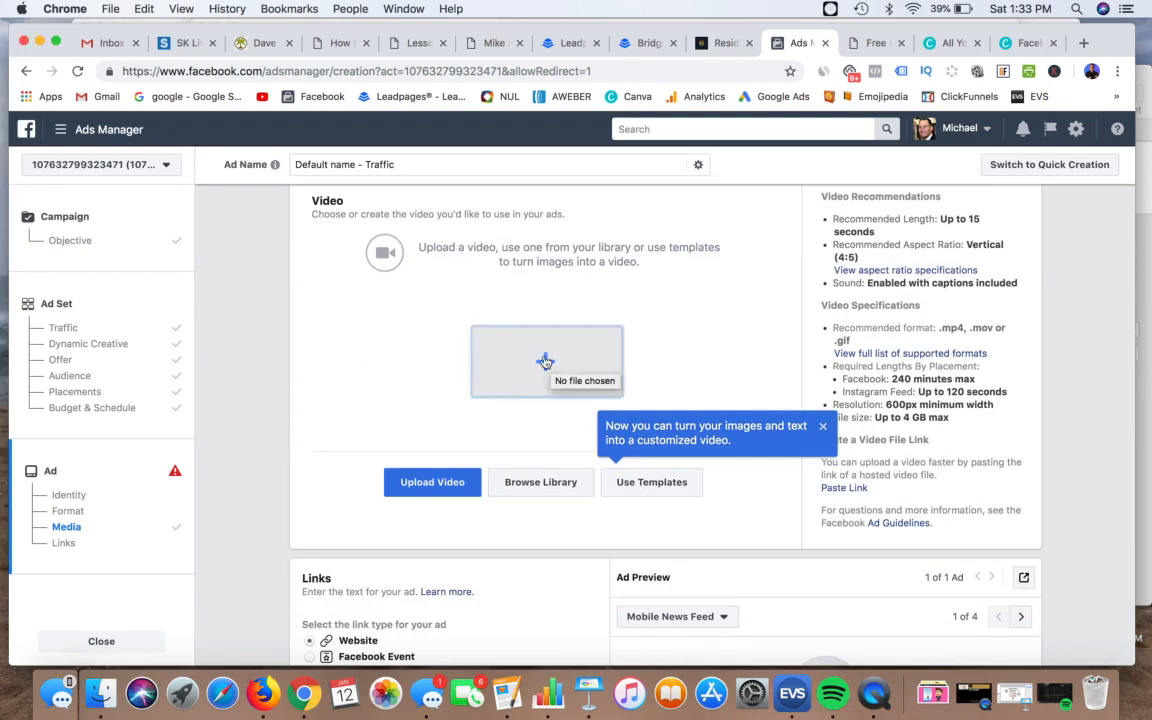
{"action": "scroll", "coordinate": [427, 342], "scroll_direction": "up", "scroll_amount": 1}
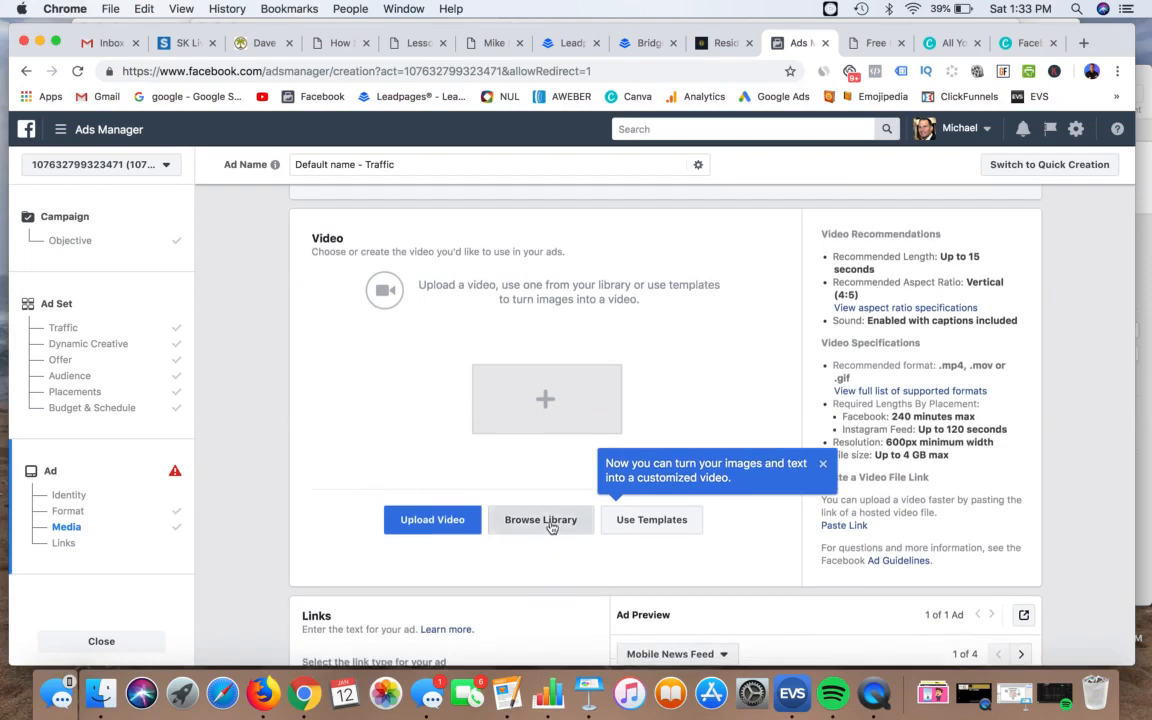
{"action": "left_click", "coordinate": [540, 519]}
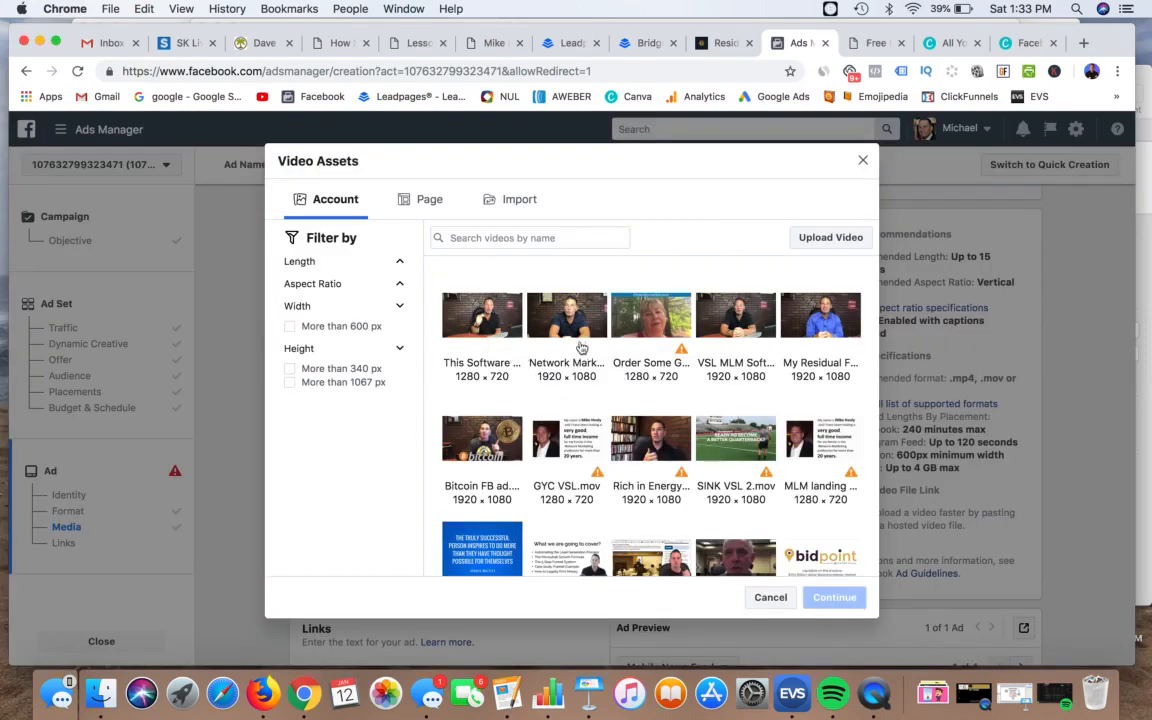
{"action": "left_click", "coordinate": [489, 320]}
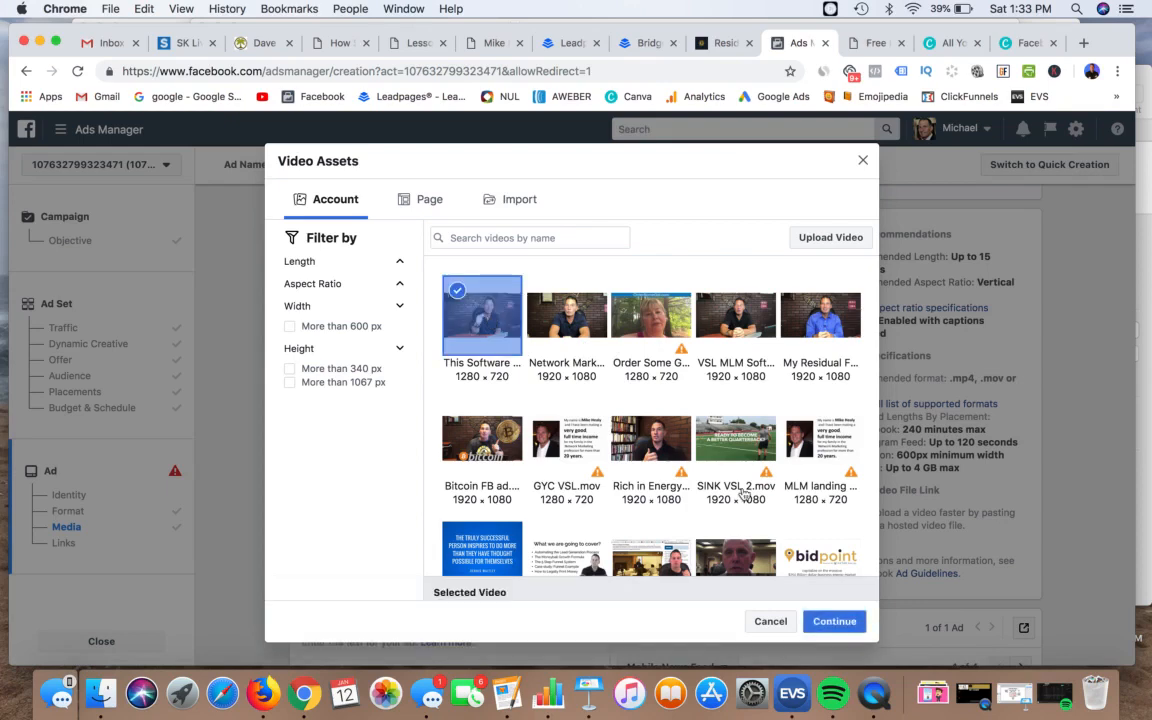
{"action": "left_click", "coordinate": [834, 622]}
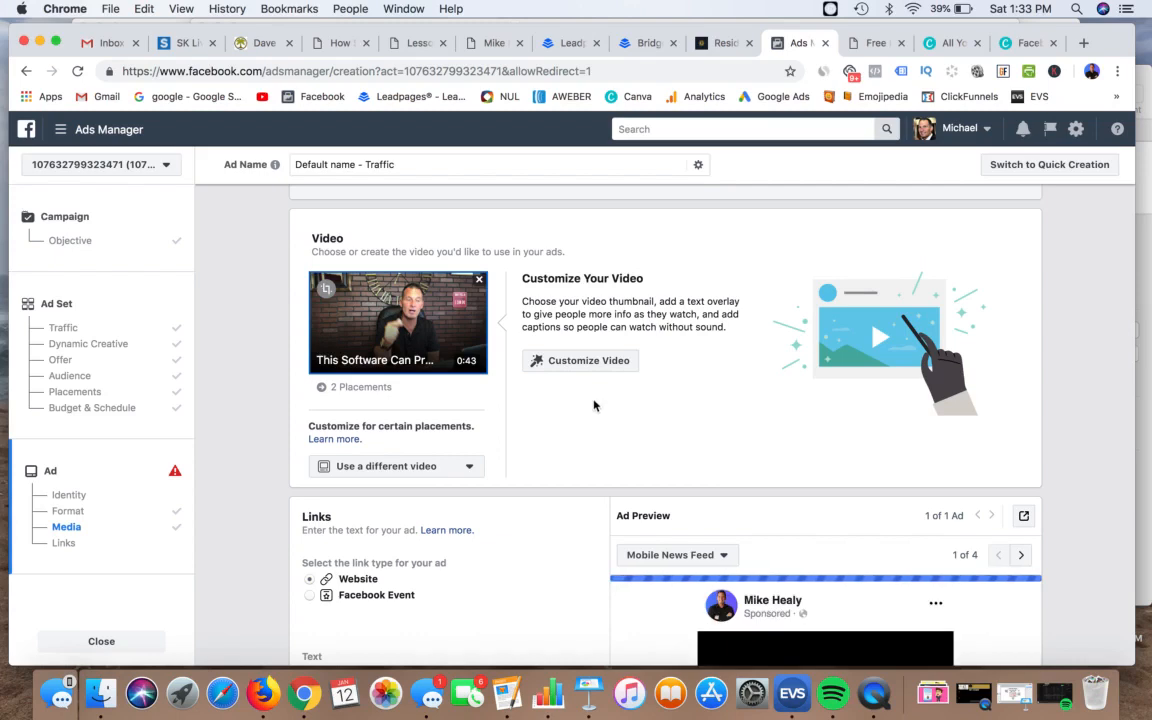
{"action": "scroll", "coordinate": [593, 410], "scroll_direction": "down", "scroll_amount": 5}
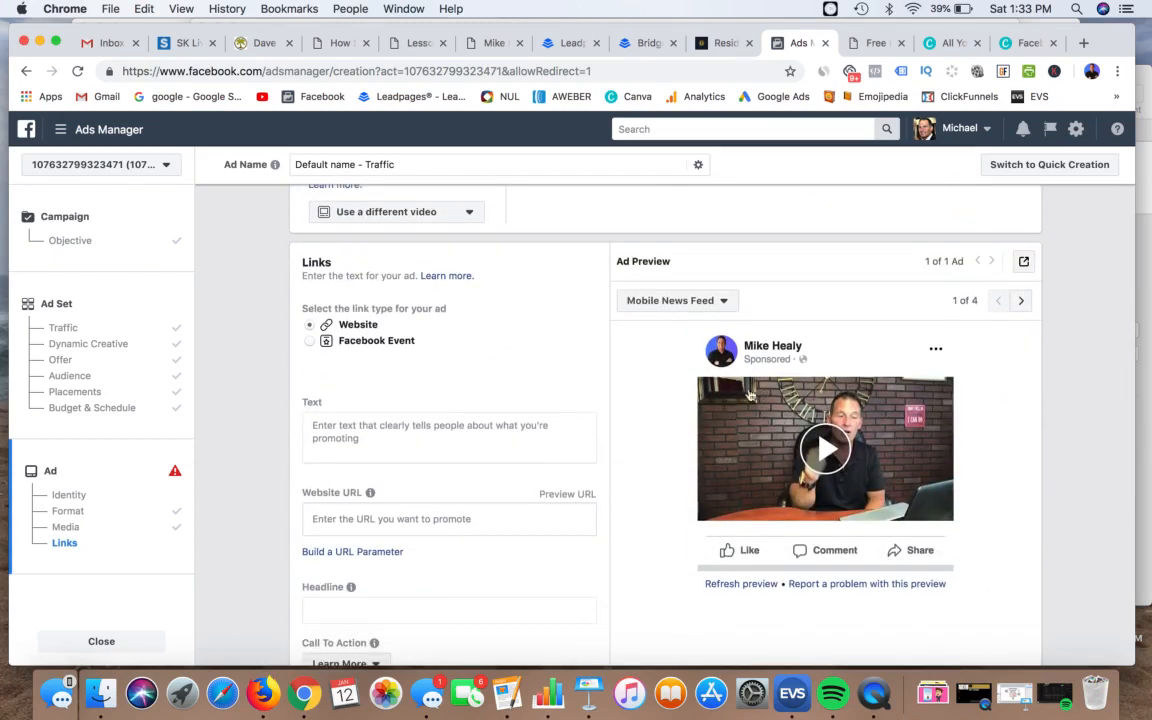
{"action": "left_click", "coordinate": [821, 450]}
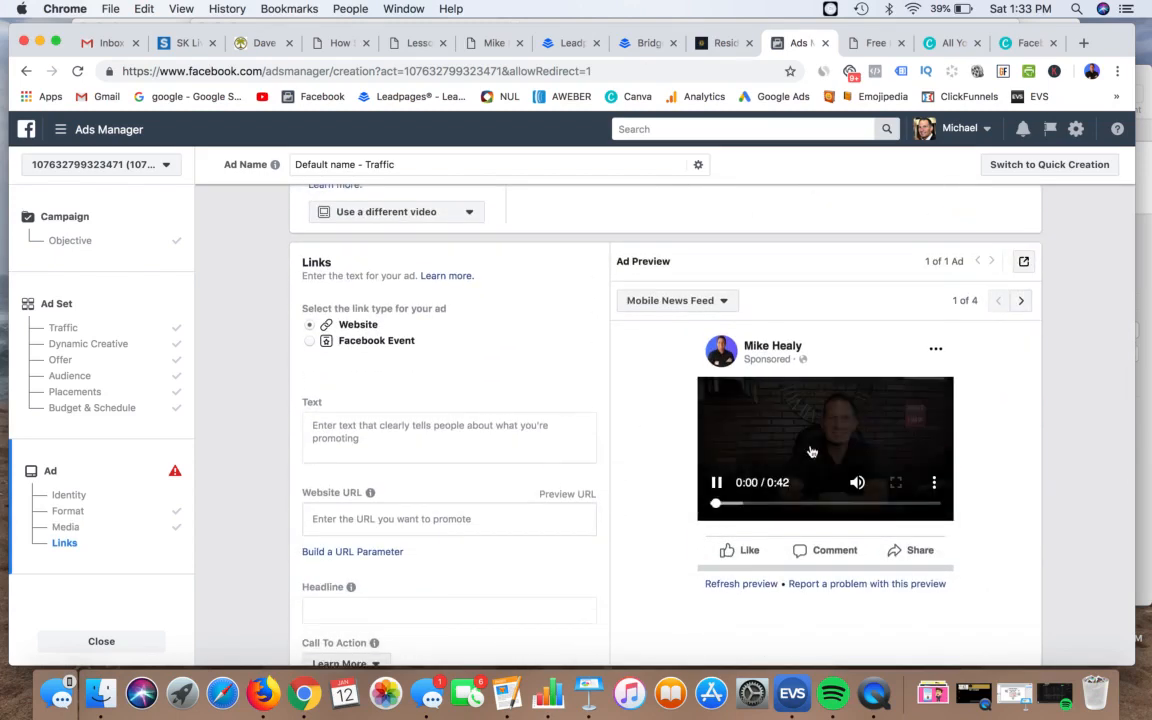
Step: Play a few seconds of the ad video in the Mobile News Feed preview and leave it paused
{"action": "left_click", "coordinate": [717, 483]}
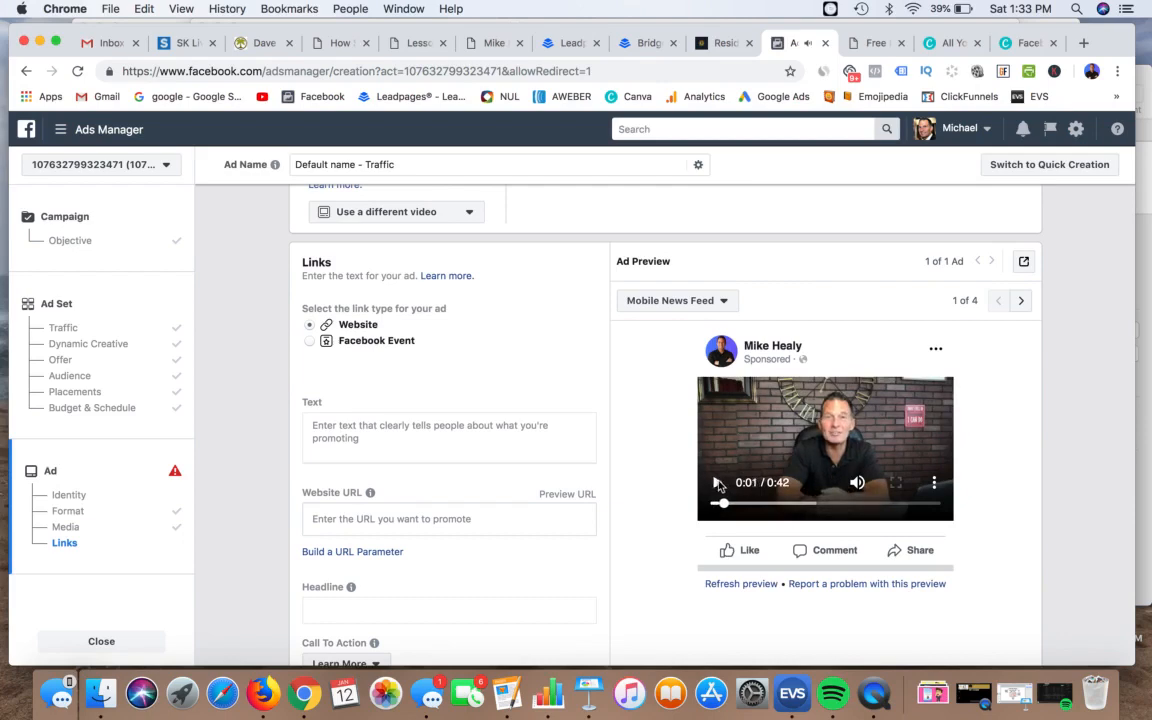
{"action": "left_click", "coordinate": [718, 483]}
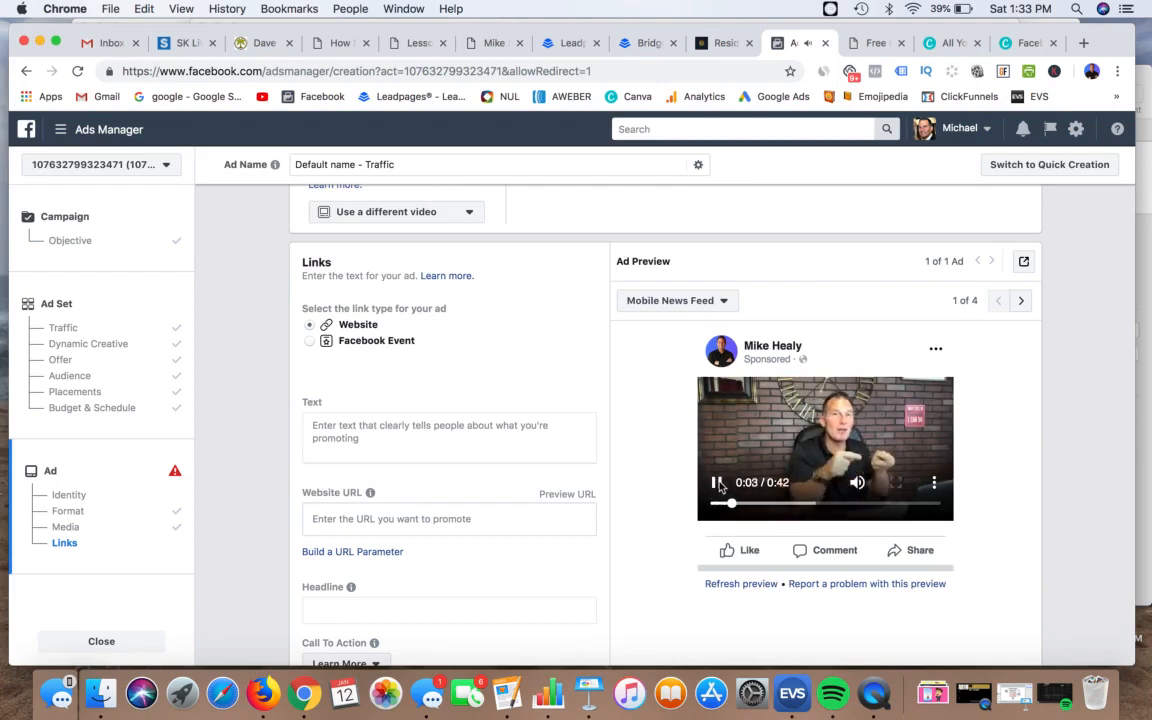
{"action": "left_click", "coordinate": [718, 483]}
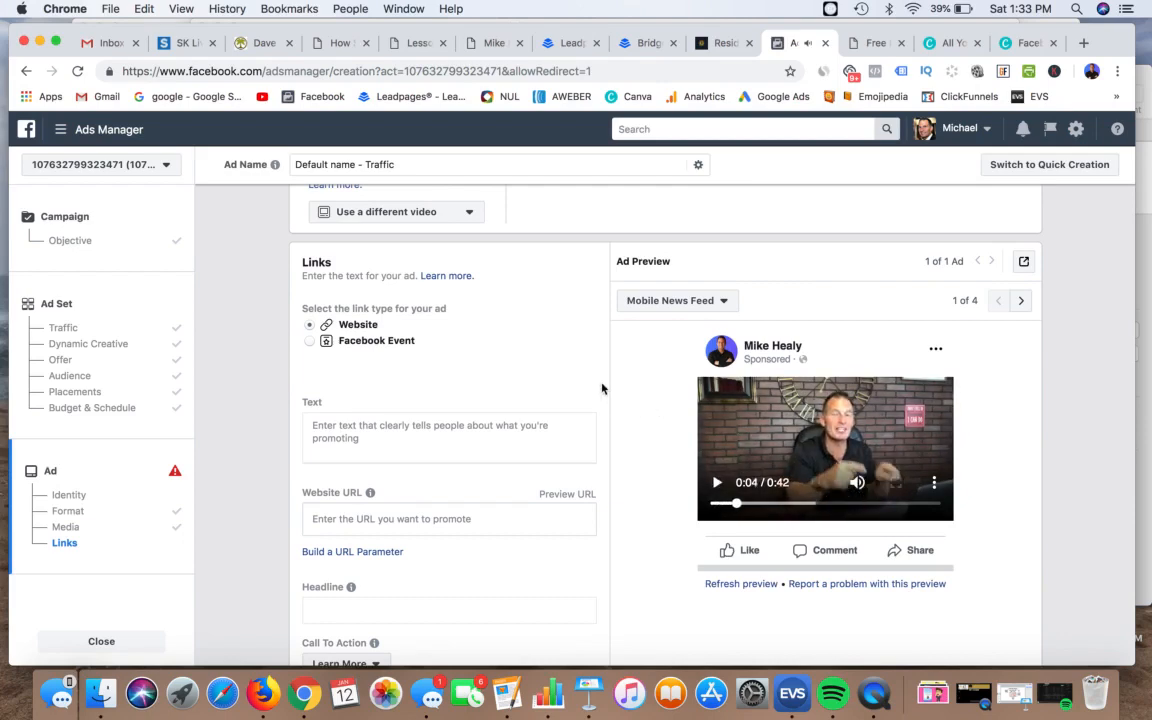
Step: Review the ad's format options, the selected video and the empty link fields
{"action": "scroll", "coordinate": [588, 382], "scroll_direction": "up", "scroll_amount": 10}
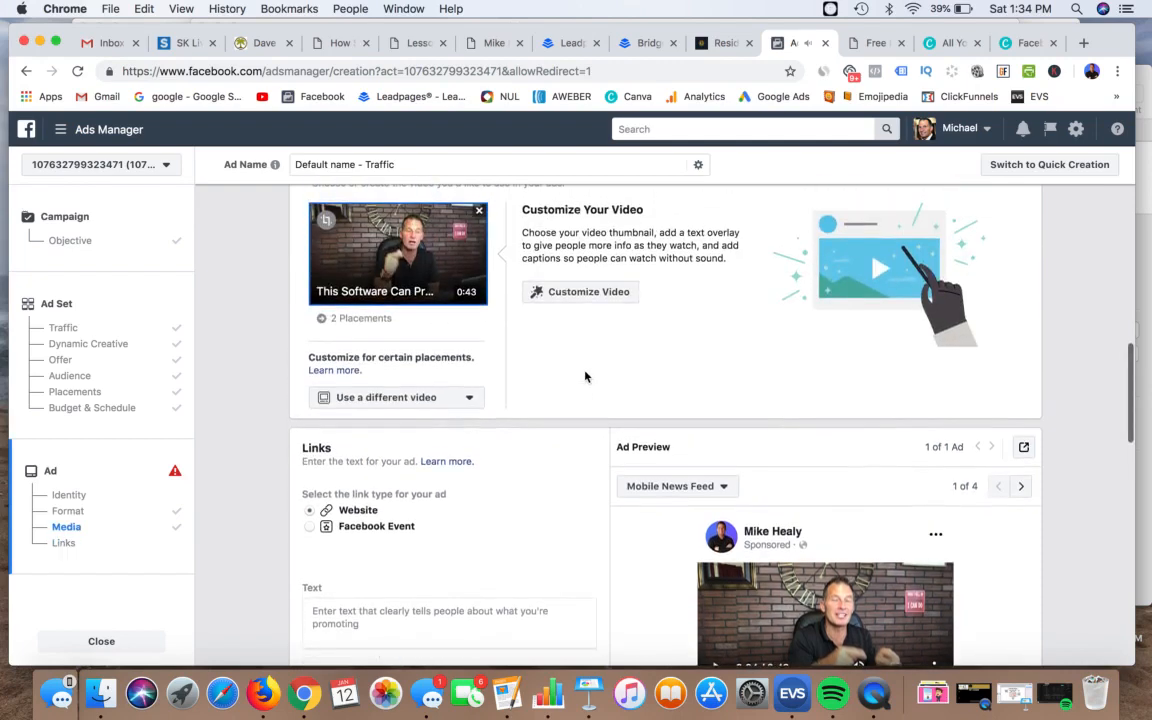
{"action": "scroll", "coordinate": [586, 376], "scroll_direction": "up", "scroll_amount": 4}
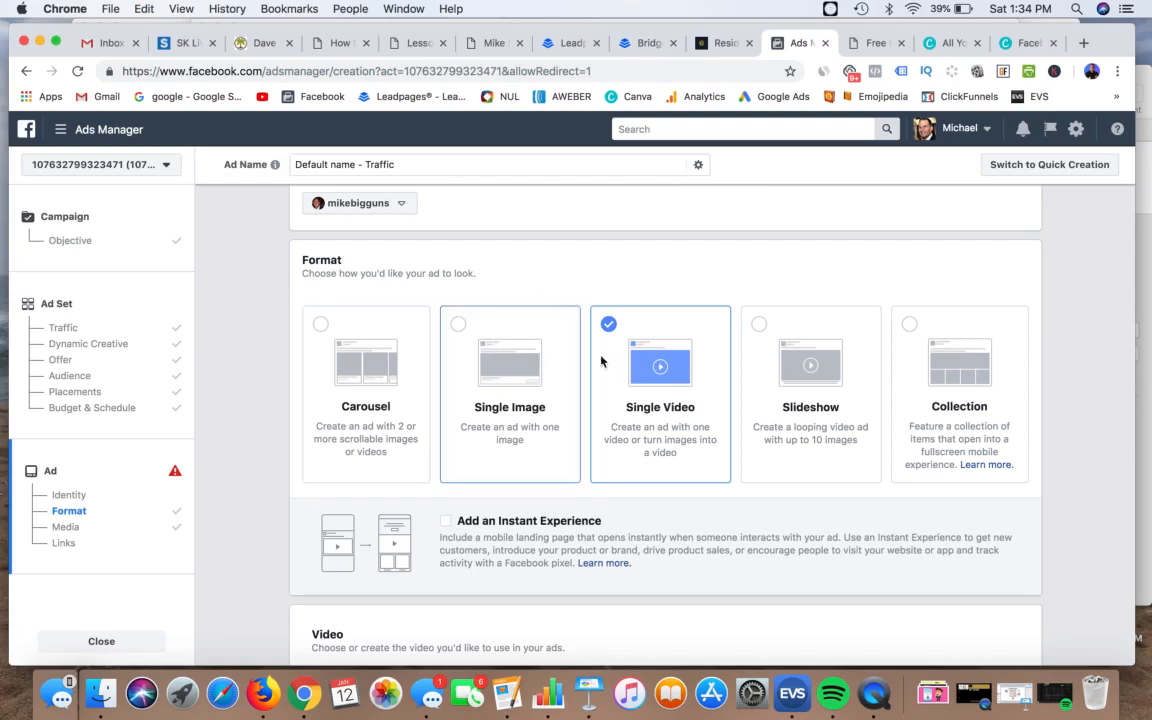
{"action": "scroll", "coordinate": [569, 285], "scroll_direction": "down", "scroll_amount": 5}
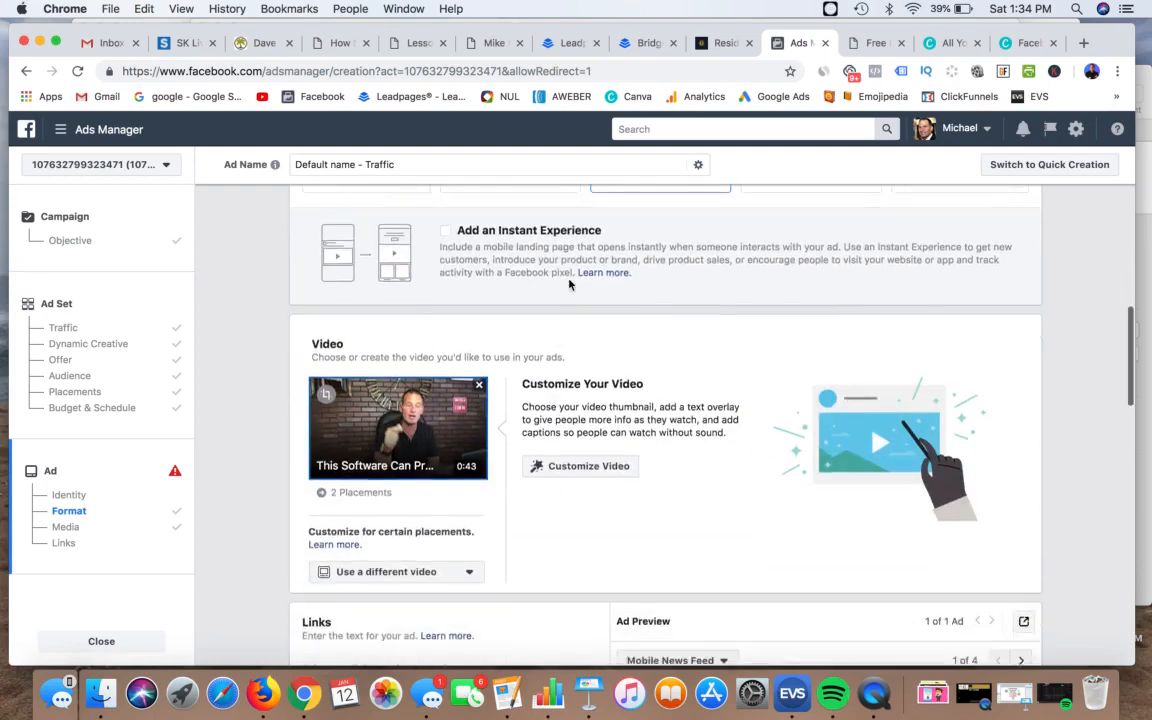
{"action": "scroll", "coordinate": [569, 285], "scroll_direction": "down", "scroll_amount": 2}
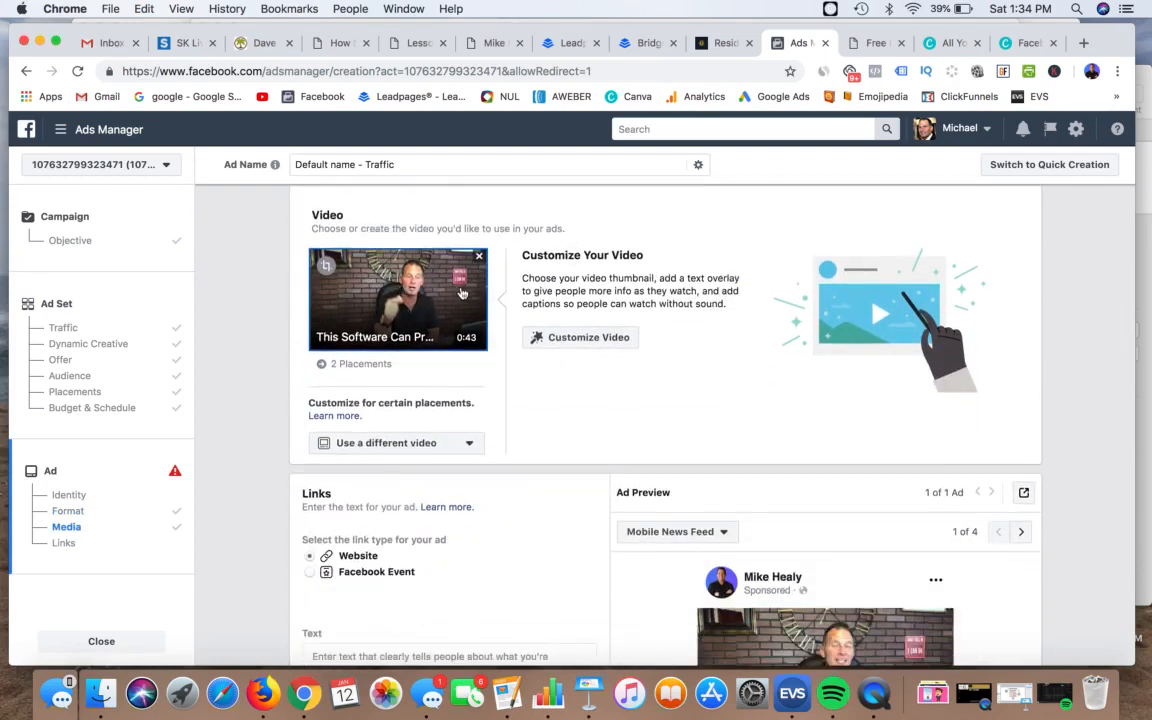
{"action": "scroll", "coordinate": [532, 320], "scroll_direction": "down", "scroll_amount": 3}
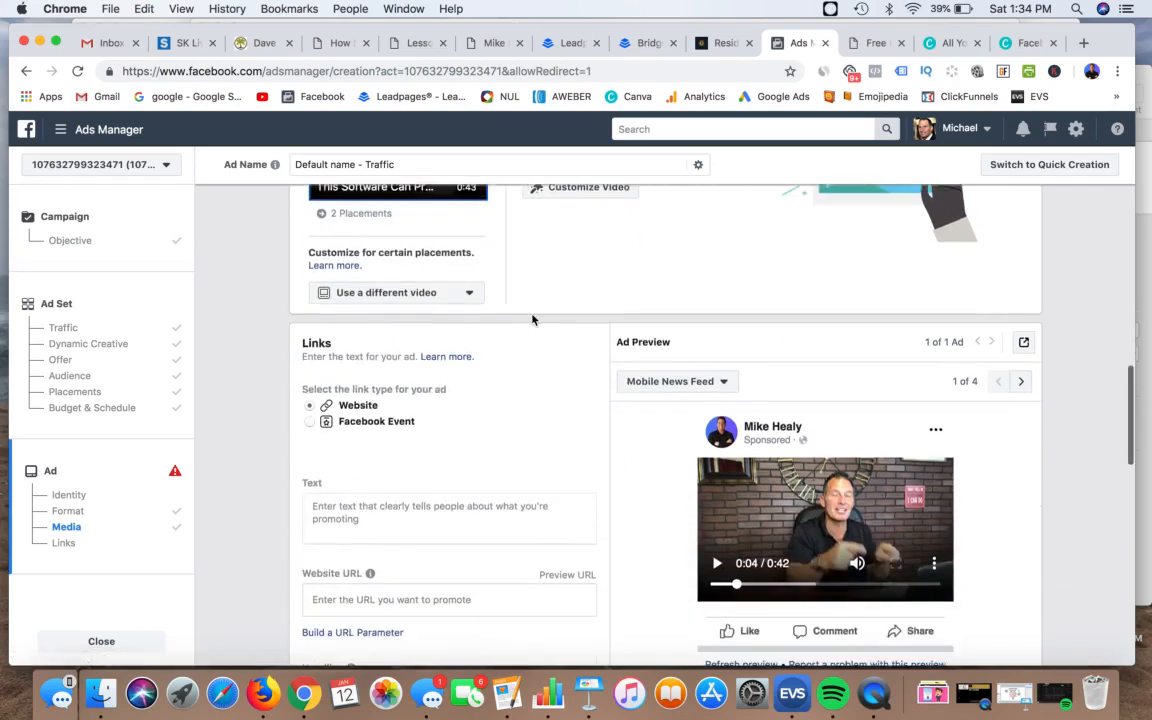
{"action": "scroll", "coordinate": [532, 320], "scroll_direction": "down", "scroll_amount": 2}
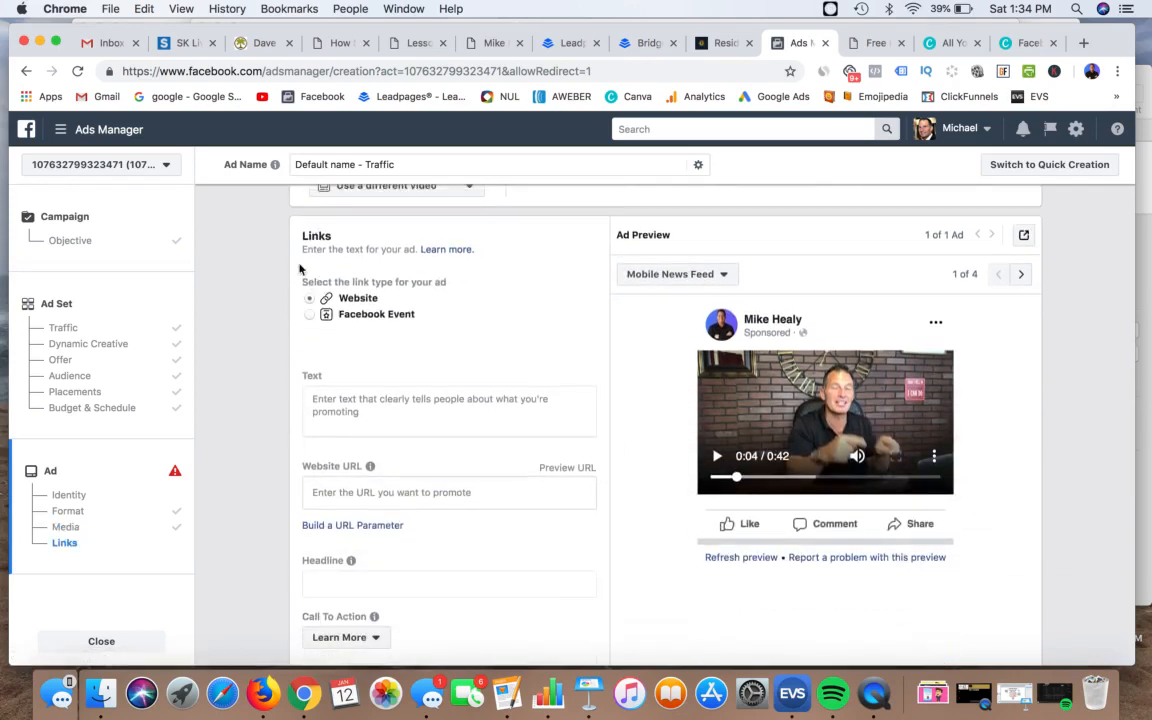
{"action": "scroll", "coordinate": [522, 287], "scroll_direction": "down", "scroll_amount": 2}
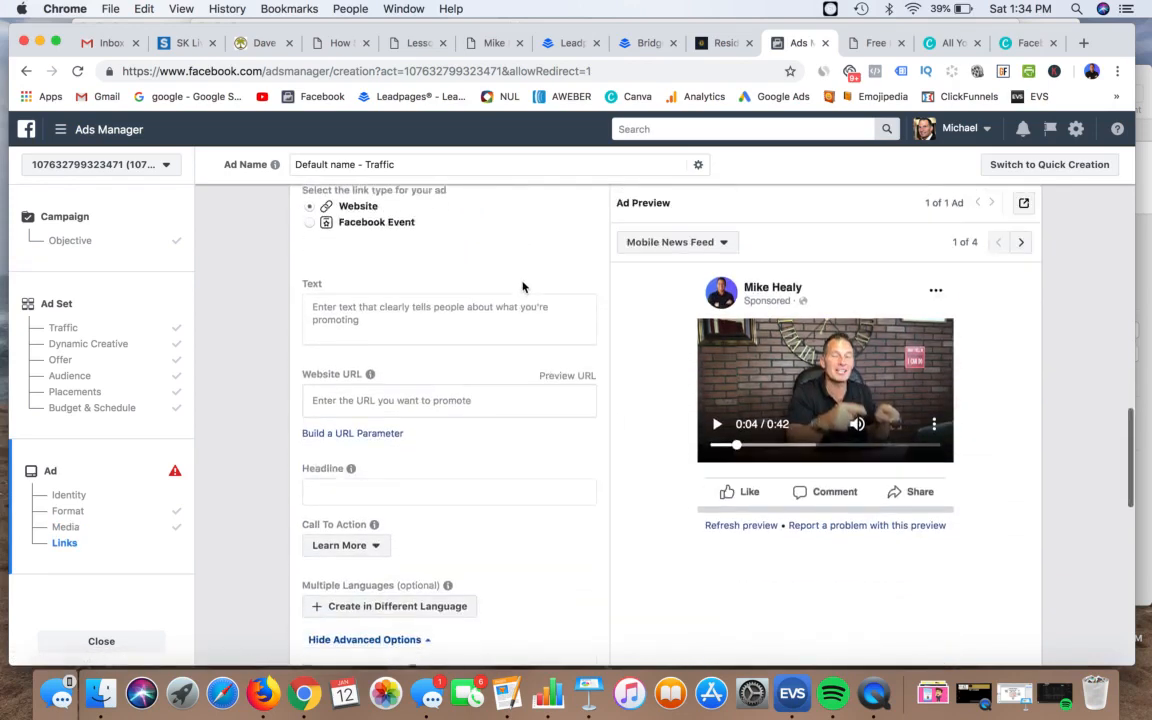
{"action": "scroll", "coordinate": [522, 287], "scroll_direction": "down", "scroll_amount": 1}
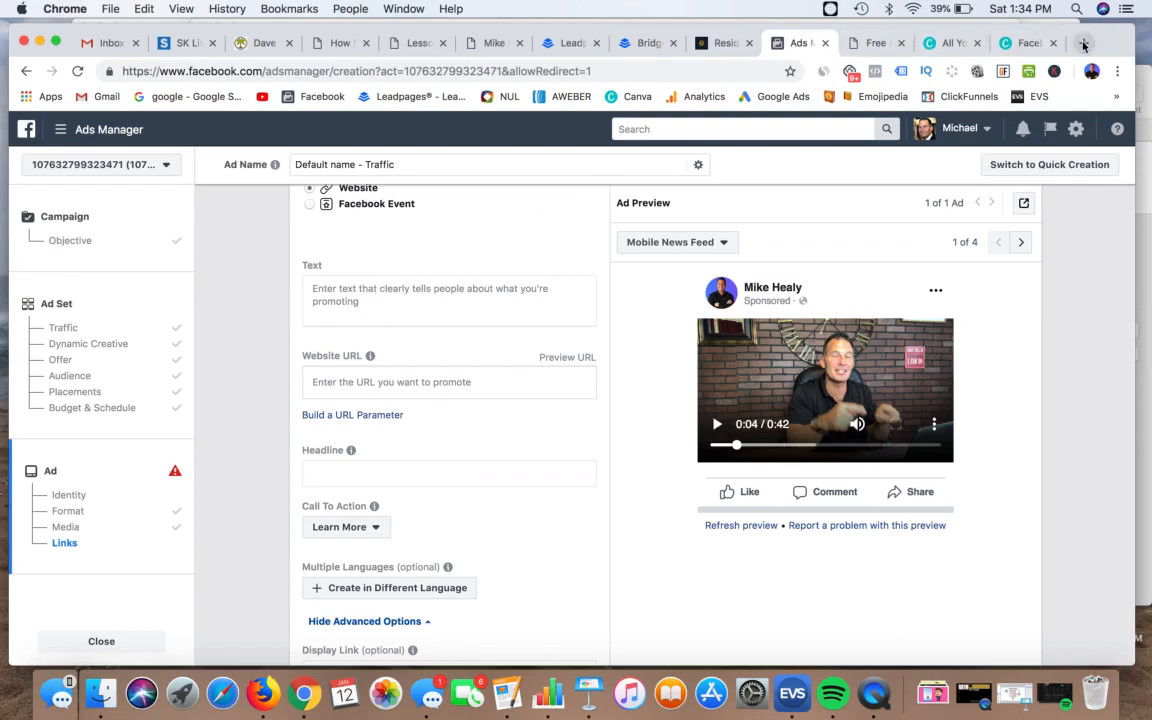
Step: Copy the intro paragraph above the bullet list on the free book landing page into the ad's Text field
{"action": "left_click", "coordinate": [880, 43]}
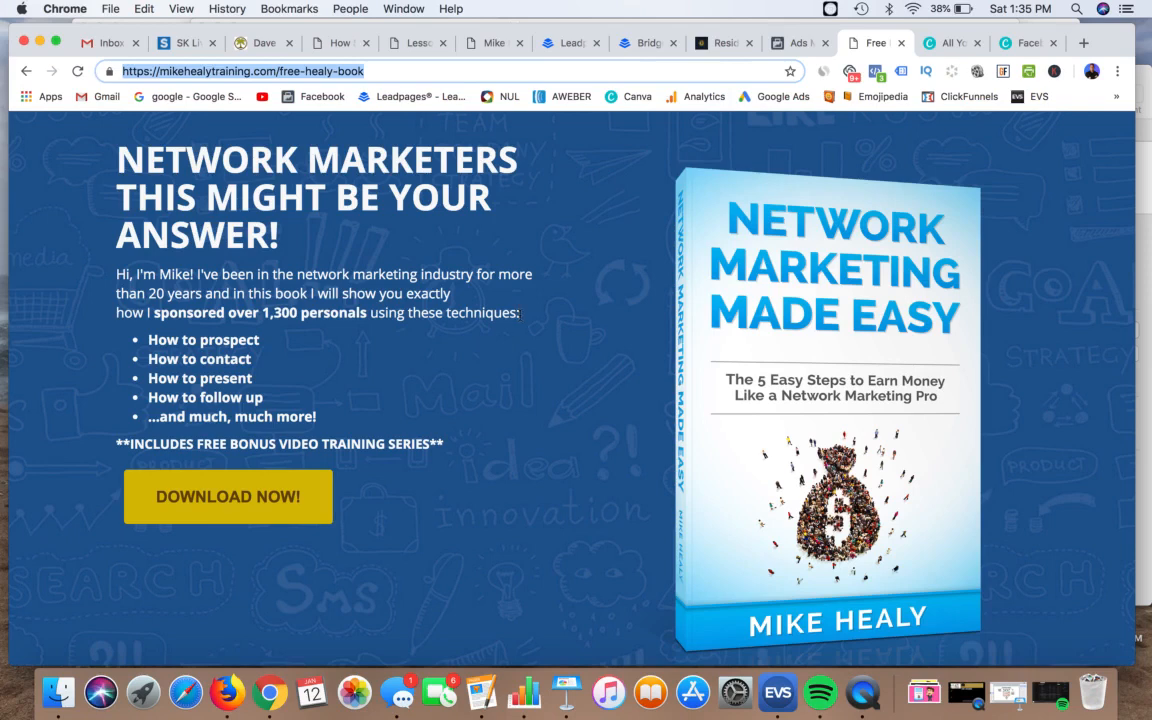
{"action": "left_click_drag", "start_coordinate": [519, 313], "coordinate": [117, 273]}
{"action": "key", "text": "super+c"}
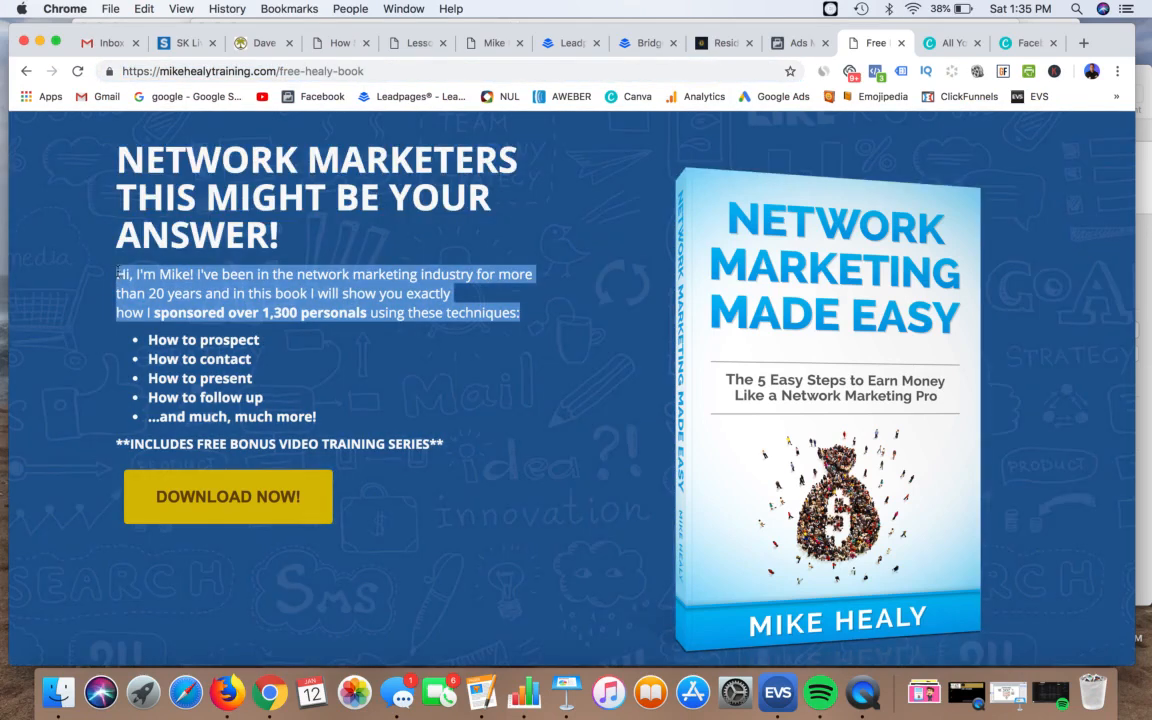
{"action": "left_click", "coordinate": [810, 40]}
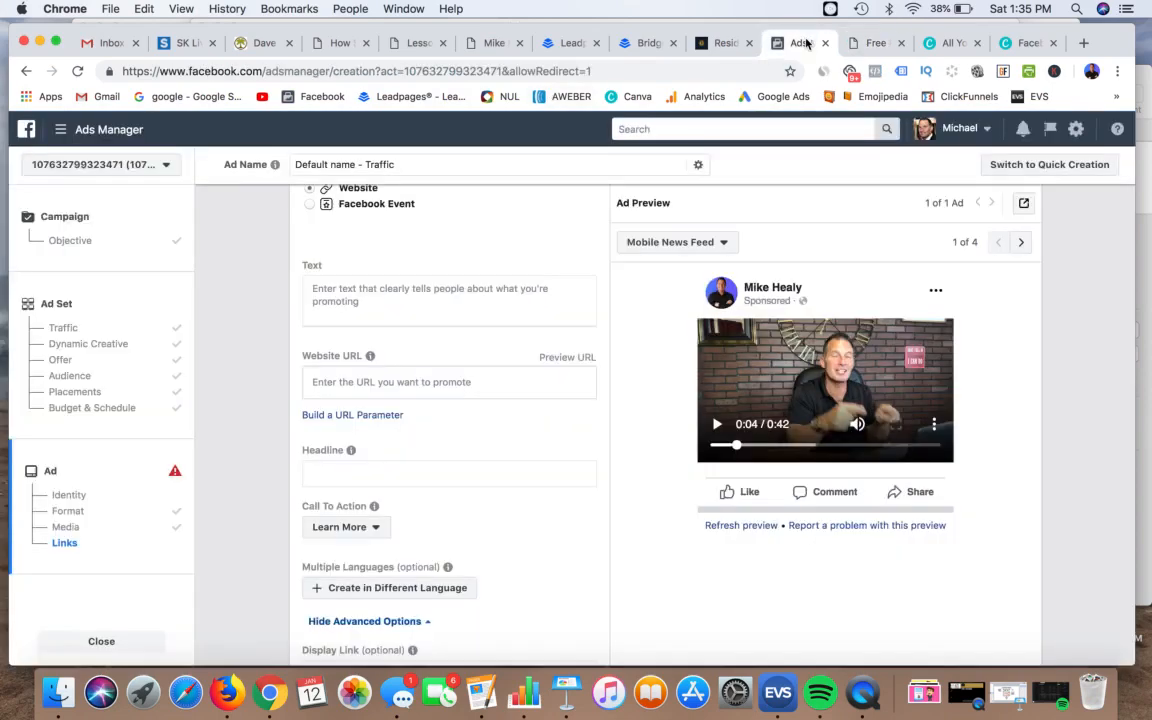
{"action": "left_click", "coordinate": [438, 294]}
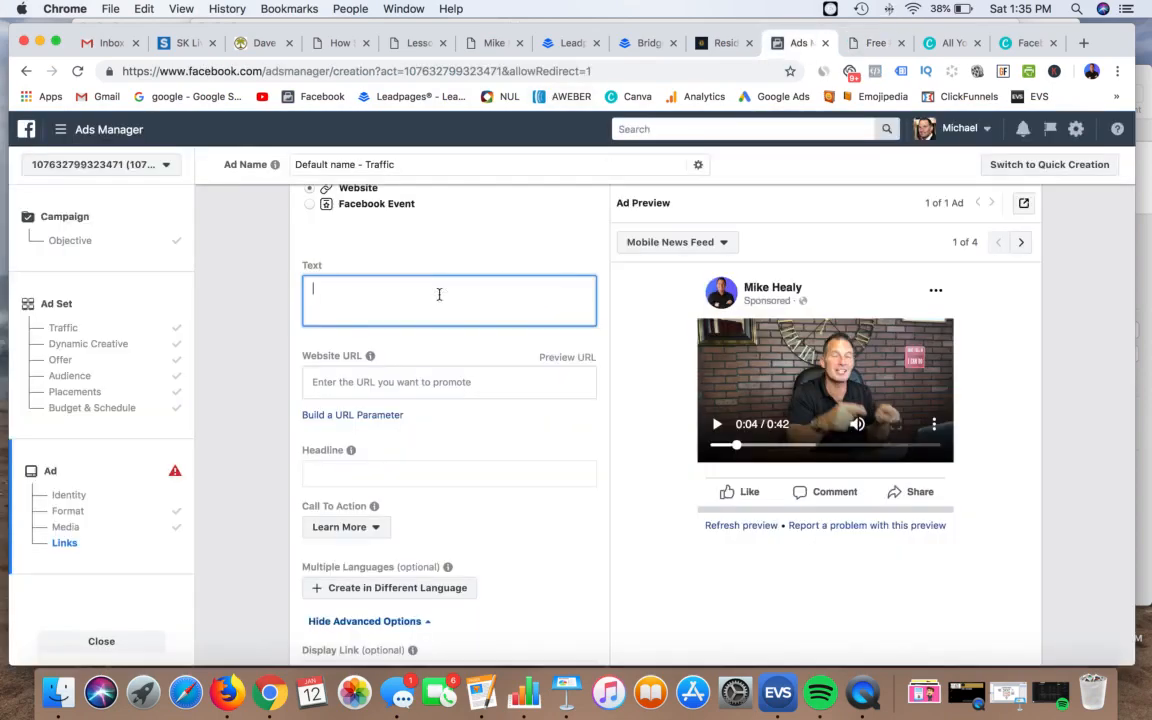
{"action": "key", "text": "super+v"}
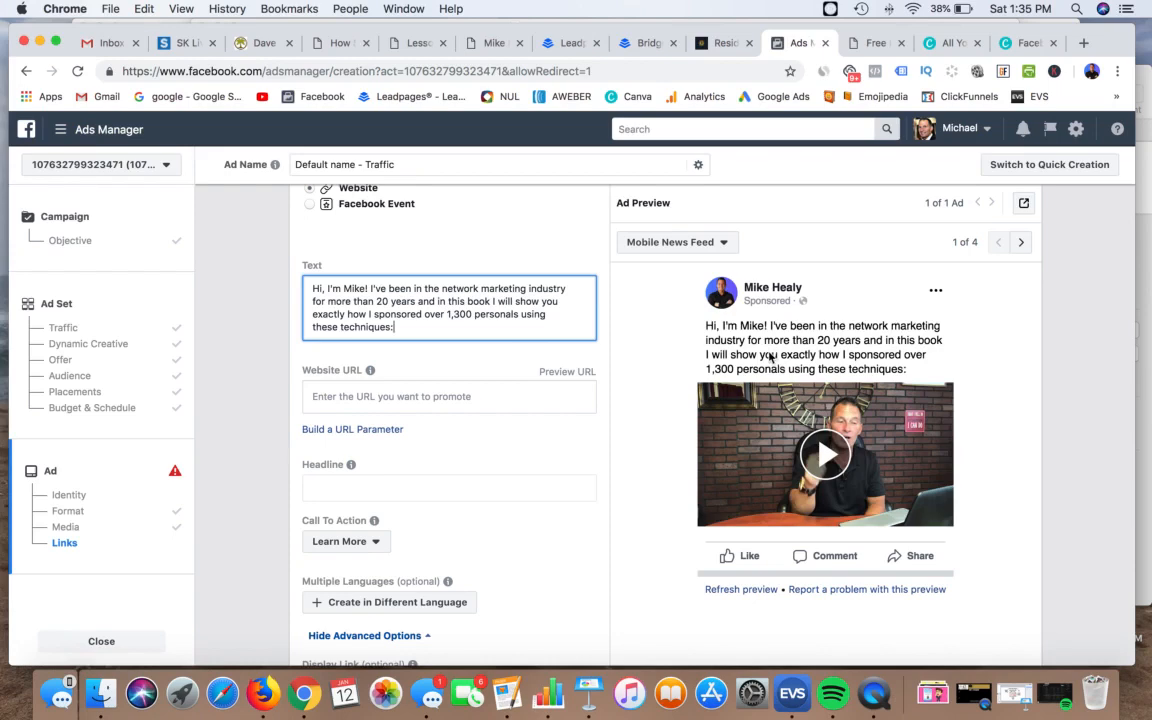
Step: Copy the Smiling Face With Heart-Eyes emoji from Emojipedia and insert it at the start of the ad text
{"action": "left_click", "coordinate": [1084, 44]}
{"action": "left_click", "coordinate": [886, 97]}
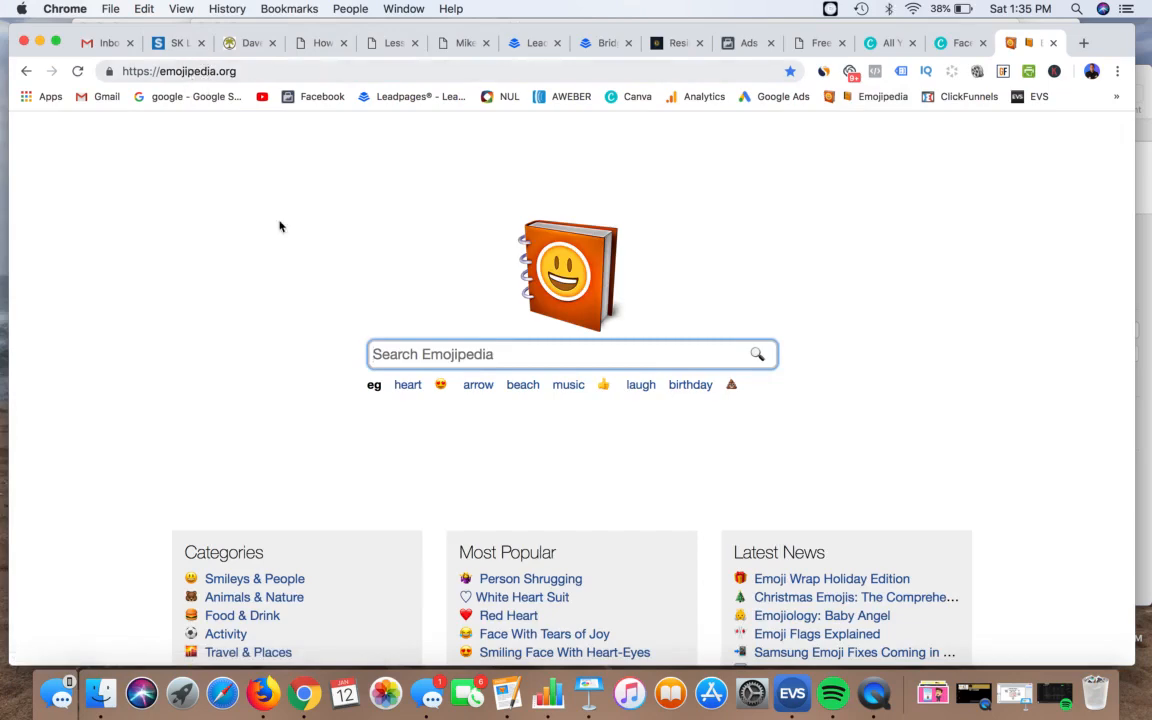
{"action": "left_click", "coordinate": [441, 387]}
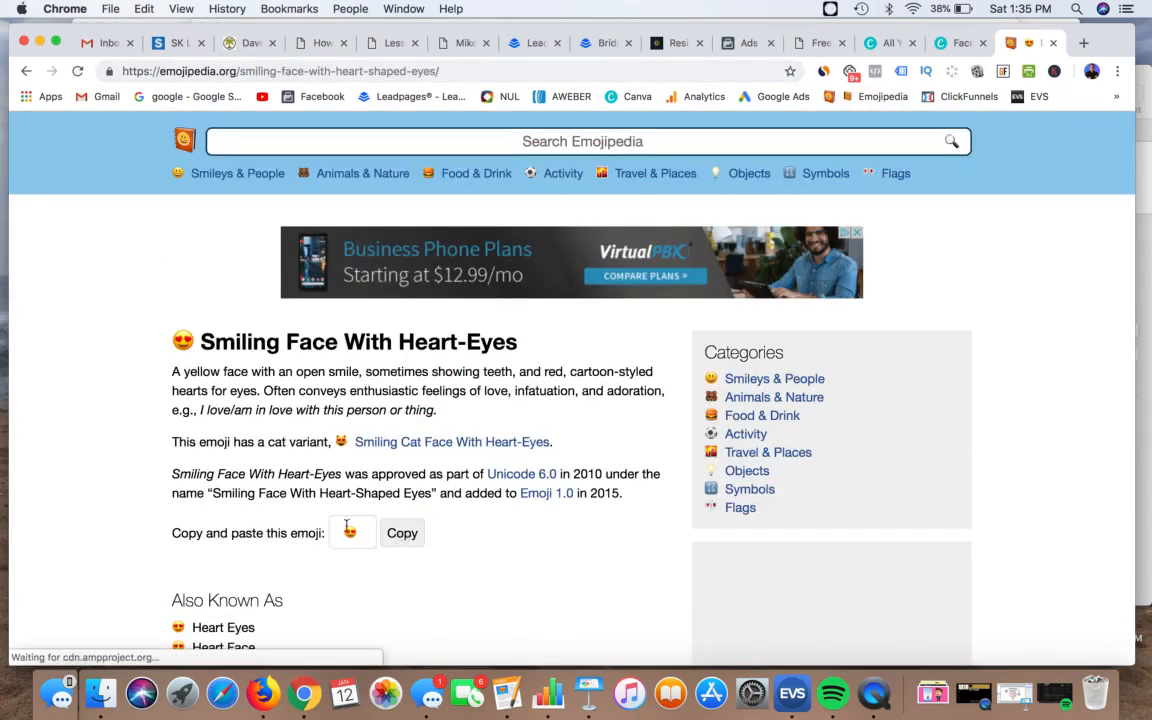
{"action": "left_click", "coordinate": [403, 534]}
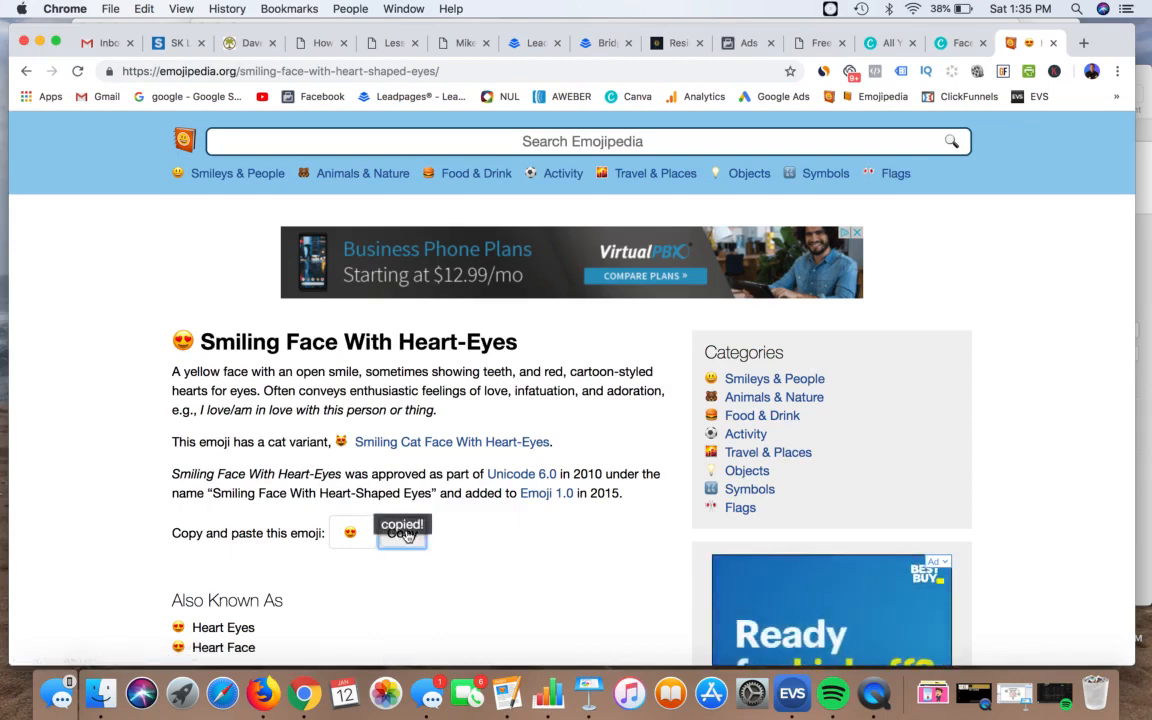
{"action": "left_click", "coordinate": [745, 43]}
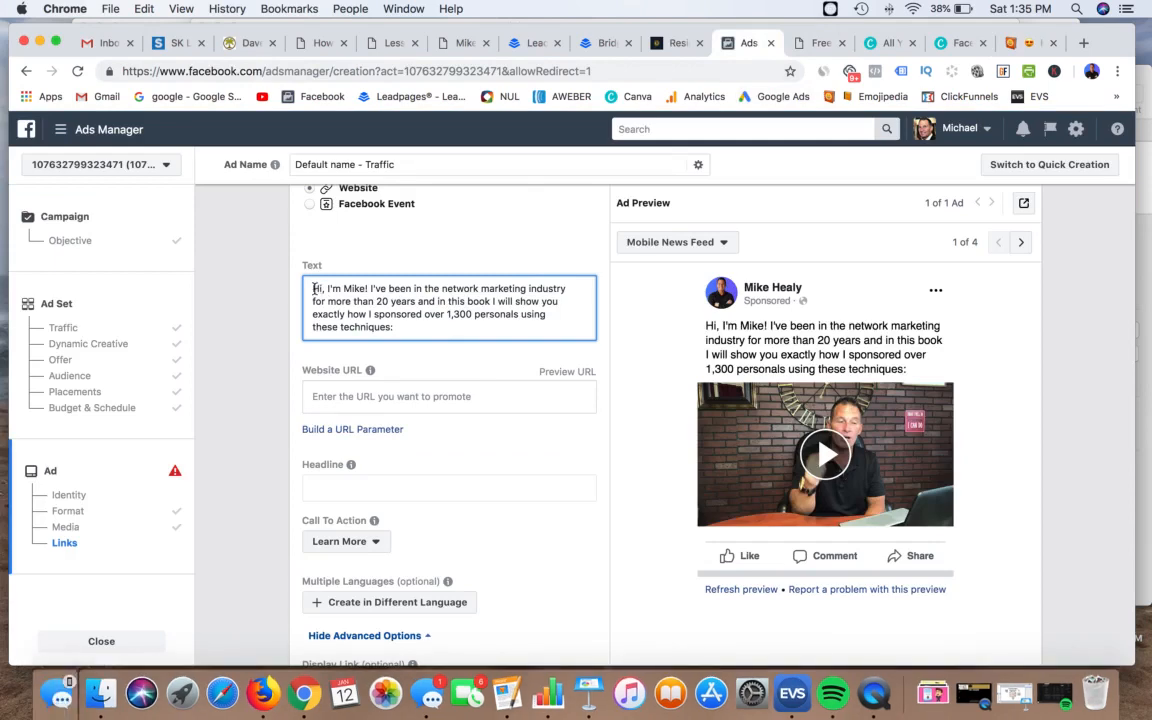
{"action": "key", "text": "super+v"}
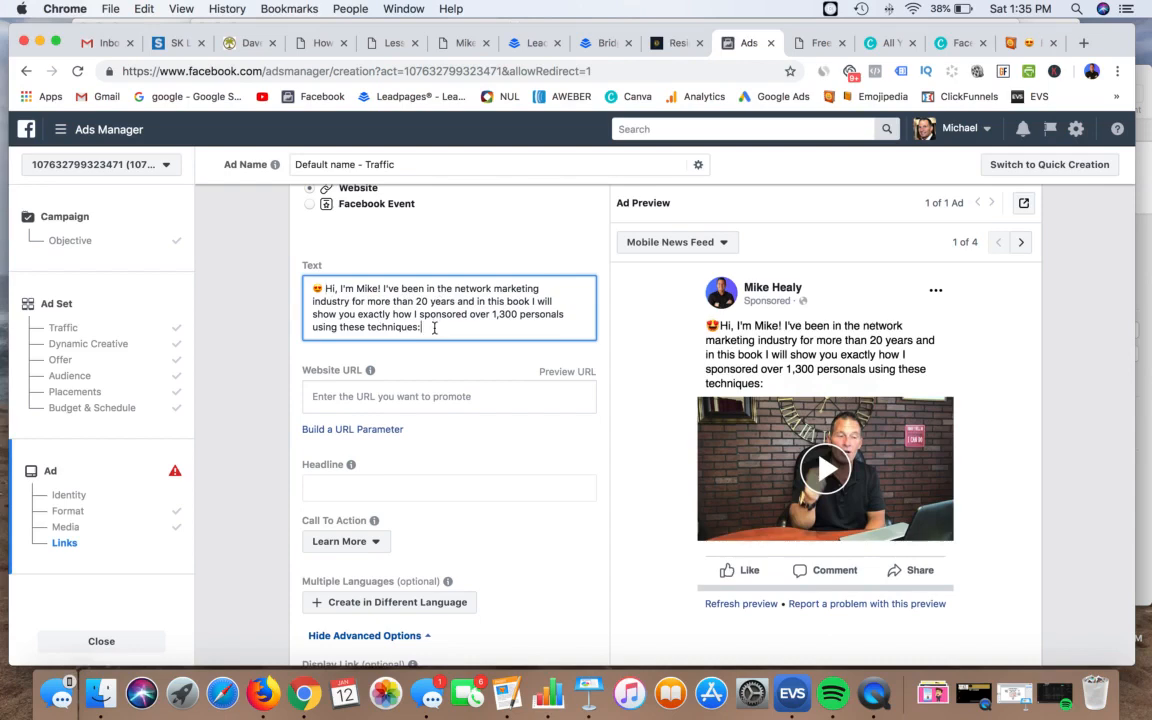
Step: Search Emojipedia for "arrow", copy the Right Arrow emoji and add it at the end of the ad text
{"action": "left_click", "coordinate": [1030, 43]}
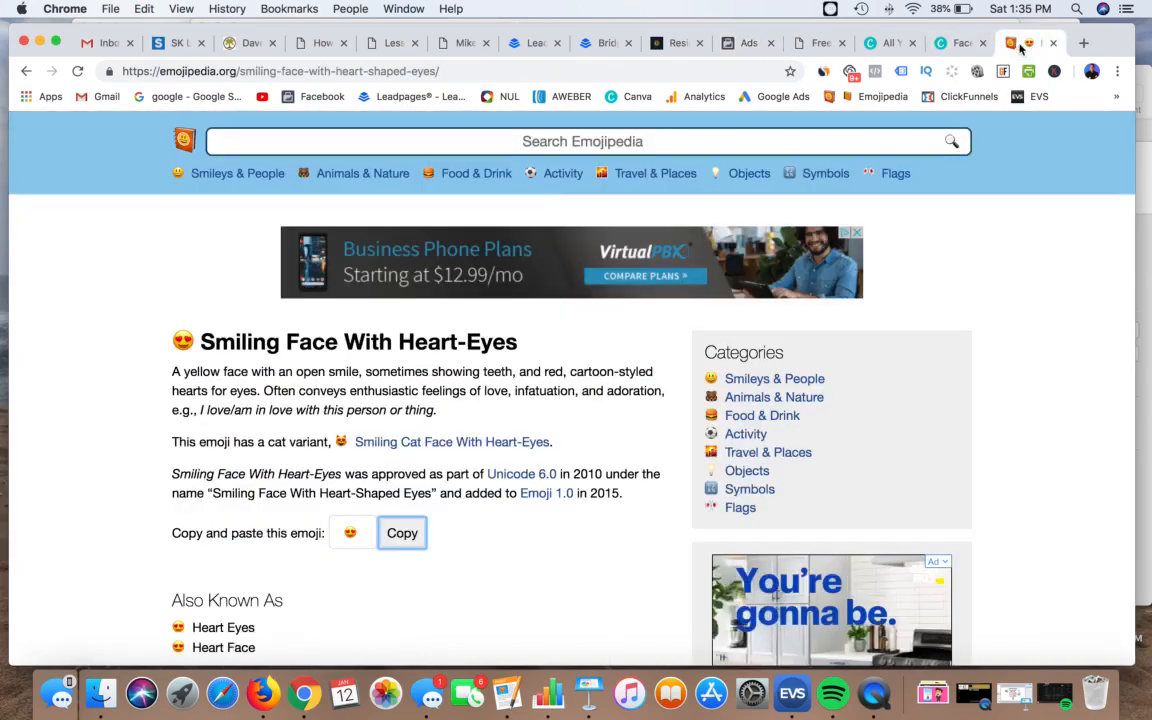
{"action": "left_click", "coordinate": [545, 143]}
{"action": "type", "text": "arro"}
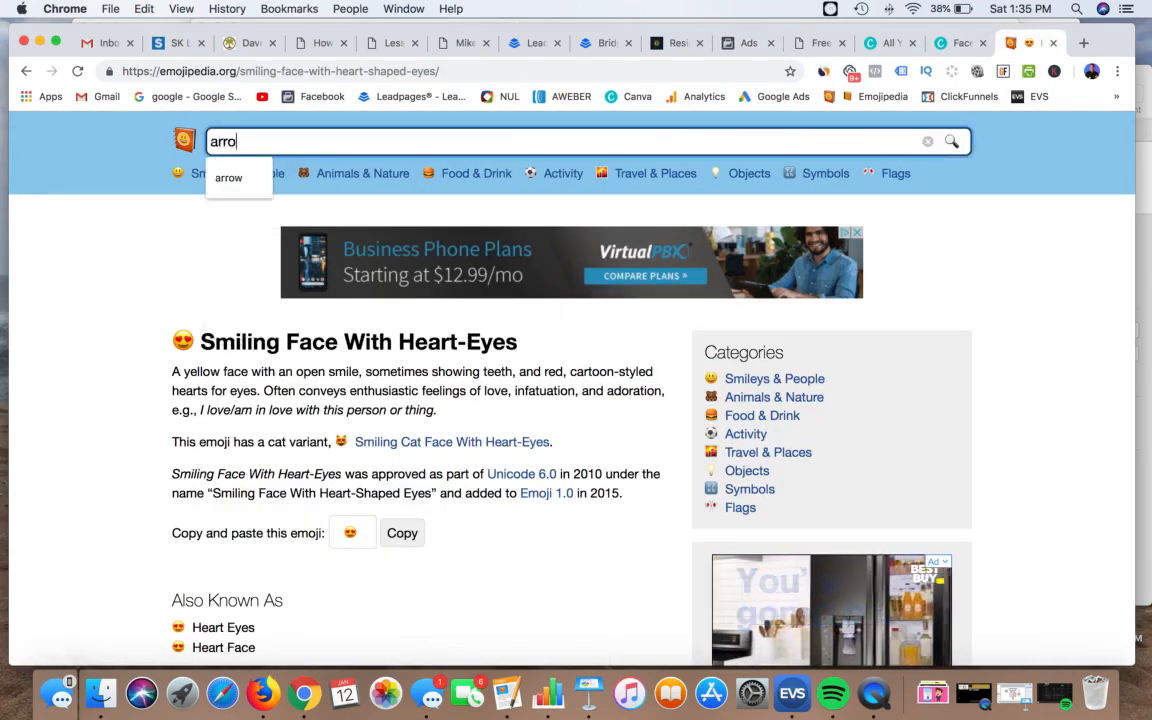
{"action": "type", "text": "w"}
{"action": "key", "text": "Return"}
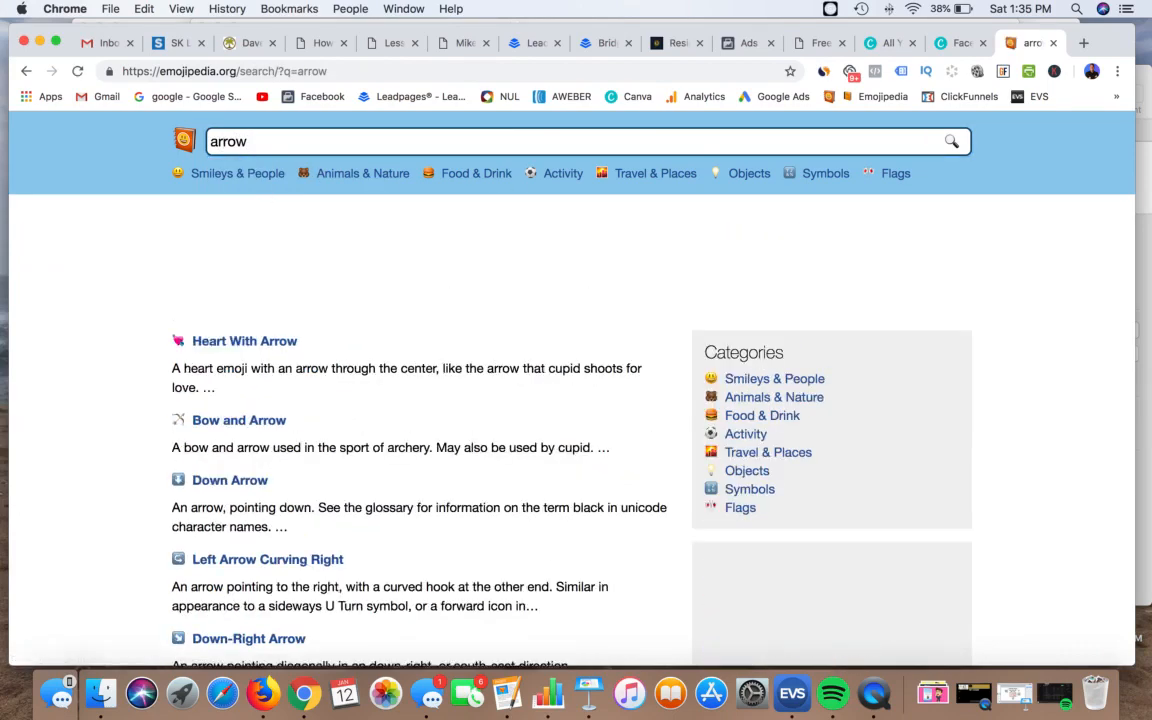
{"action": "scroll", "coordinate": [221, 301], "scroll_direction": "down", "scroll_amount": 4}
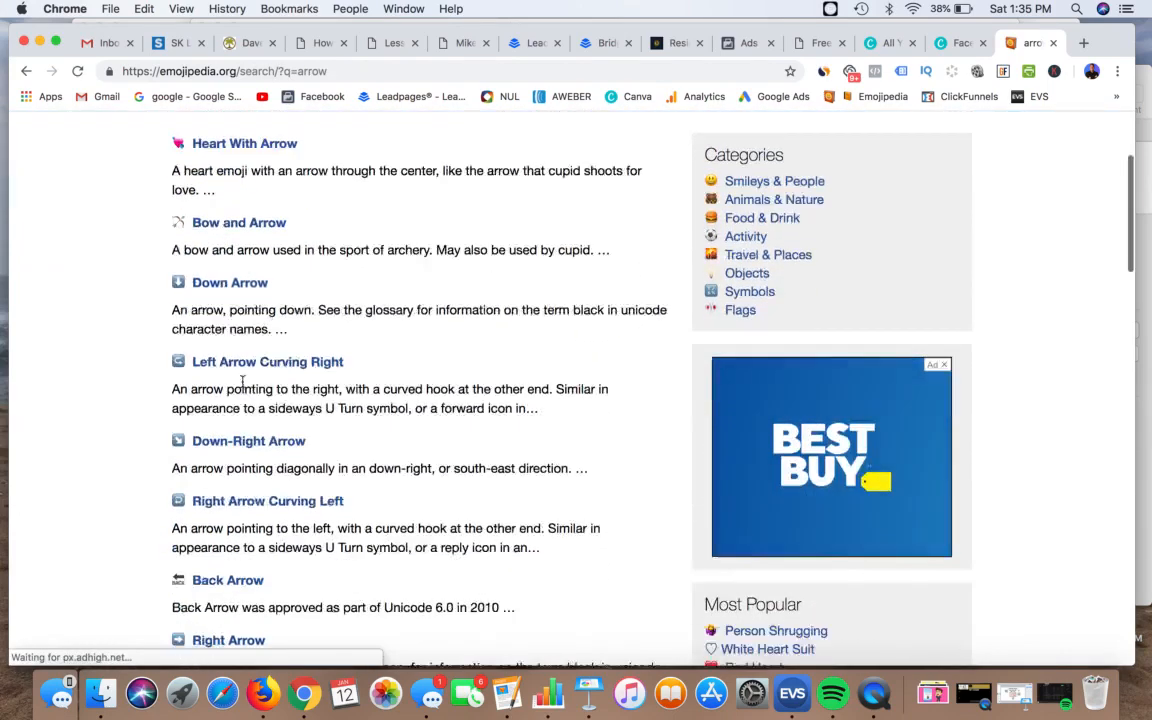
{"action": "scroll", "coordinate": [242, 400], "scroll_direction": "down", "scroll_amount": 5}
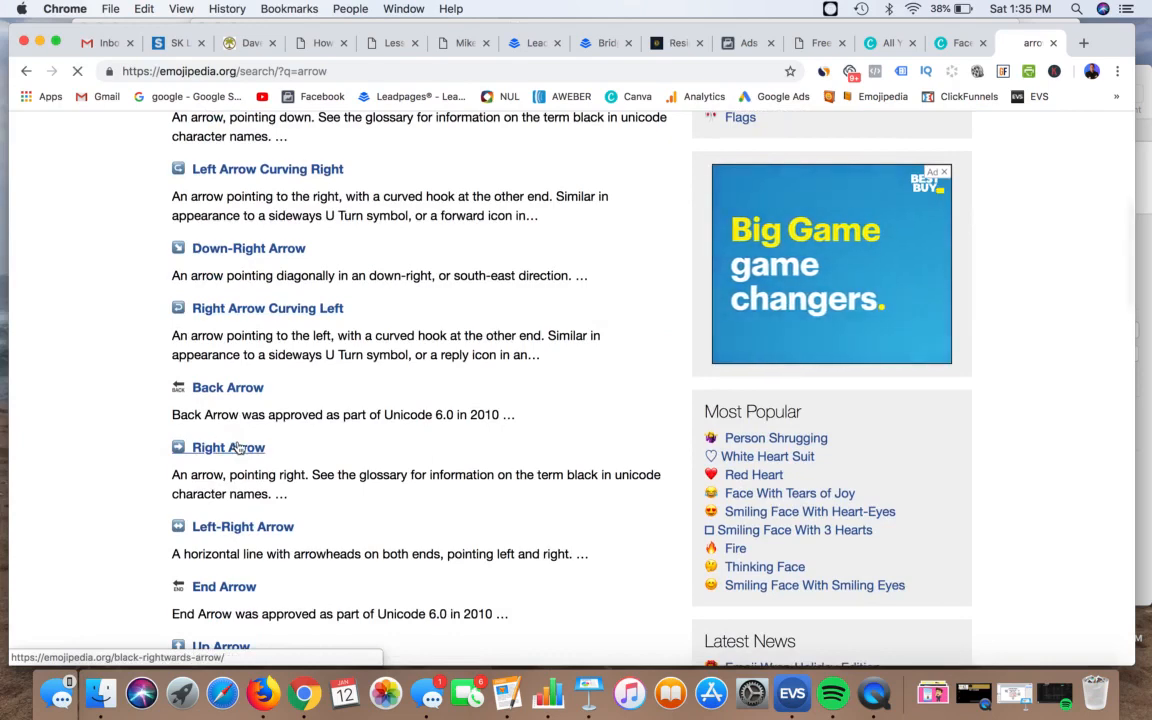
{"action": "left_click", "coordinate": [237, 448]}
{"action": "left_click", "coordinate": [402, 495]}
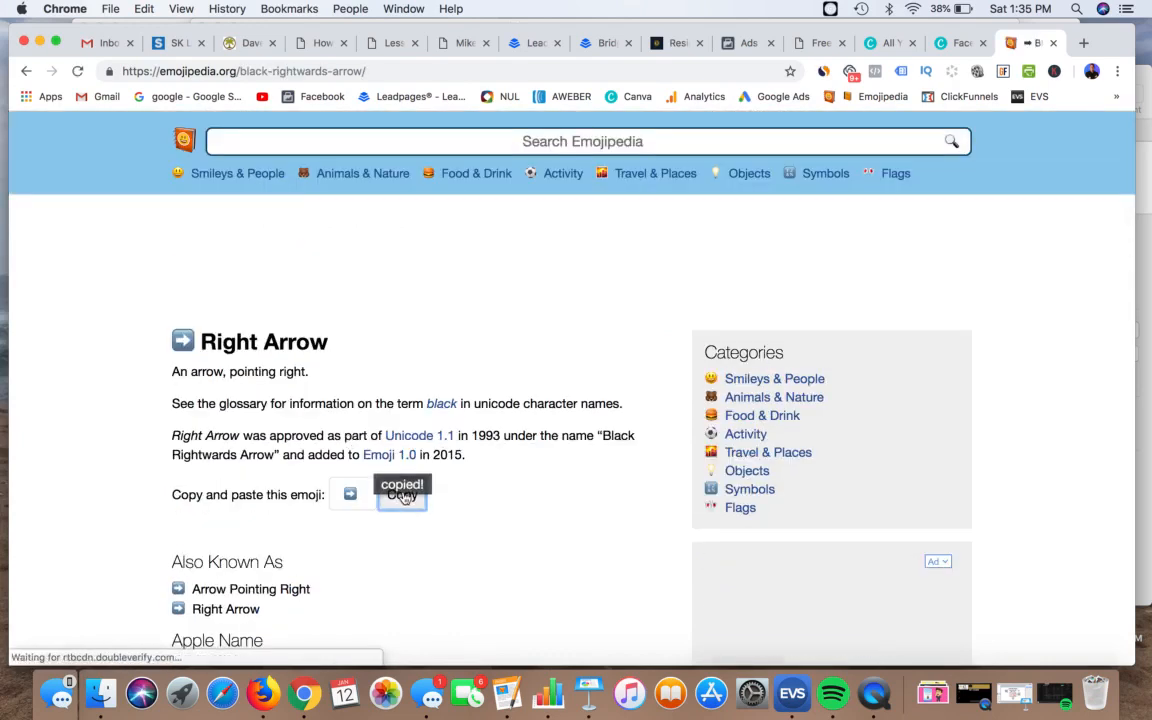
{"action": "left_click", "coordinate": [745, 42]}
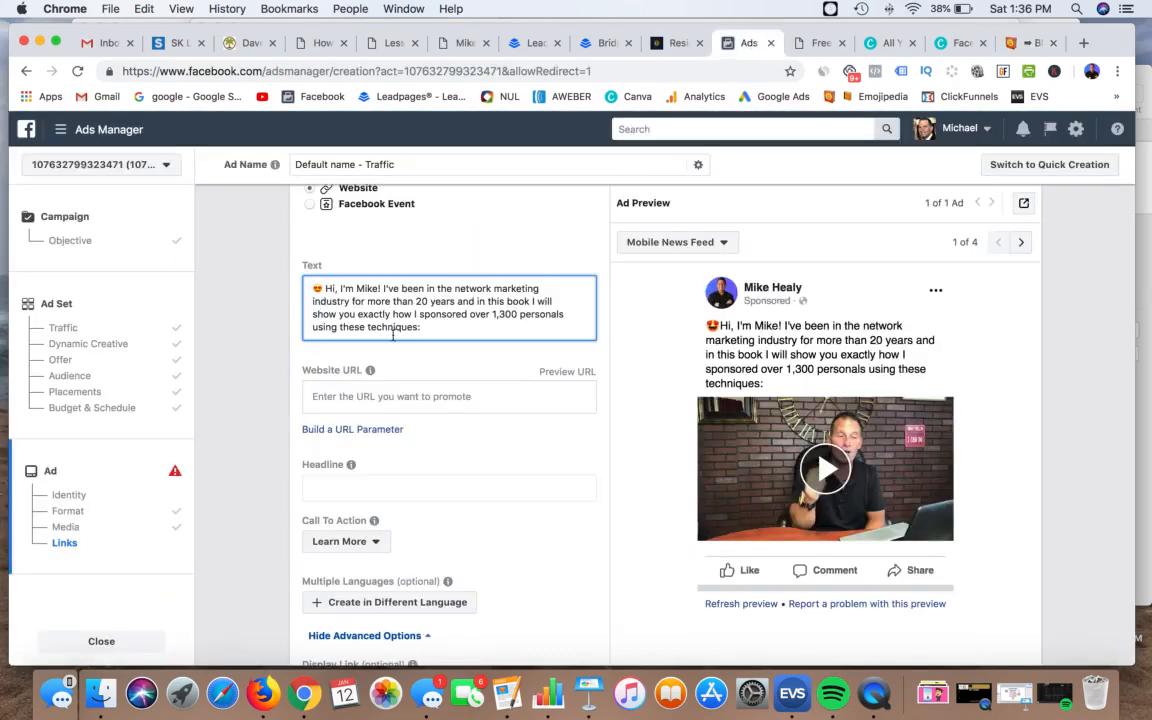
{"action": "left_click", "coordinate": [432, 326]}
Step: Copy the free book landing page's web address and add it after the arrow emoji in the ad text
{"action": "left_click", "coordinate": [815, 43]}
{"action": "left_click", "coordinate": [493, 71]}
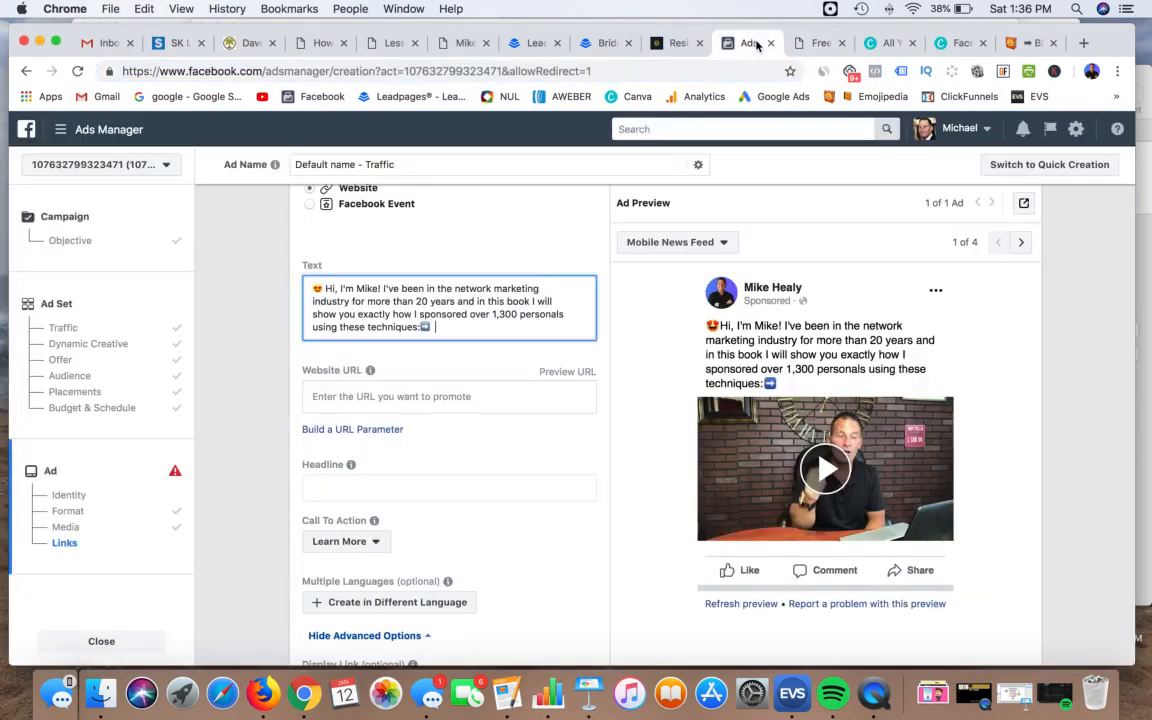
{"action": "left_click", "coordinate": [745, 43]}
{"action": "key", "text": "super+v"}
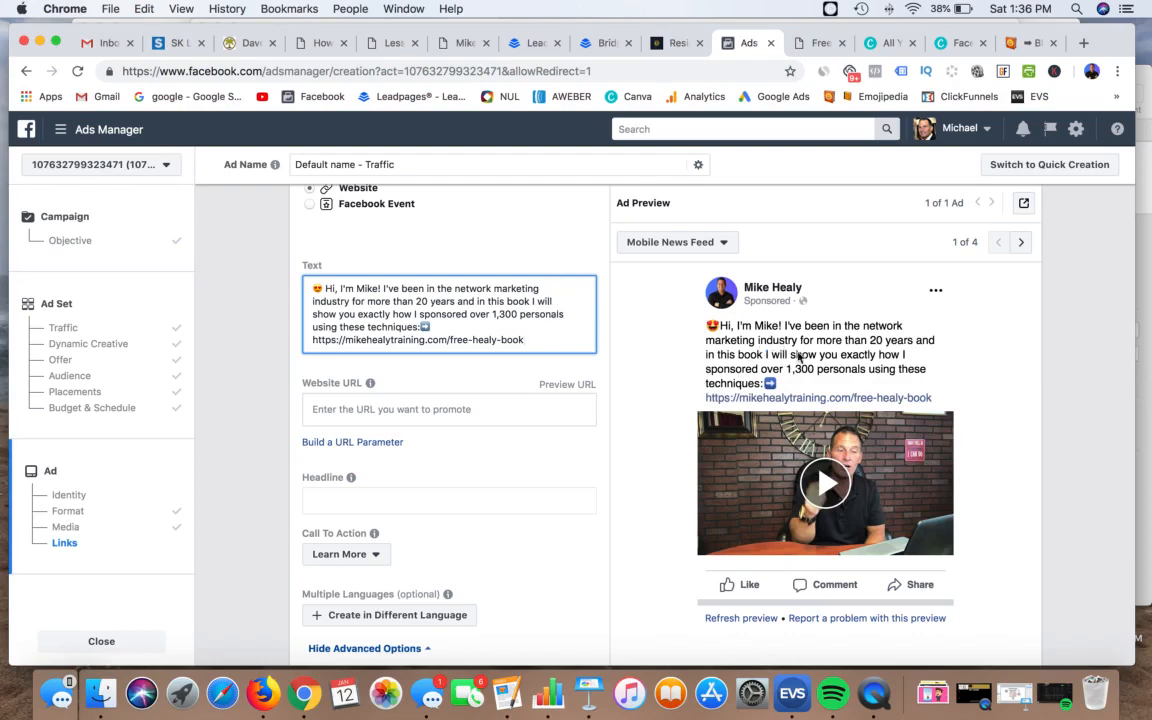
Step: Set the ad's Website URL to the copied address of the free book landing page
{"action": "scroll", "coordinate": [798, 357], "scroll_direction": "down", "scroll_amount": 1}
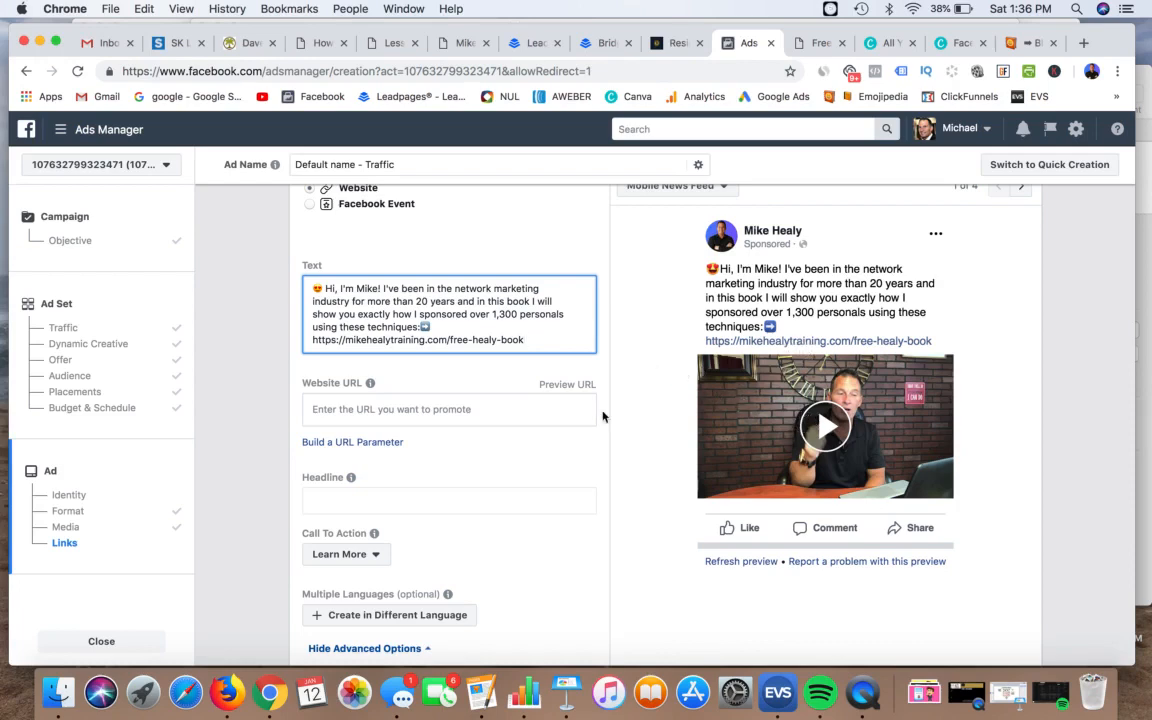
{"action": "scroll", "coordinate": [589, 428], "scroll_direction": "down", "scroll_amount": 2}
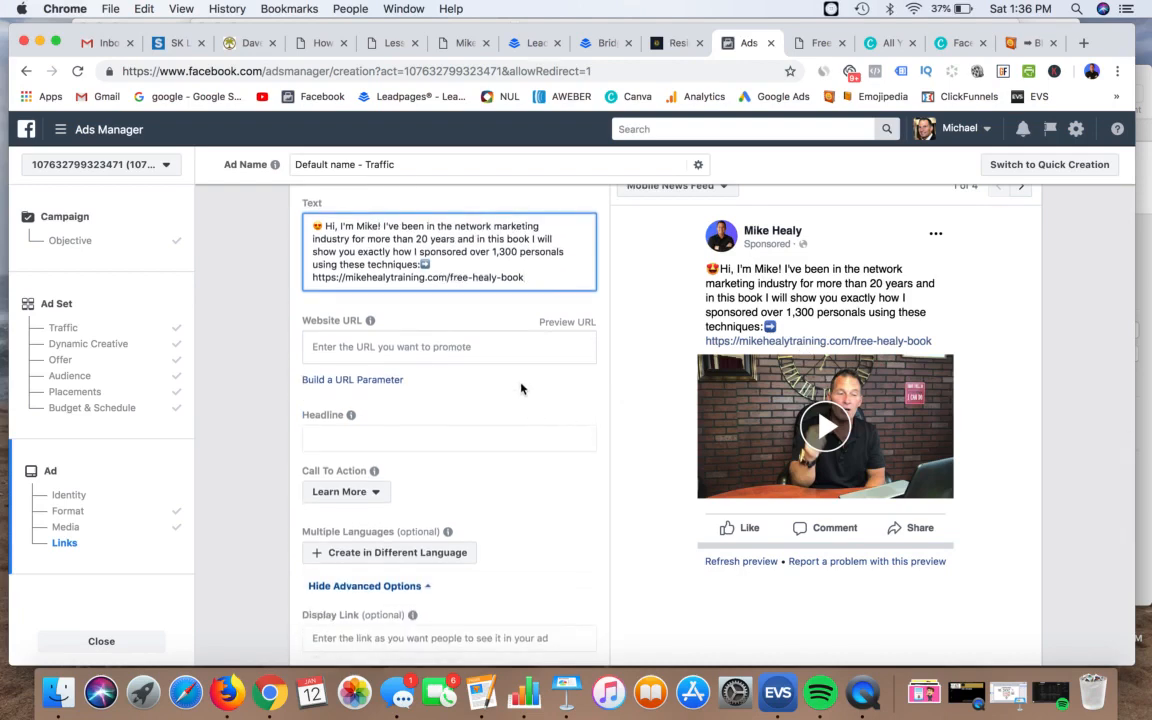
{"action": "scroll", "coordinate": [531, 401], "scroll_direction": "up", "scroll_amount": 1}
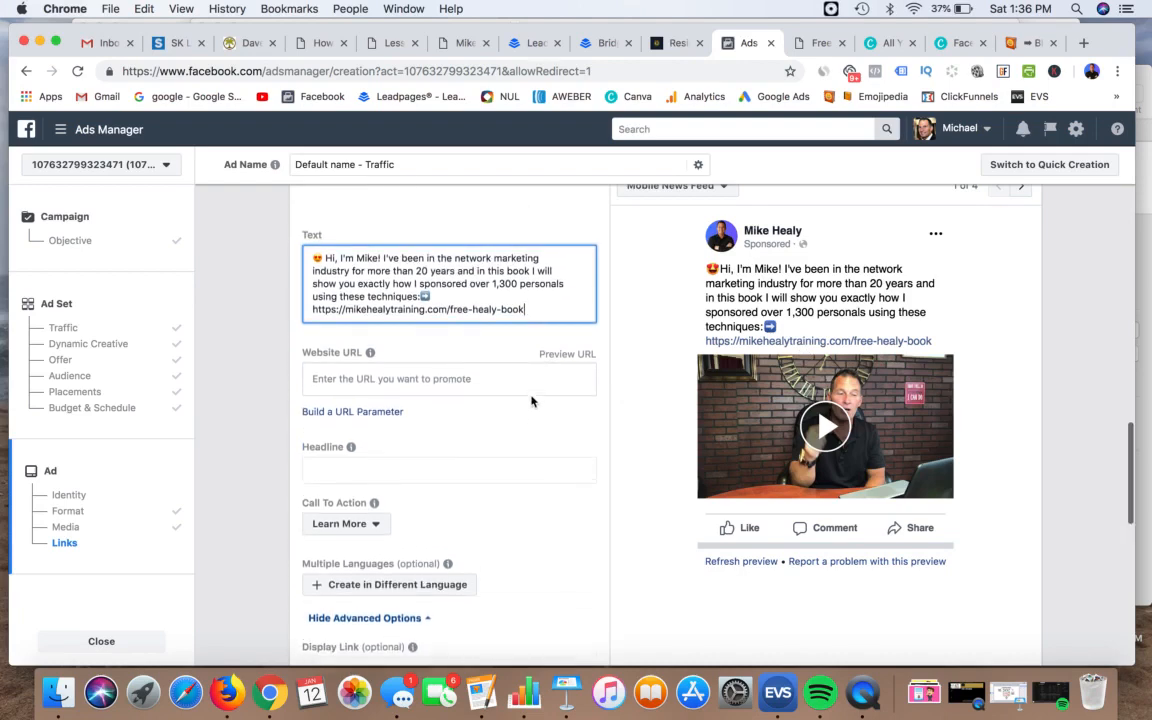
{"action": "left_click", "coordinate": [439, 380]}
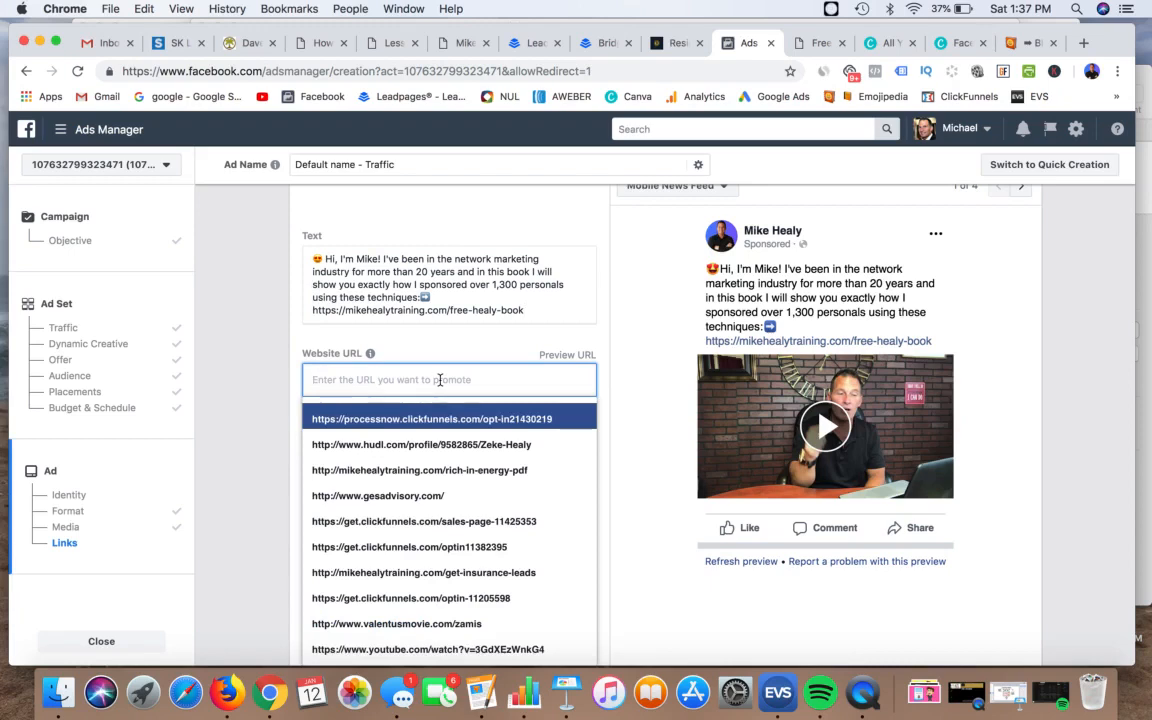
{"action": "key", "text": "super+v"}
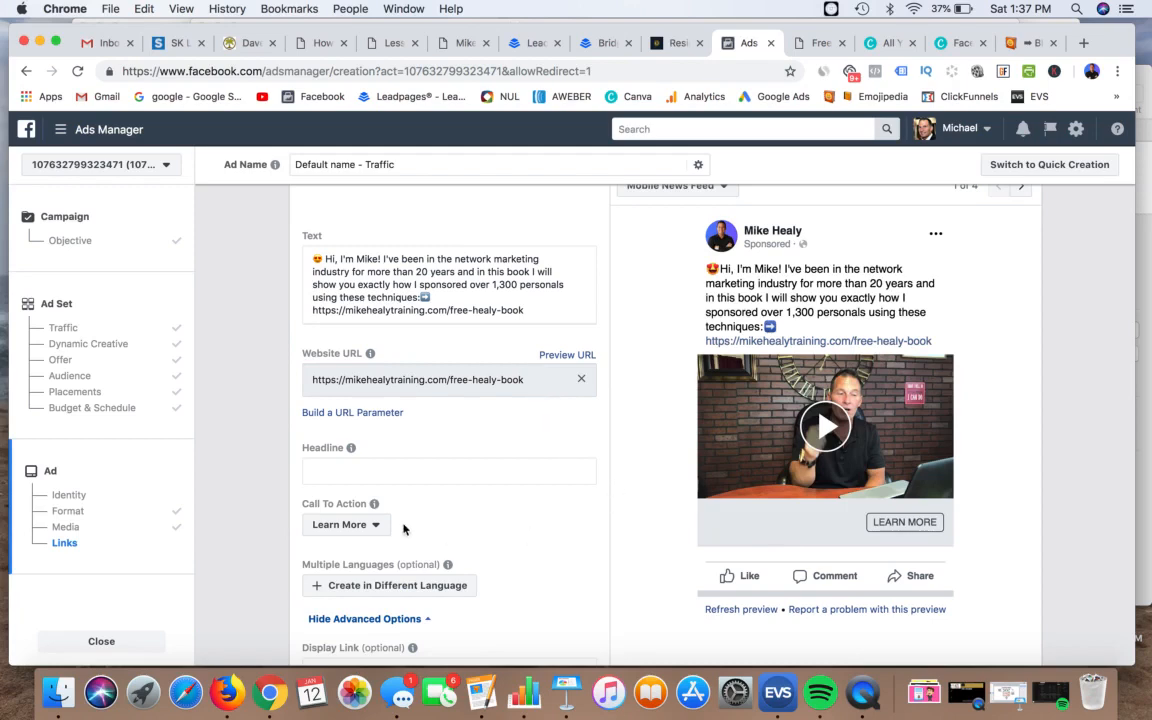
Step: Set the ad's call to action to Download
{"action": "scroll", "coordinate": [440, 490], "scroll_direction": "down", "scroll_amount": 3}
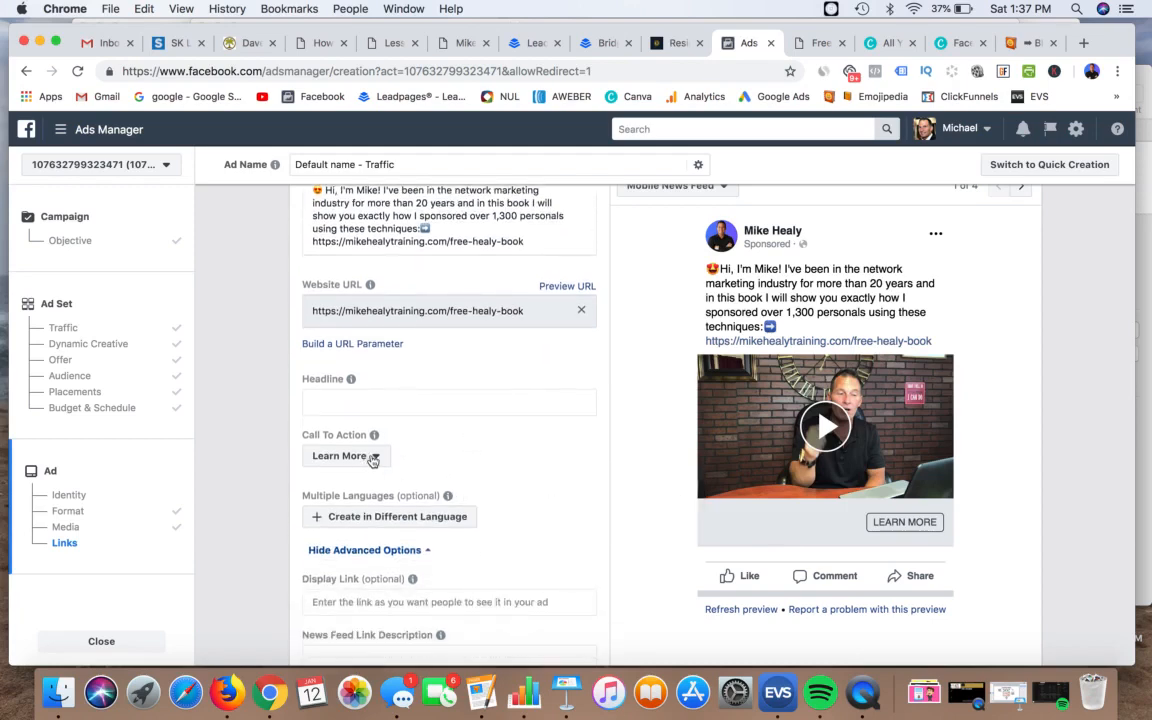
{"action": "left_click", "coordinate": [346, 457]}
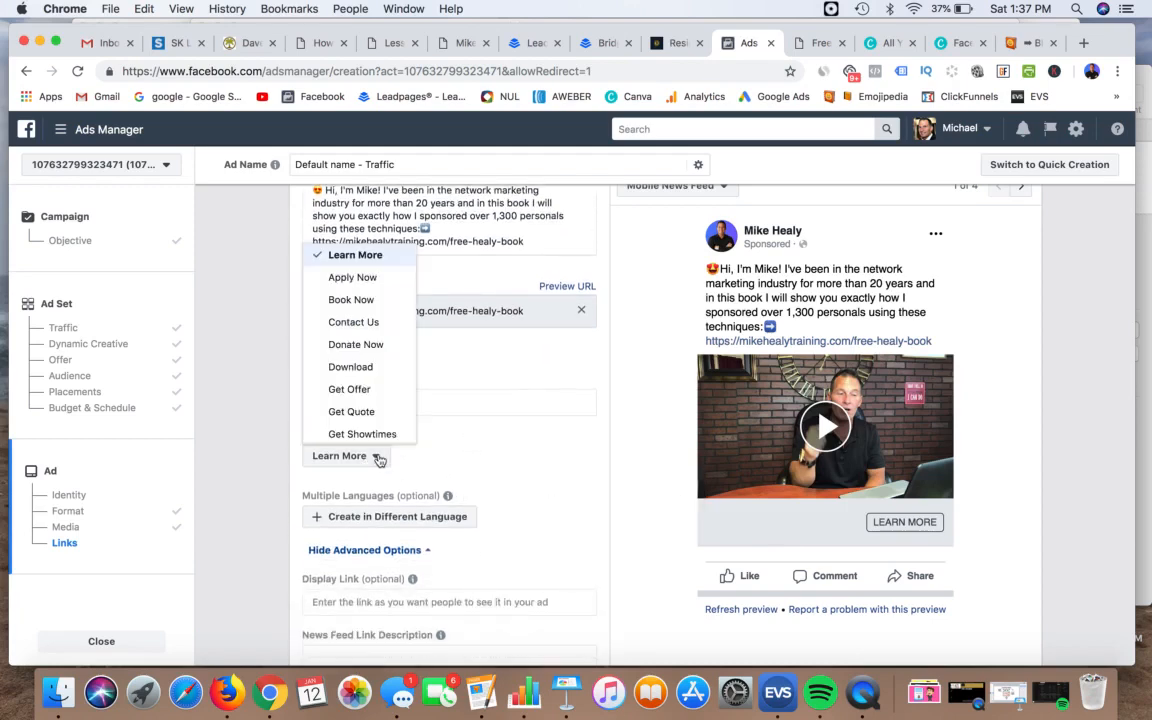
{"action": "left_click", "coordinate": [366, 369]}
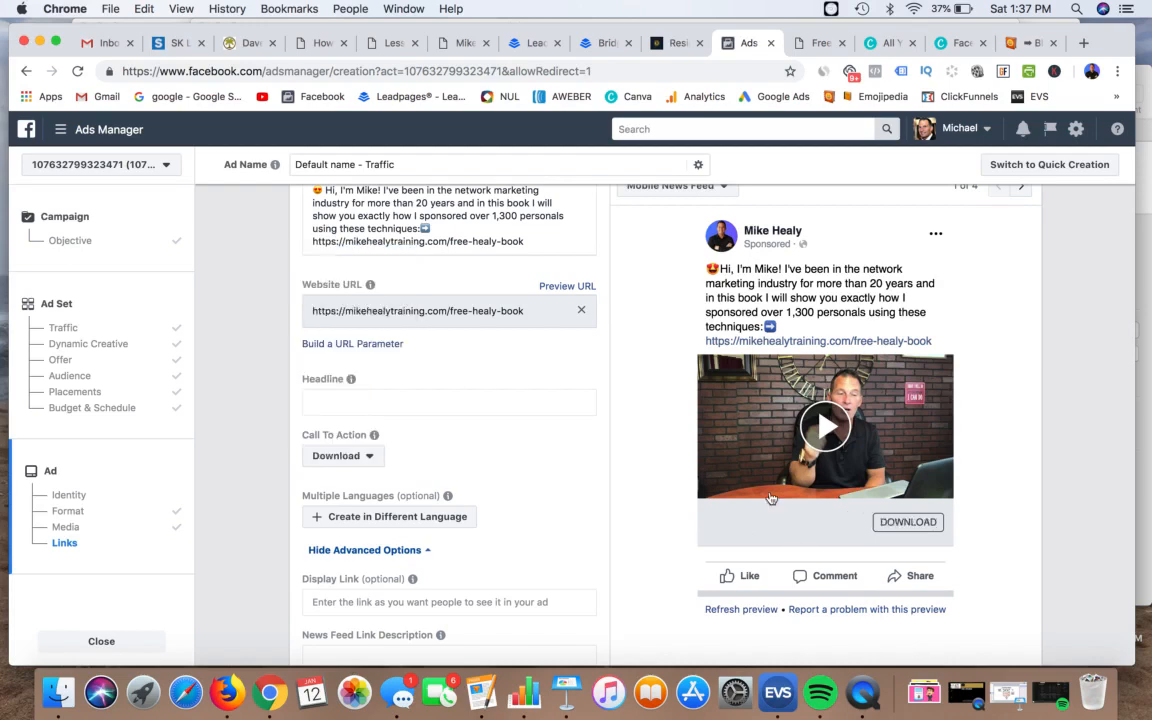
Step: Change the ad's call to action to Watch More
{"action": "left_click", "coordinate": [345, 456]}
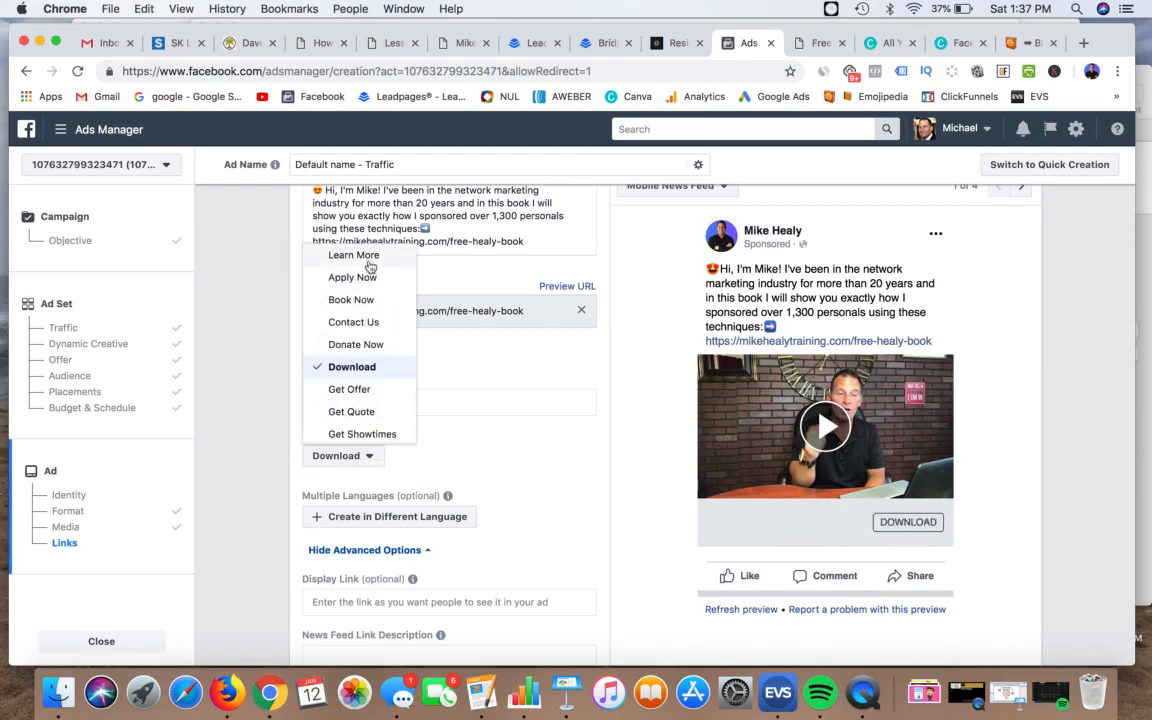
{"action": "scroll", "coordinate": [368, 263], "scroll_direction": "down", "scroll_amount": 1}
{"action": "scroll", "coordinate": [368, 263], "scroll_direction": "down", "scroll_amount": 5}
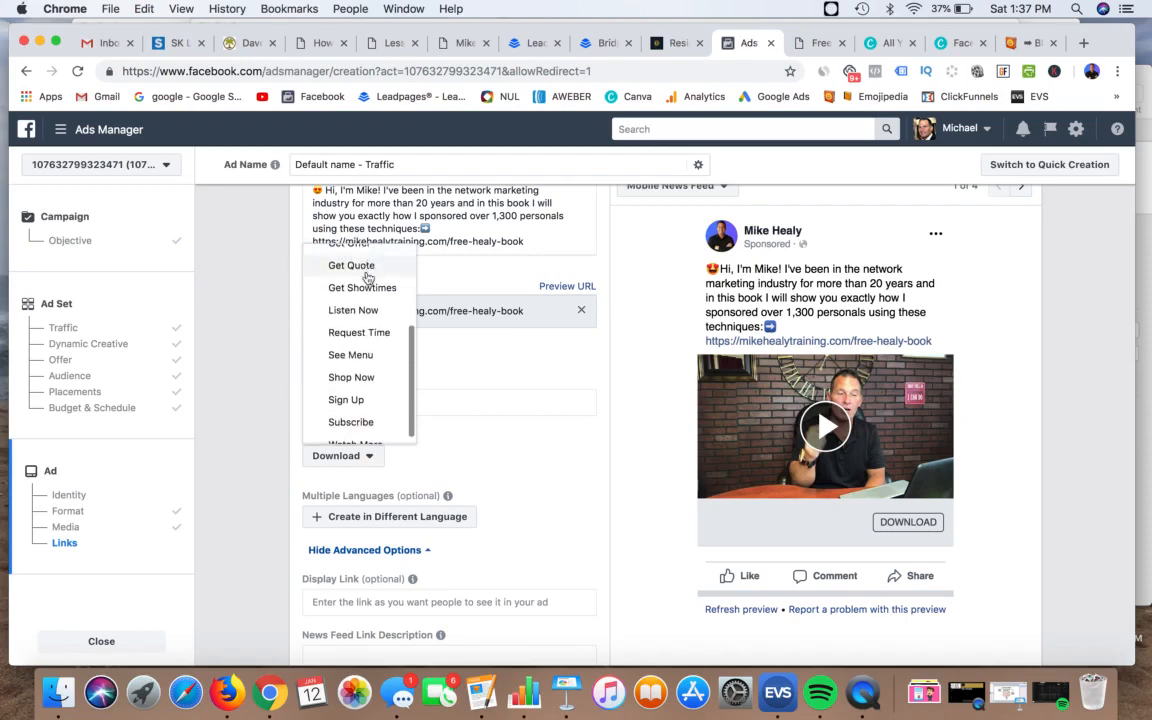
{"action": "scroll", "coordinate": [362, 320], "scroll_direction": "down", "scroll_amount": 1}
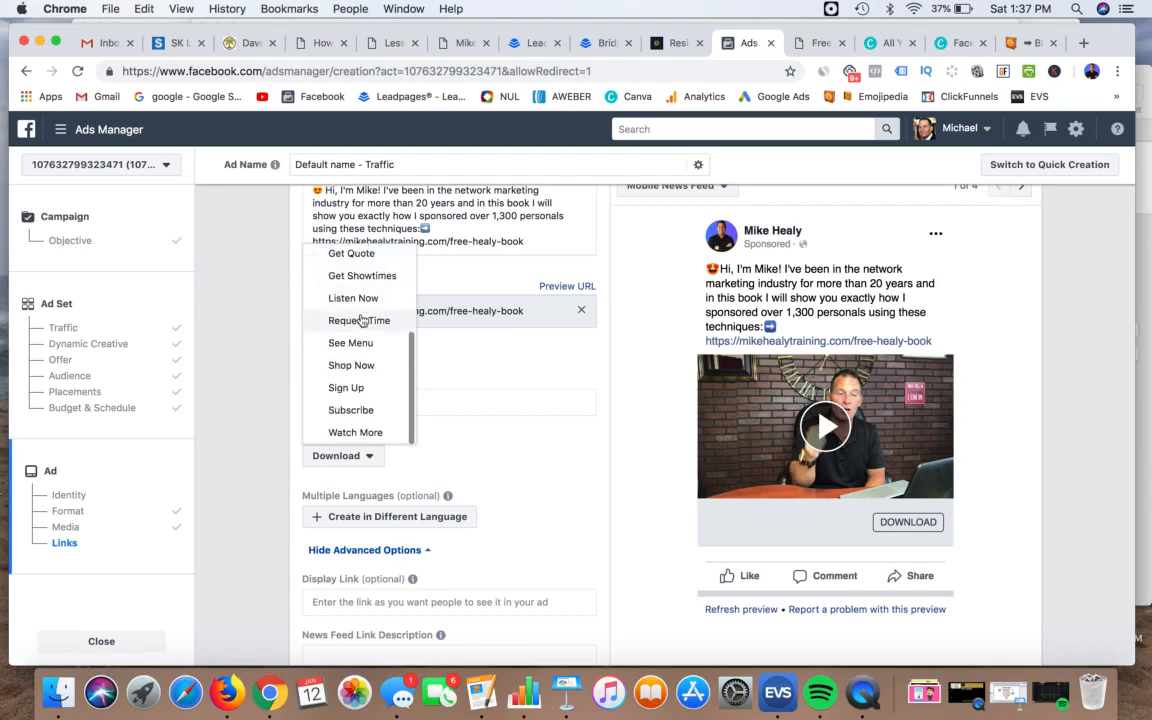
{"action": "left_click", "coordinate": [371, 437]}
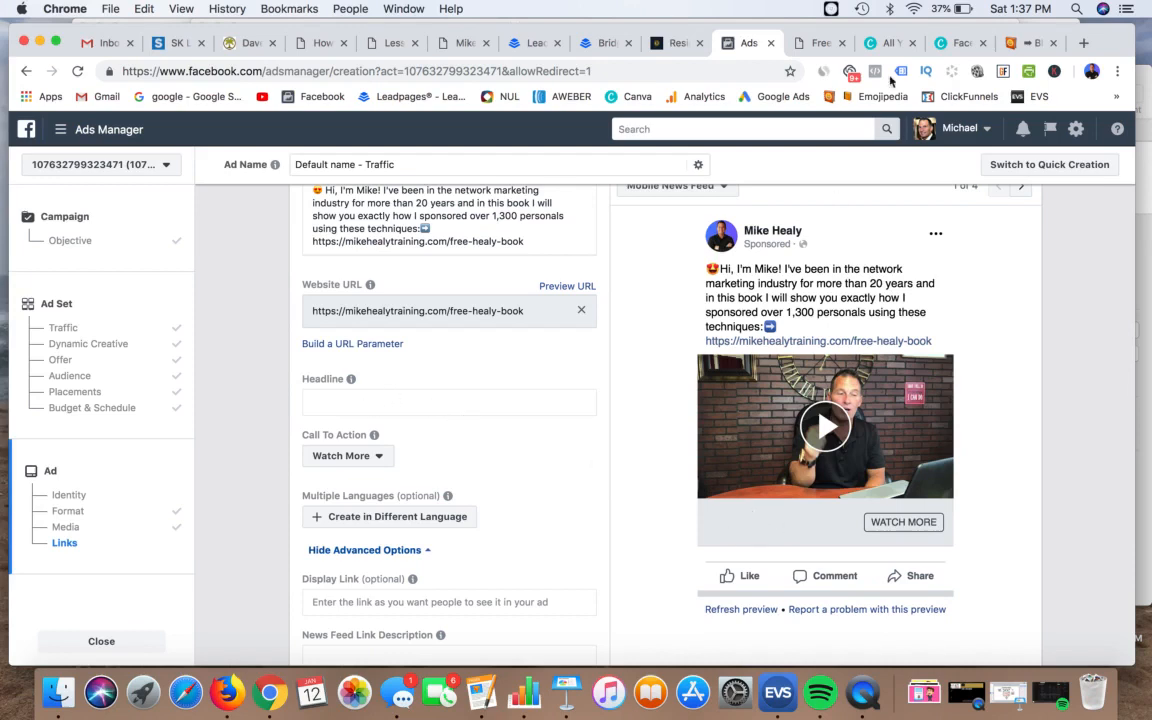
Step: Check the free book landing page and set the ad's headline to "Free Network Marketing Book-Download Now"
{"action": "left_click", "coordinate": [815, 43]}
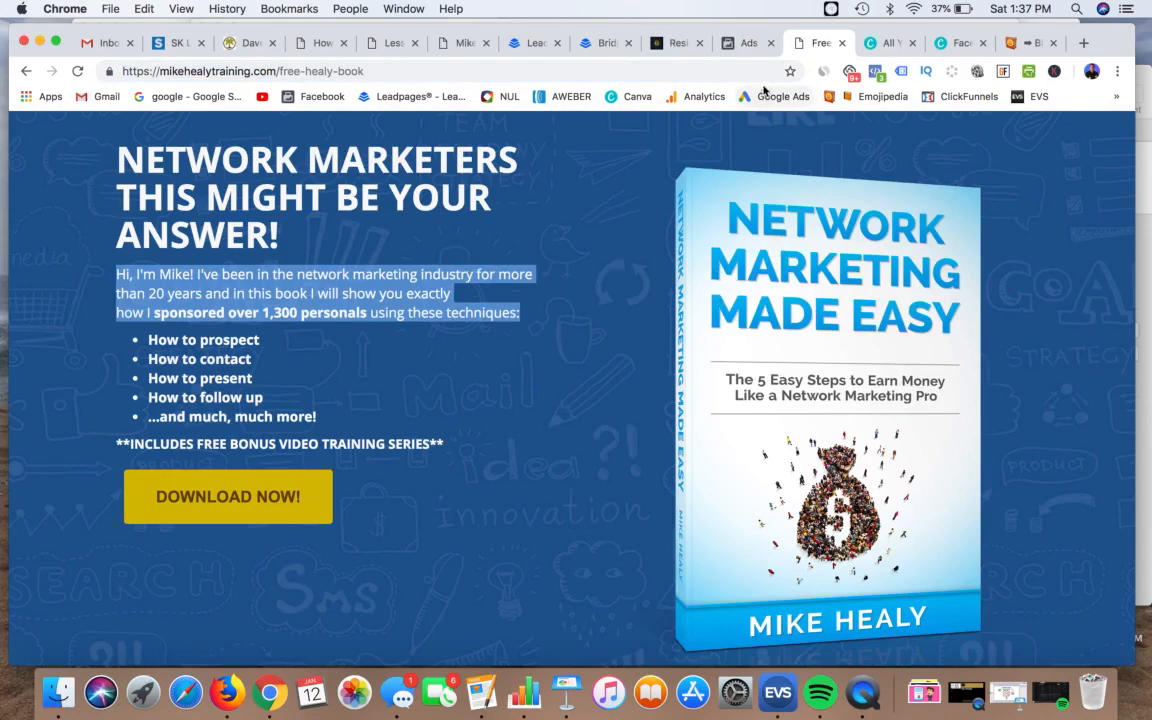
{"action": "left_click", "coordinate": [750, 44]}
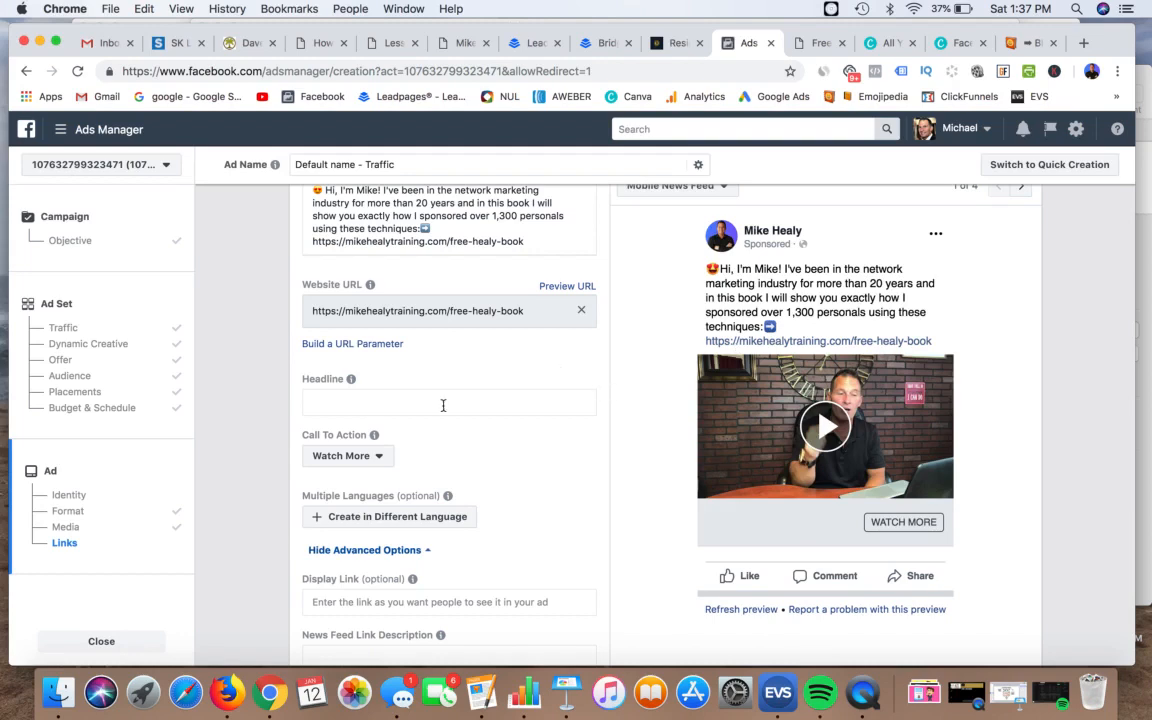
{"action": "left_click", "coordinate": [357, 401]}
{"action": "type", "text": "F"}
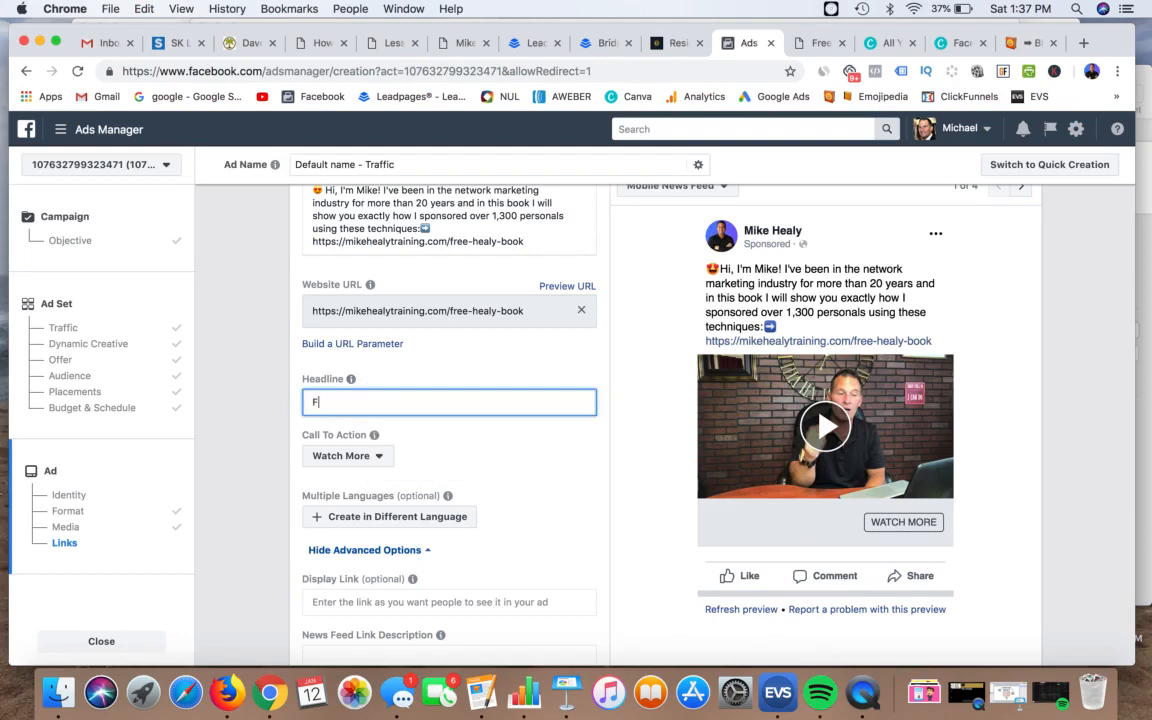
{"action": "type", "text": "ree"}
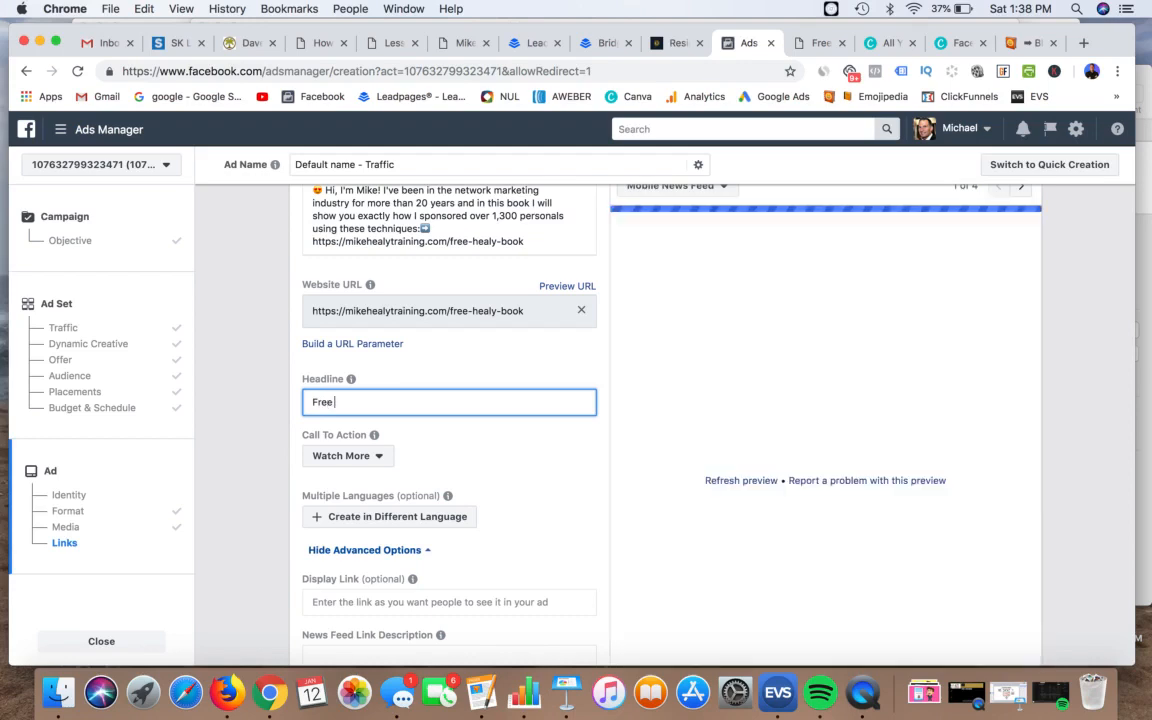
{"action": "type", "text": " Ne"}
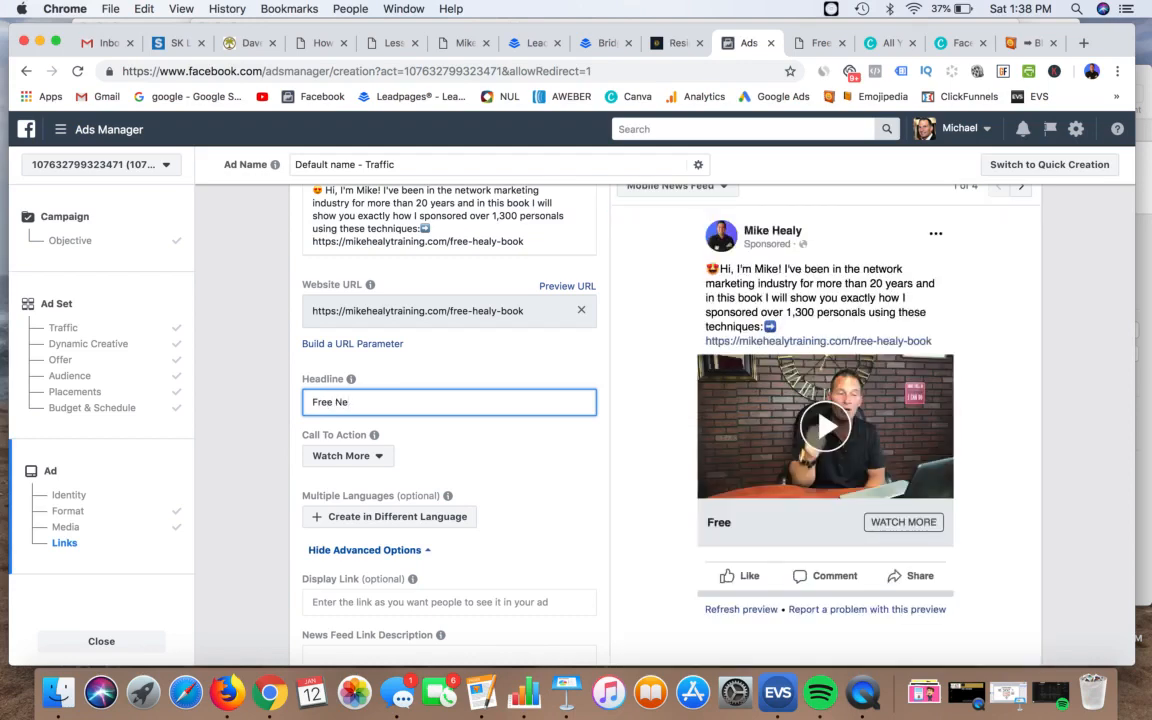
{"action": "type", "text": "t"}
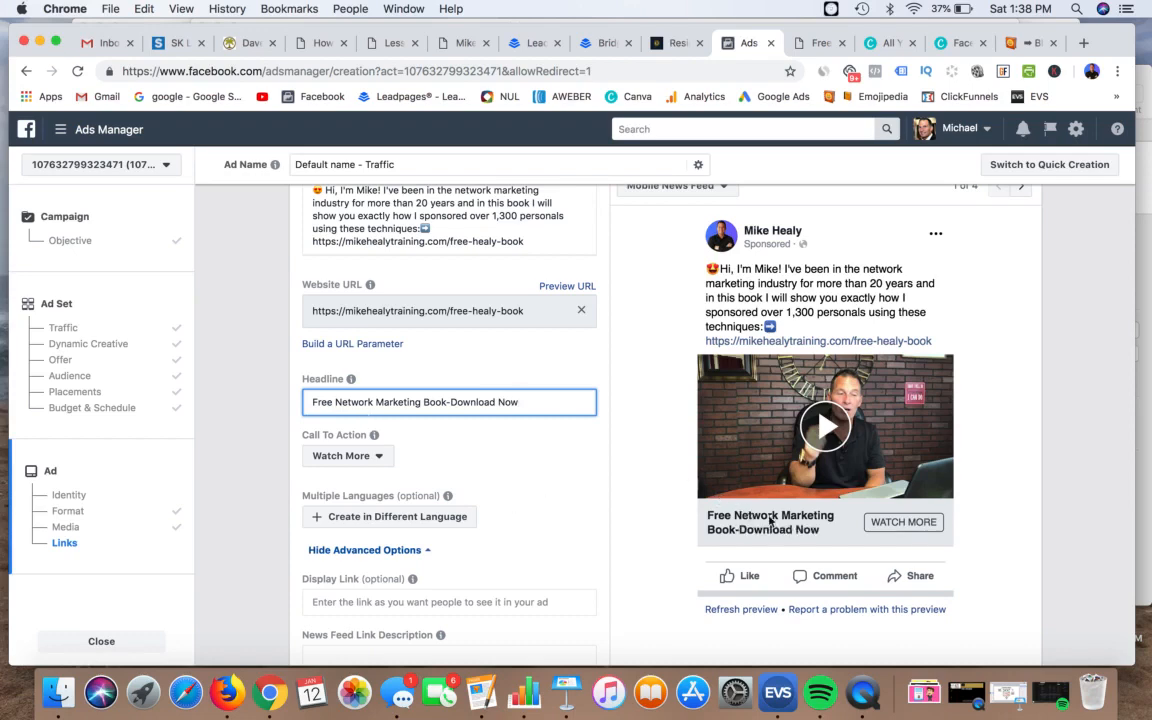
Step: Preview the ad in the Desktop News Feed and Desktop Right Column placements, and return the preview to Mobile News Feed
{"action": "scroll", "coordinate": [645, 455], "scroll_direction": "up", "scroll_amount": 2}
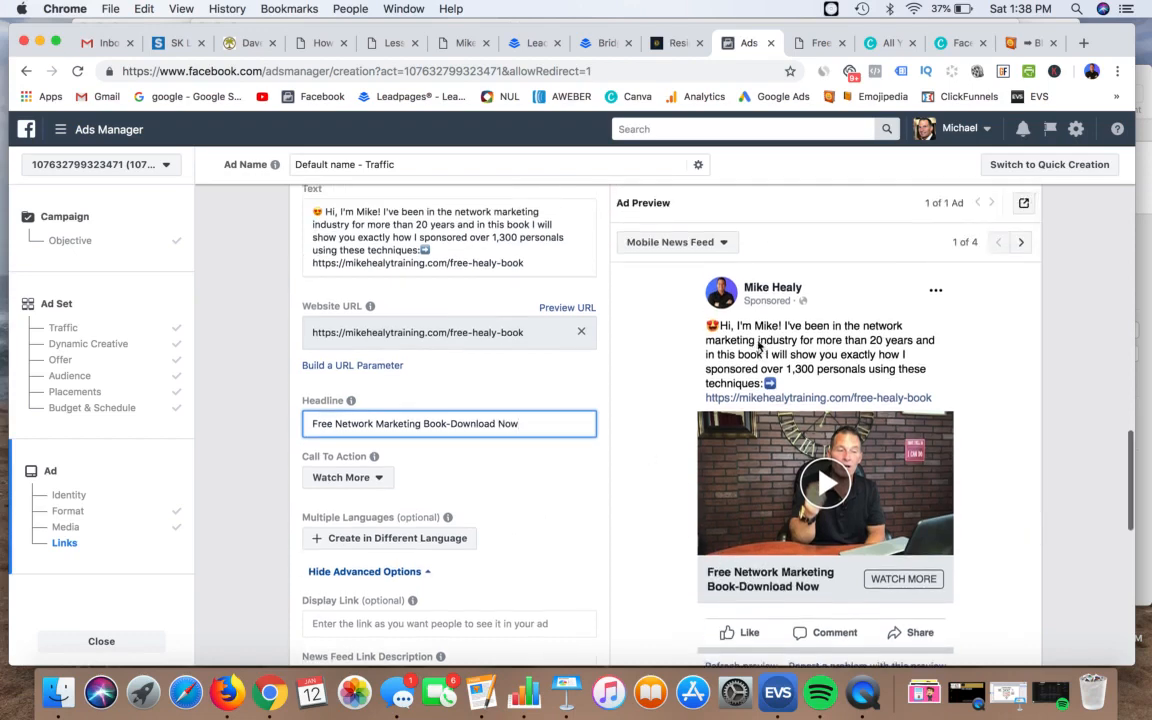
{"action": "scroll", "coordinate": [759, 346], "scroll_direction": "down", "scroll_amount": 1}
{"action": "left_click", "coordinate": [715, 233]}
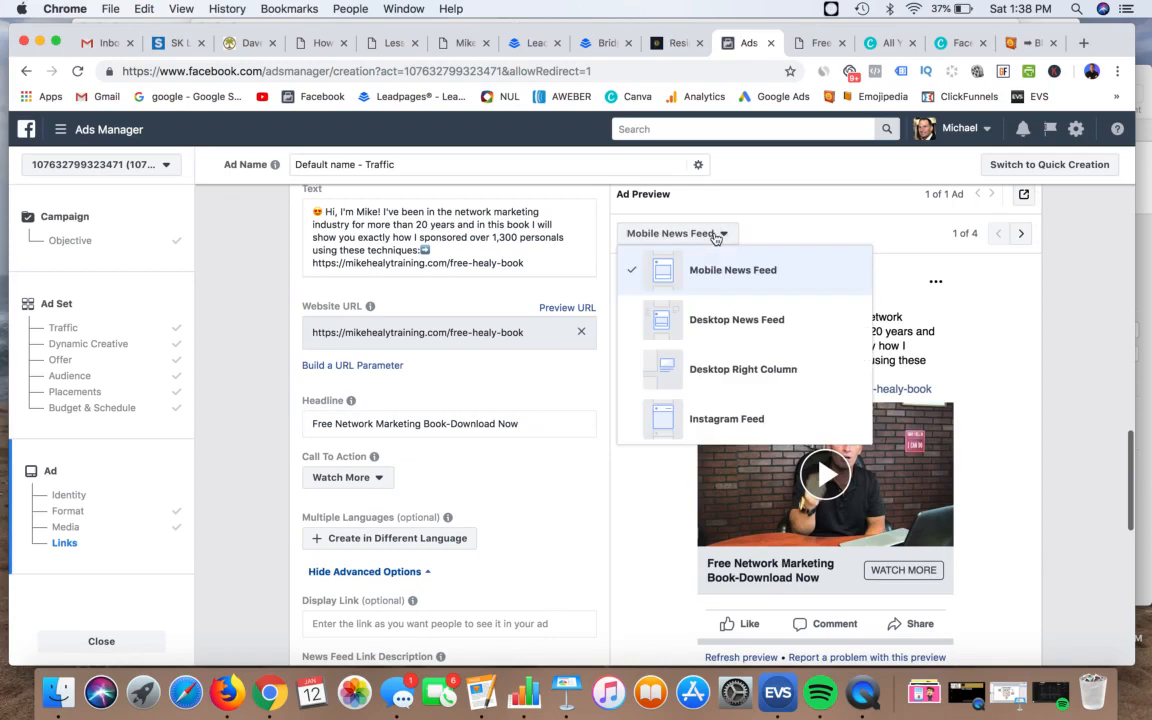
{"action": "left_click", "coordinate": [709, 322]}
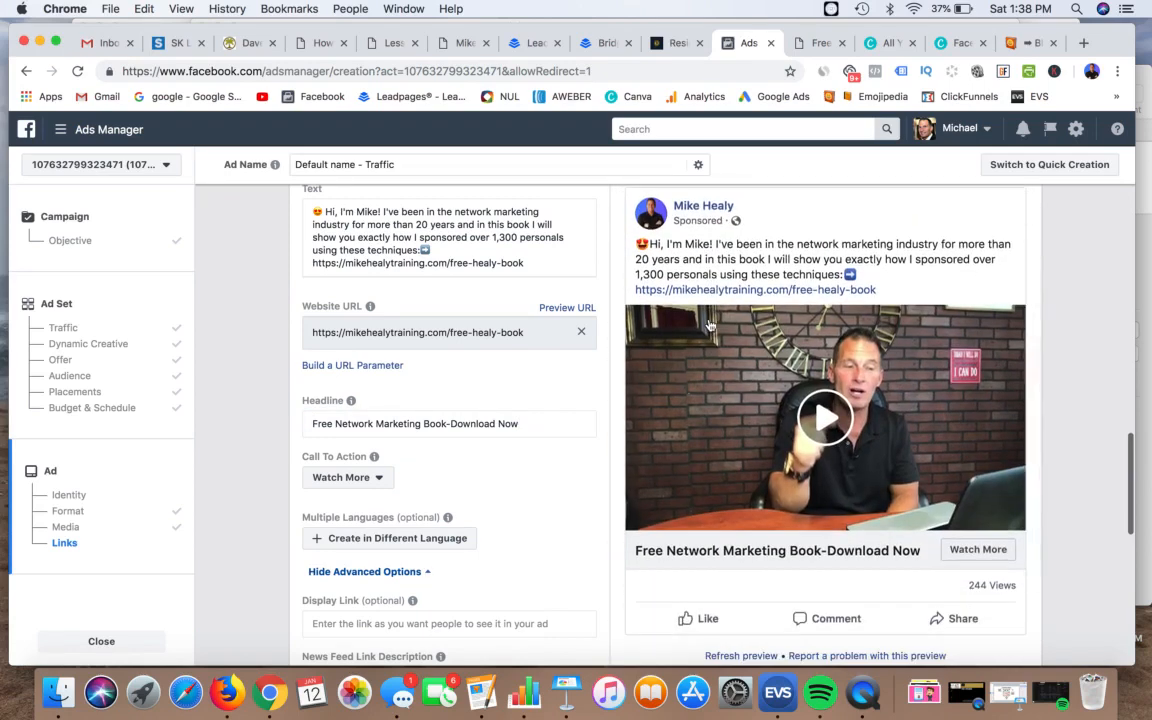
{"action": "left_click", "coordinate": [680, 238]}
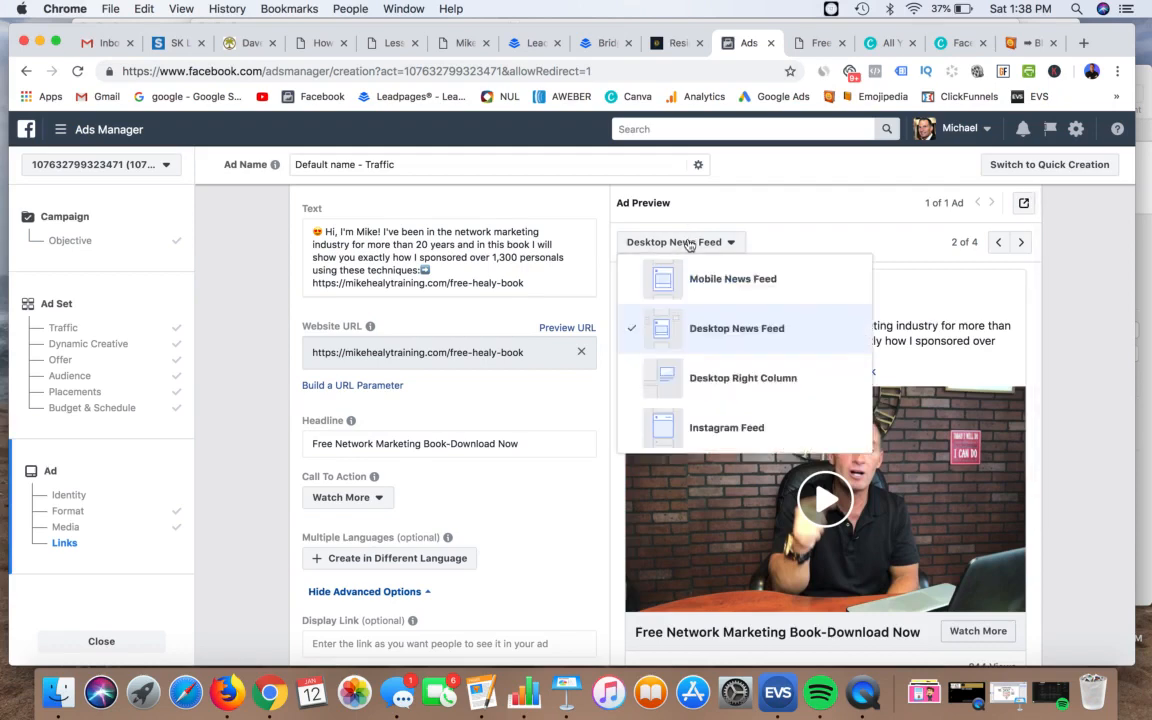
{"action": "left_click", "coordinate": [730, 385]}
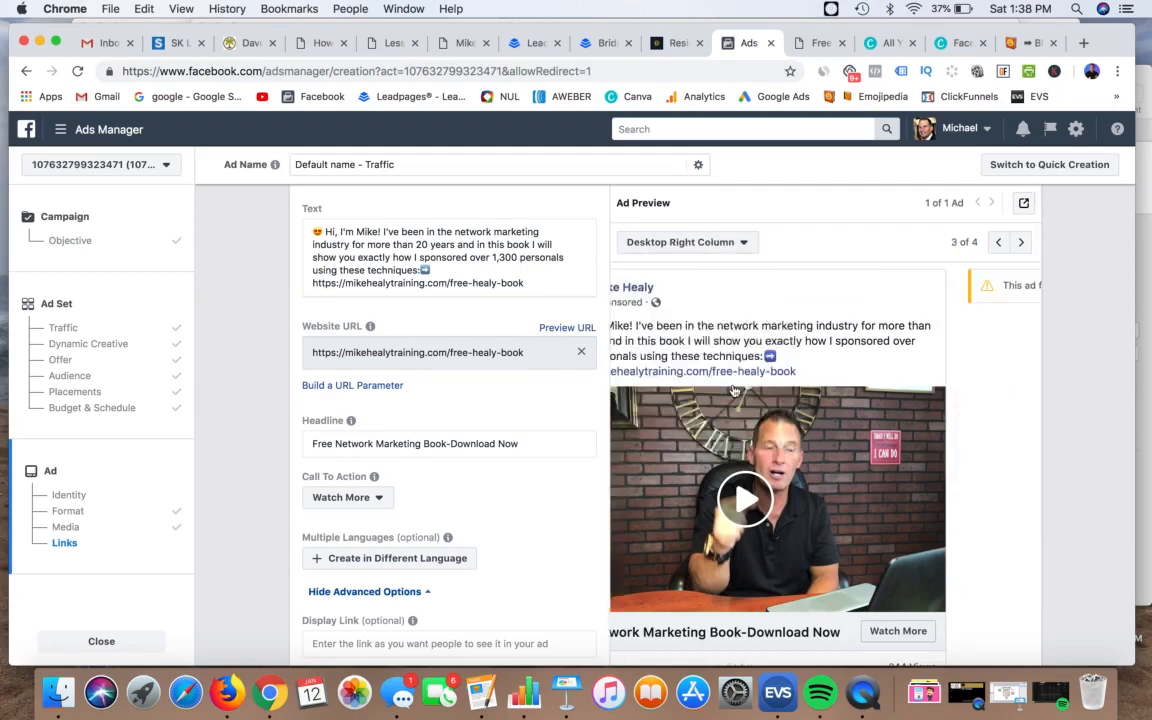
{"action": "left_click", "coordinate": [683, 242]}
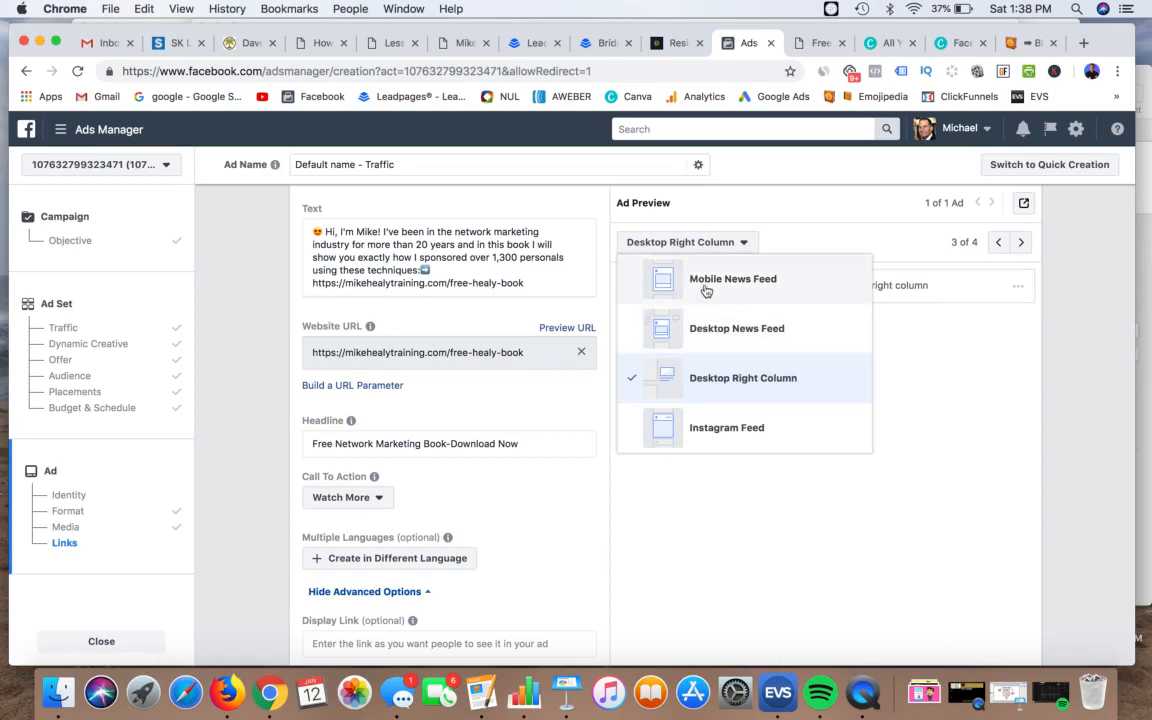
{"action": "left_click", "coordinate": [704, 288]}
{"action": "scroll", "coordinate": [658, 355], "scroll_direction": "down", "scroll_amount": 2}
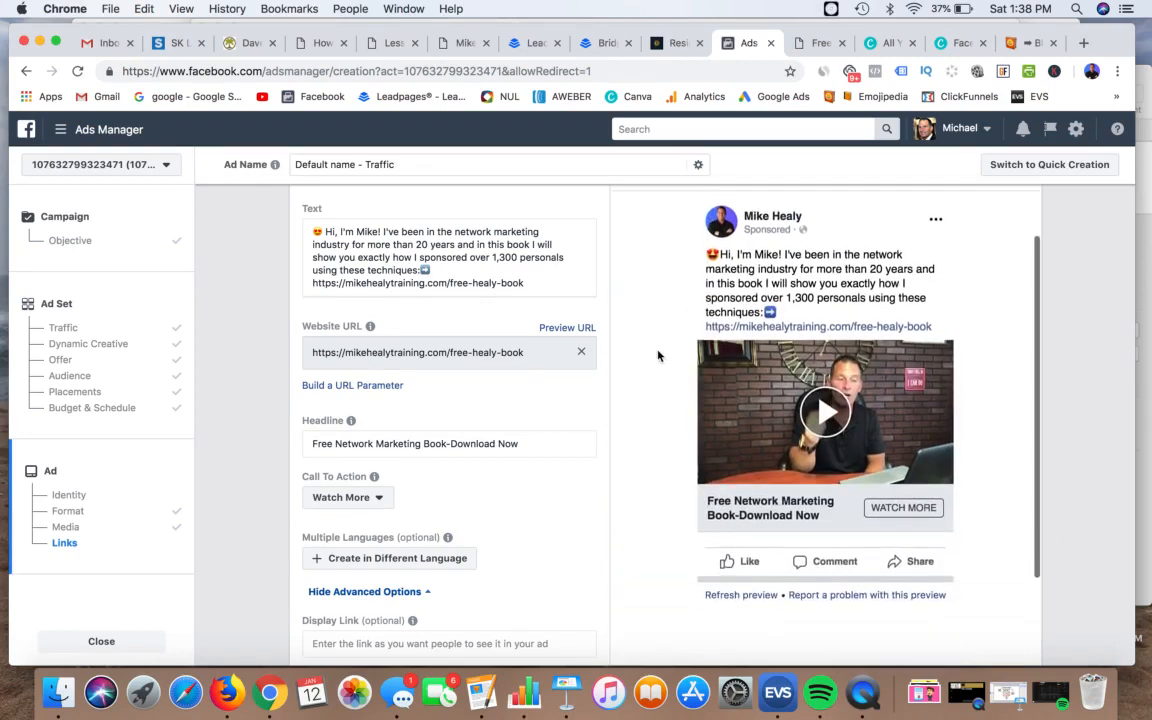
Step: Switch the ad's call to action from Watch More to Download
{"action": "scroll", "coordinate": [589, 403], "scroll_direction": "down", "scroll_amount": 3}
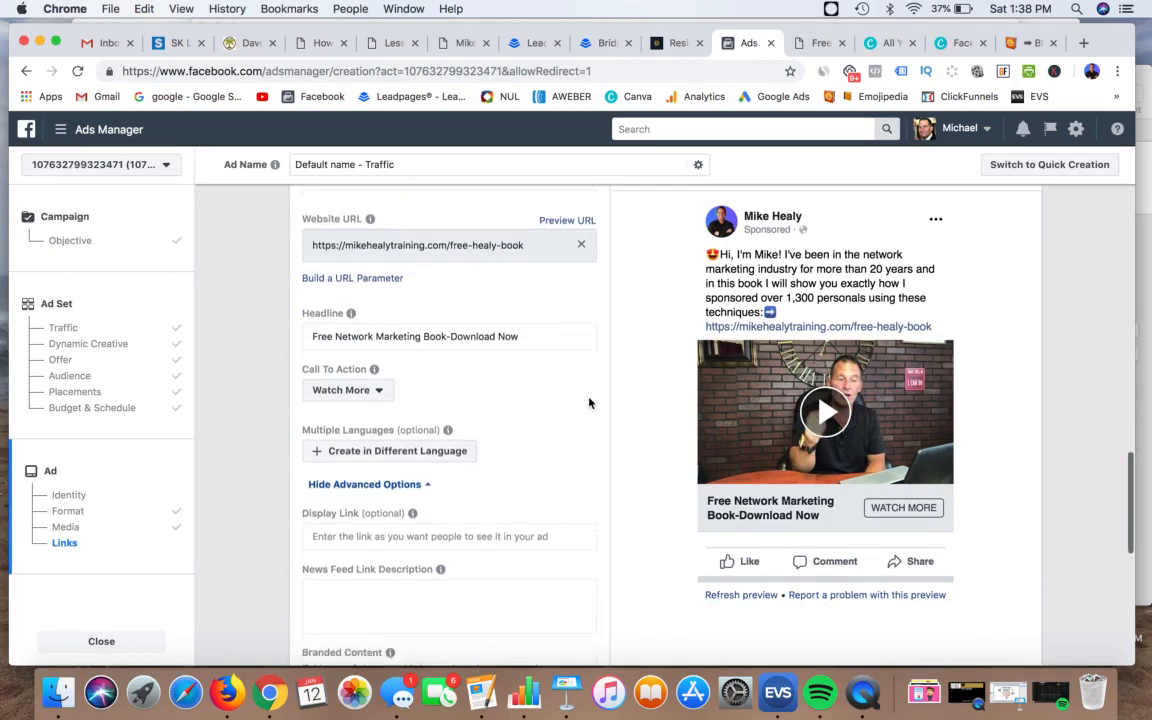
{"action": "left_click", "coordinate": [380, 370]}
{"action": "scroll", "coordinate": [373, 420], "scroll_direction": "up", "scroll_amount": 5}
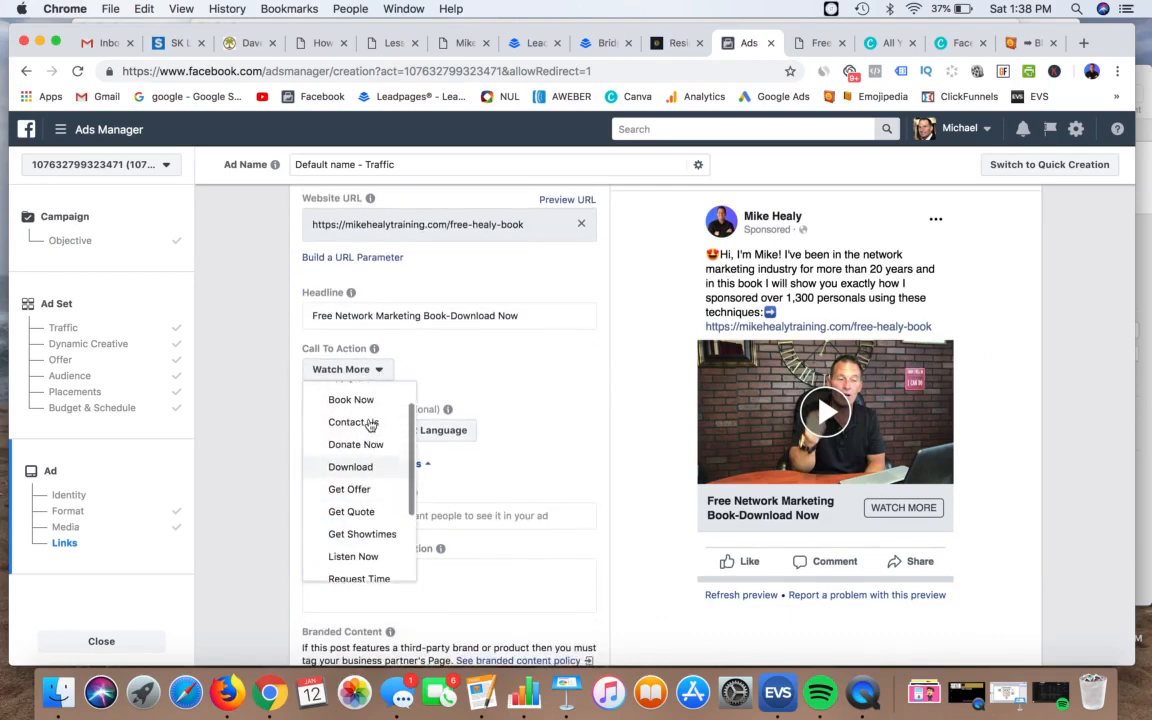
{"action": "left_click", "coordinate": [371, 468]}
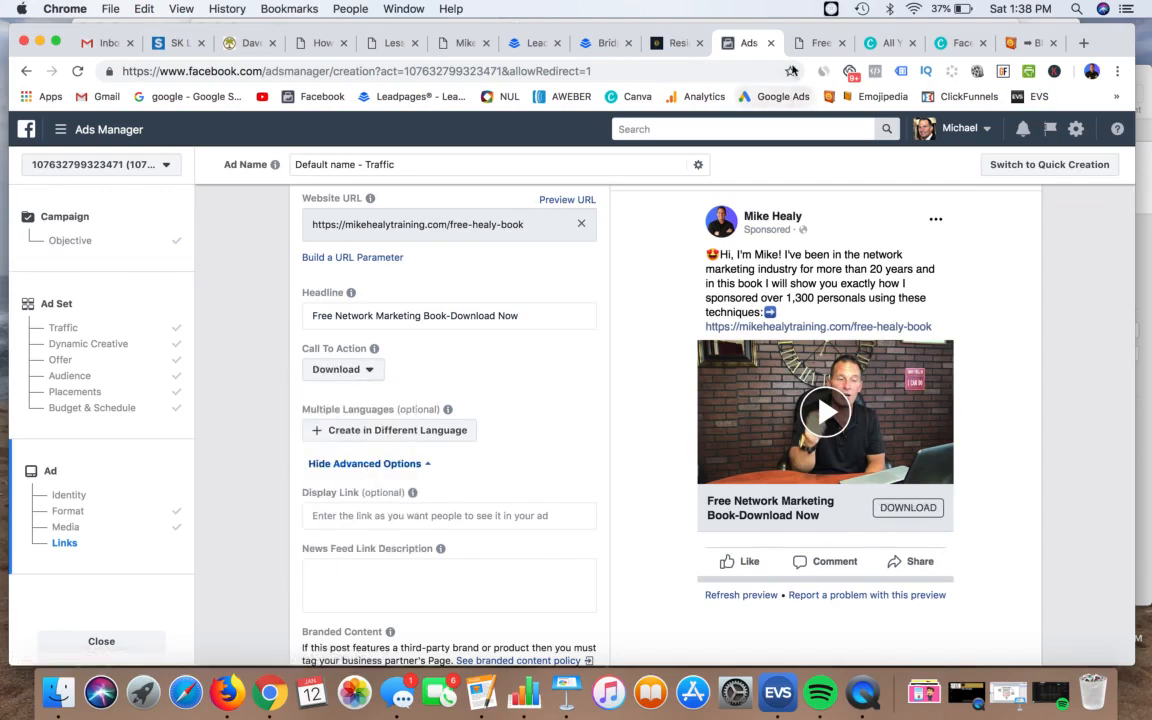
Step: Compare the landing page with the ad and review the ad's text, link, headline and advanced link options
{"action": "left_click", "coordinate": [813, 43]}
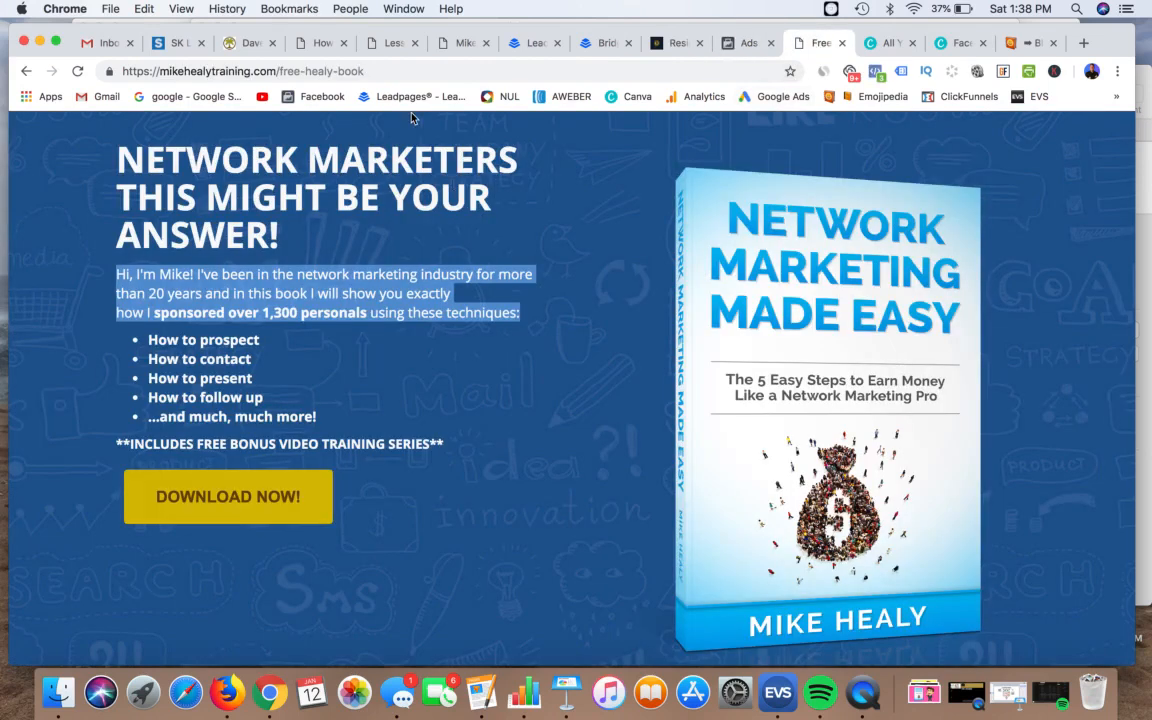
{"action": "left_click", "coordinate": [745, 43]}
{"action": "scroll", "coordinate": [473, 276], "scroll_direction": "up", "scroll_amount": 3}
{"action": "scroll", "coordinate": [425, 250], "scroll_direction": "up", "scroll_amount": 5}
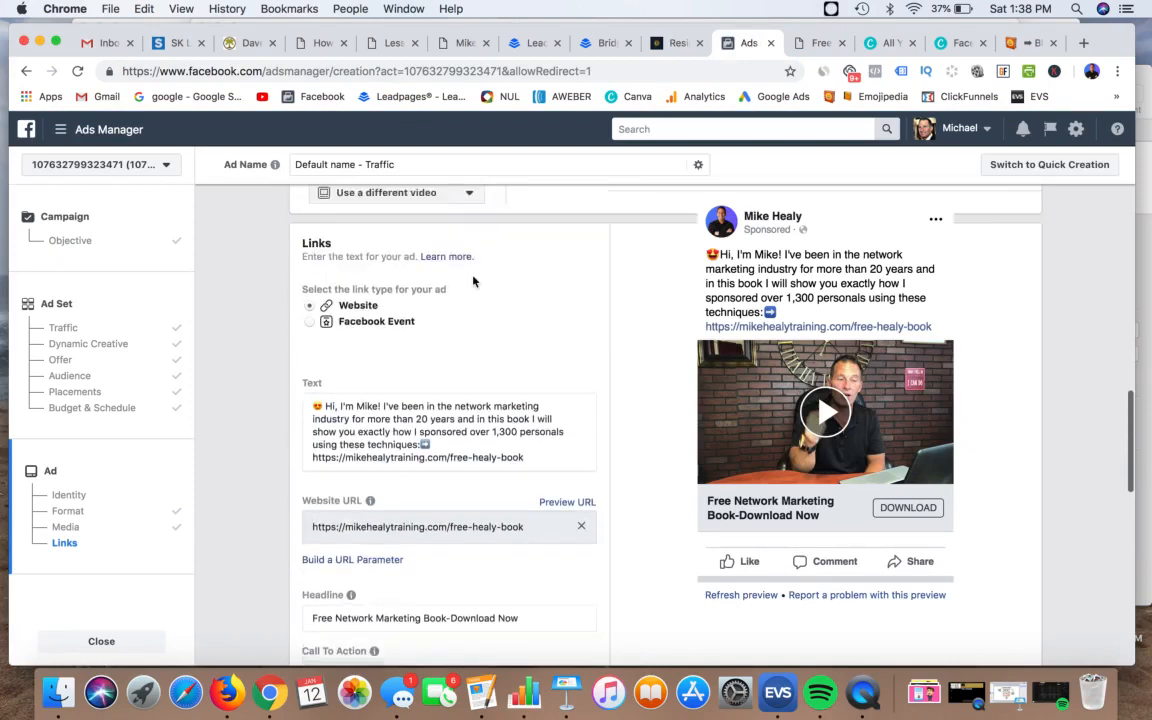
{"action": "scroll", "coordinate": [428, 300], "scroll_direction": "down", "scroll_amount": 7}
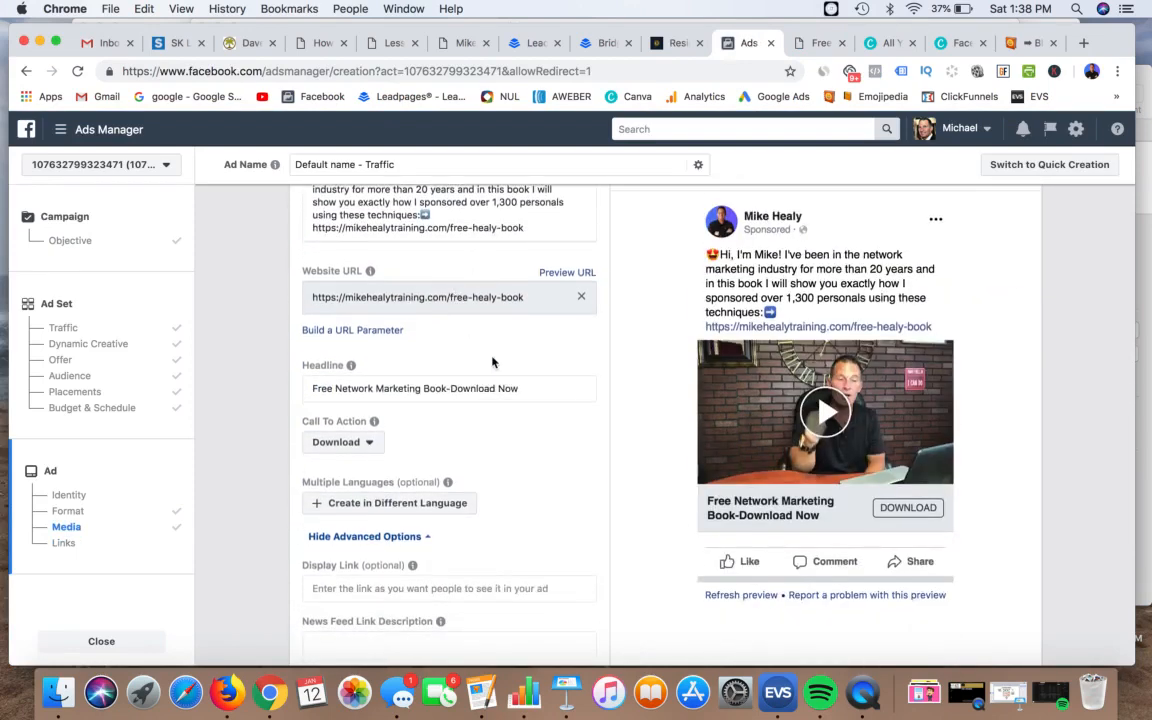
{"action": "scroll", "coordinate": [442, 320], "scroll_direction": "down", "scroll_amount": 4}
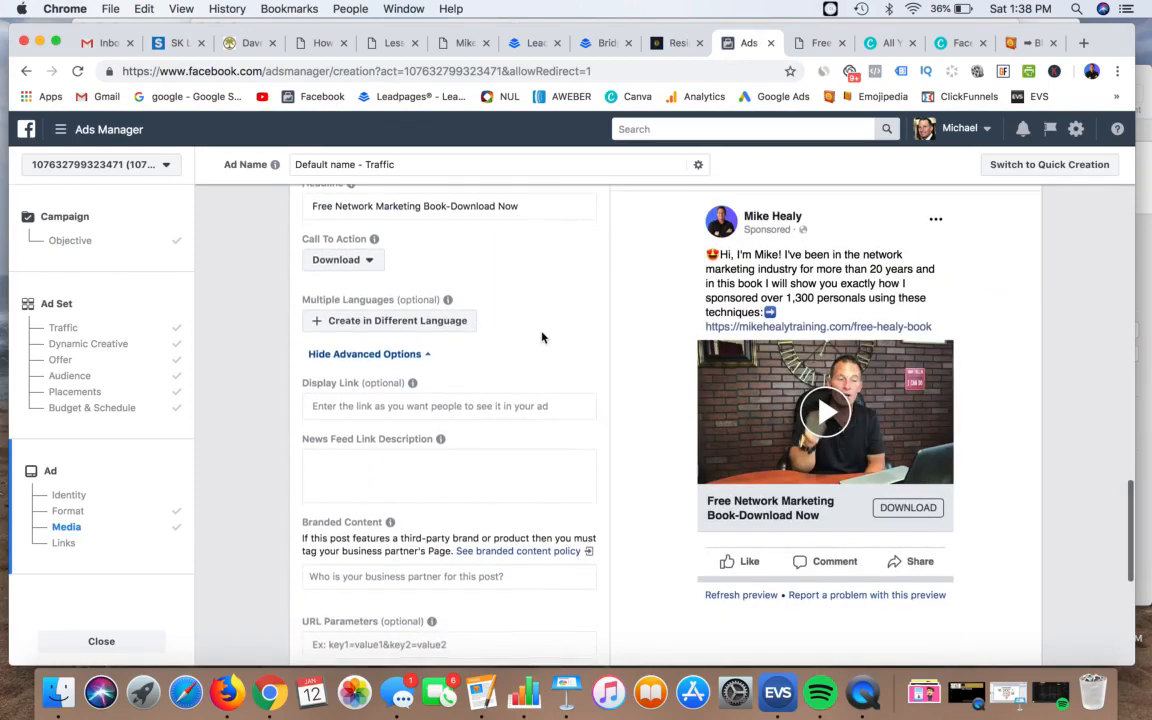
{"action": "scroll", "coordinate": [514, 342], "scroll_direction": "down", "scroll_amount": 1}
{"action": "mouse_move", "coordinate": [411, 345]}
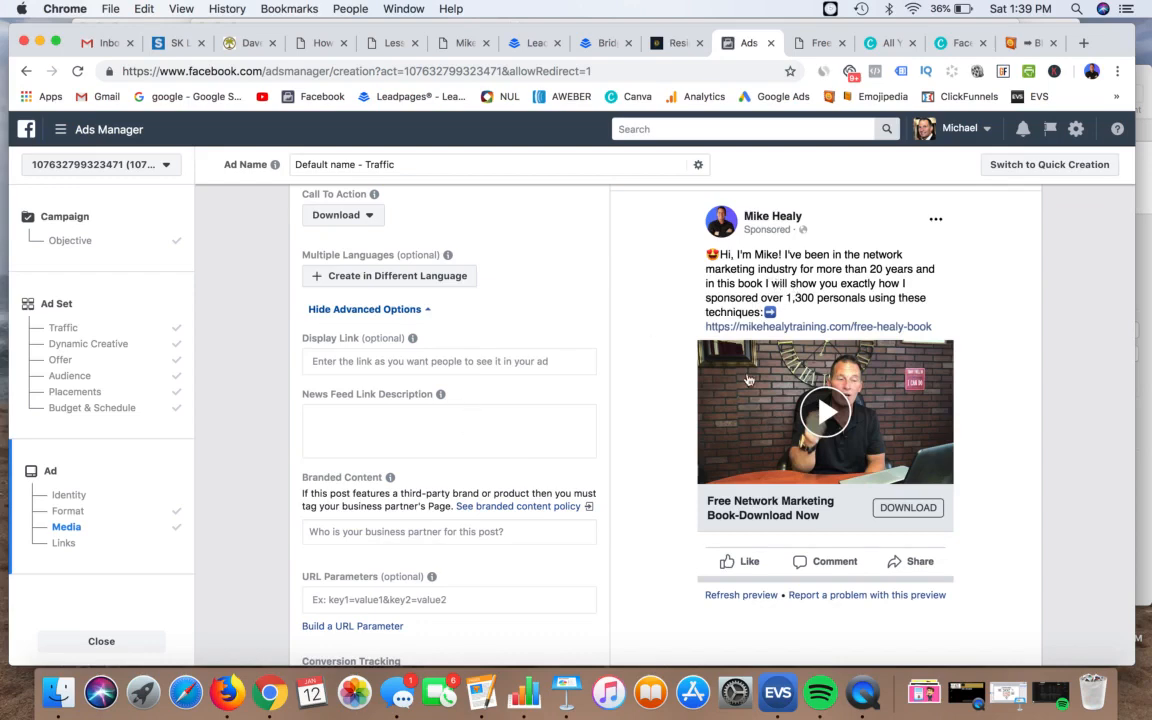
Step: Examine the ad's URL parameters and conversion tracking settings, including the Facebook Pixel, and review the ad preview again
{"action": "scroll", "coordinate": [518, 441], "scroll_direction": "down", "scroll_amount": 3}
{"action": "scroll", "coordinate": [518, 441], "scroll_direction": "down", "scroll_amount": 3}
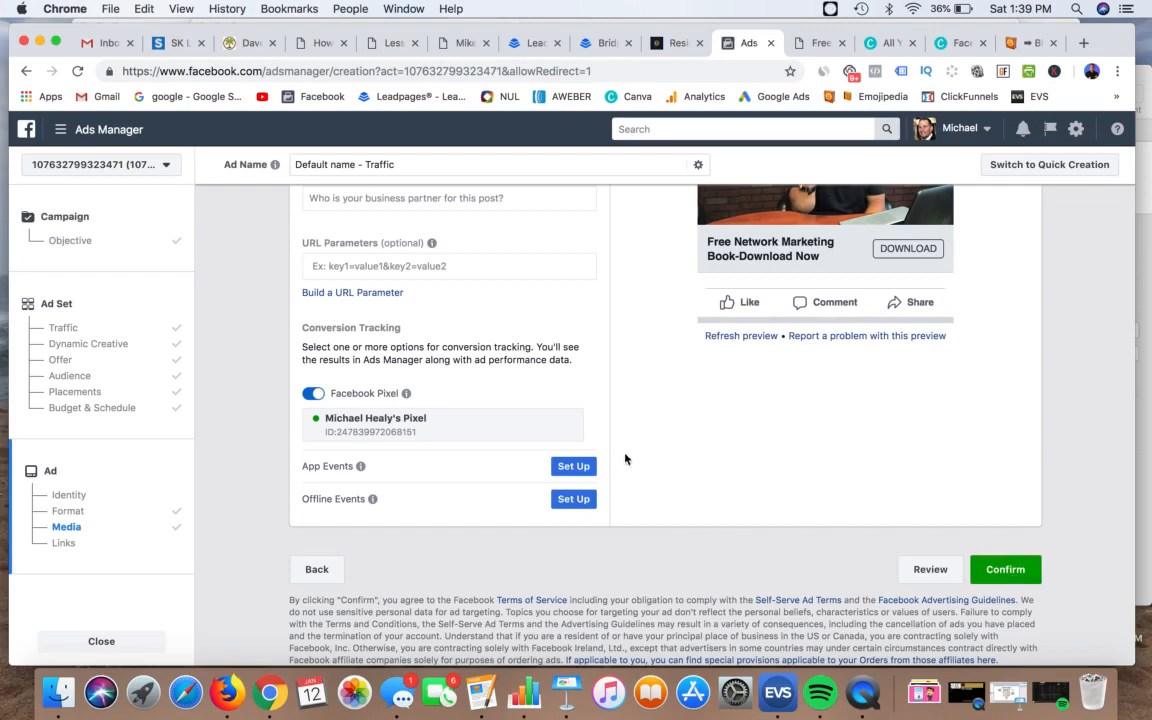
{"action": "scroll", "coordinate": [627, 455], "scroll_direction": "up", "scroll_amount": 3}
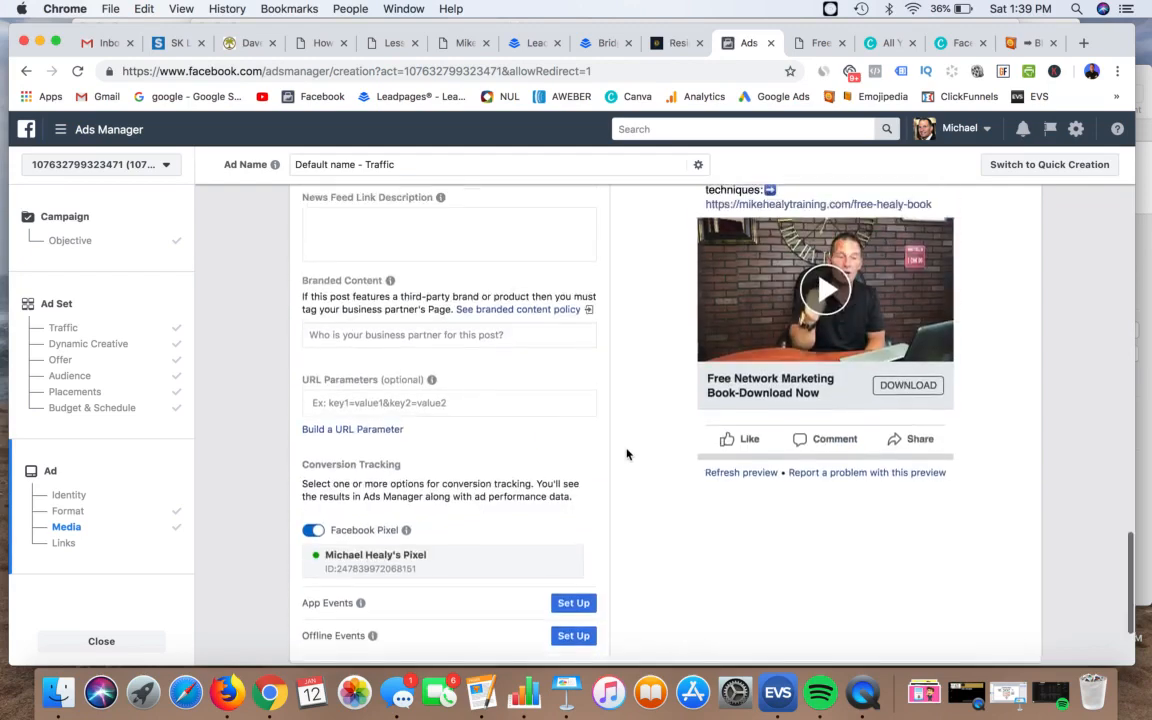
{"action": "scroll", "coordinate": [635, 447], "scroll_direction": "down", "scroll_amount": 3}
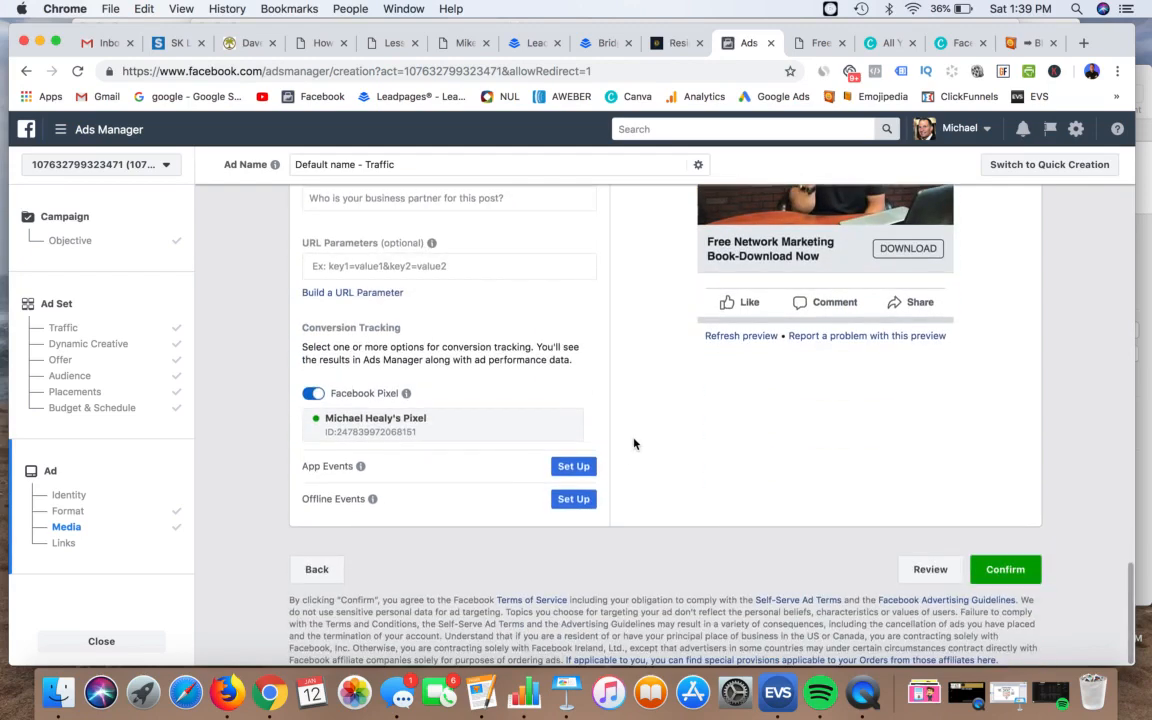
{"action": "scroll", "coordinate": [640, 398], "scroll_direction": "up", "scroll_amount": 5}
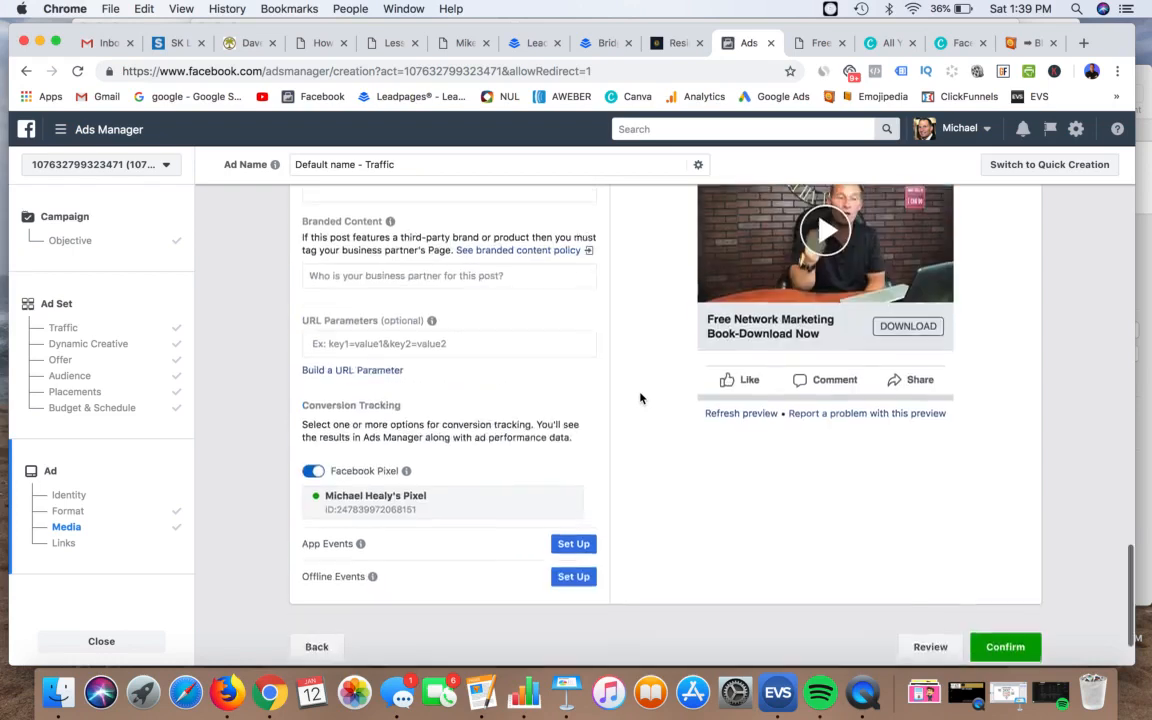
{"action": "scroll", "coordinate": [640, 398], "scroll_direction": "up", "scroll_amount": 1}
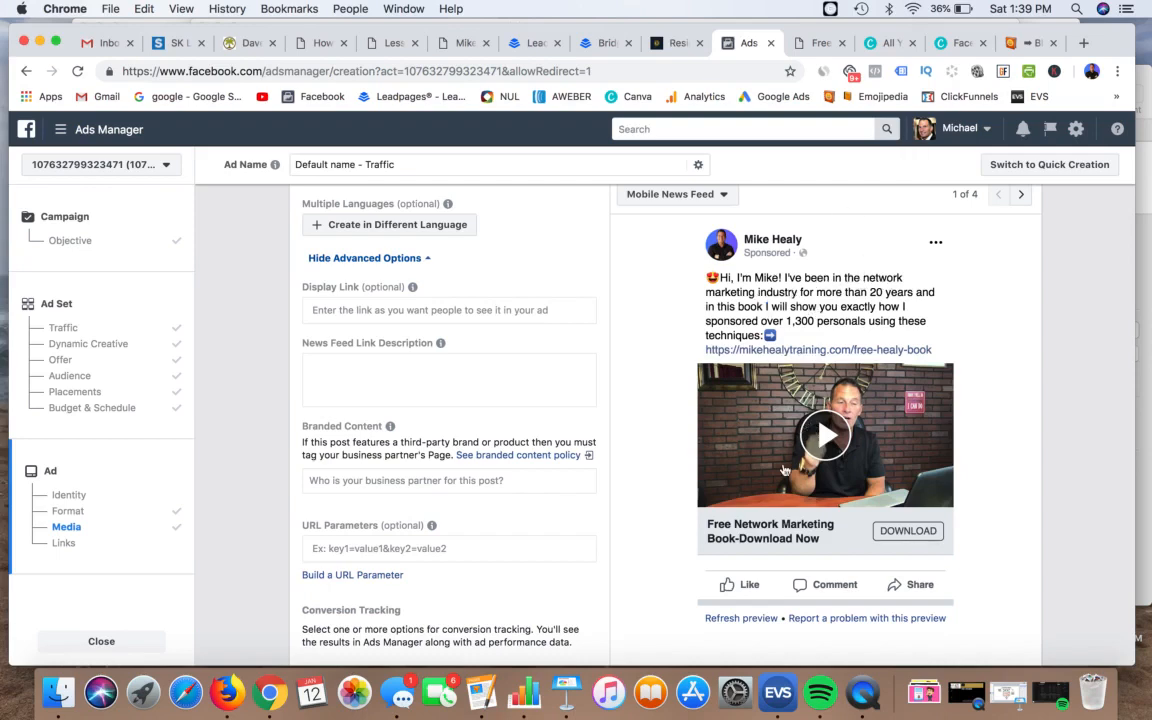
Step: Look over the free book landing page once more and return to the ad's setup in Ads Manager
{"action": "left_click", "coordinate": [815, 44]}
{"action": "left_click", "coordinate": [484, 201]}
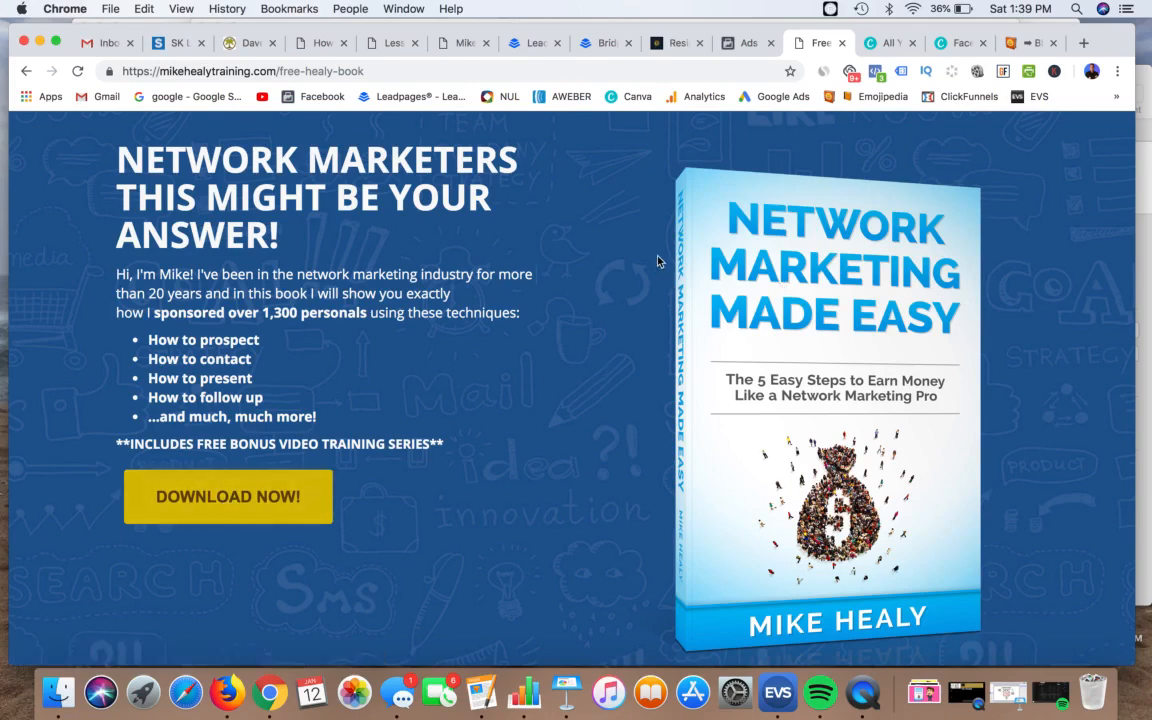
{"action": "left_click", "coordinate": [745, 43]}
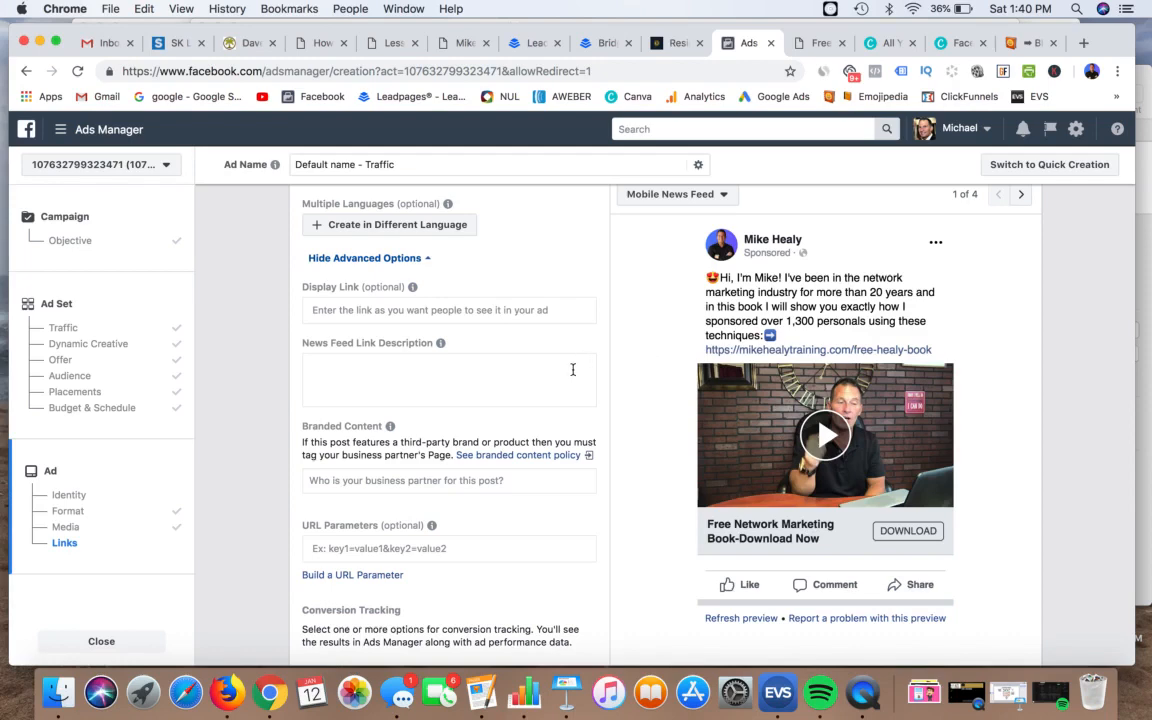
Step: Review the ad's advanced link options, conversion tracking, text, headline, video and preview once more
{"action": "scroll", "coordinate": [573, 370], "scroll_direction": "down", "scroll_amount": 5}
{"action": "scroll", "coordinate": [842, 463], "scroll_direction": "down", "scroll_amount": 1}
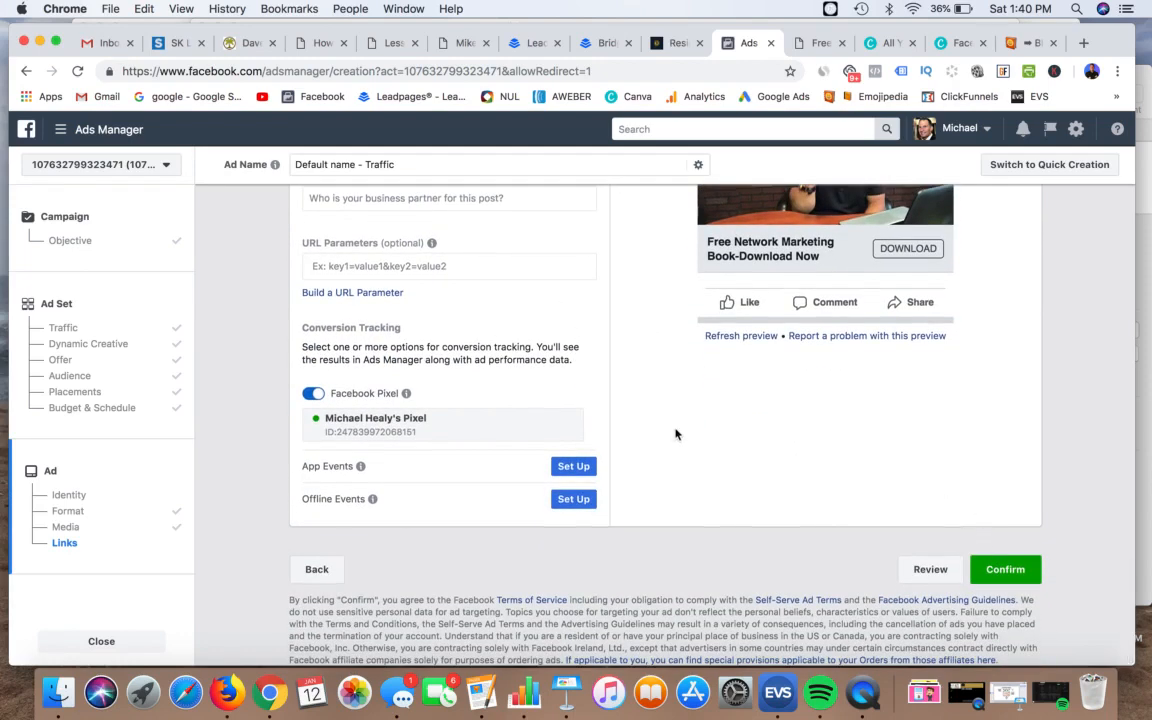
{"action": "scroll", "coordinate": [657, 432], "scroll_direction": "up", "scroll_amount": 5}
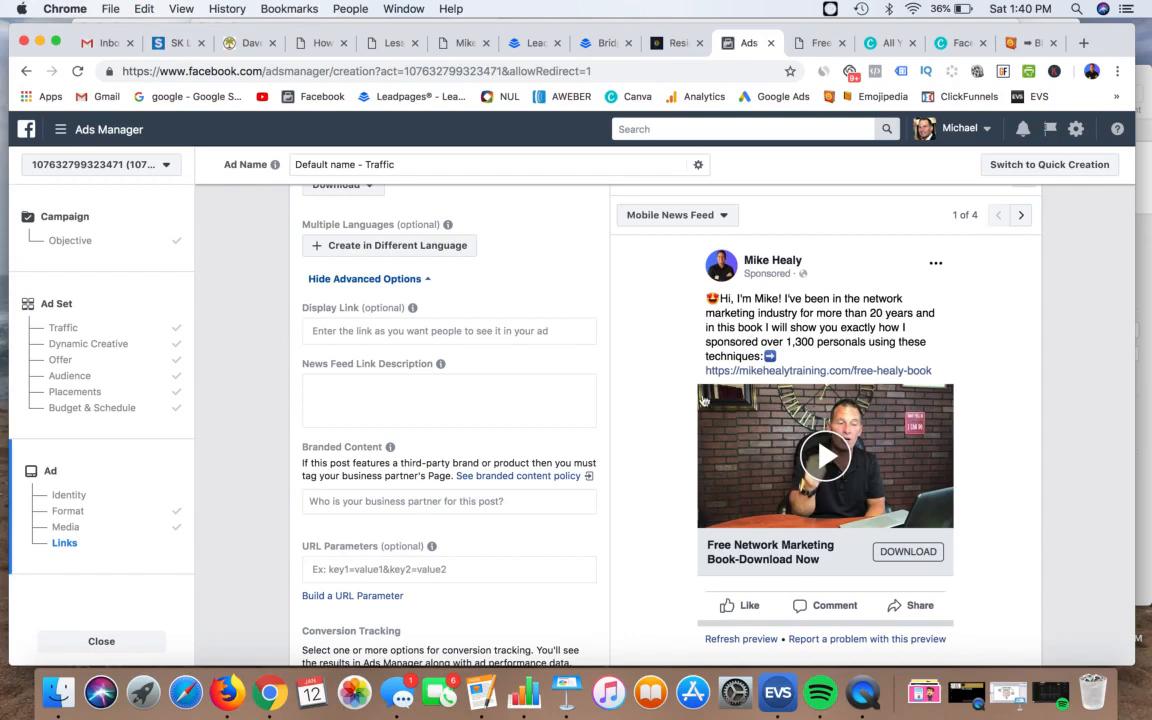
{"action": "scroll", "coordinate": [638, 358], "scroll_direction": "down", "scroll_amount": 1}
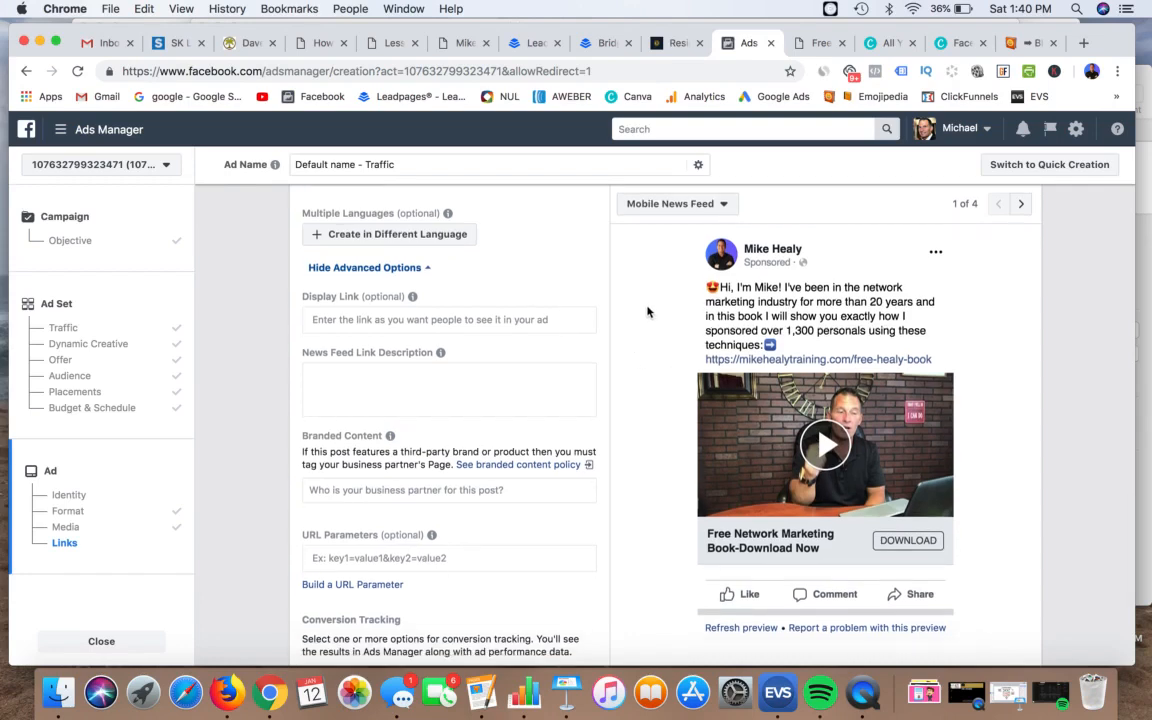
{"action": "scroll", "coordinate": [647, 312], "scroll_direction": "down", "scroll_amount": 5}
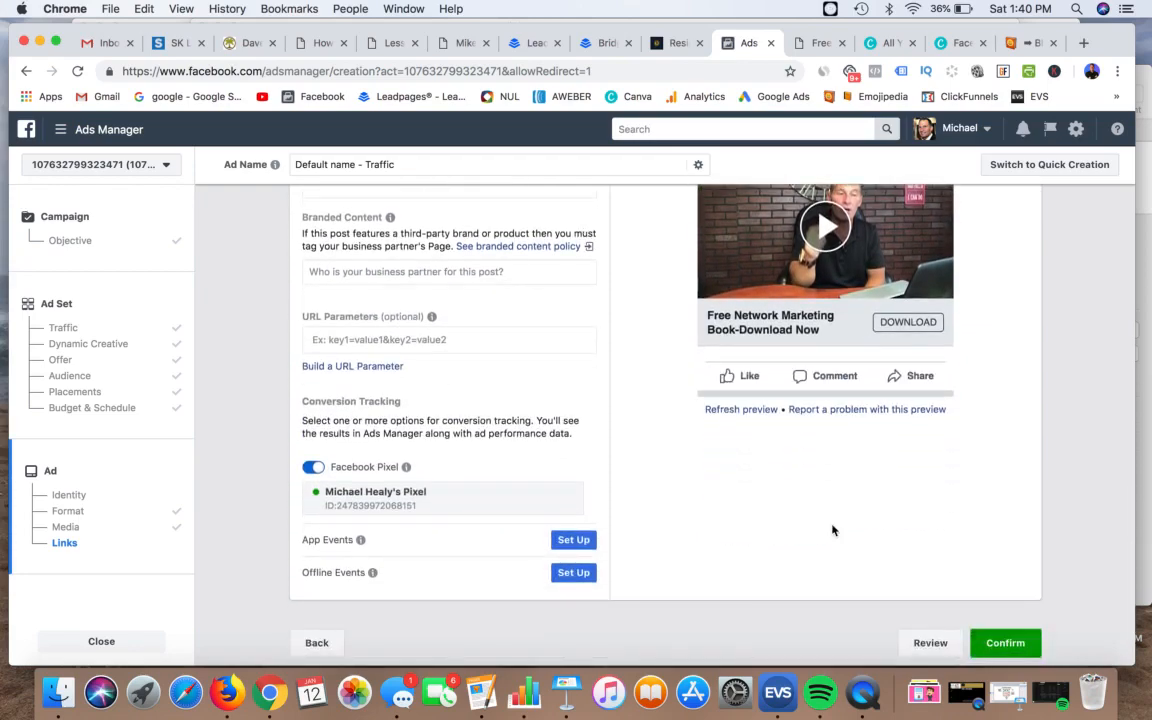
{"action": "scroll", "coordinate": [662, 479], "scroll_direction": "up", "scroll_amount": 10}
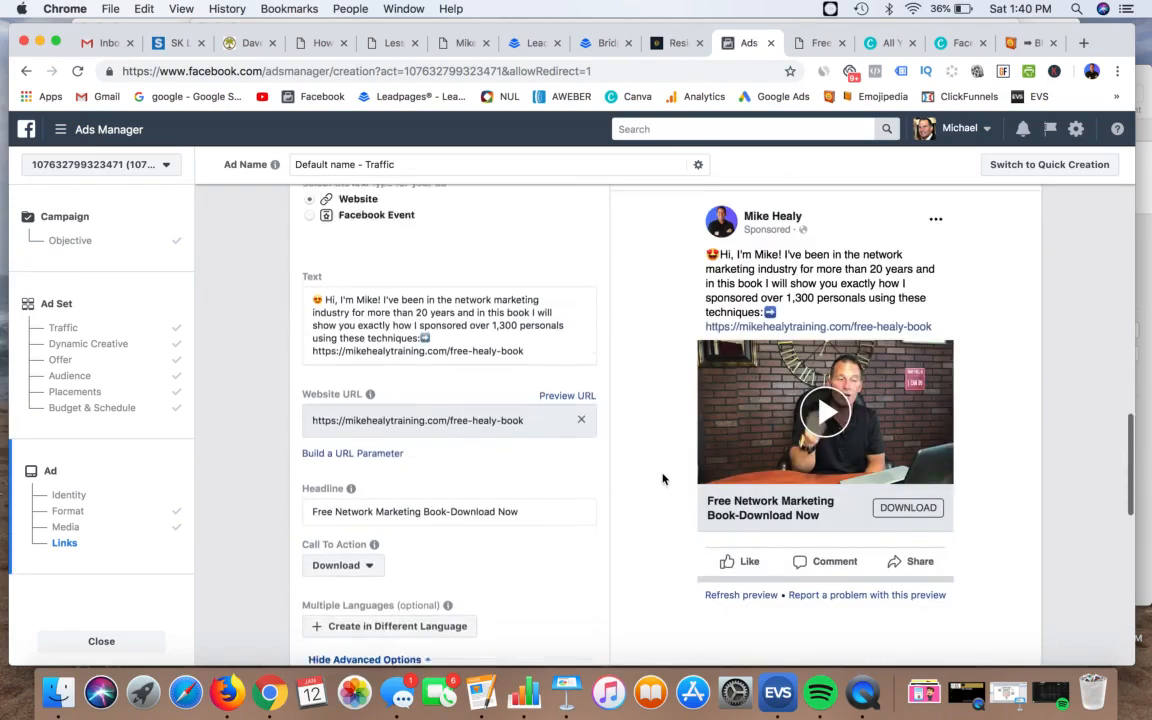
{"action": "scroll", "coordinate": [662, 479], "scroll_direction": "up", "scroll_amount": 6}
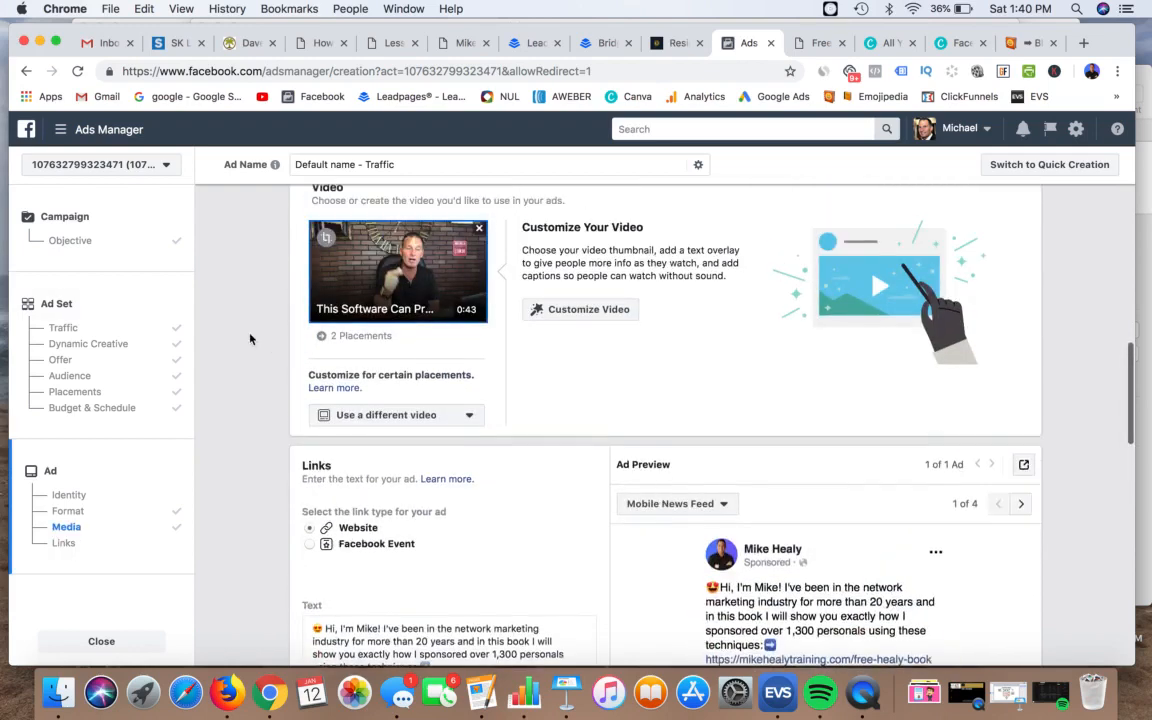
Step: Go back to the ad set's traffic settings and review its audience, detailed targeting and placements
{"action": "left_click", "coordinate": [70, 330]}
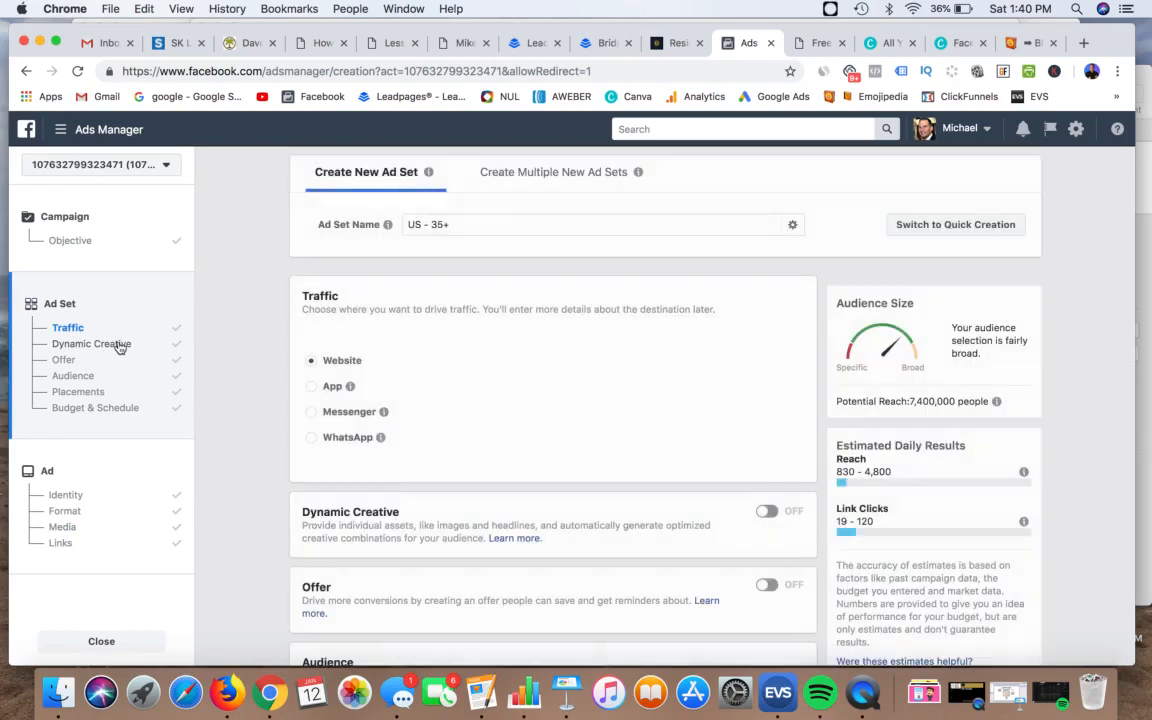
{"action": "scroll", "coordinate": [427, 373], "scroll_direction": "down", "scroll_amount": 7}
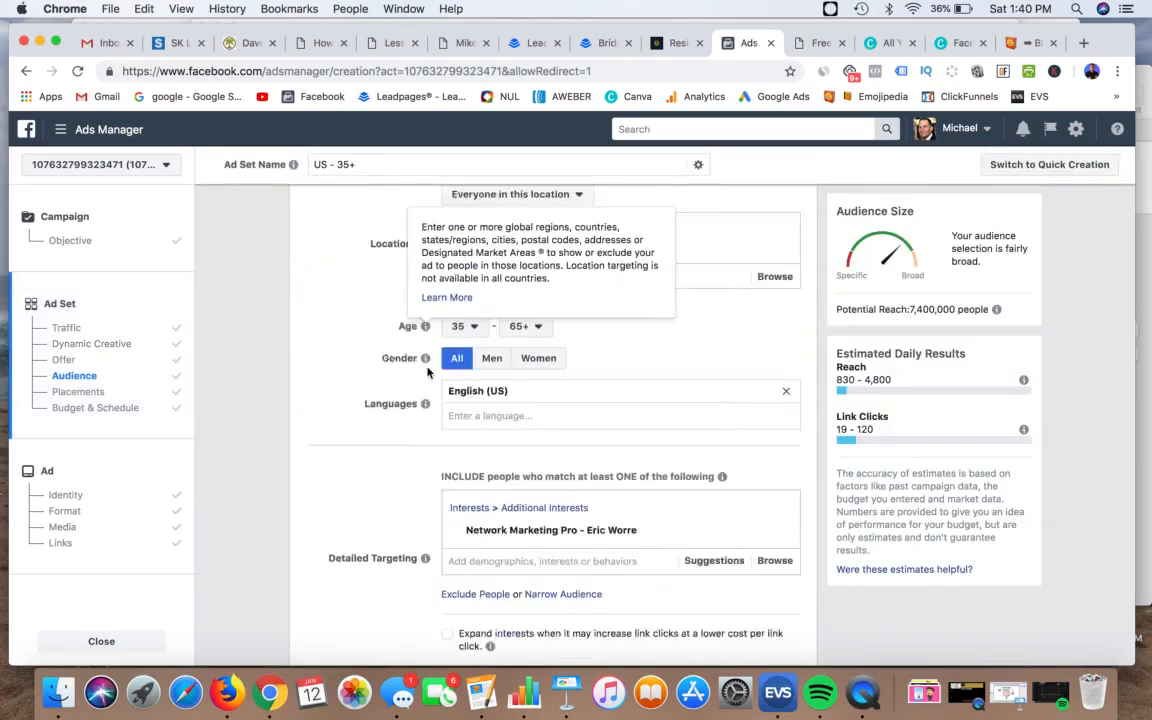
{"action": "scroll", "coordinate": [427, 371], "scroll_direction": "down", "scroll_amount": 3}
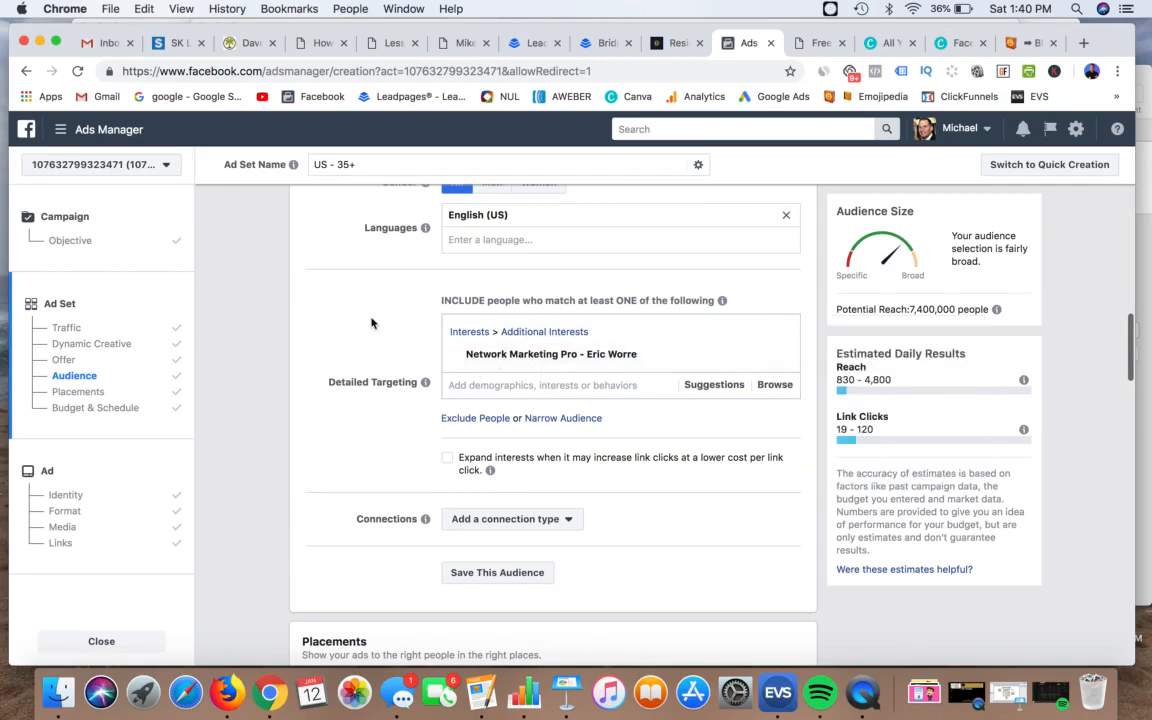
{"action": "mouse_move", "coordinate": [552, 358]}
{"action": "scroll", "coordinate": [318, 343], "scroll_direction": "down", "scroll_amount": 10}
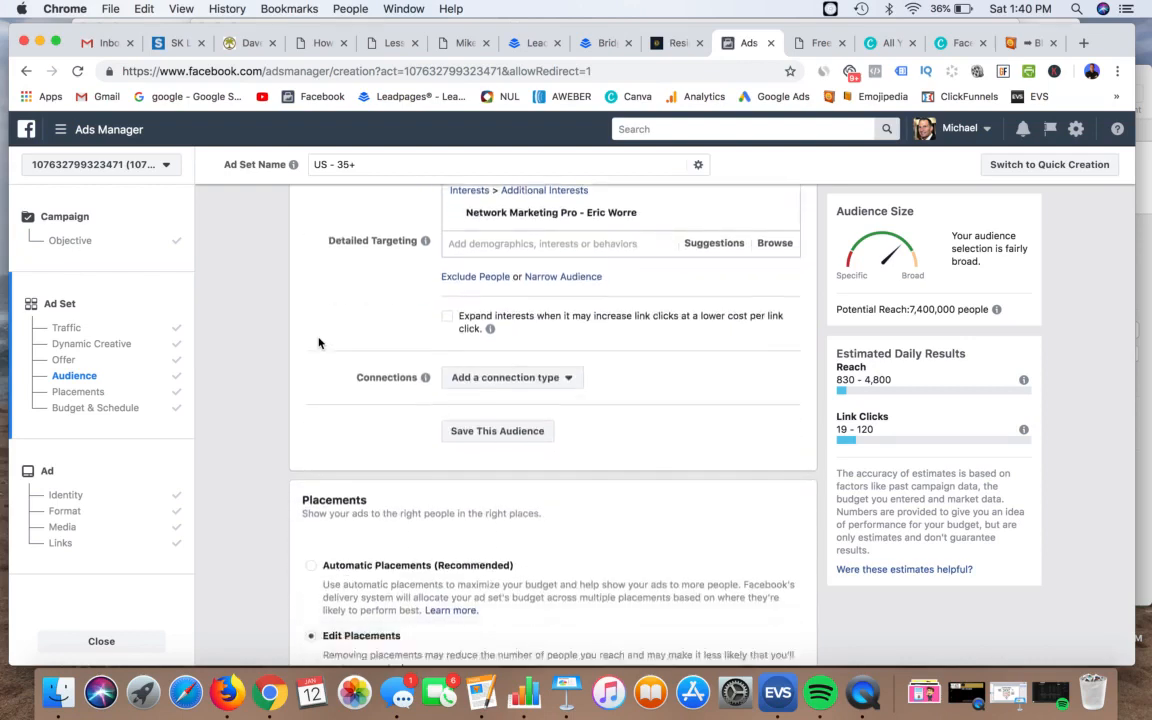
{"action": "scroll", "coordinate": [318, 338], "scroll_direction": "down", "scroll_amount": 8}
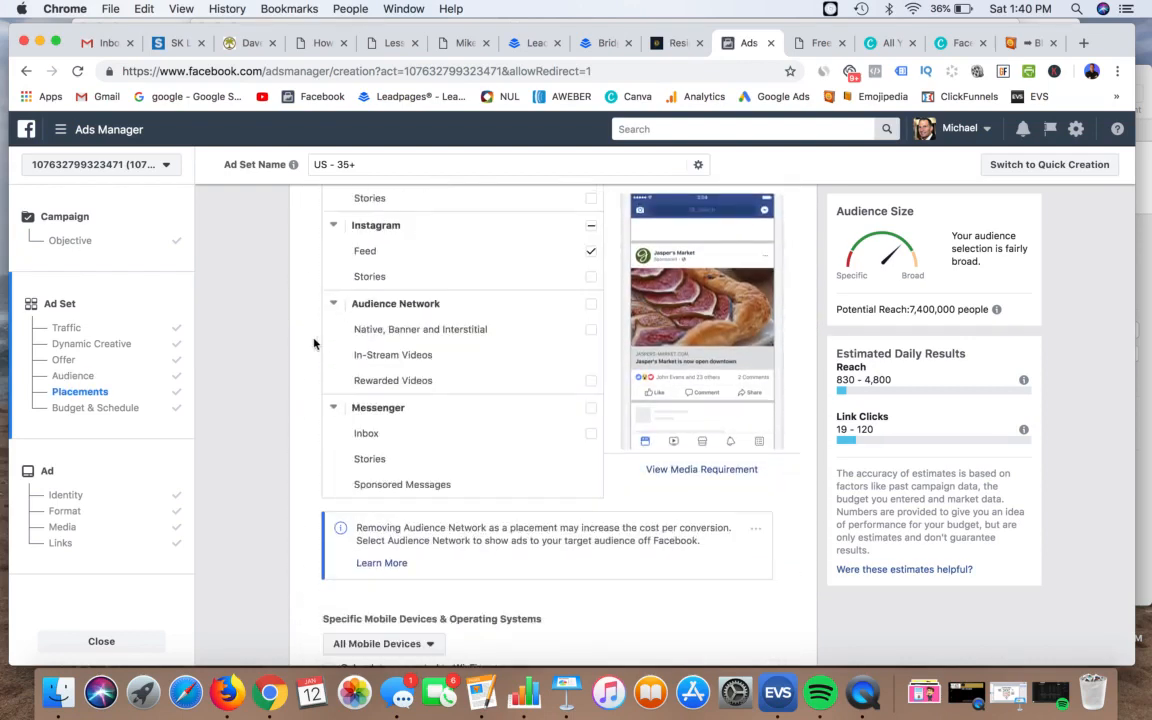
{"action": "scroll", "coordinate": [279, 371], "scroll_direction": "up", "scroll_amount": 15}
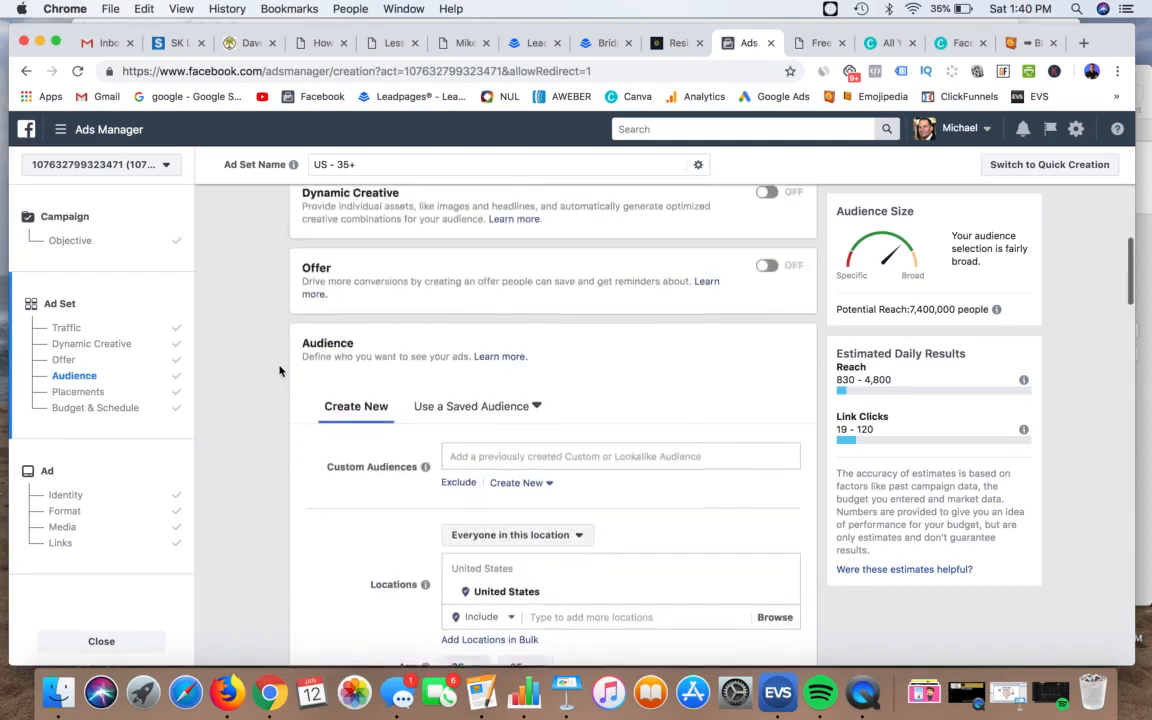
{"action": "scroll", "coordinate": [279, 371], "scroll_direction": "up", "scroll_amount": 3}
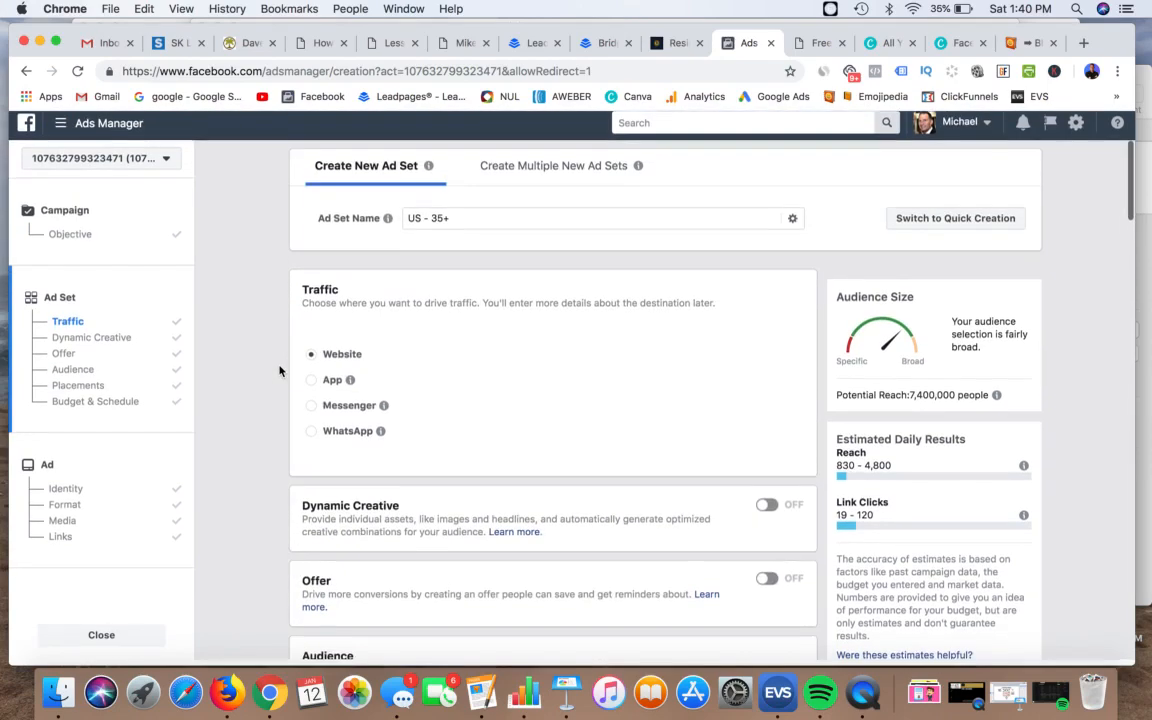
Step: Replace the Network Marketing Pro - Eric Worre interest with Jim Rohn in the audience's detailed targeting
{"action": "scroll", "coordinate": [280, 370], "scroll_direction": "down", "scroll_amount": 11}
{"action": "scroll", "coordinate": [321, 345], "scroll_direction": "down", "scroll_amount": 3}
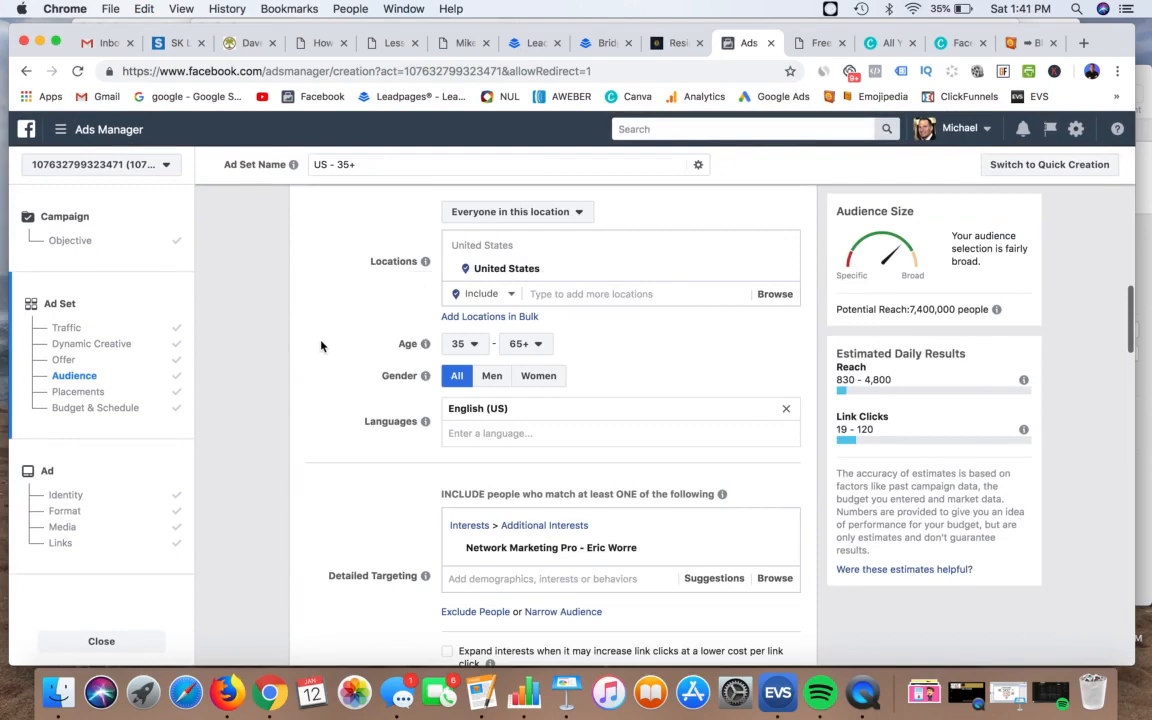
{"action": "scroll", "coordinate": [350, 385], "scroll_direction": "down", "scroll_amount": 2}
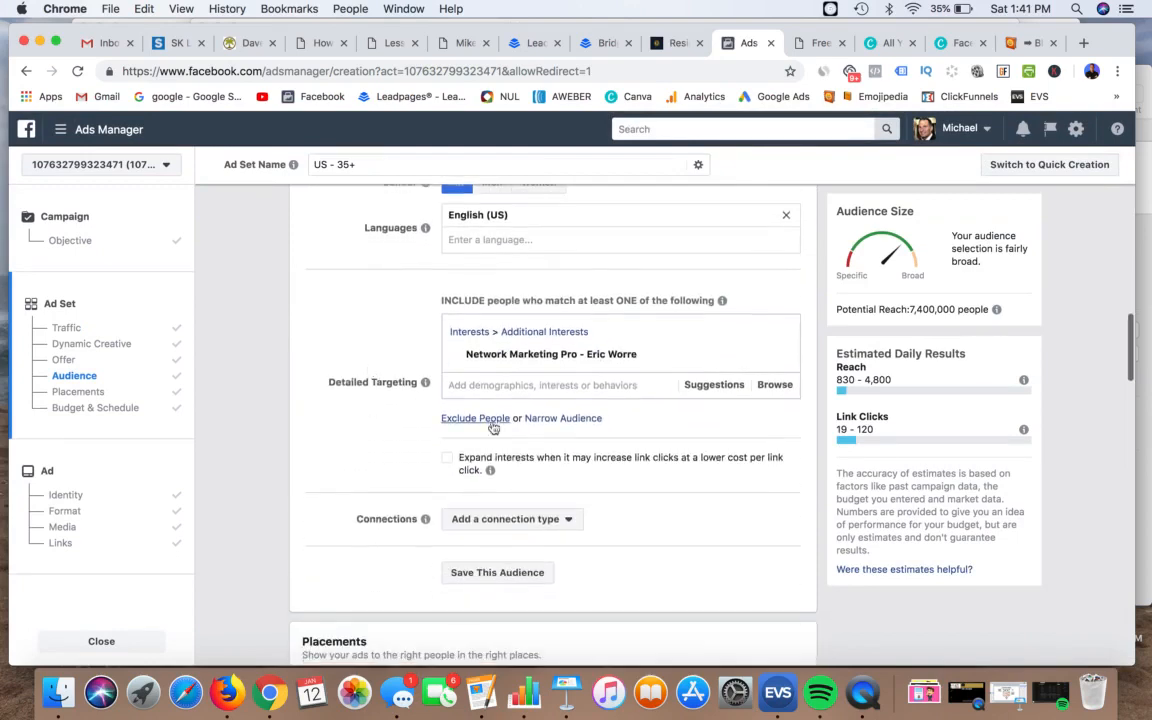
{"action": "mouse_move", "coordinate": [600, 364]}
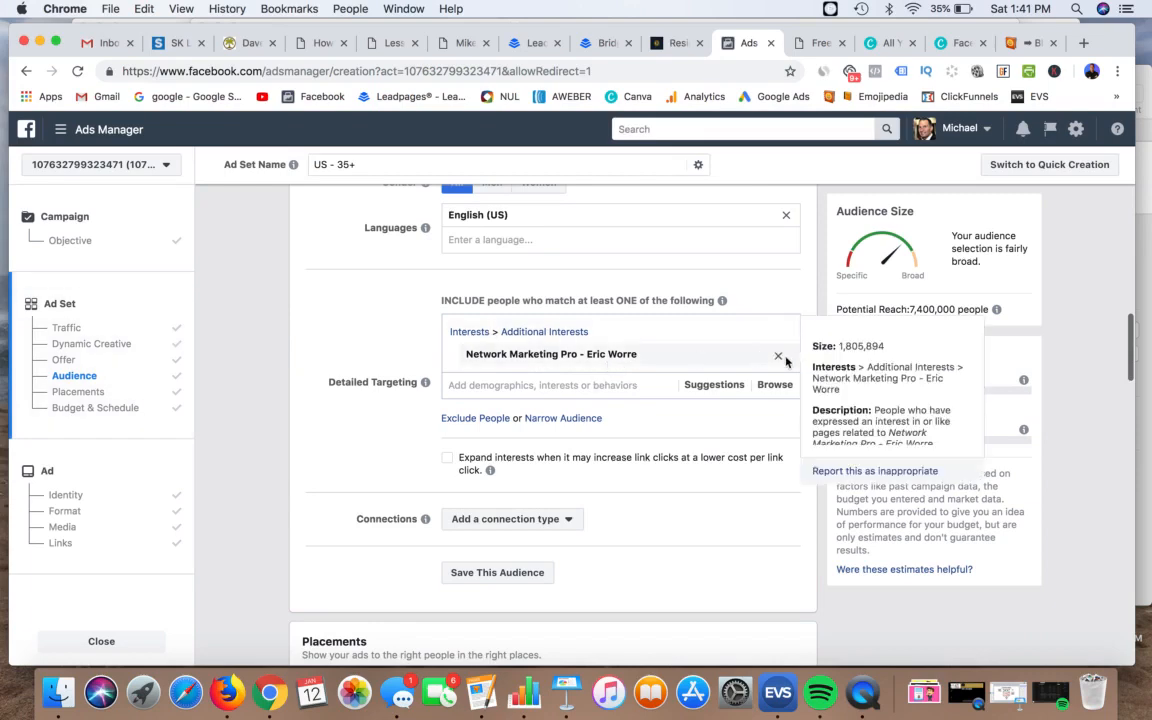
{"action": "left_click", "coordinate": [779, 359]}
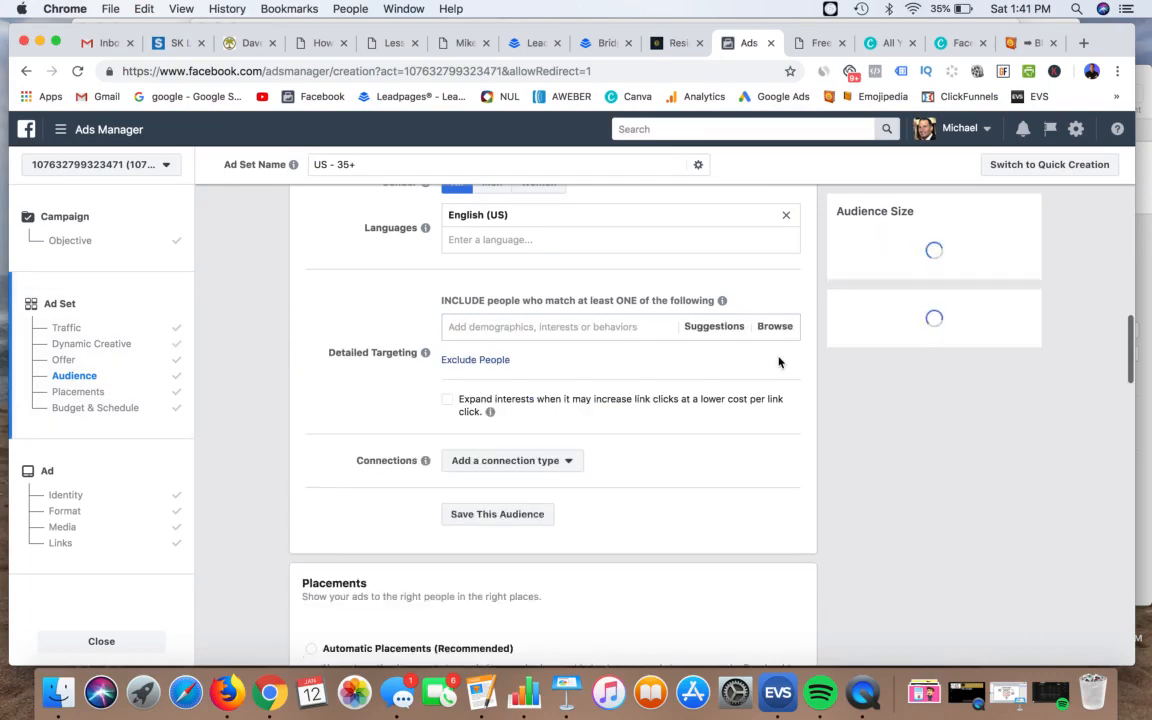
{"action": "left_click", "coordinate": [613, 330]}
{"action": "type", "text": "Jim"}
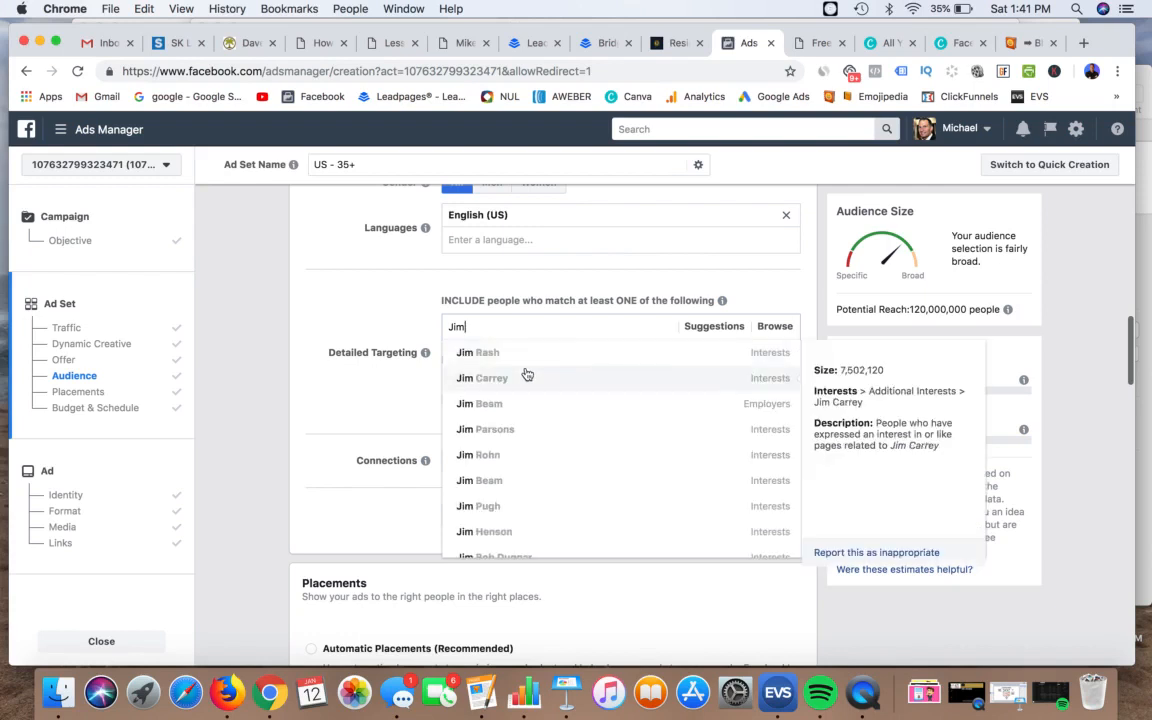
{"action": "type", "text": " ro"}
{"action": "left_click", "coordinate": [476, 352]}
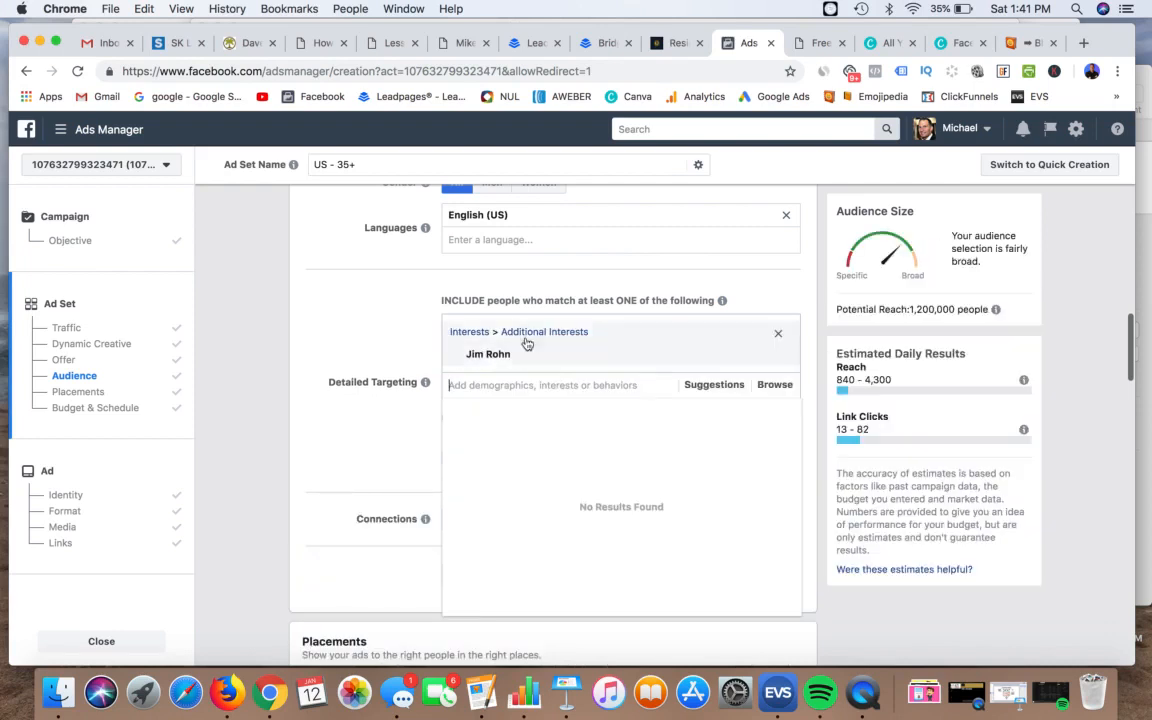
{"action": "mouse_move", "coordinate": [500, 354]}
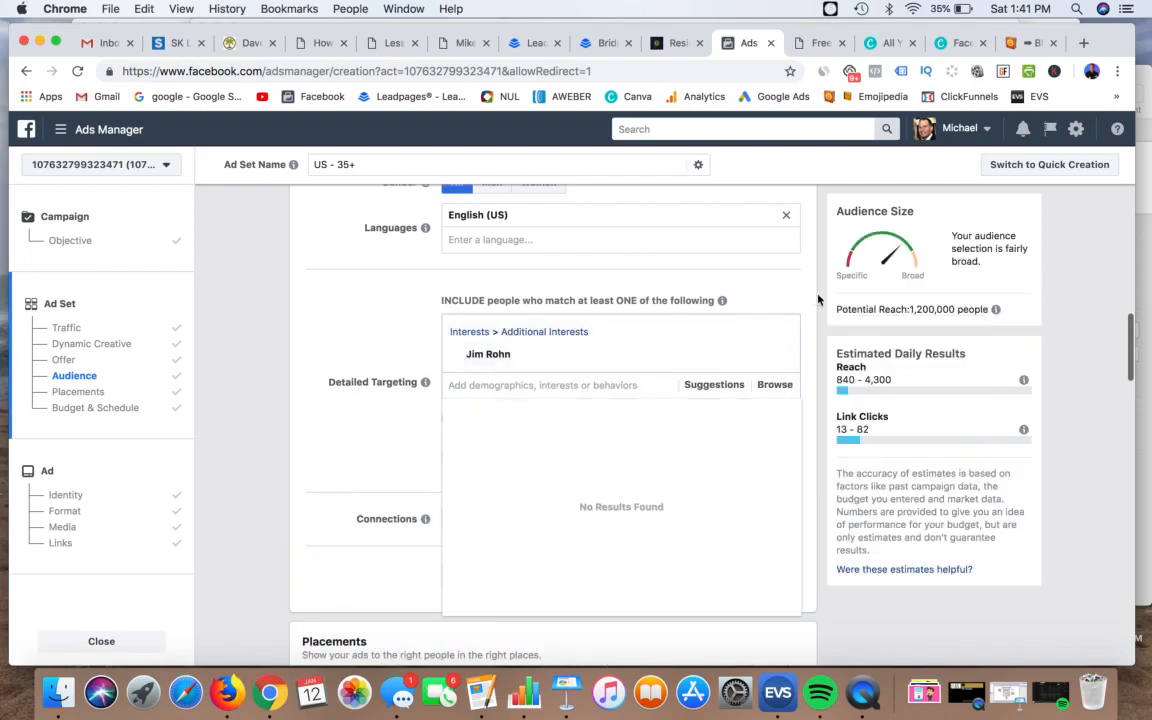
{"action": "left_click", "coordinate": [735, 264]}
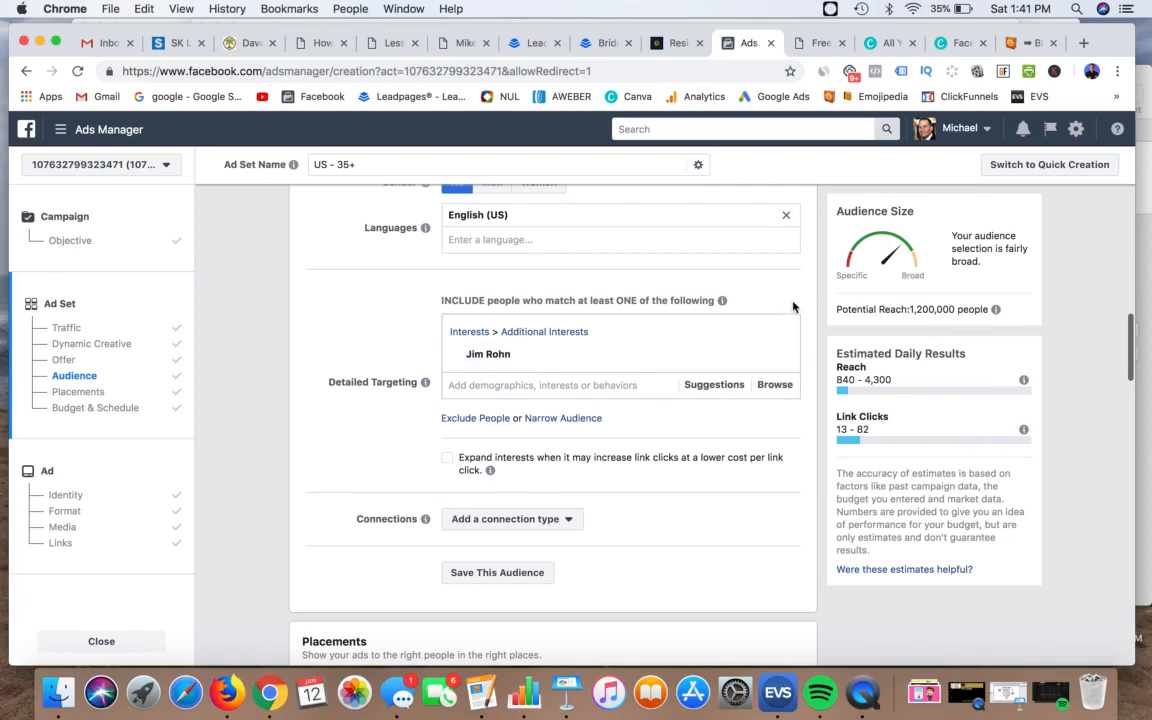
Step: Examine the Jim Rohn audience's location, age and language settings, along with the ad set's placements, budget and schedule
{"action": "mouse_move", "coordinate": [594, 357]}
{"action": "mouse_move", "coordinate": [483, 354]}
{"action": "scroll", "coordinate": [331, 318], "scroll_direction": "down", "scroll_amount": 1}
{"action": "scroll", "coordinate": [331, 318], "scroll_direction": "up", "scroll_amount": 5}
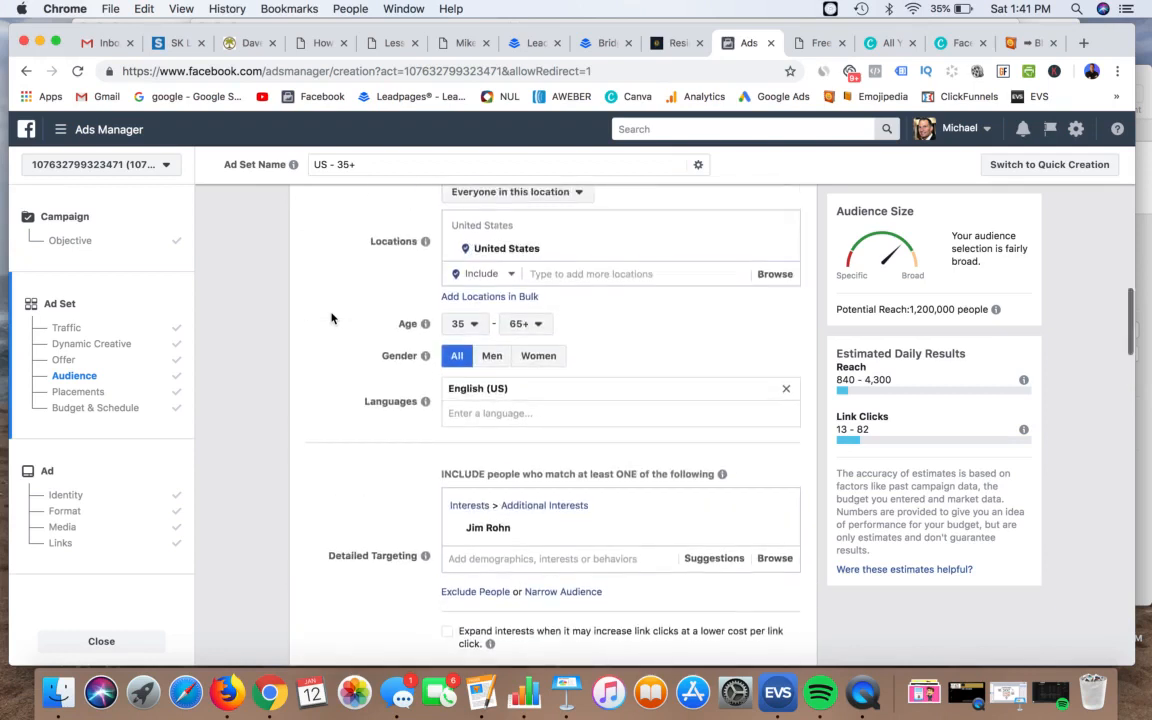
{"action": "scroll", "coordinate": [331, 318], "scroll_direction": "down", "scroll_amount": 4}
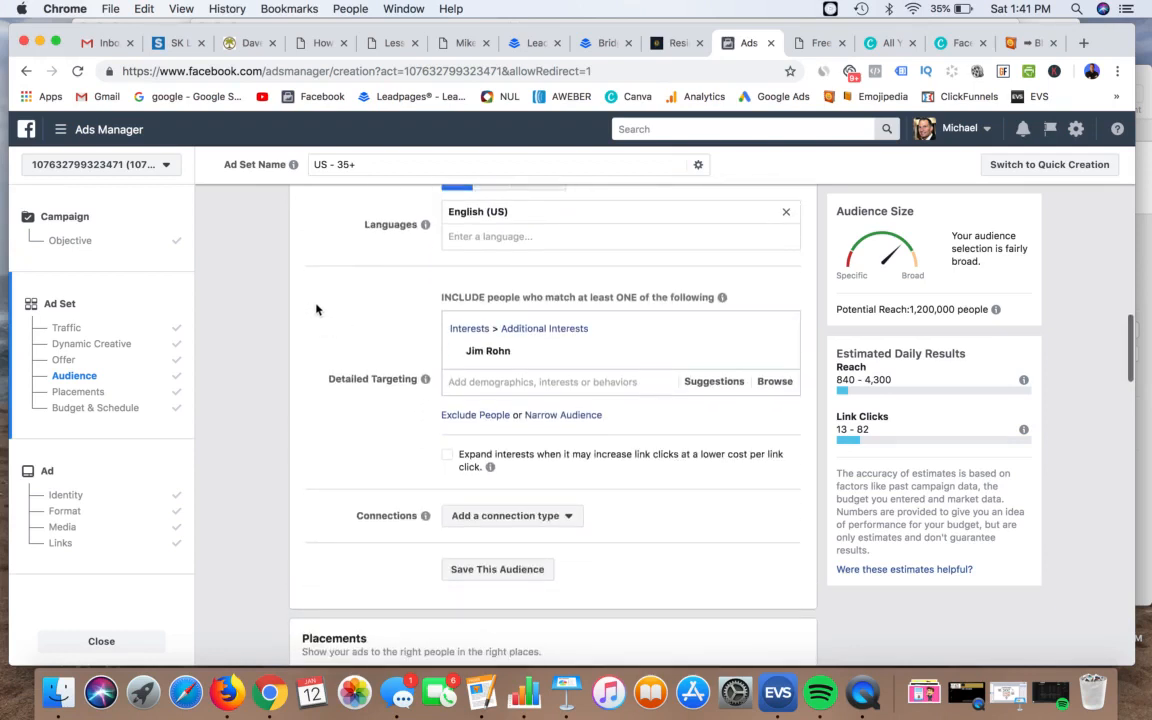
{"action": "scroll", "coordinate": [316, 309], "scroll_direction": "down", "scroll_amount": 8}
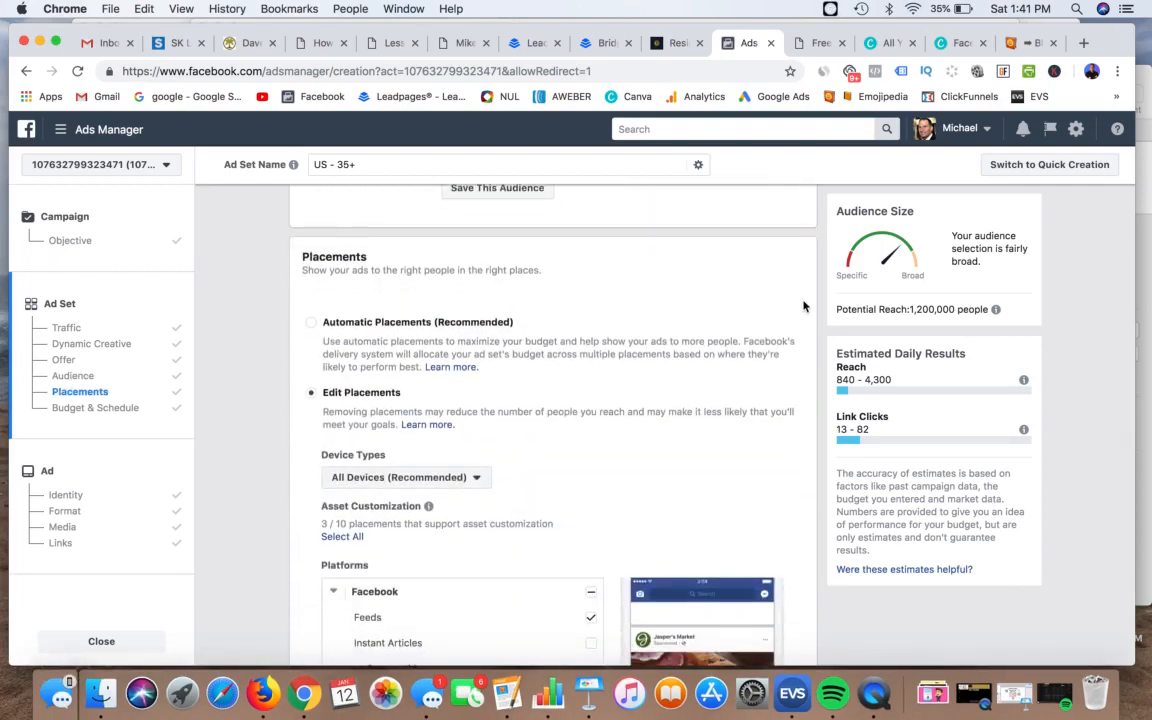
{"action": "scroll", "coordinate": [804, 306], "scroll_direction": "down", "scroll_amount": 4}
{"action": "scroll", "coordinate": [804, 306], "scroll_direction": "up", "scroll_amount": 12}
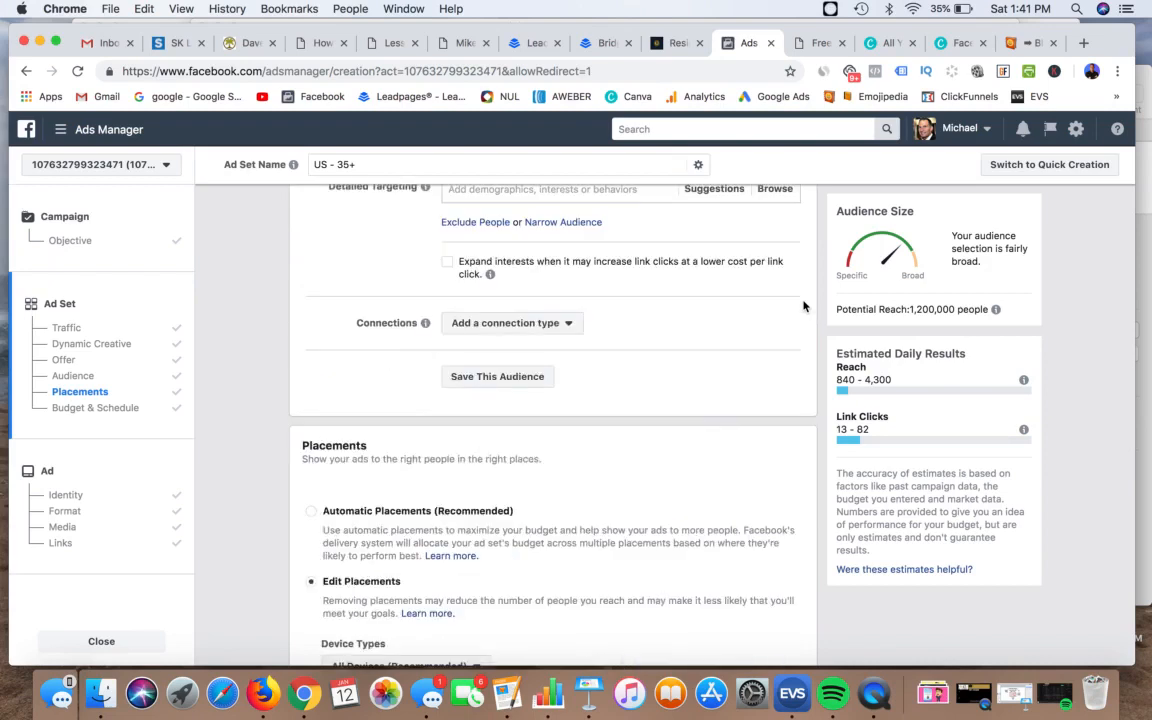
{"action": "scroll", "coordinate": [804, 306], "scroll_direction": "down", "scroll_amount": 20}
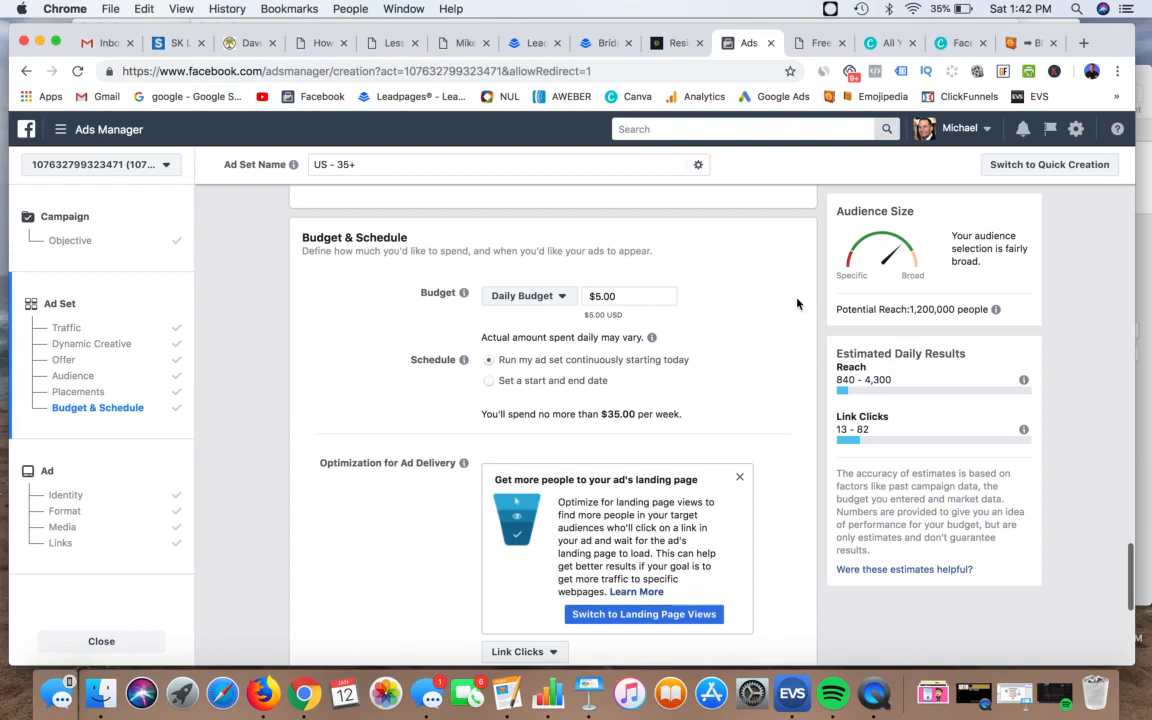
Step: Add the suggested Robert Kiyosaki interest to the detailed targeting and remove Jim Rohn
{"action": "scroll", "coordinate": [797, 303], "scroll_direction": "up", "scroll_amount": 15}
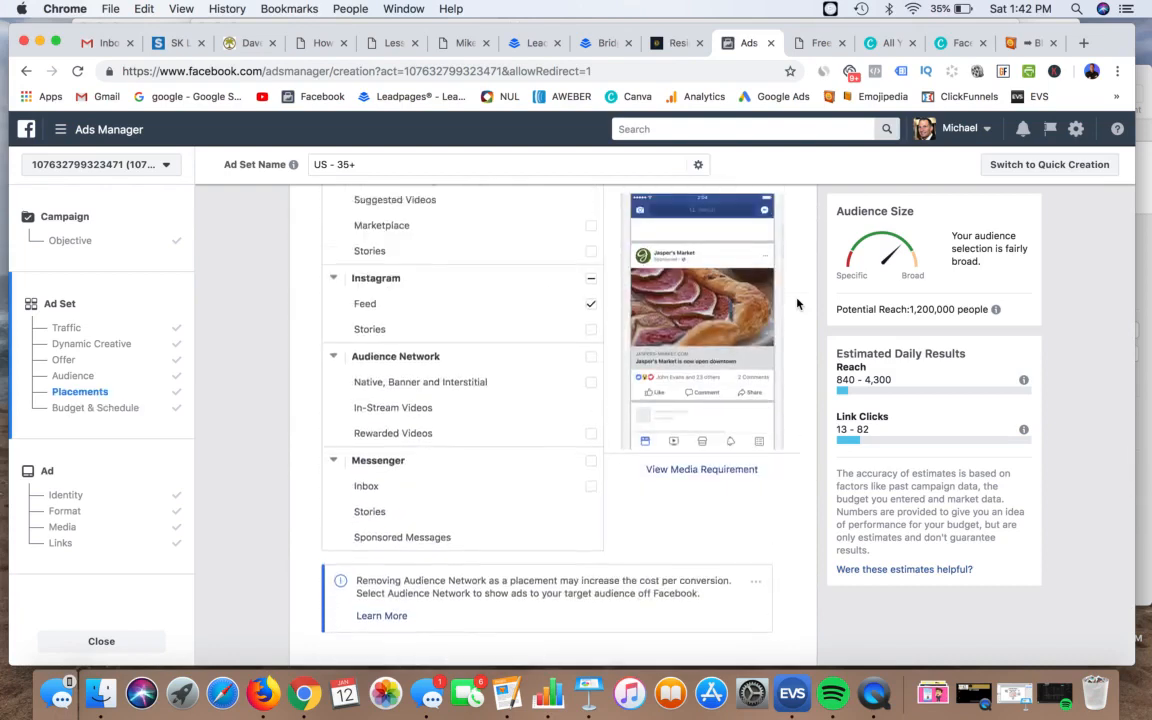
{"action": "scroll", "coordinate": [797, 303], "scroll_direction": "up", "scroll_amount": 3}
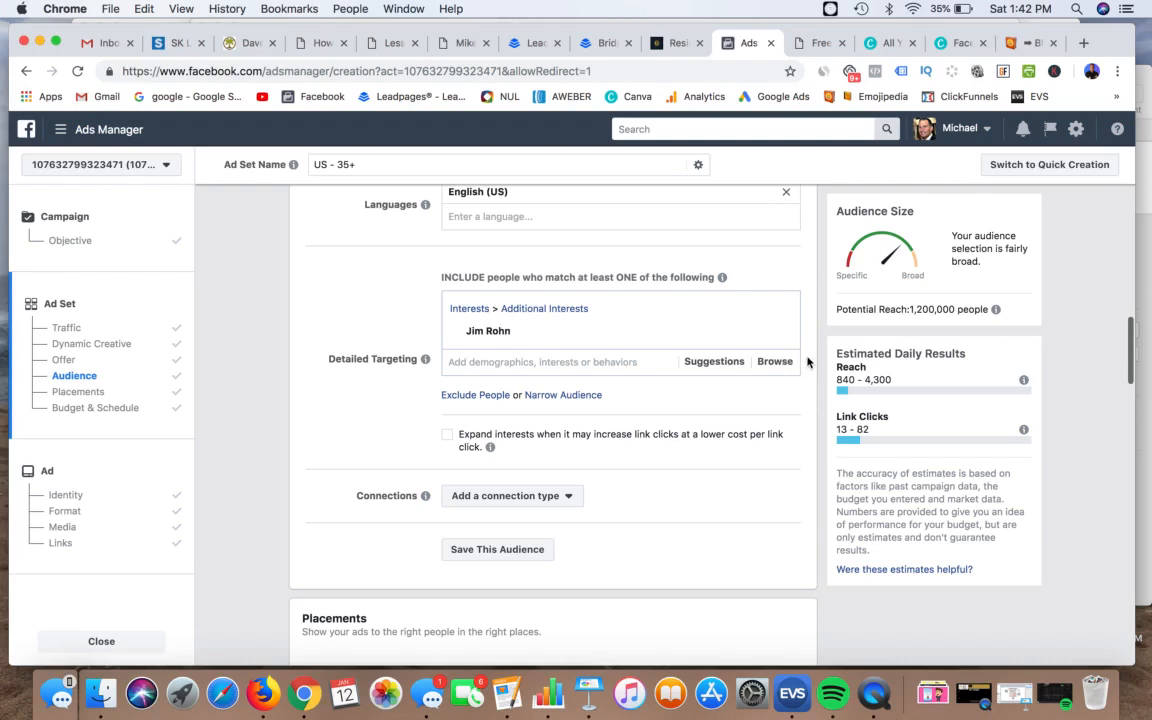
{"action": "mouse_move", "coordinate": [689, 327]}
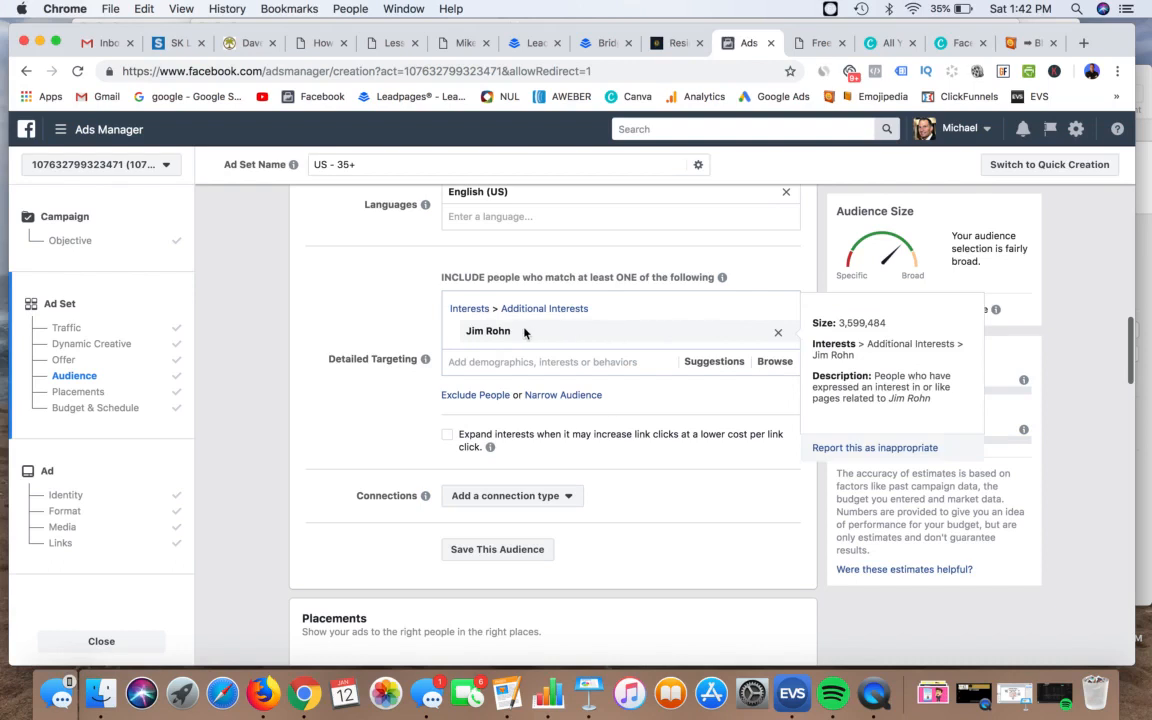
{"action": "left_click", "coordinate": [708, 364]}
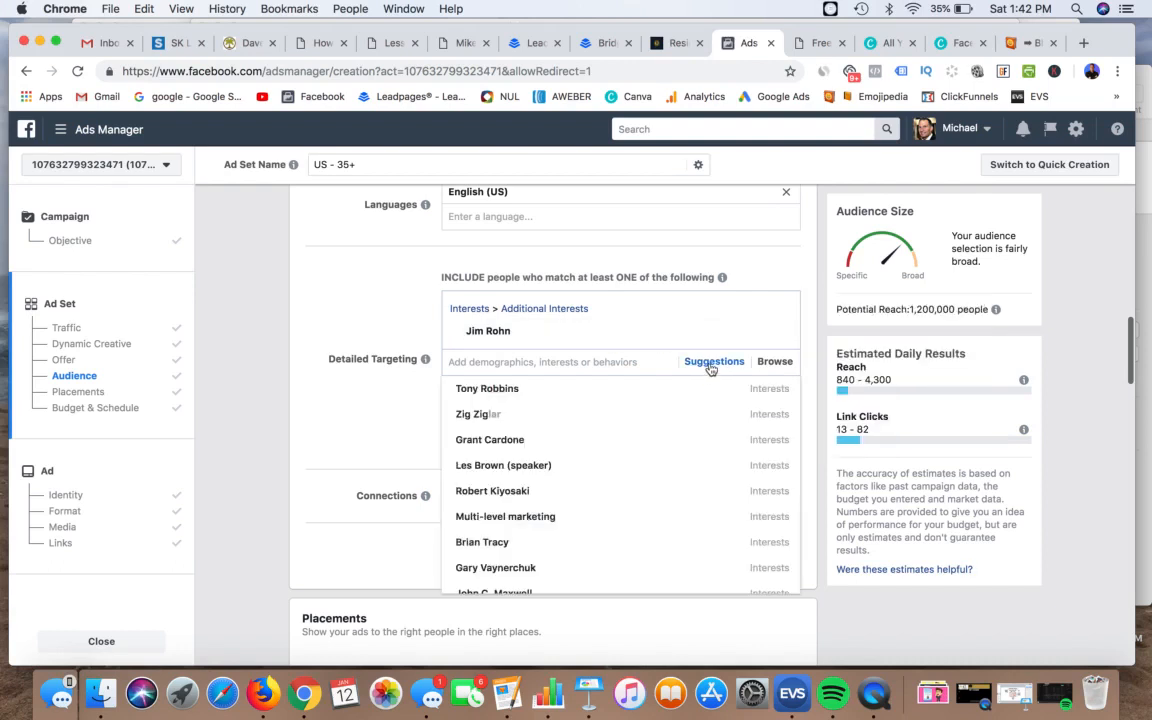
{"action": "scroll", "coordinate": [661, 424], "scroll_direction": "down", "scroll_amount": 2}
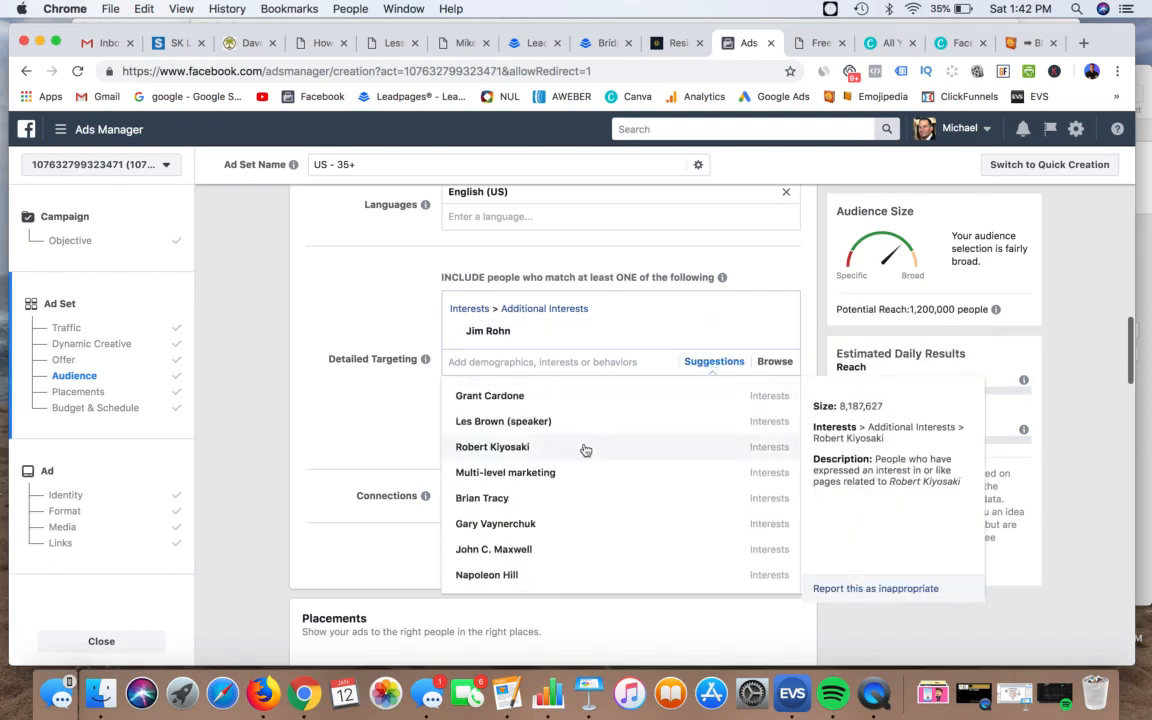
{"action": "left_click", "coordinate": [585, 450]}
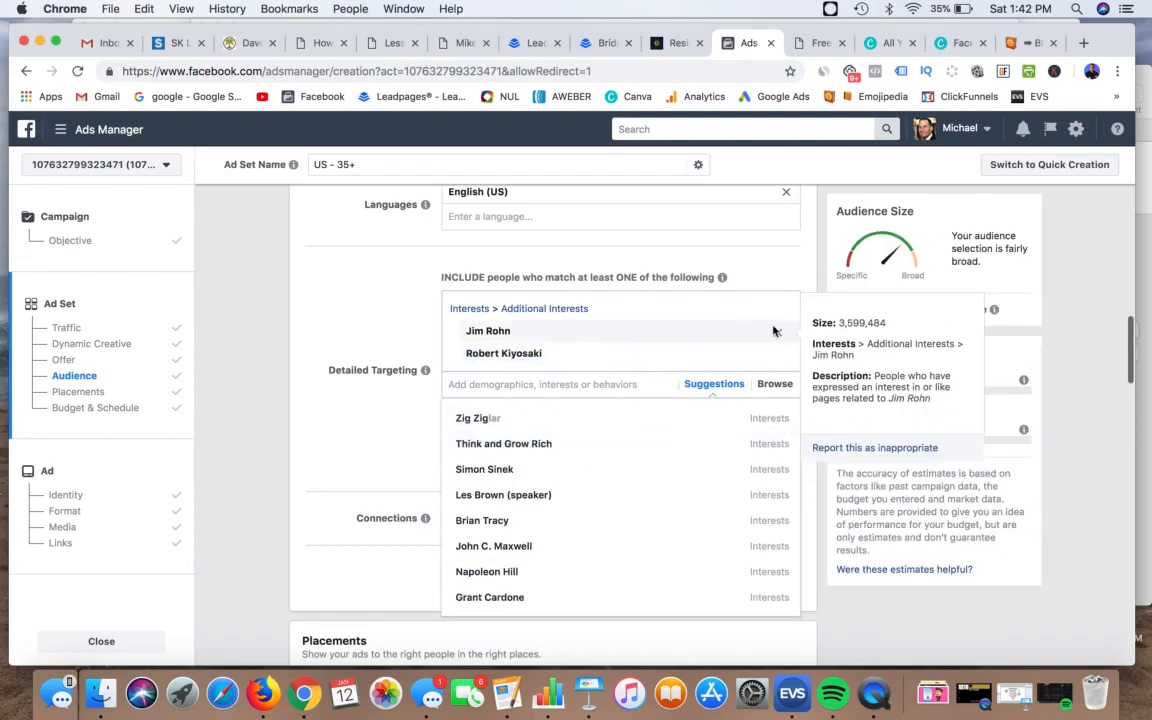
{"action": "left_click", "coordinate": [779, 335]}
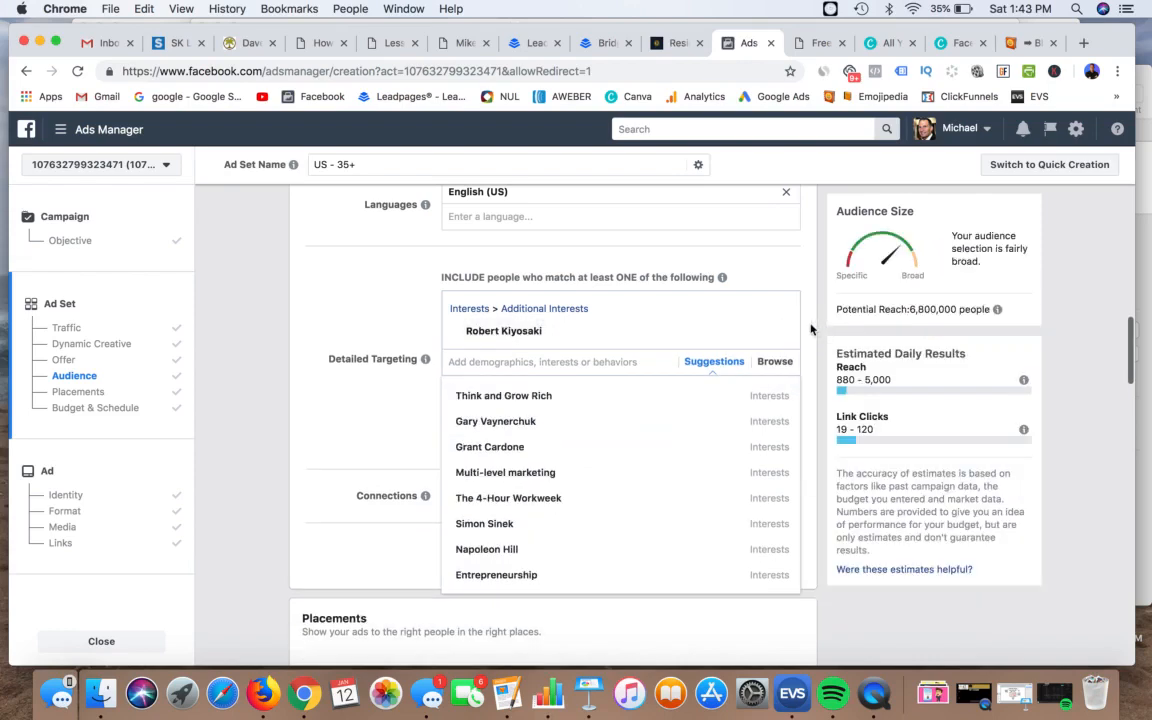
{"action": "left_click", "coordinate": [644, 342]}
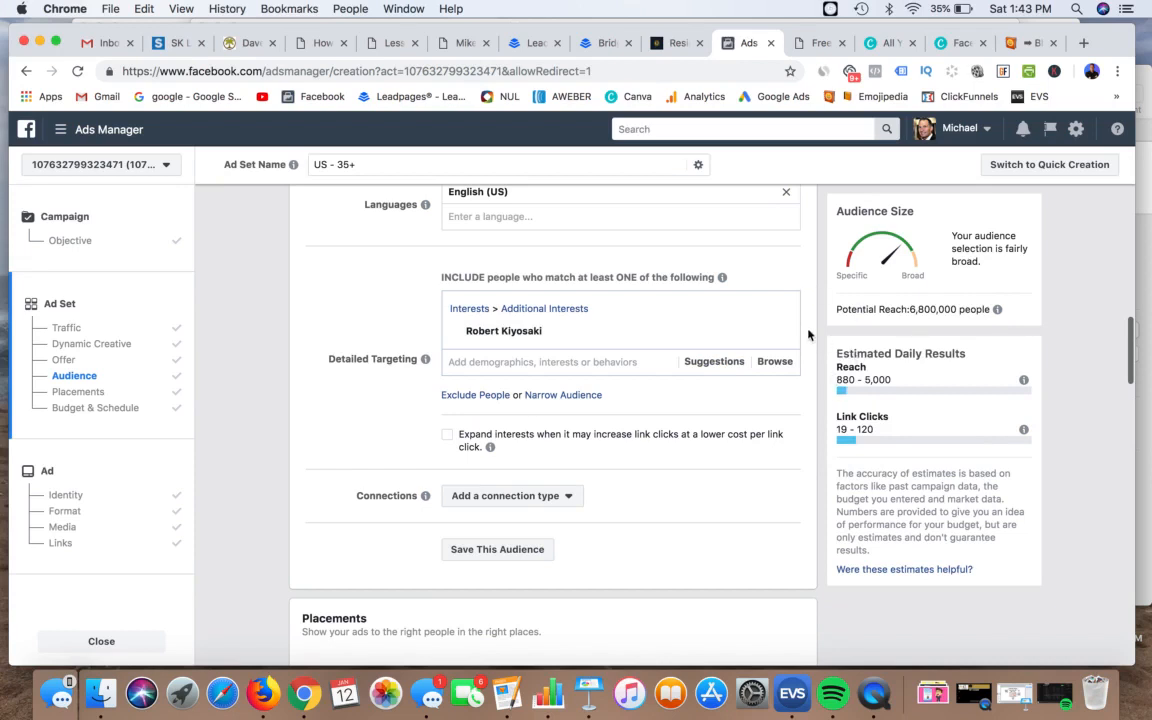
{"action": "scroll", "coordinate": [808, 333], "scroll_direction": "down", "scroll_amount": 6}
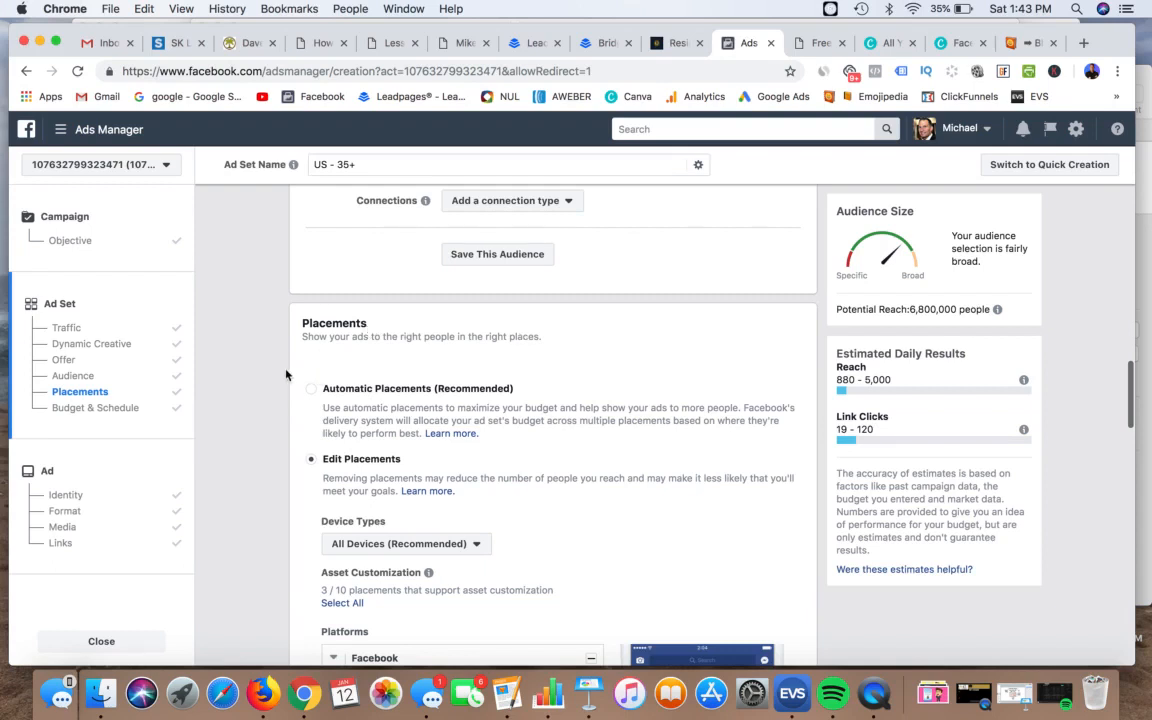
{"action": "mouse_move", "coordinate": [236, 714]}
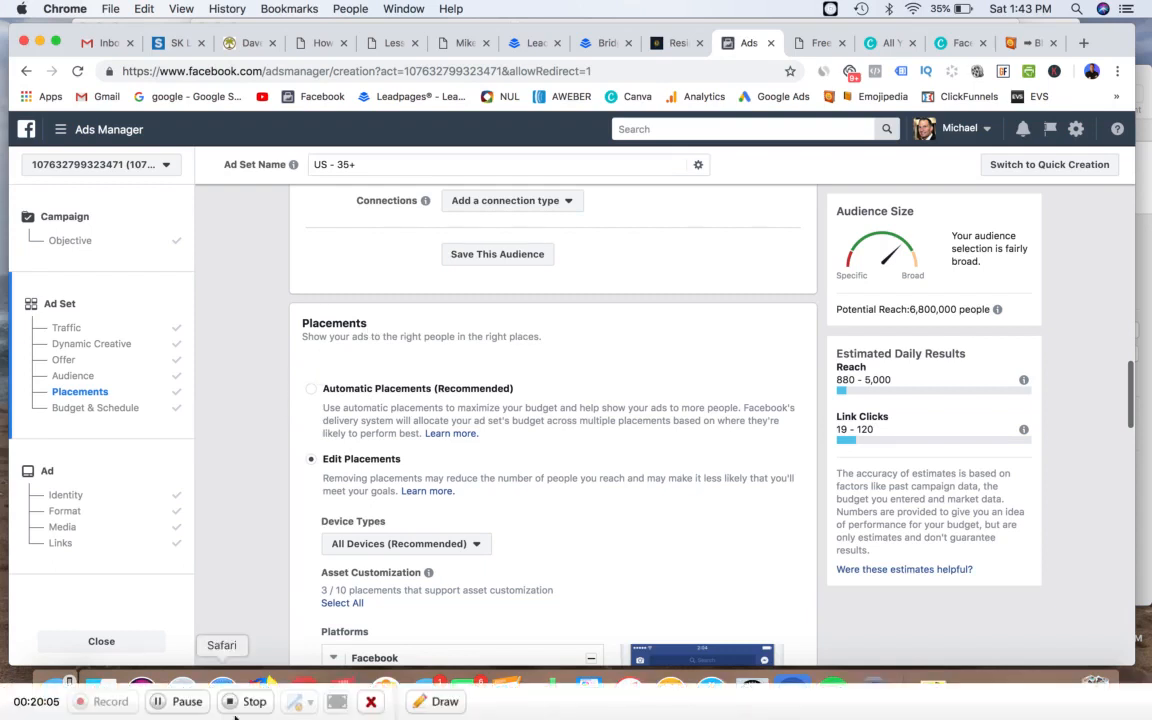